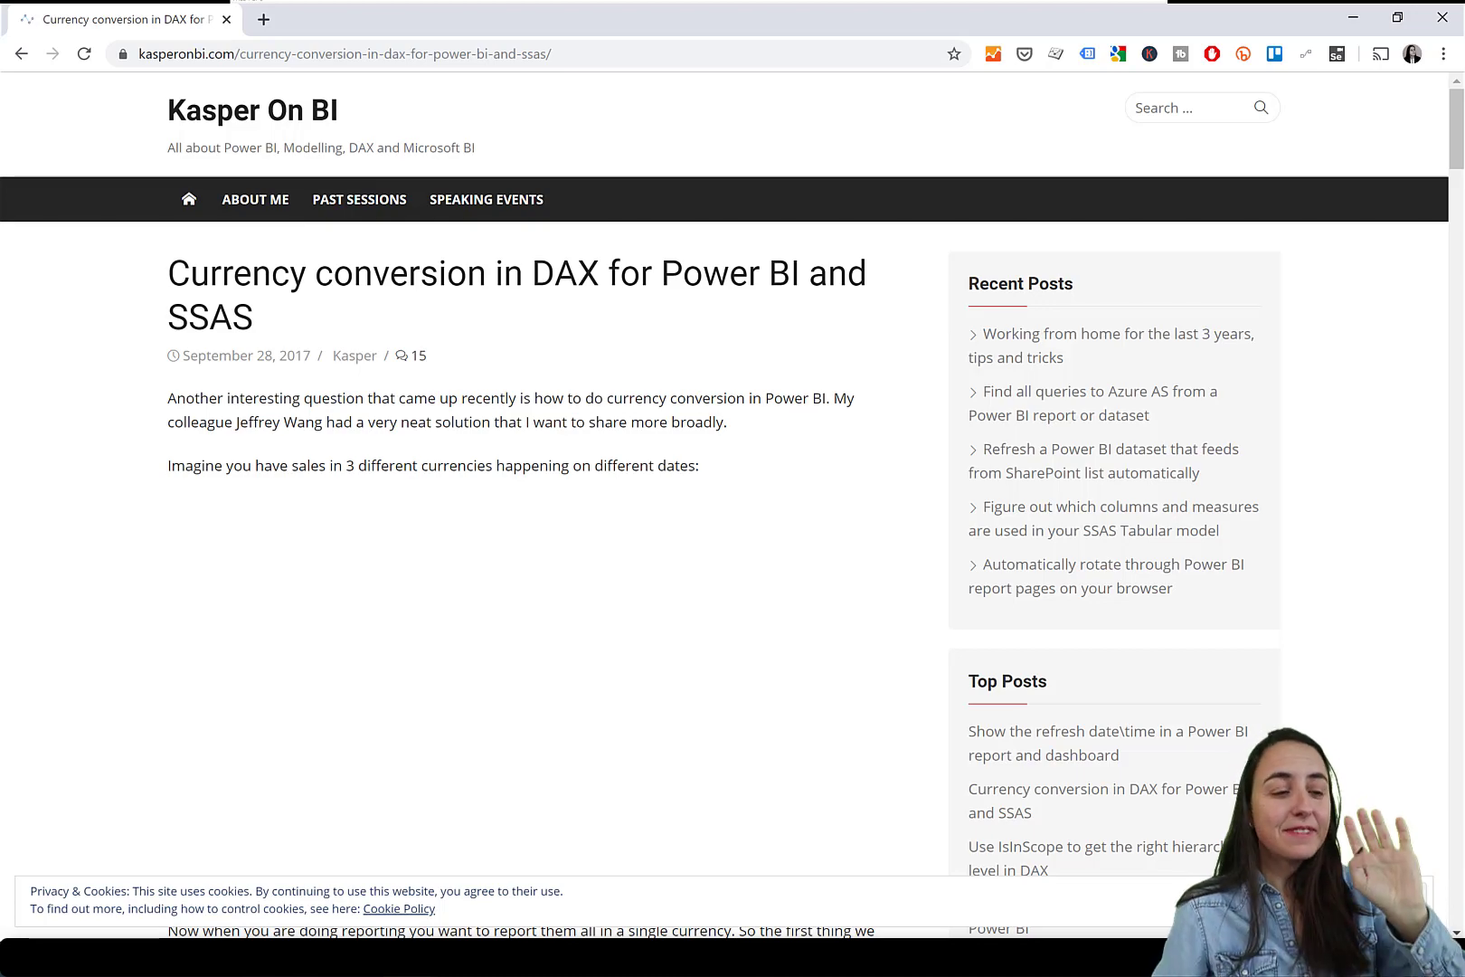
# Scroll the blog post to the sample report showing 117.44 USD and 342.32 TotalSales
pyautogui.scroll(-6, 599, 396)
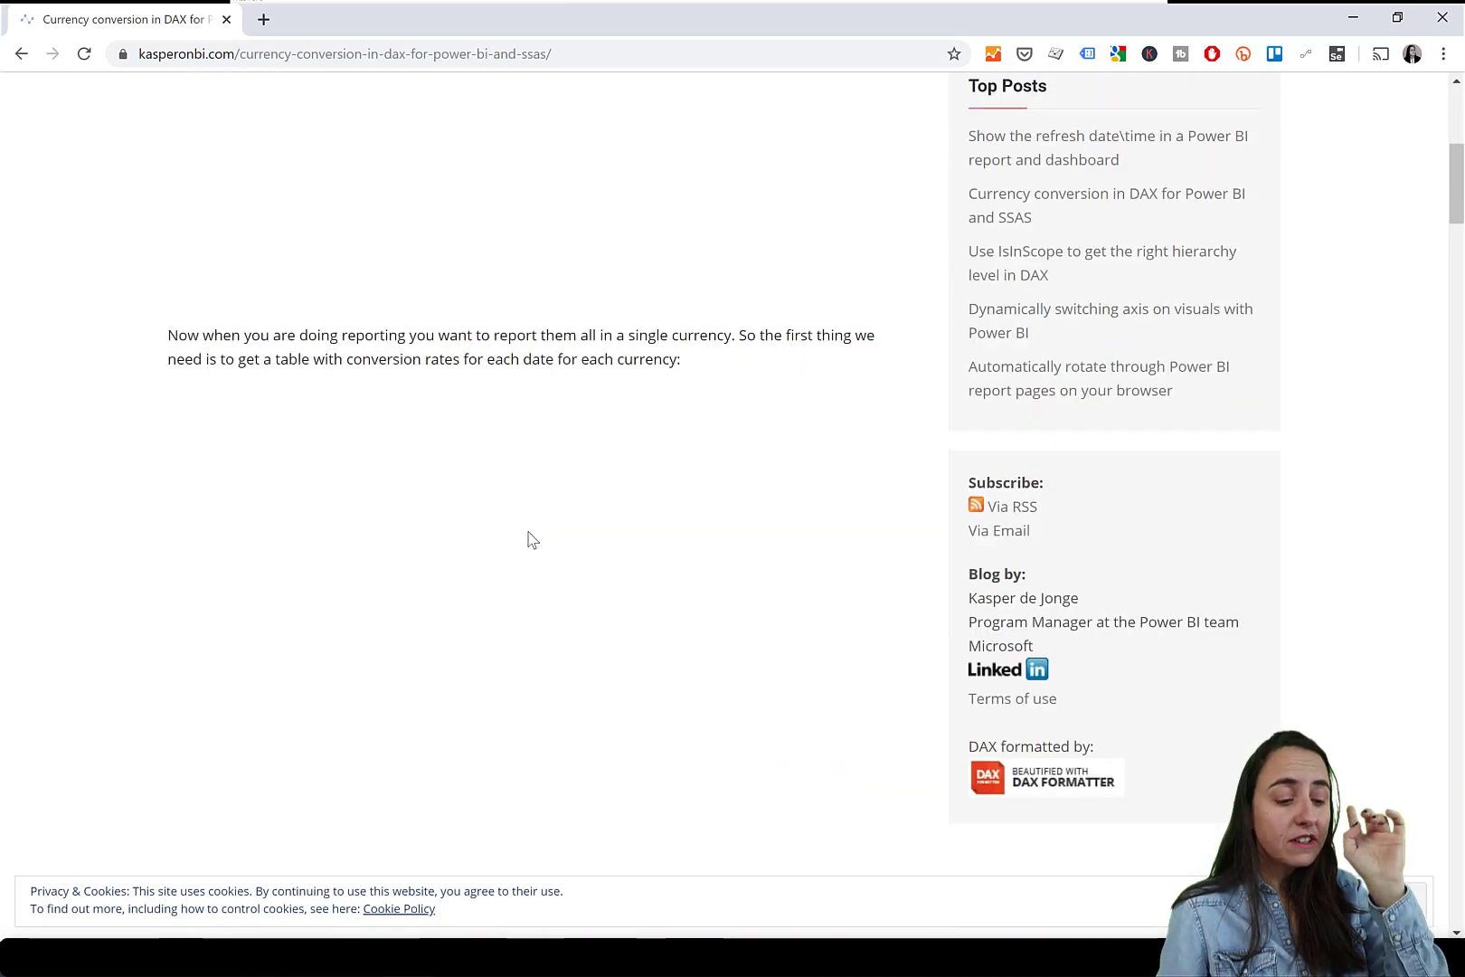
pyautogui.scroll(-20, 538, 551)
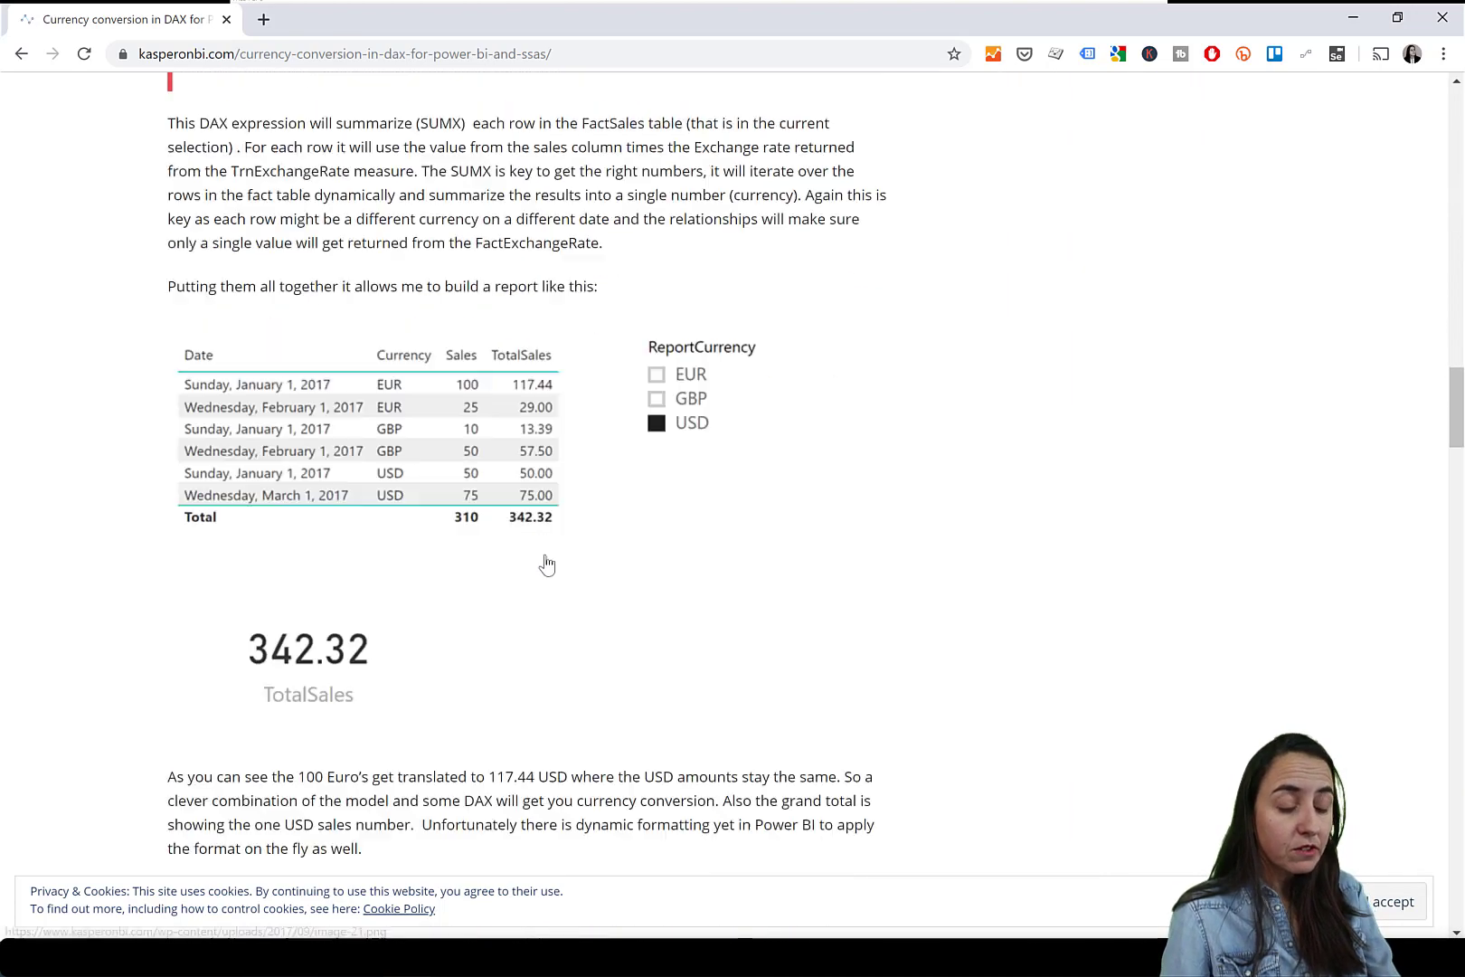
pyautogui.scroll(-7, 543, 566)
pyautogui.scroll(2, 598, 490)
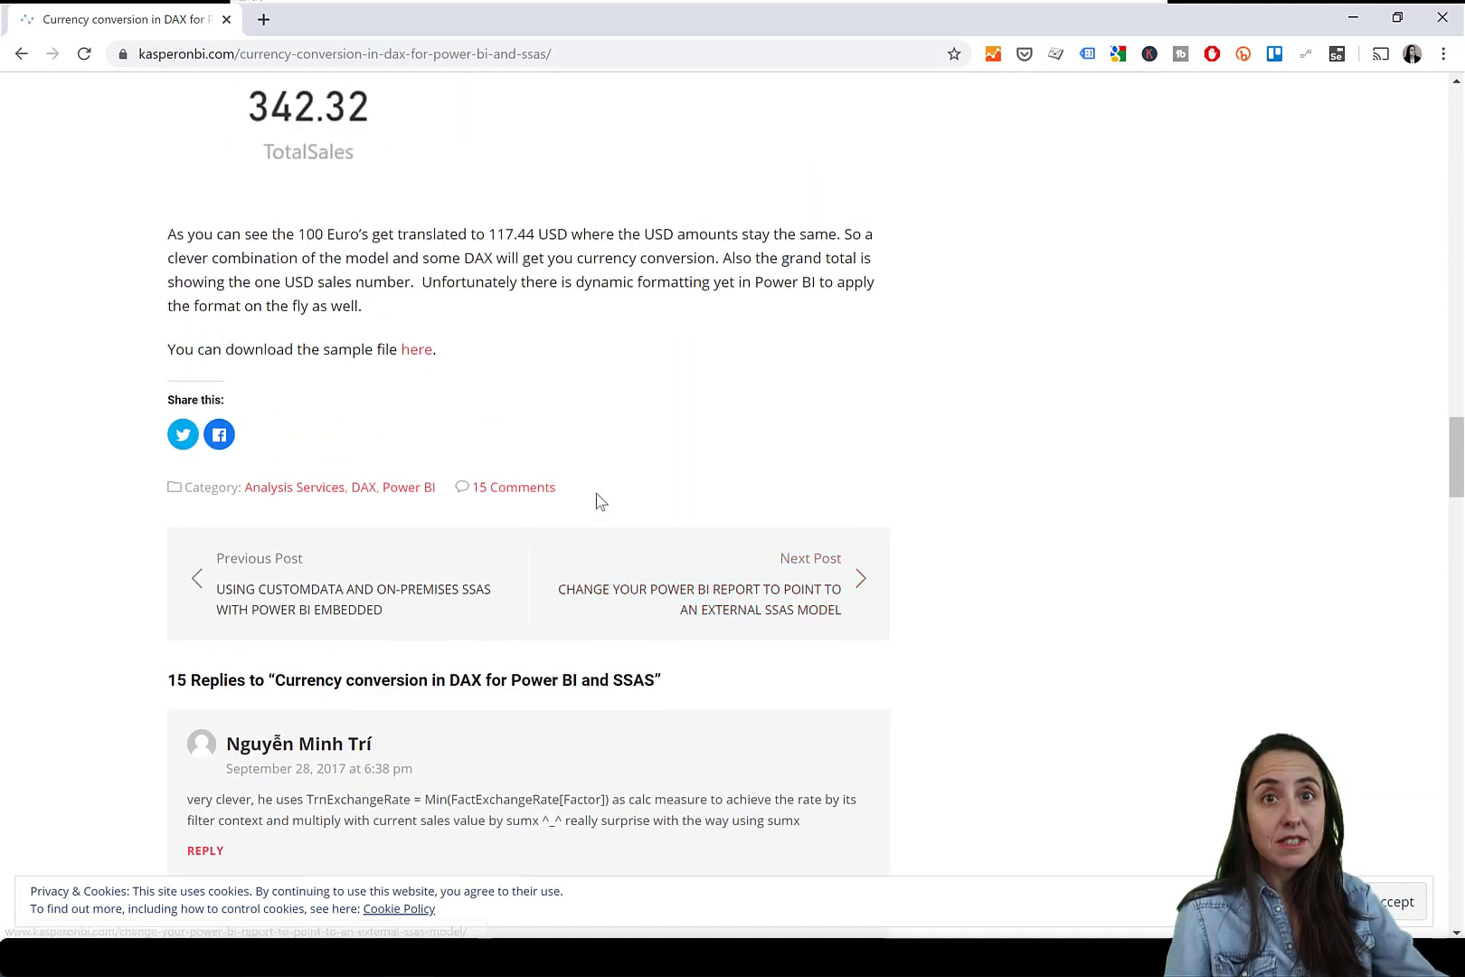
pyautogui.scroll(3, 596, 493)
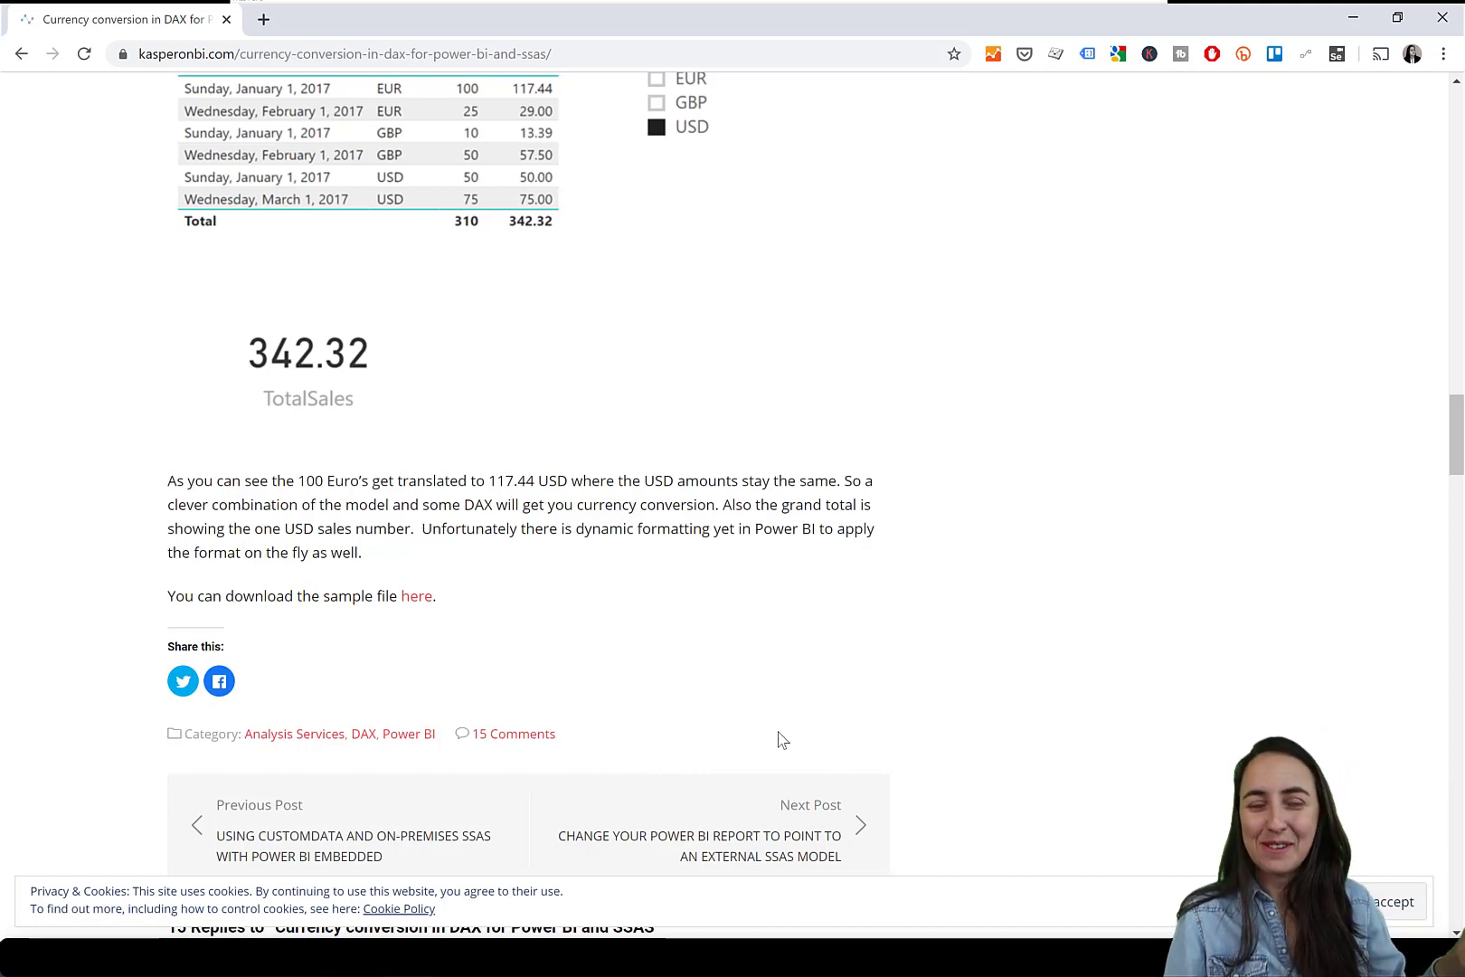
# In the Currency conversion file, inspect FactSales and FactExchangeRate data, then return to Report view
pyautogui.moveTo(170, 908)
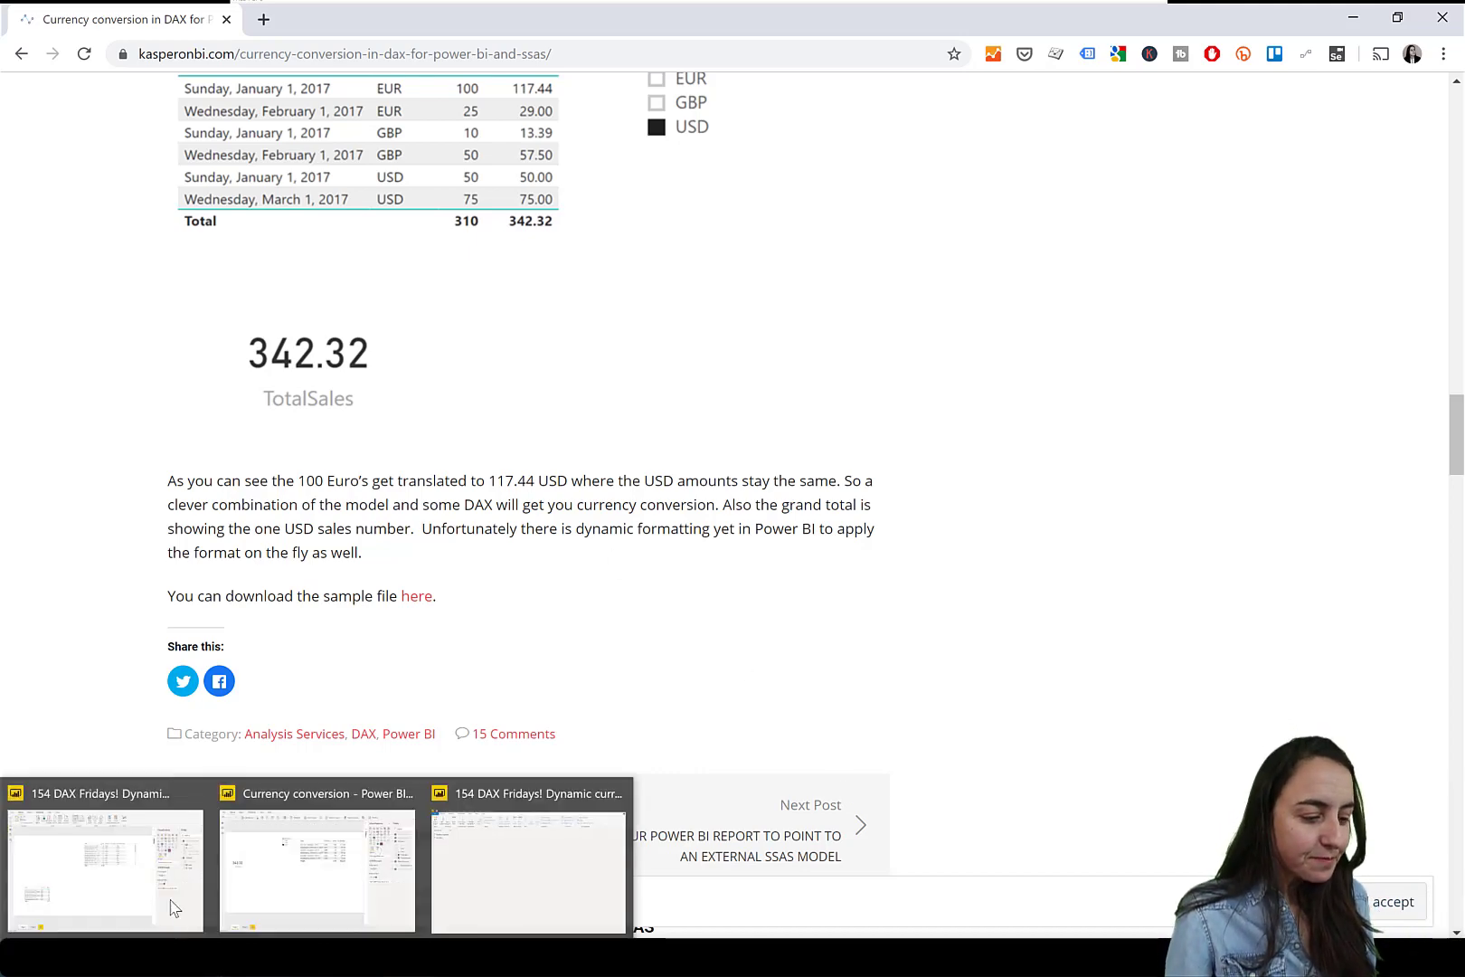
pyautogui.click(318, 891)
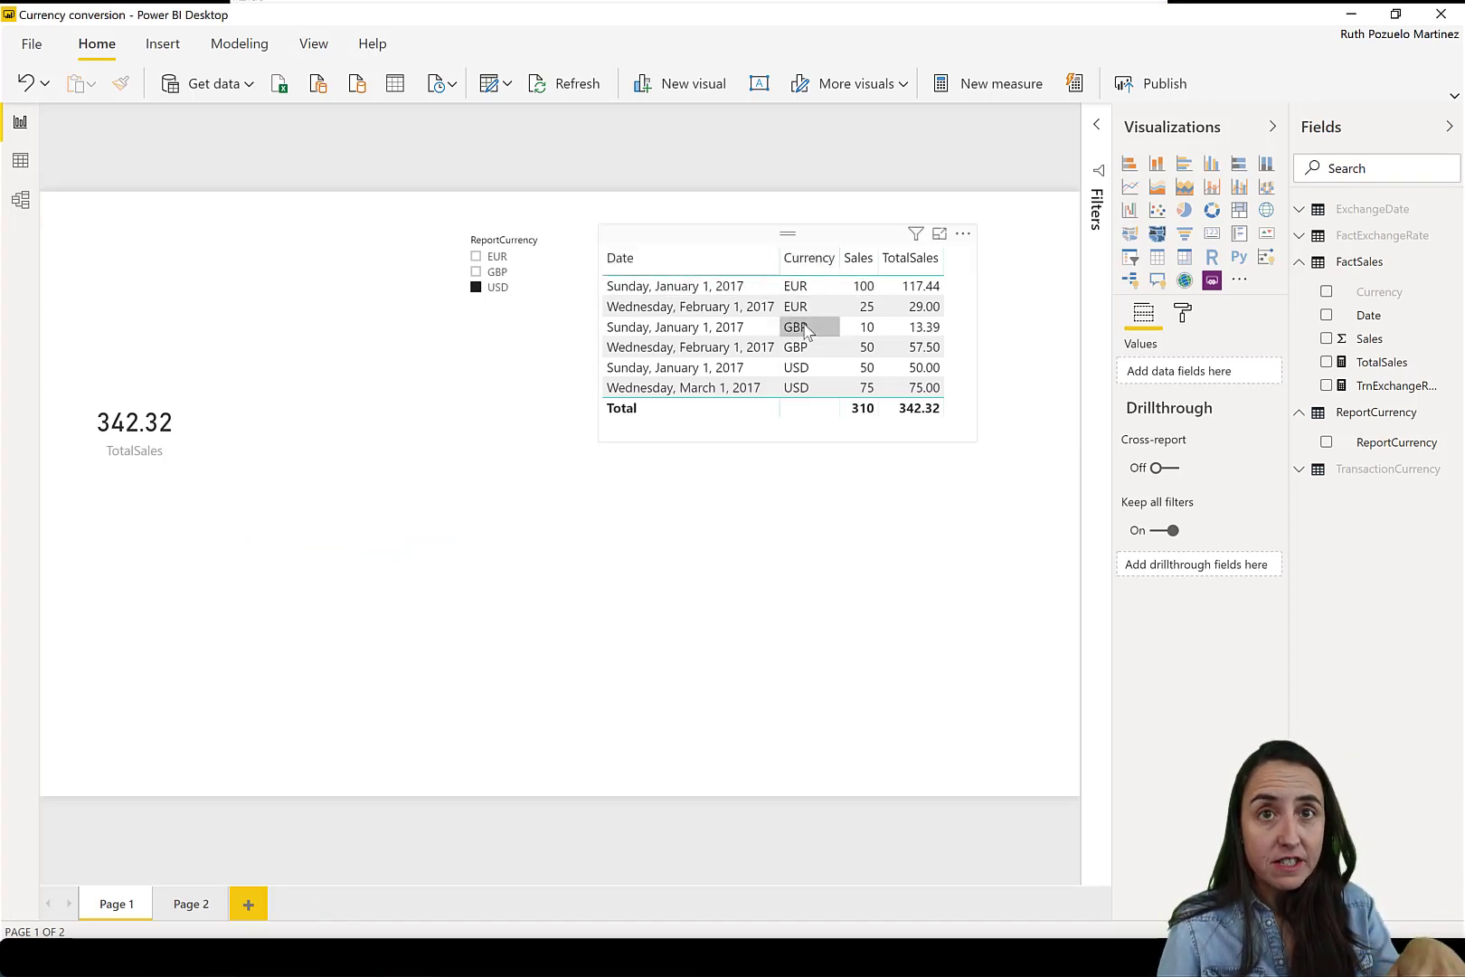
pyautogui.click(22, 162)
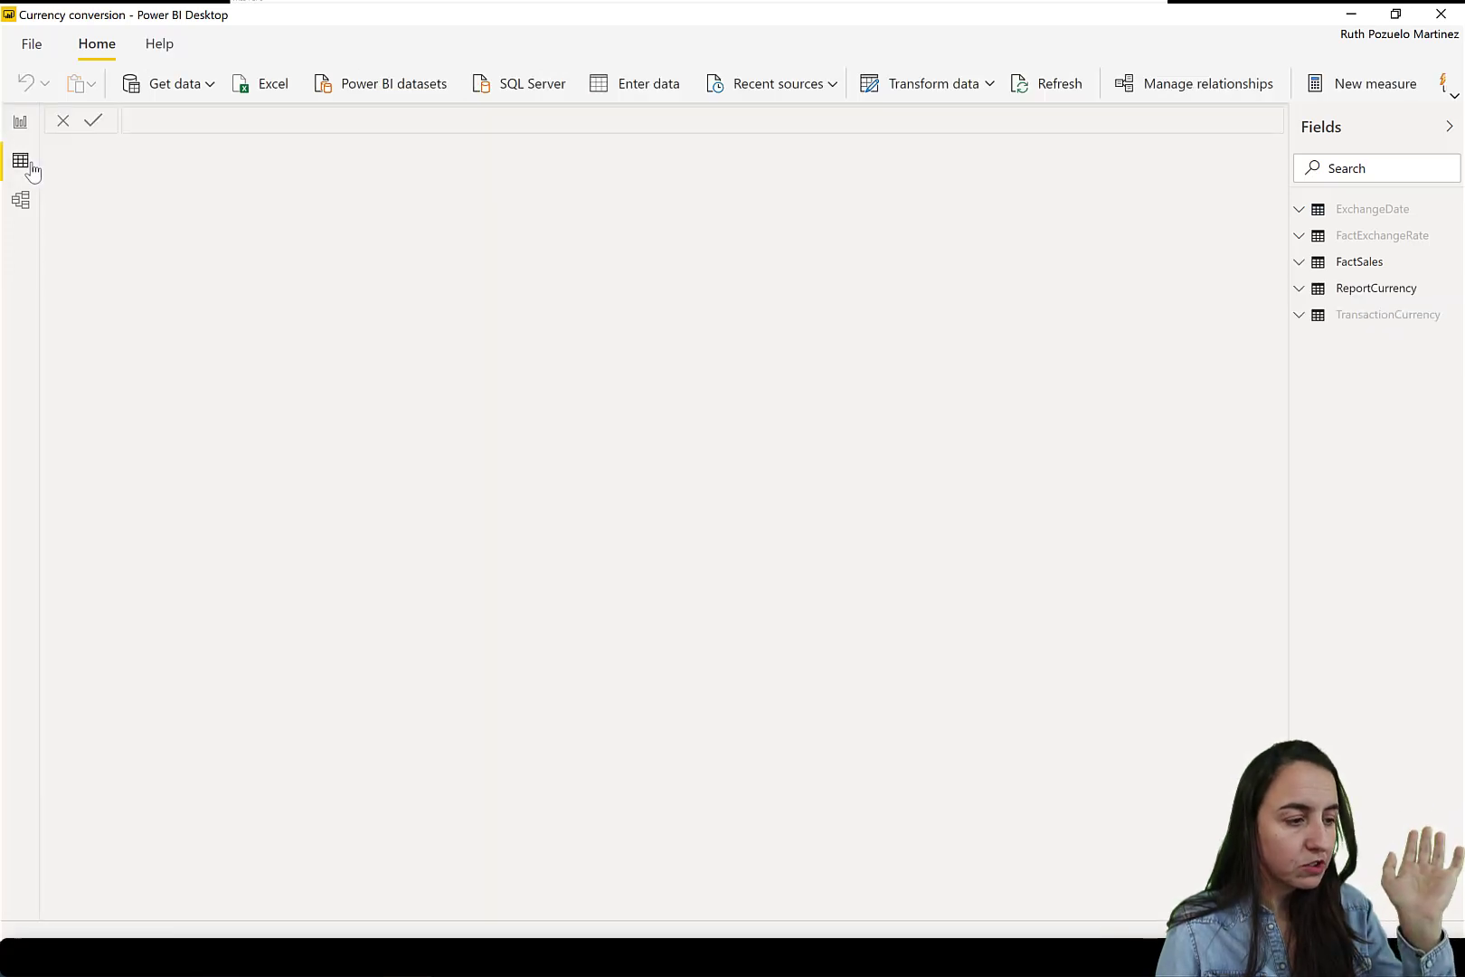
pyautogui.click(1375, 264)
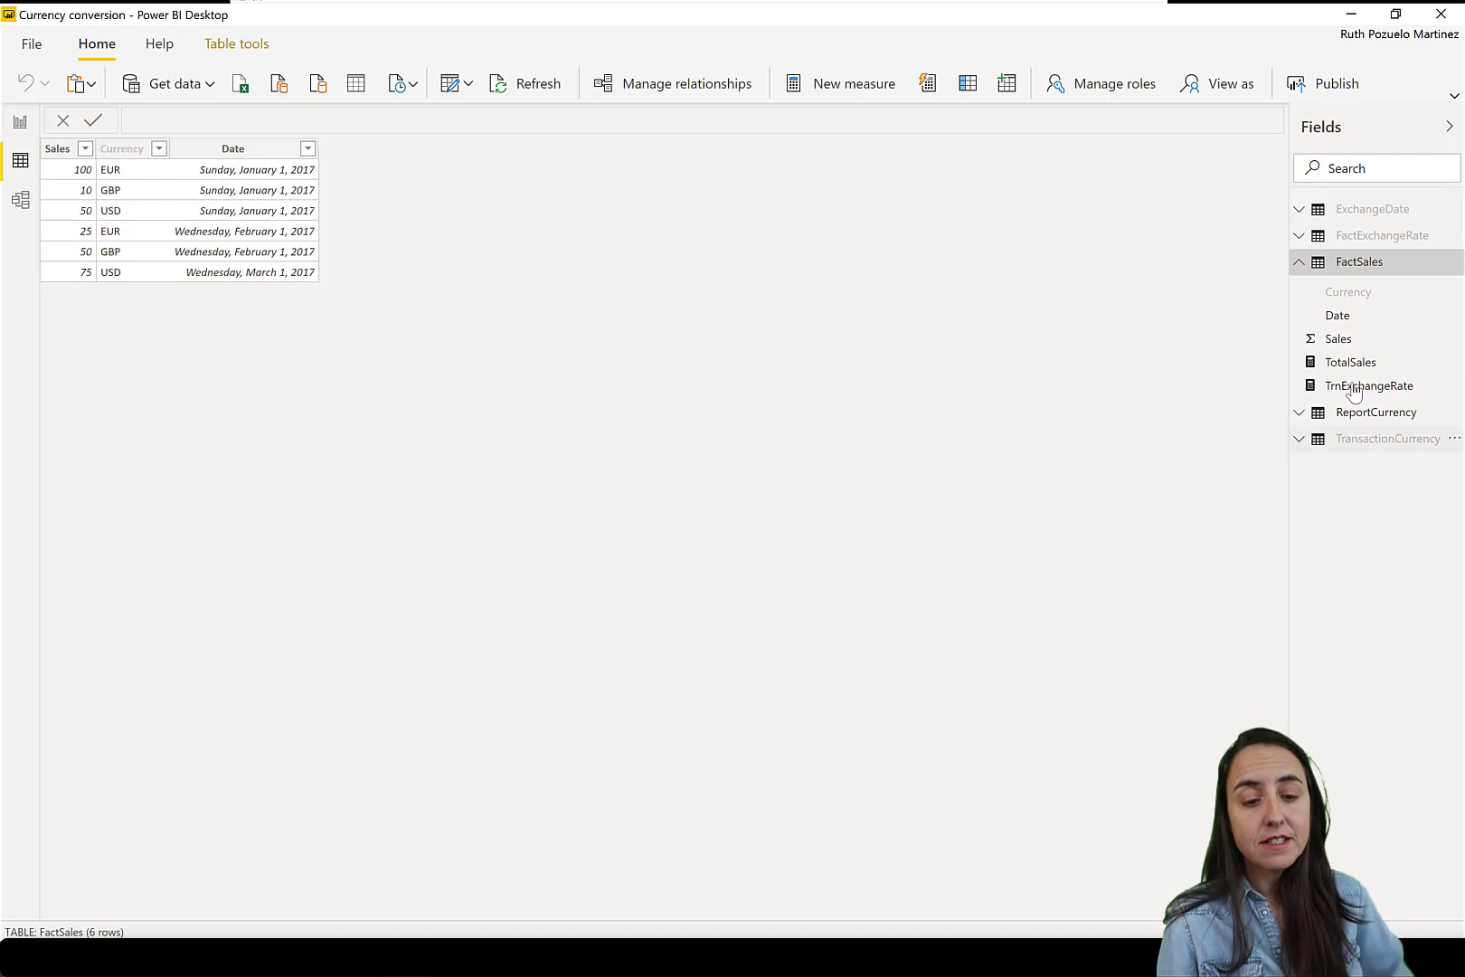
pyautogui.click(1357, 241)
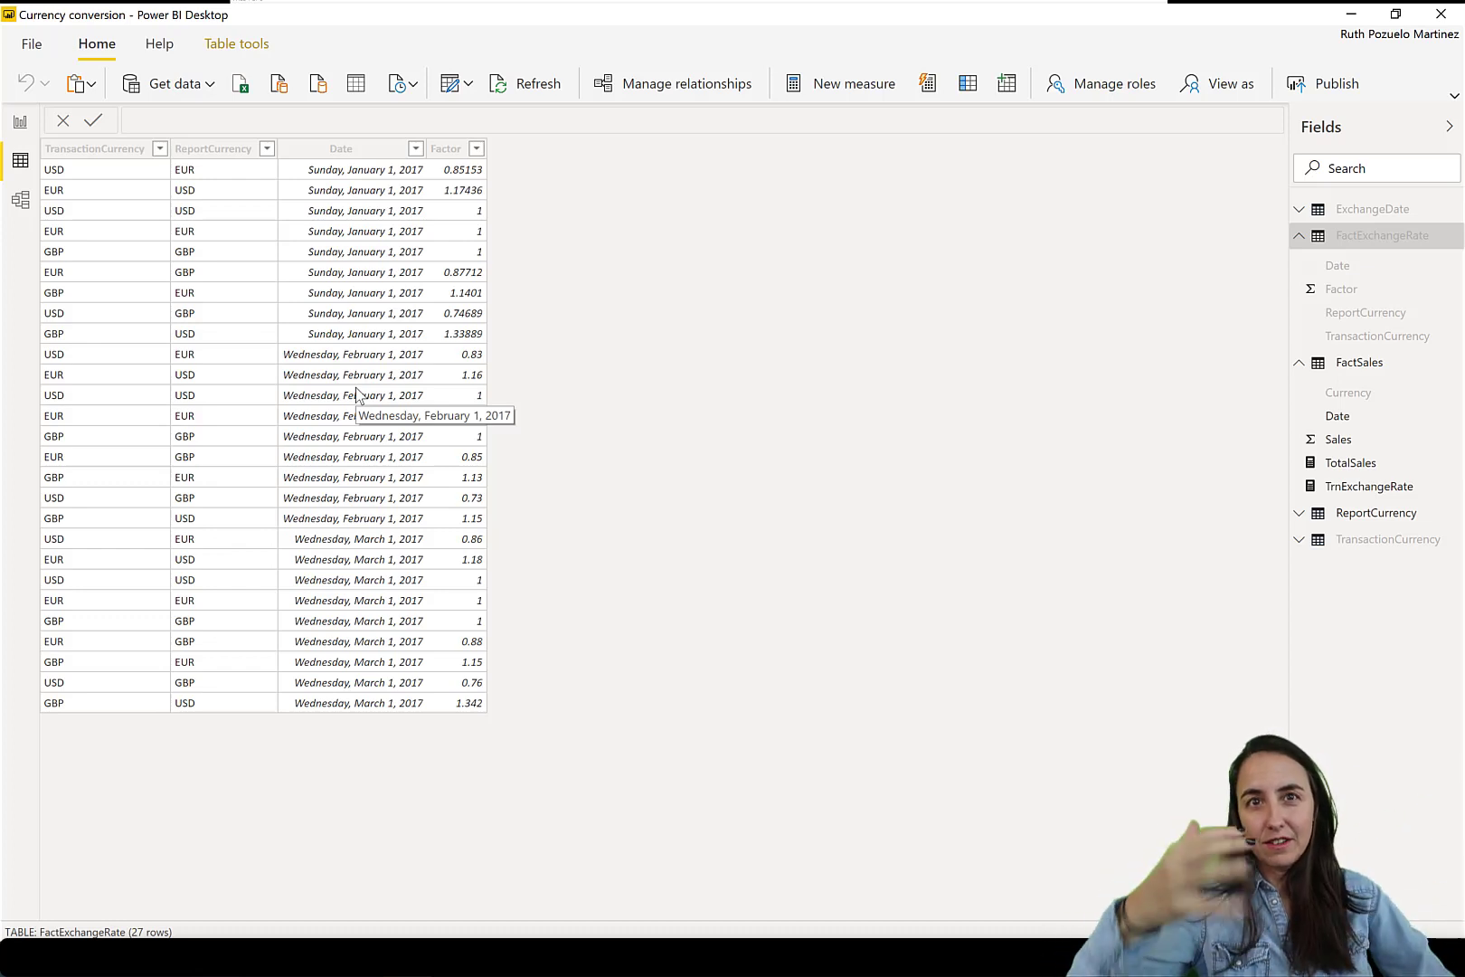
pyautogui.click(21, 124)
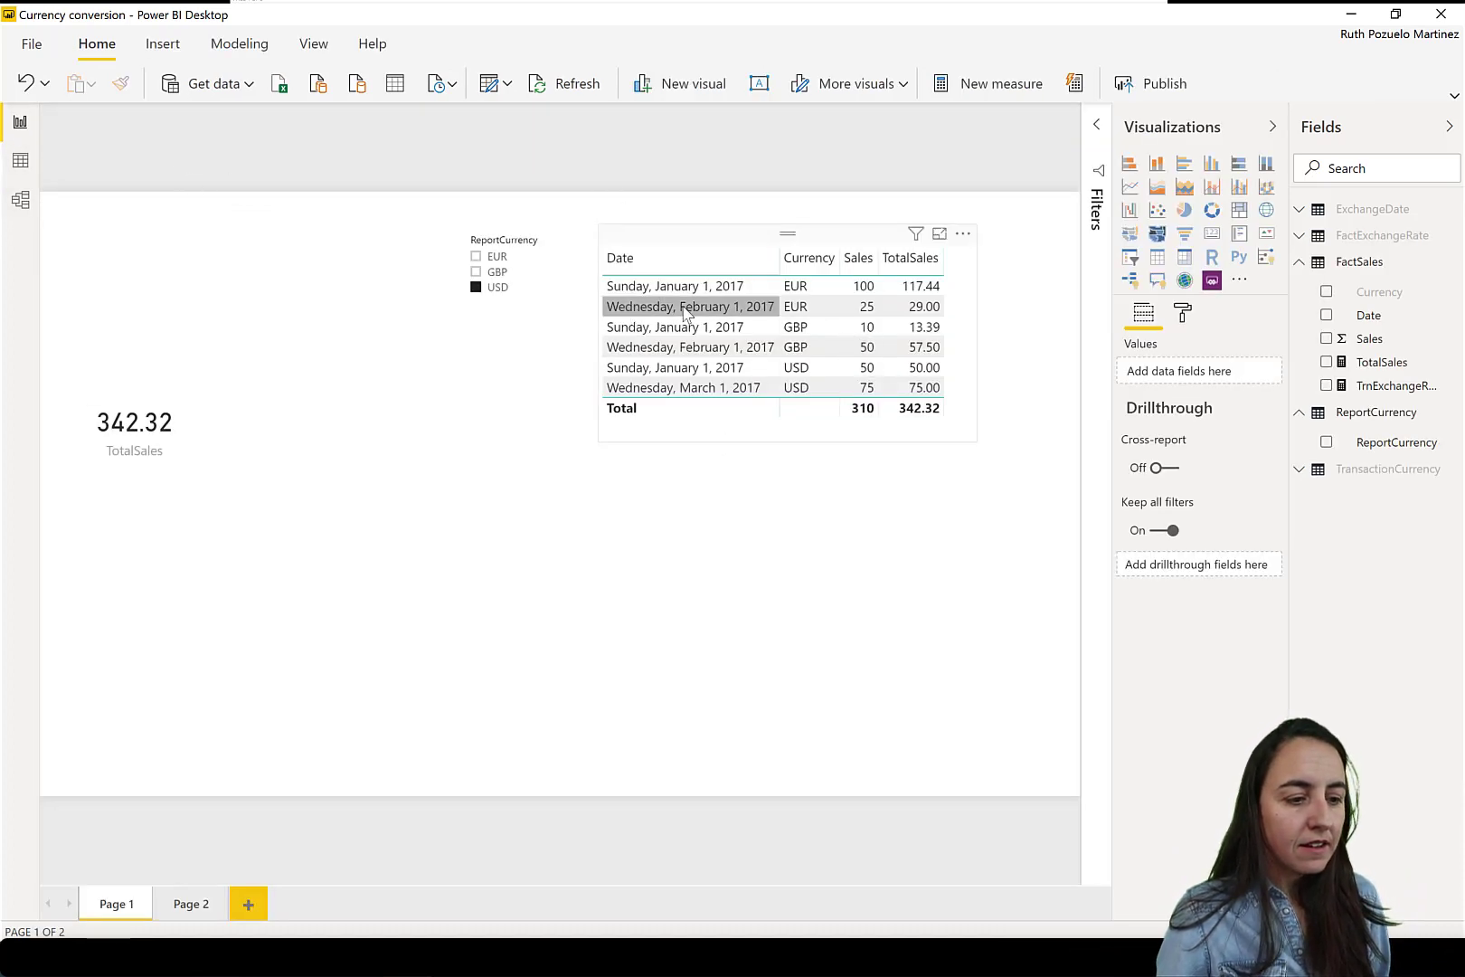
# Try EUR, GBP, USD and no ReportCurrency selection, then switch to the _EX file
pyautogui.click(498, 259)
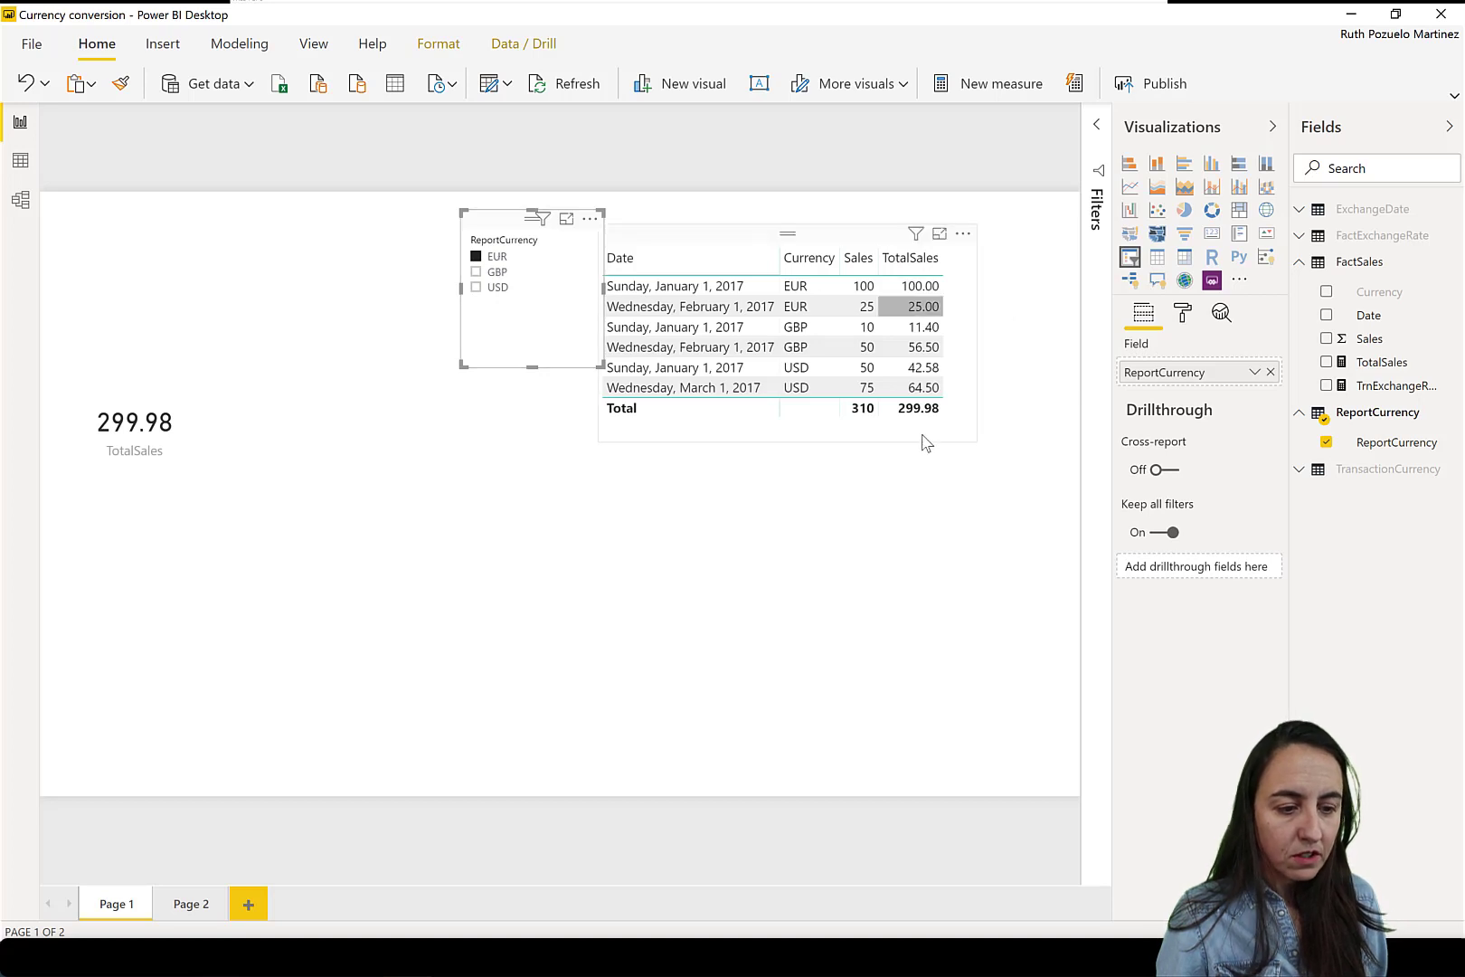
pyautogui.click(493, 271)
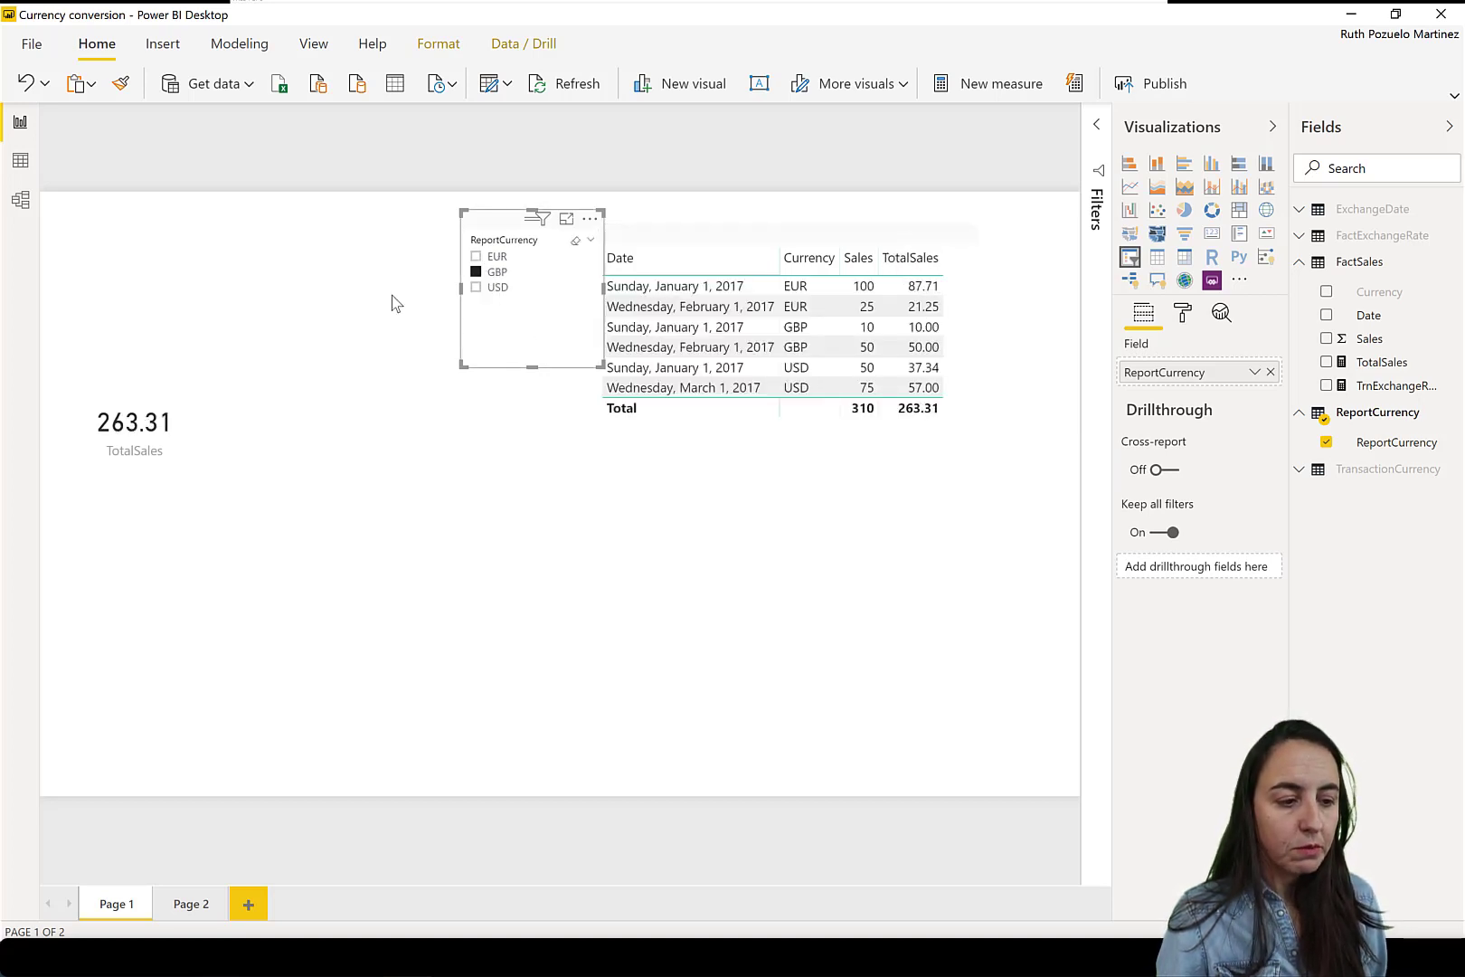
pyautogui.click(475, 288)
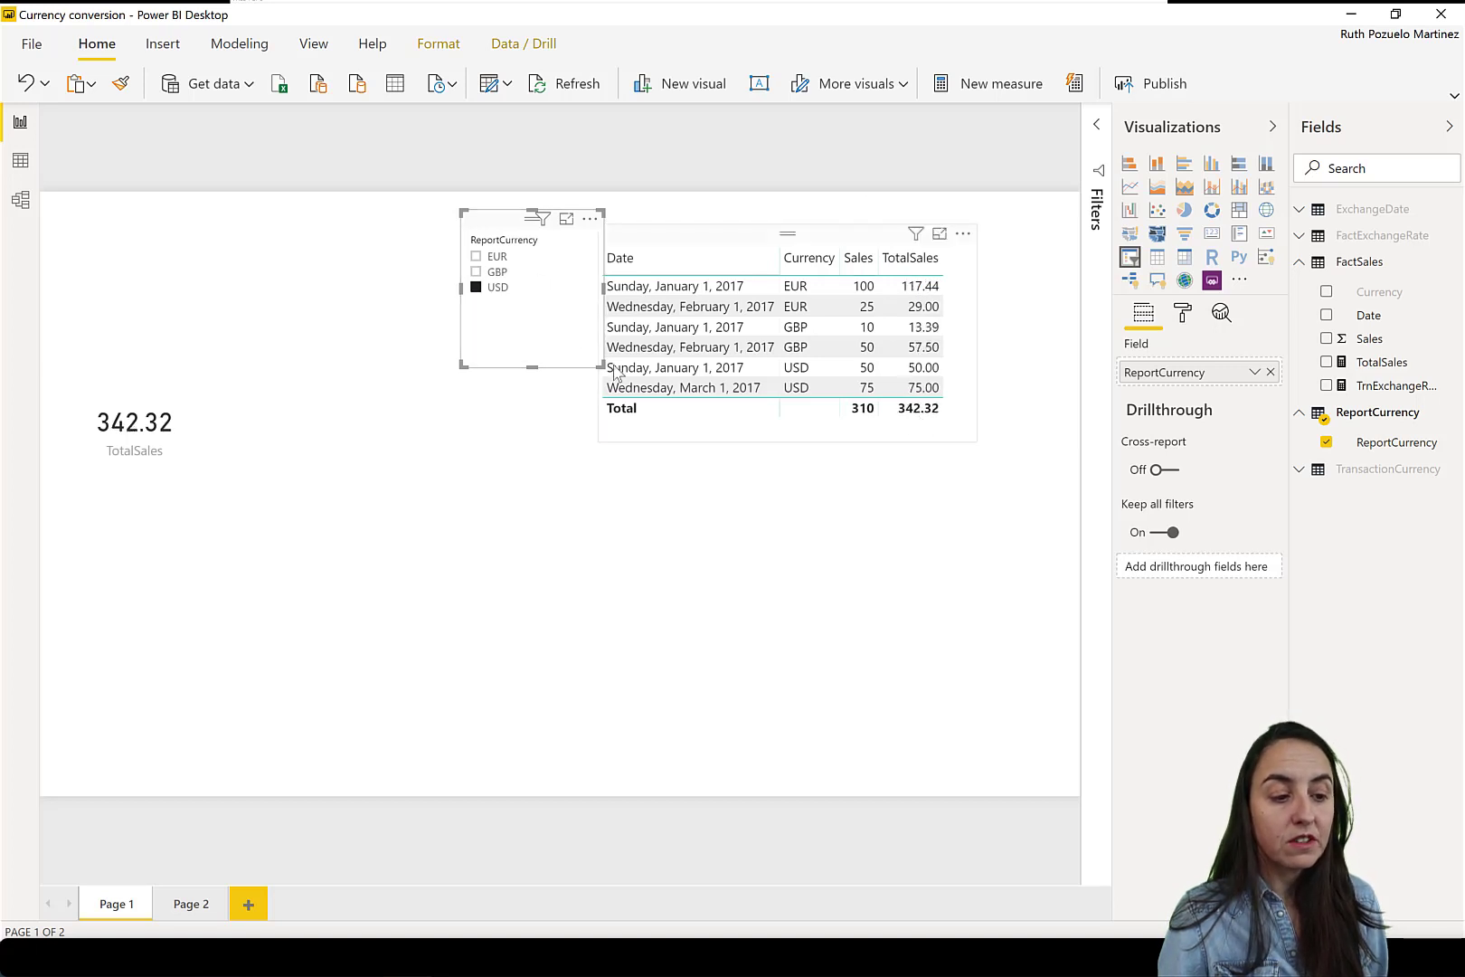
pyautogui.click(488, 287)
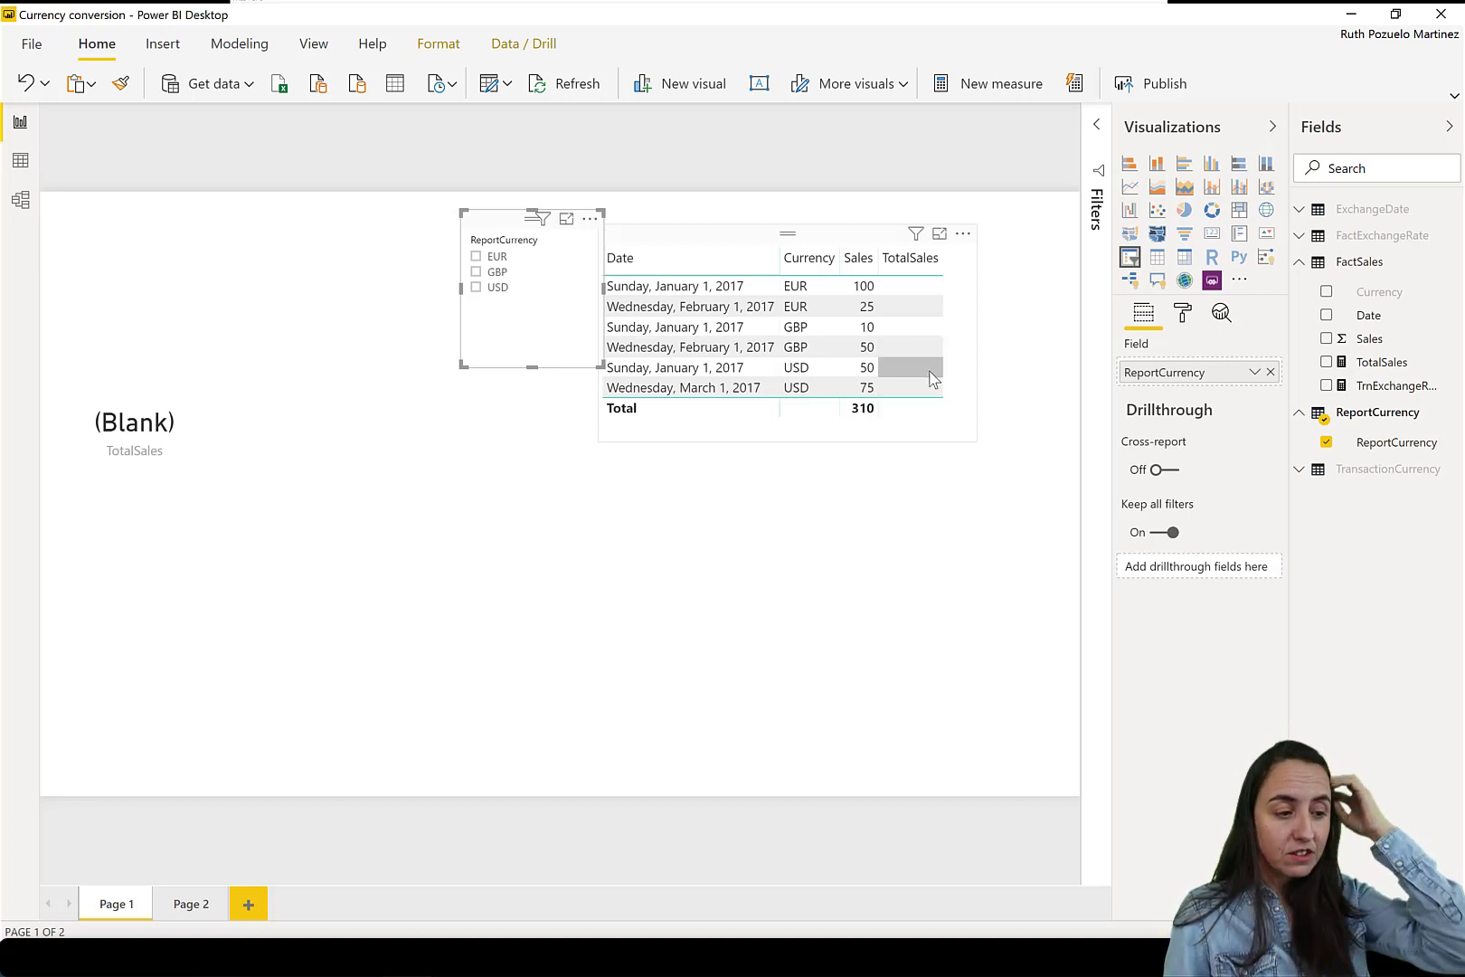
pyautogui.click(476, 272)
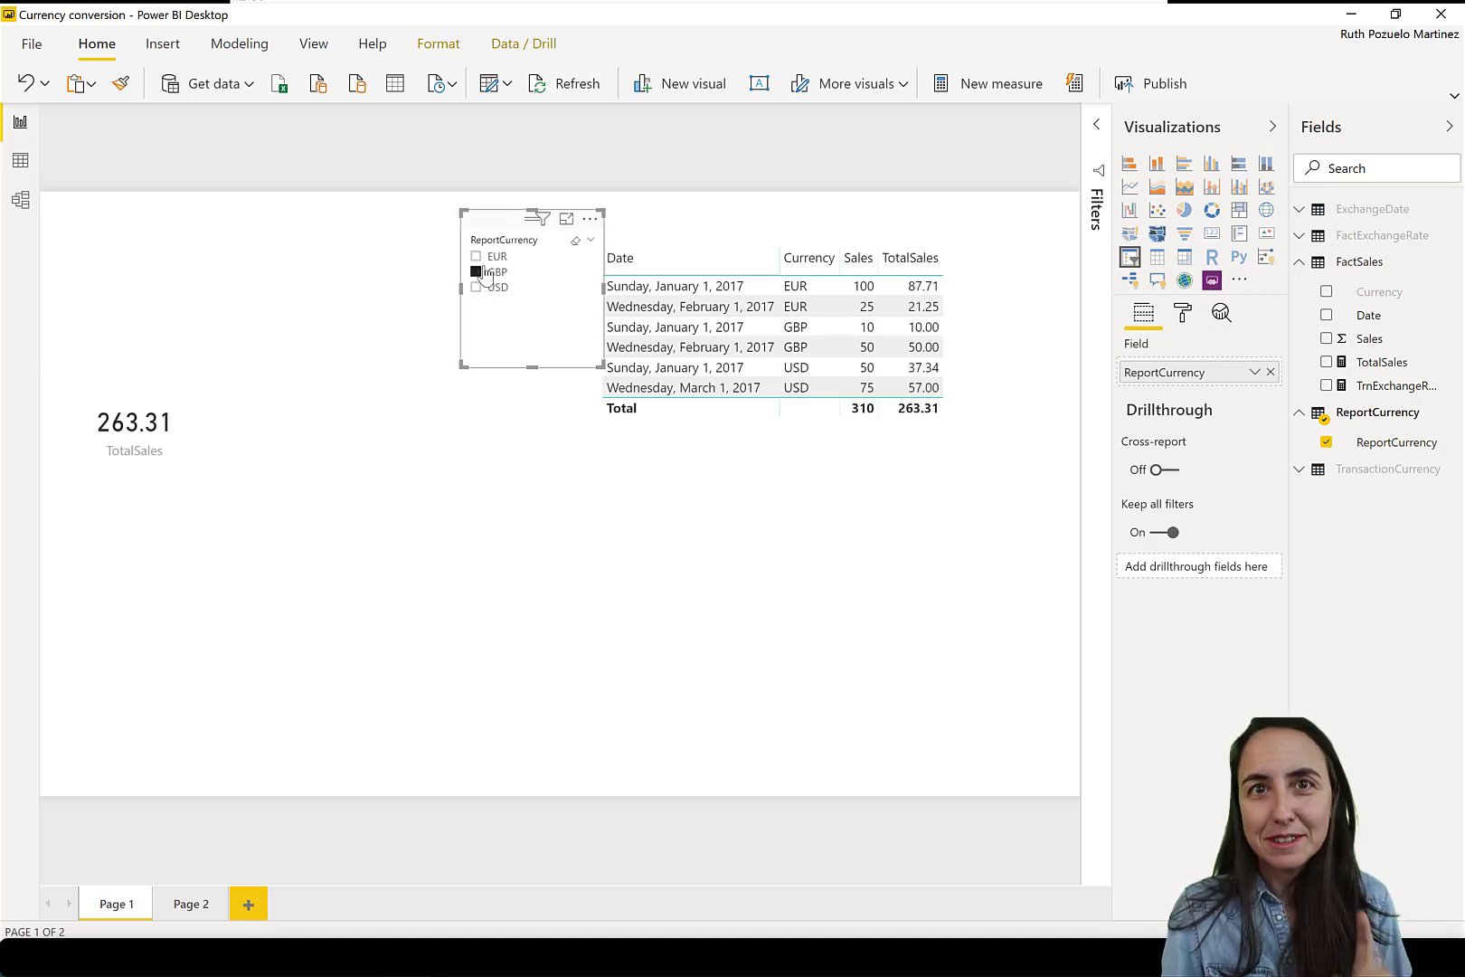
pyautogui.click(476, 256)
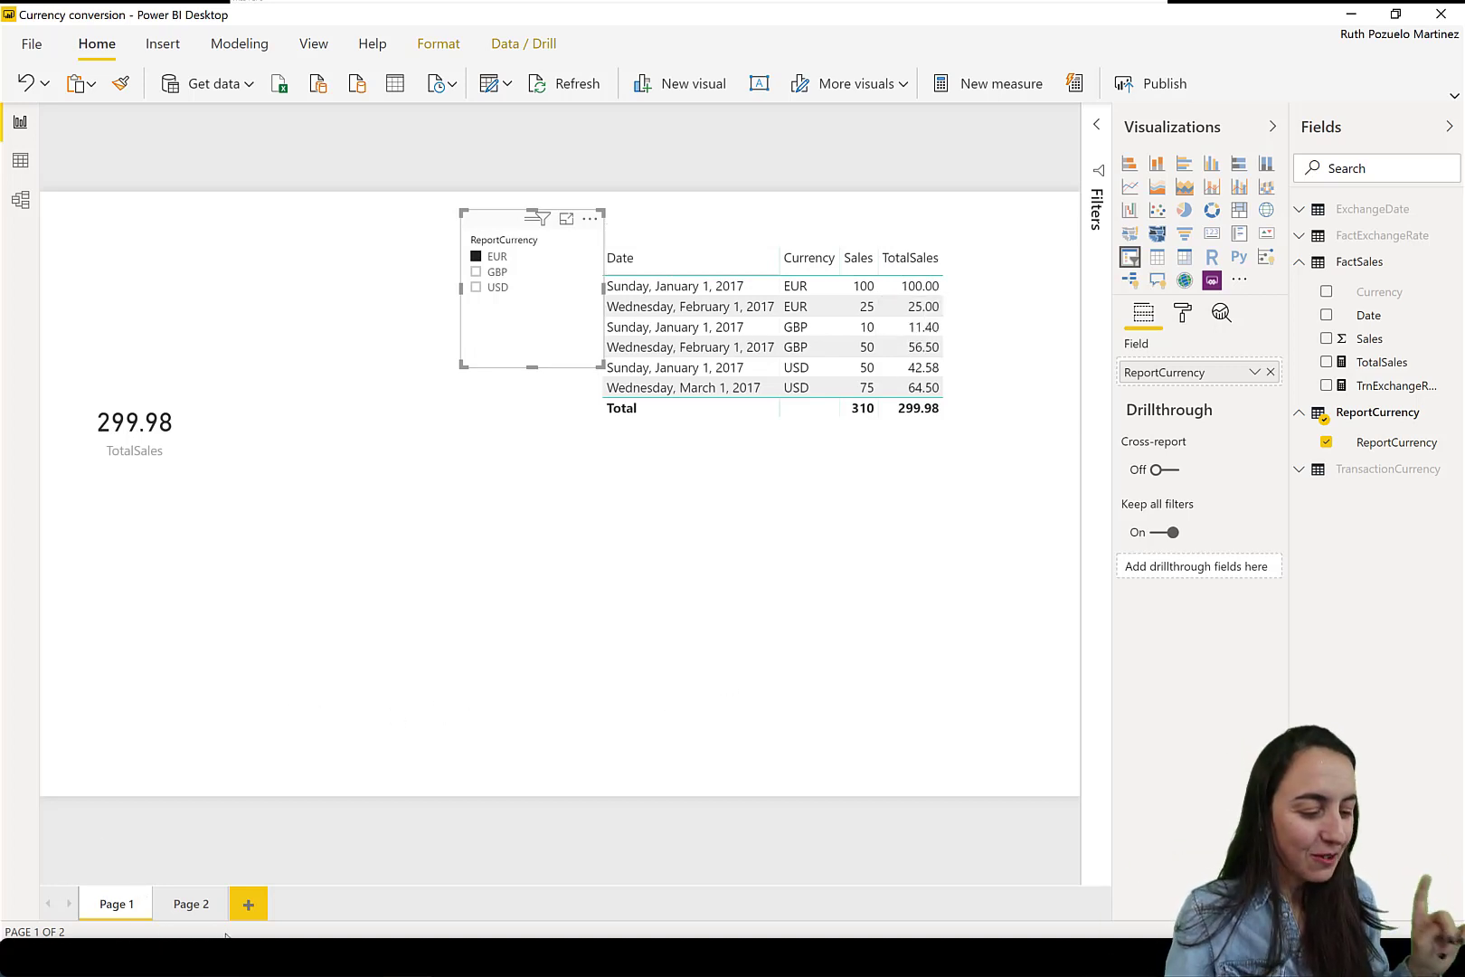
pyautogui.click(82, 956)
pyautogui.click(108, 870)
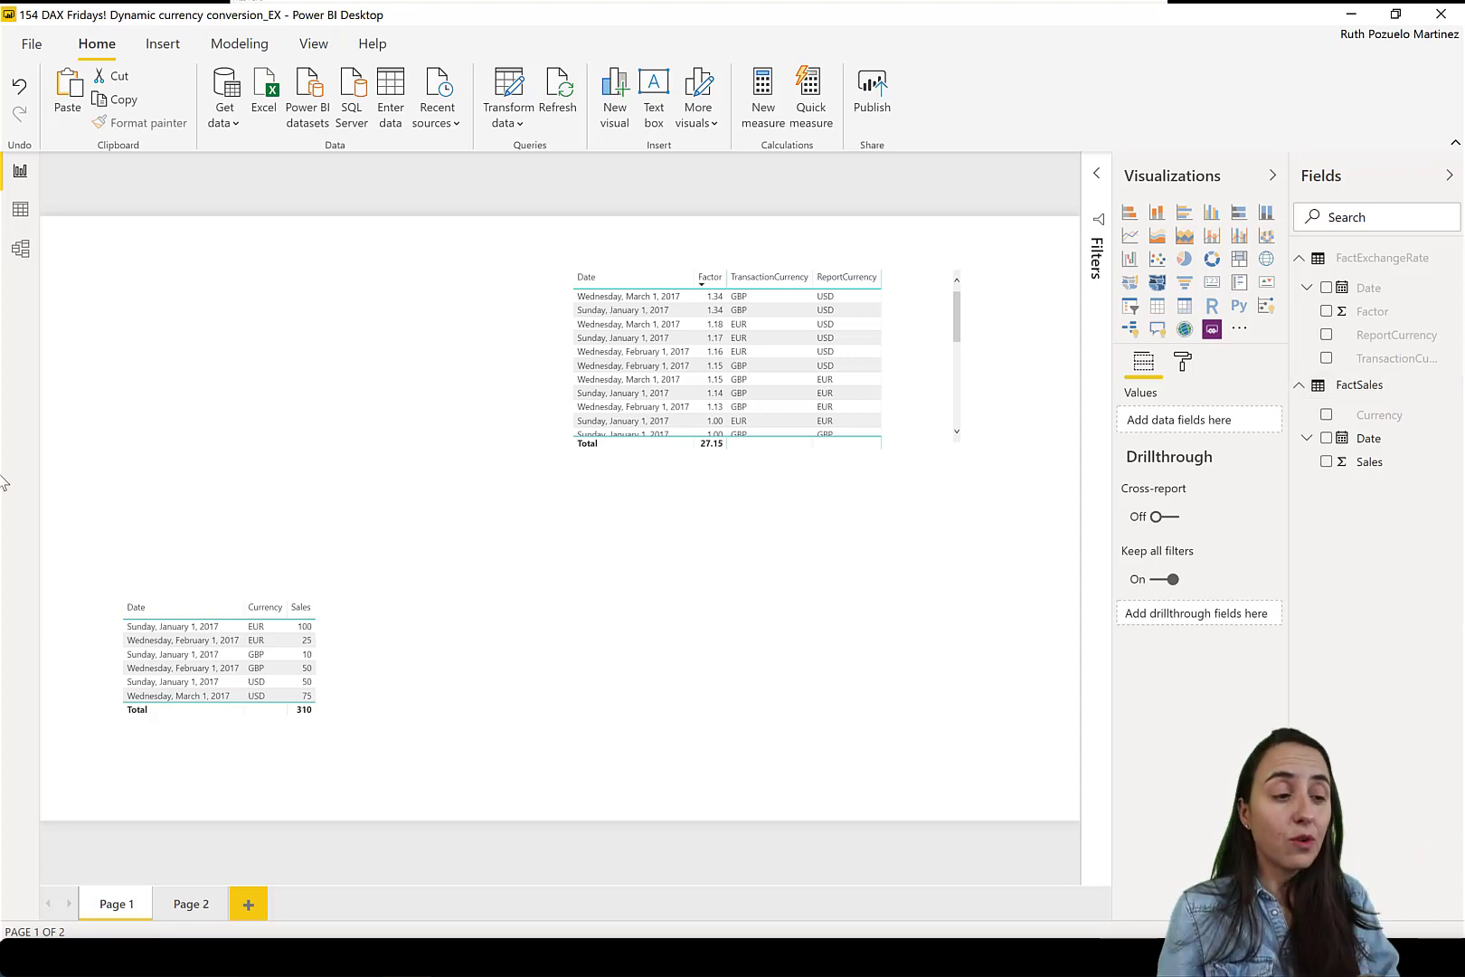
# Open Transform data and preview the FactSales and FactExchangeRate queries
pyautogui.click(508, 91)
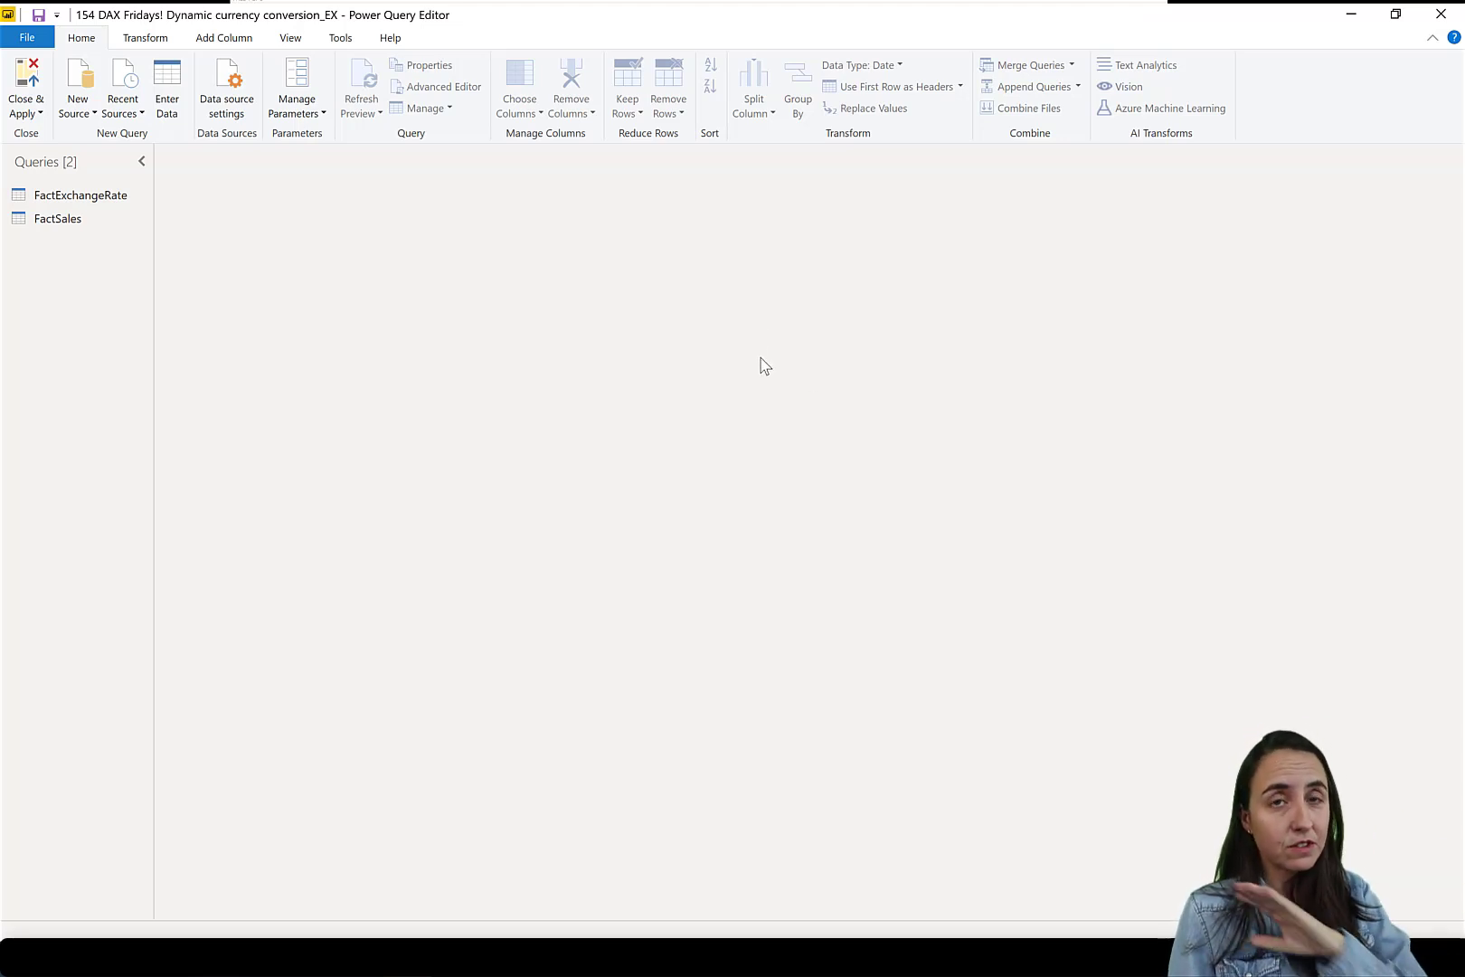
pyautogui.click(84, 221)
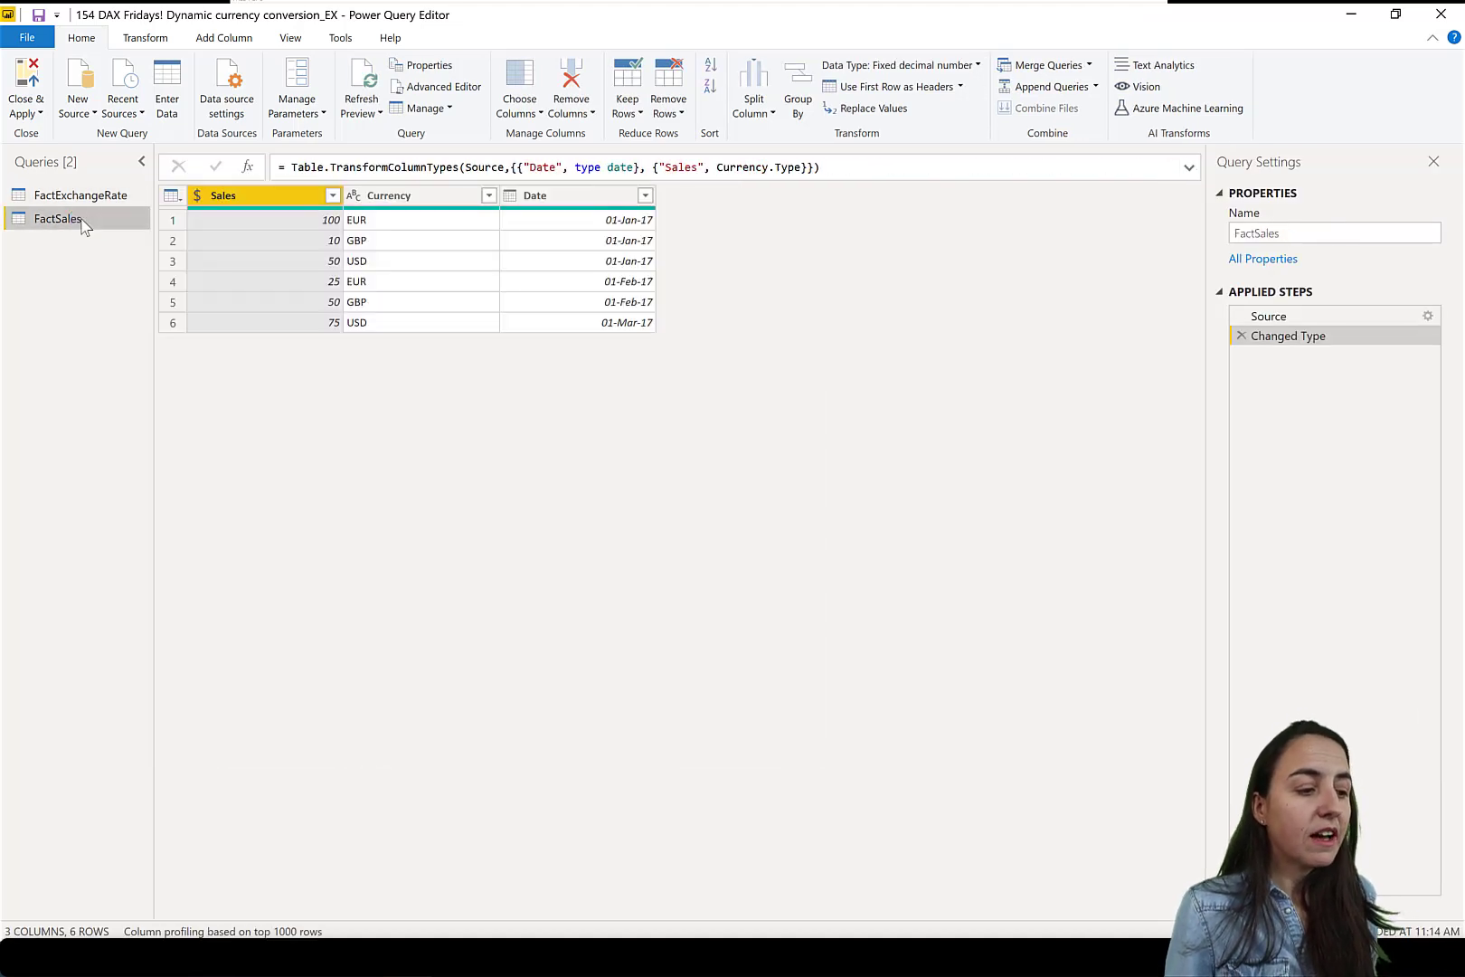
pyautogui.click(113, 194)
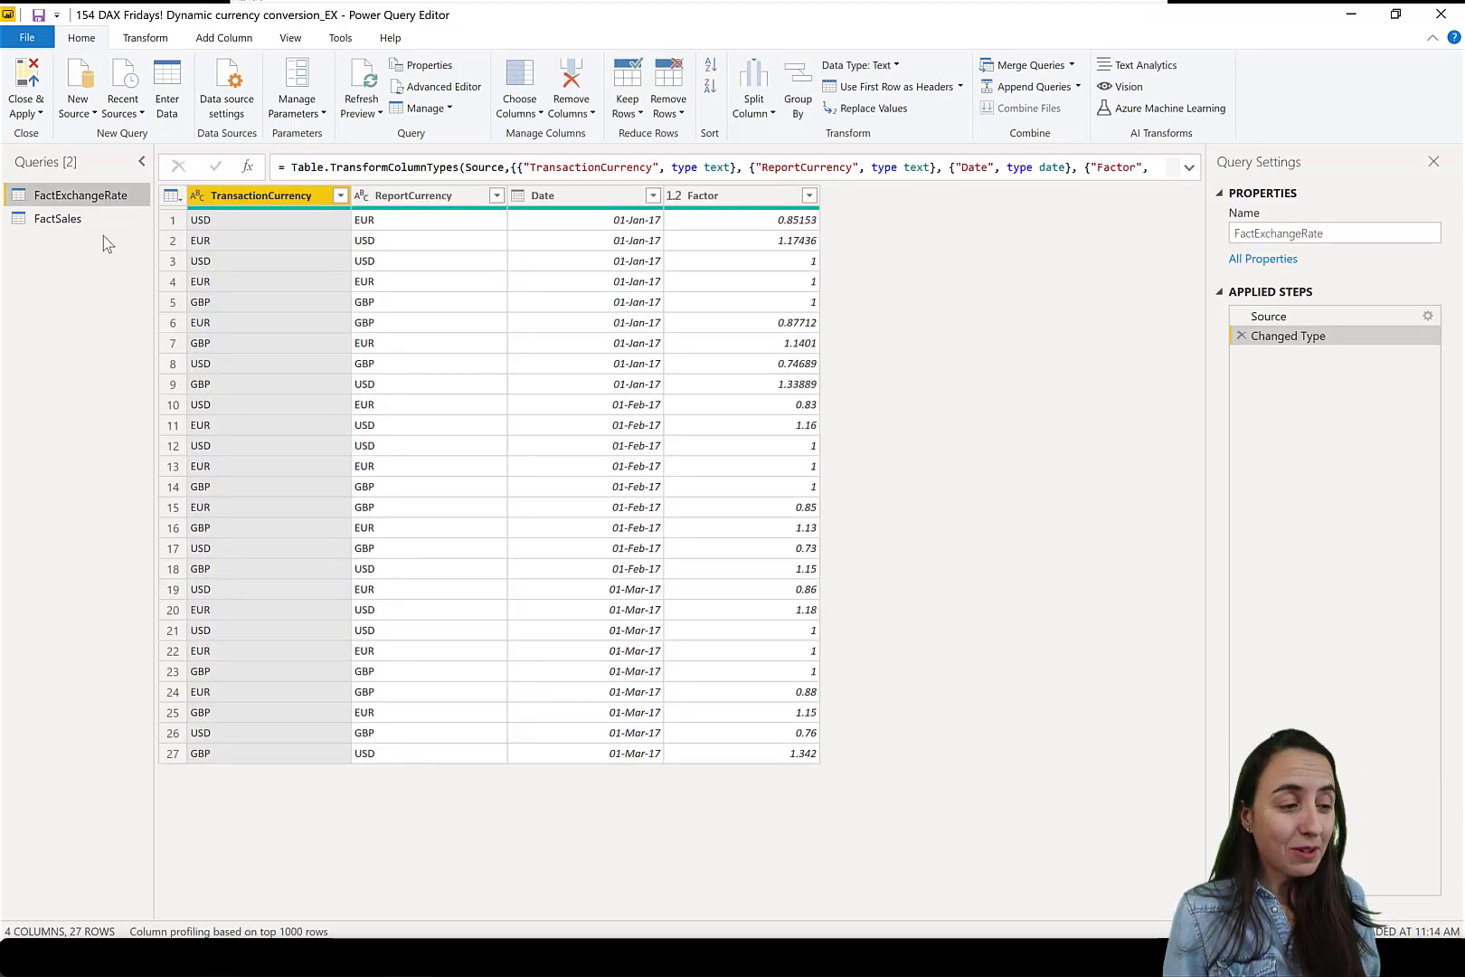
pyautogui.click(100, 222)
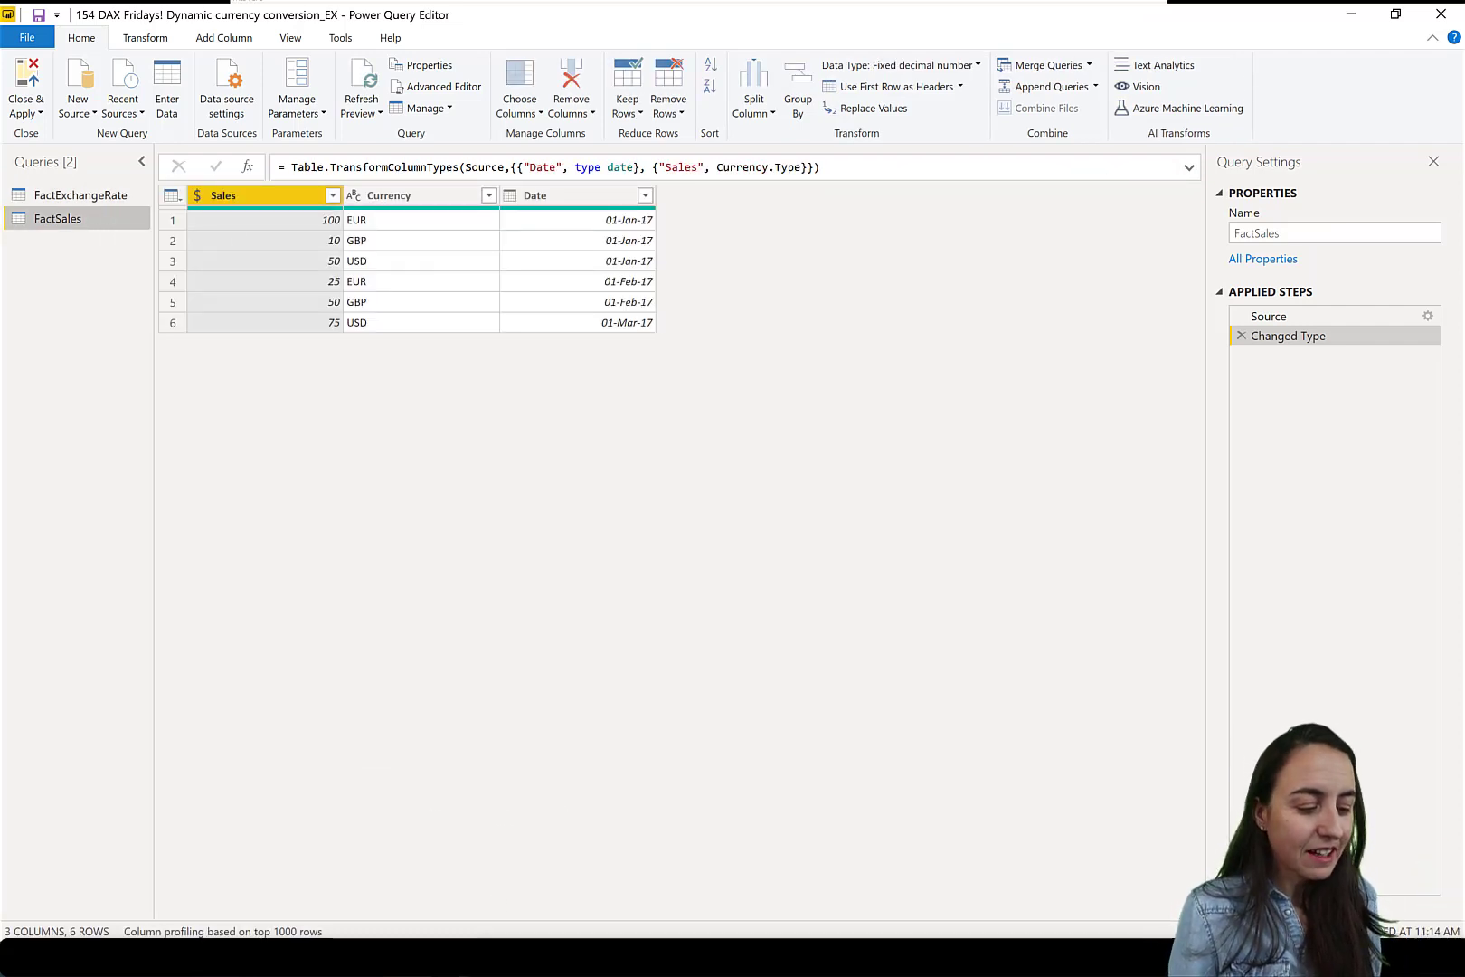
pyautogui.hotkey('alt', 'Tab')
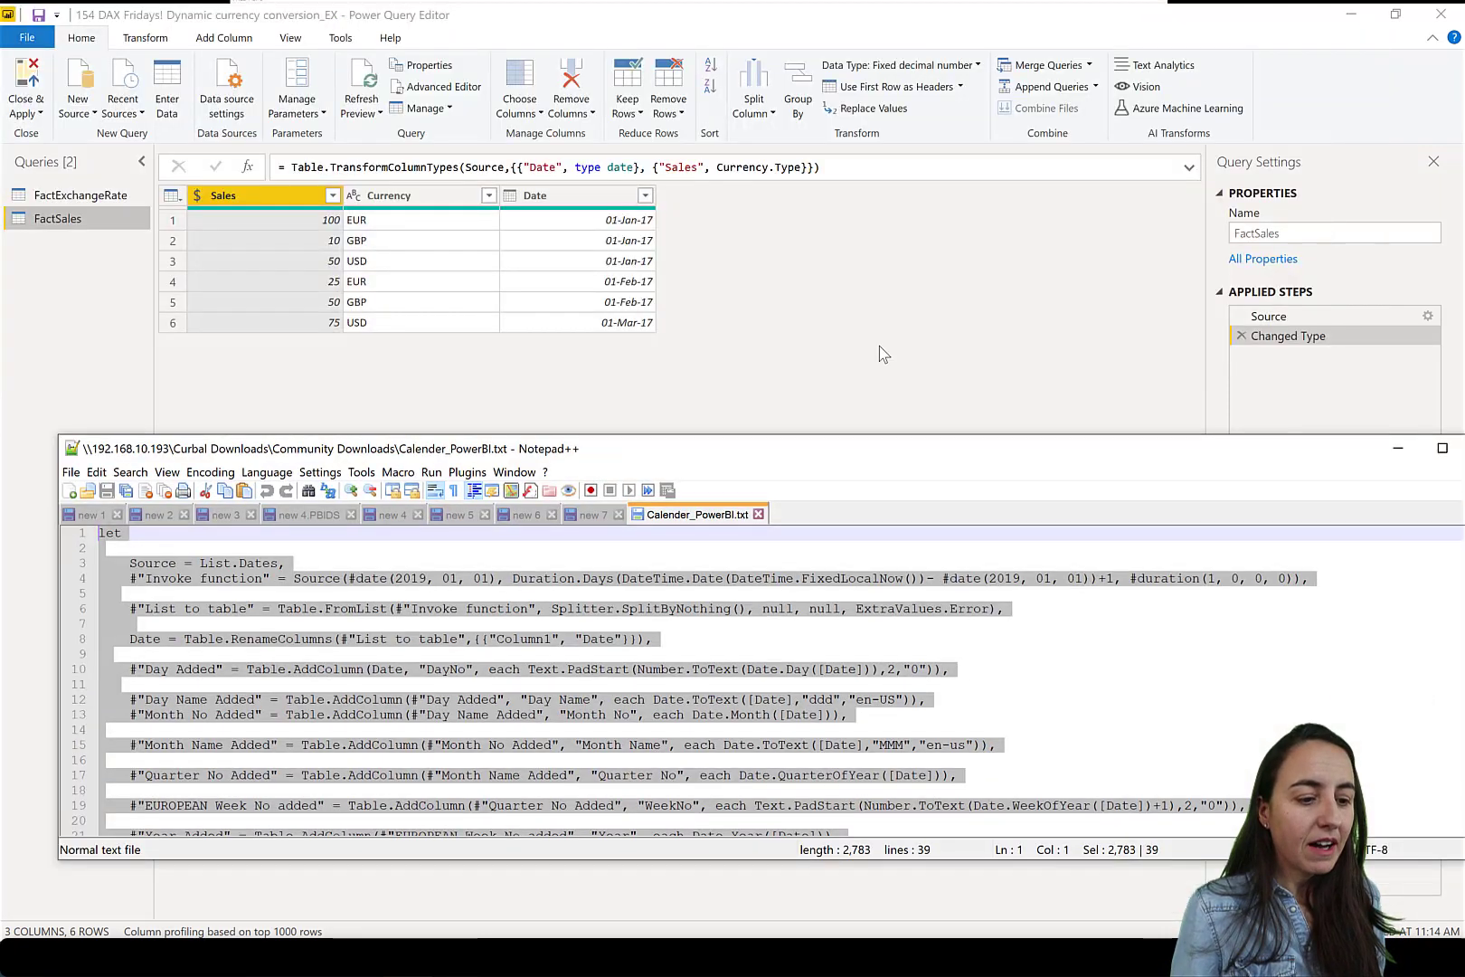
pyautogui.moveTo(845, 444); pyautogui.dragTo(878, 252)
pyautogui.click(673, 405)
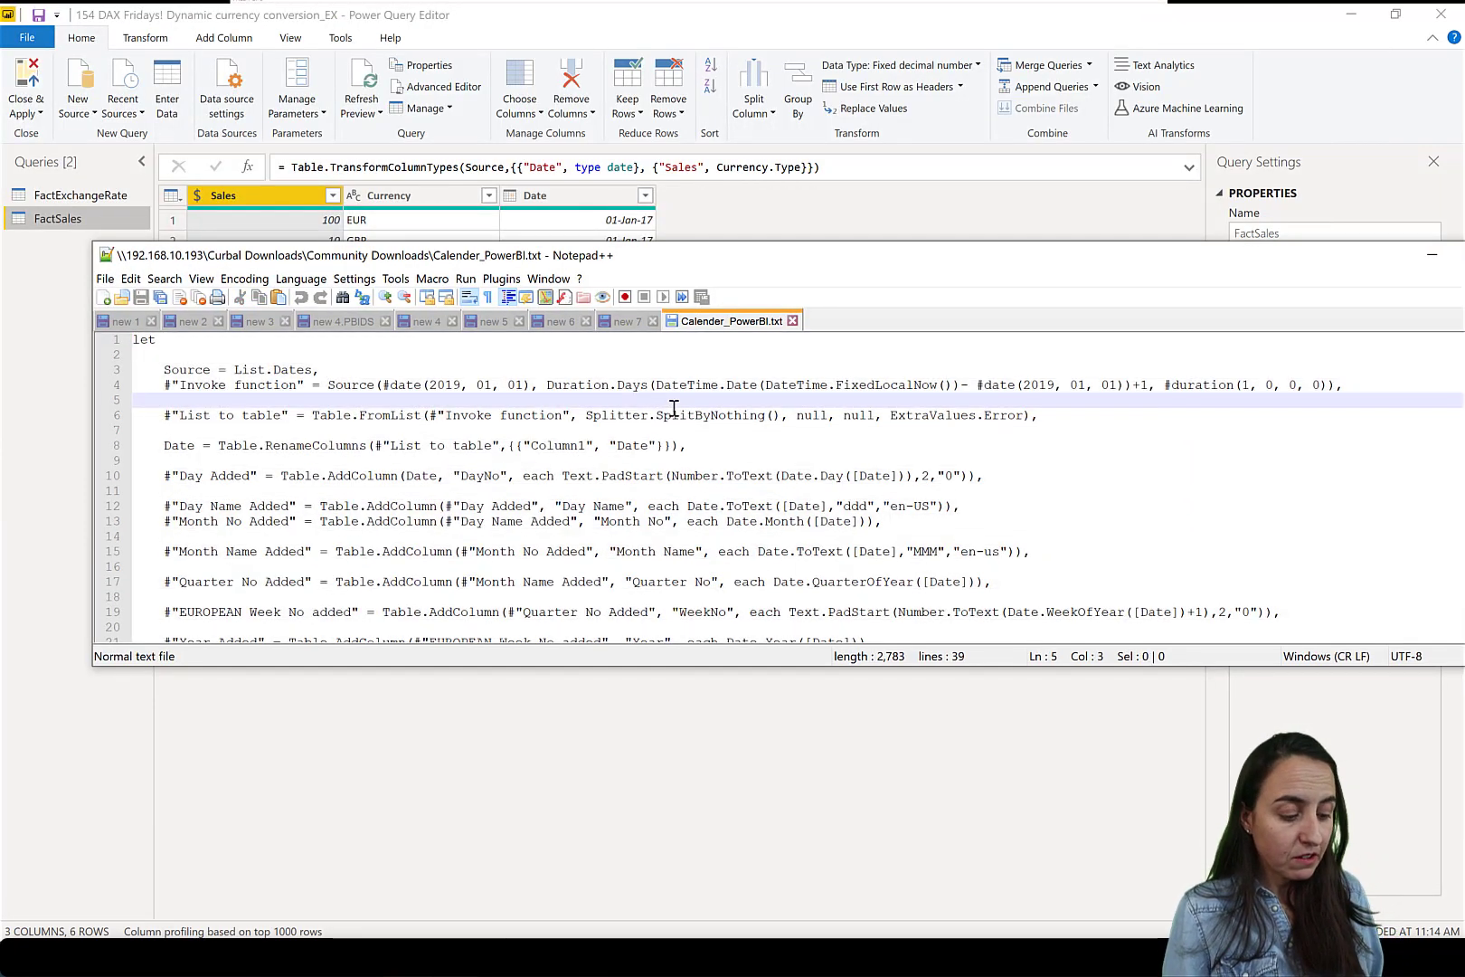
pyautogui.hotkey('ctrl', 'a')
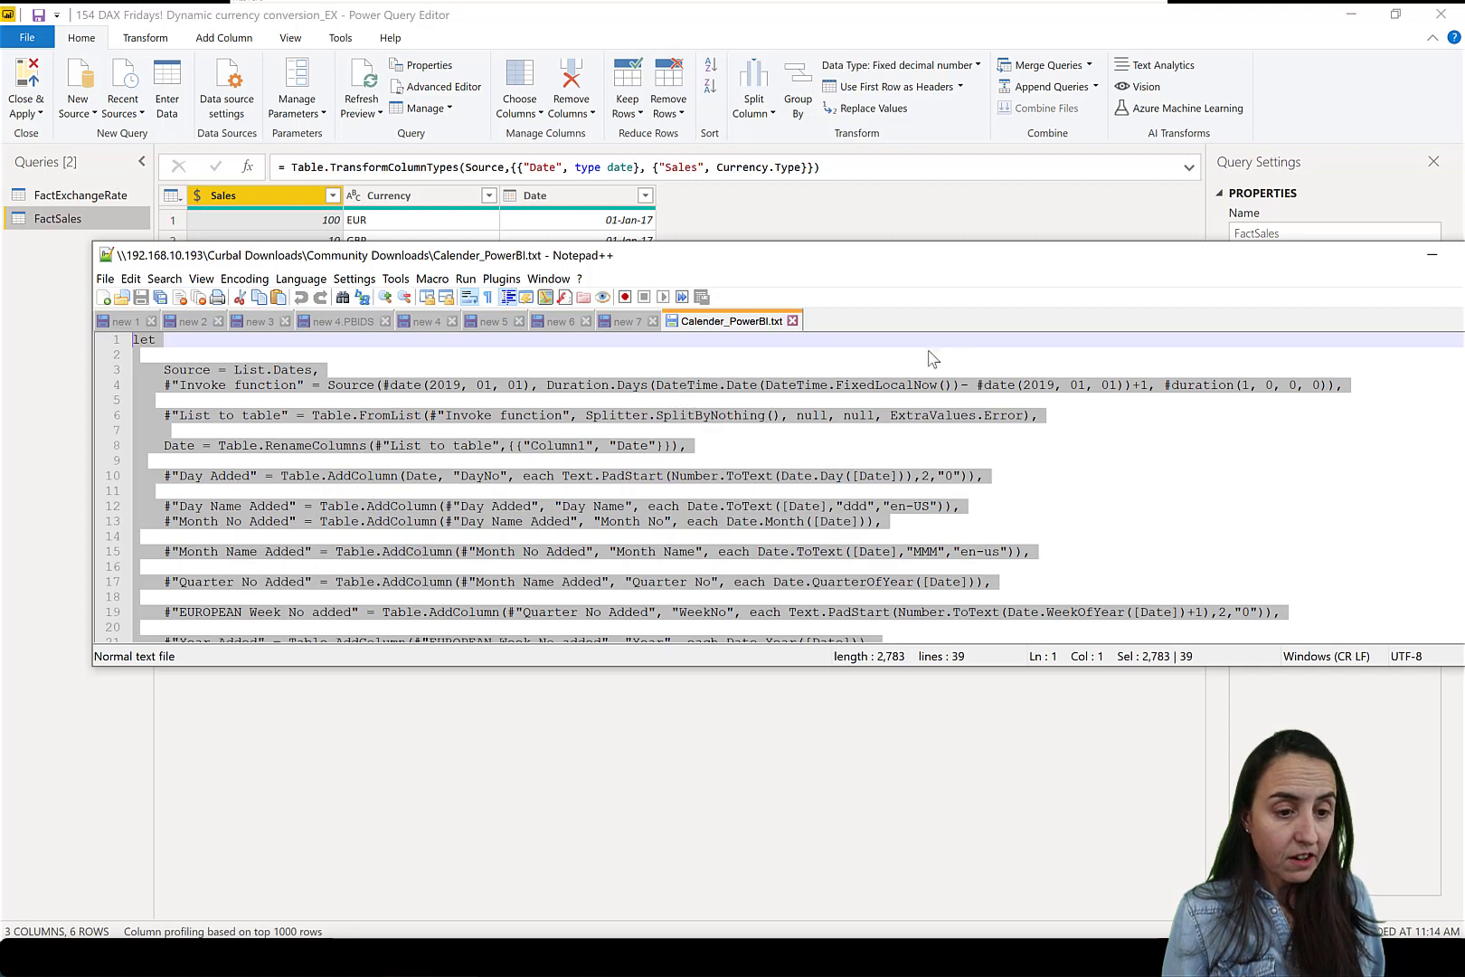
pyautogui.moveTo(1038, 274); pyautogui.dragTo(747, 189)
pyautogui.hotkey('alt', 'Tab')
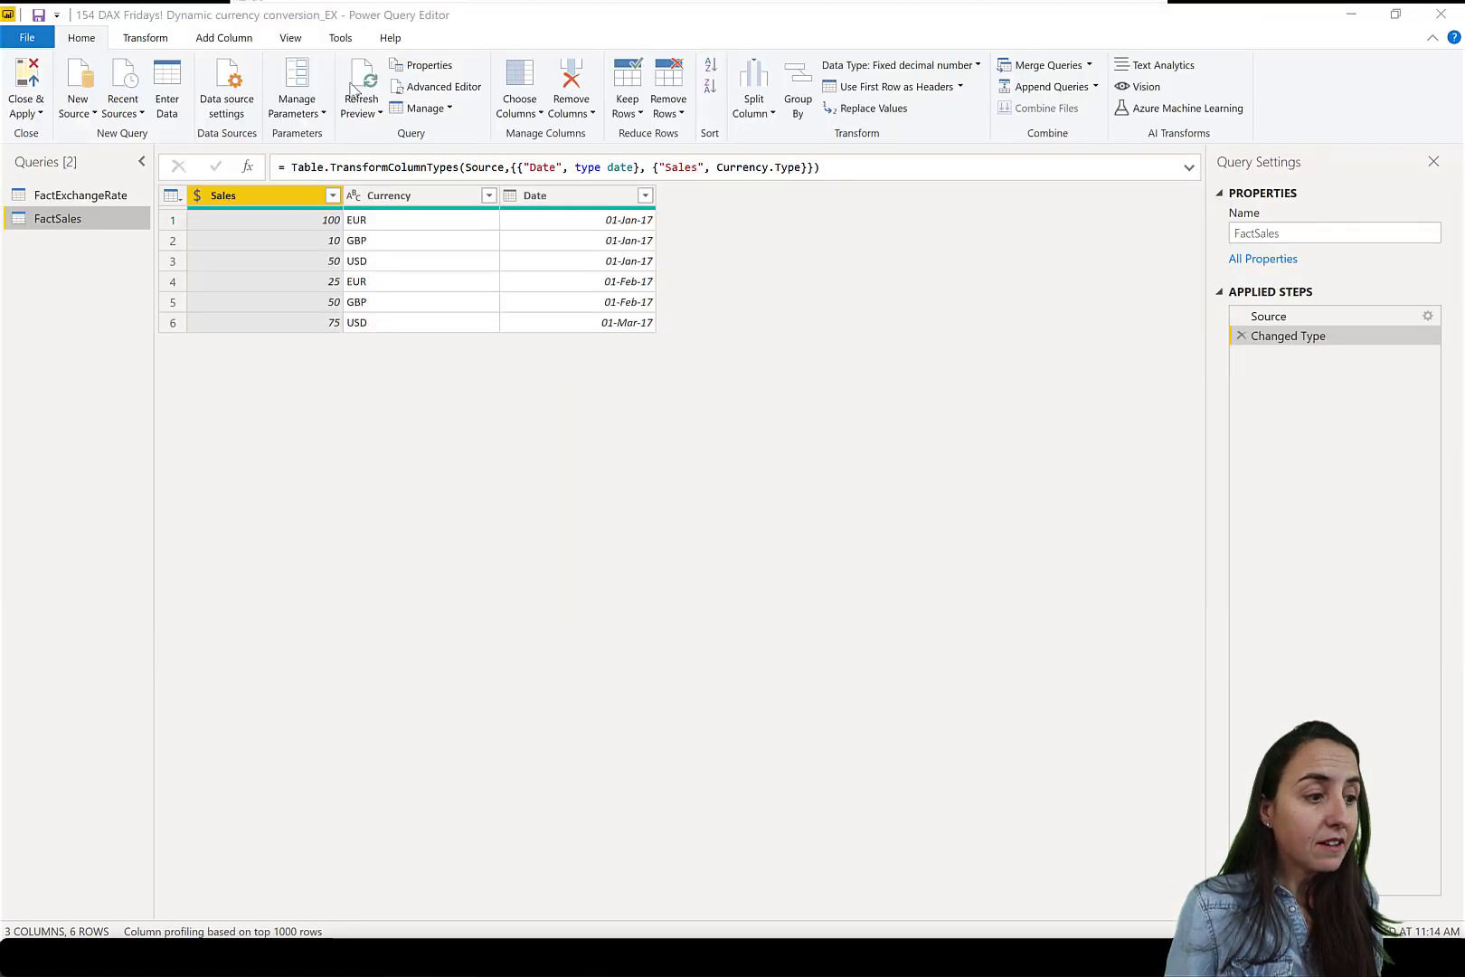
pyautogui.click(549, 355)
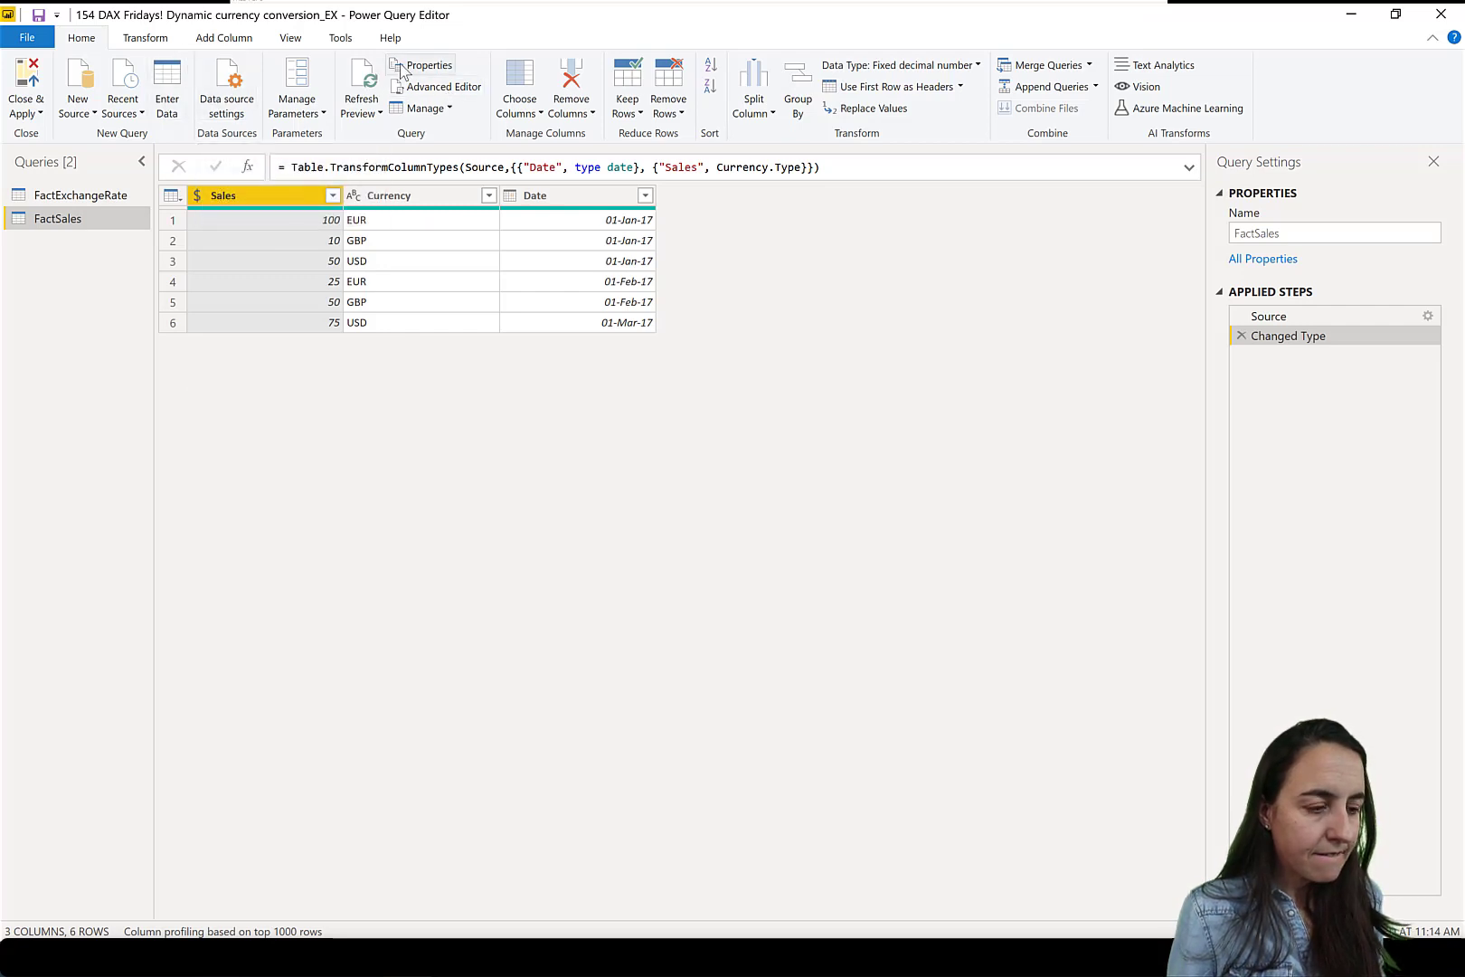
# Create a blank Query1 and replace its code with the pasted date-table M script
pyautogui.click(86, 109)
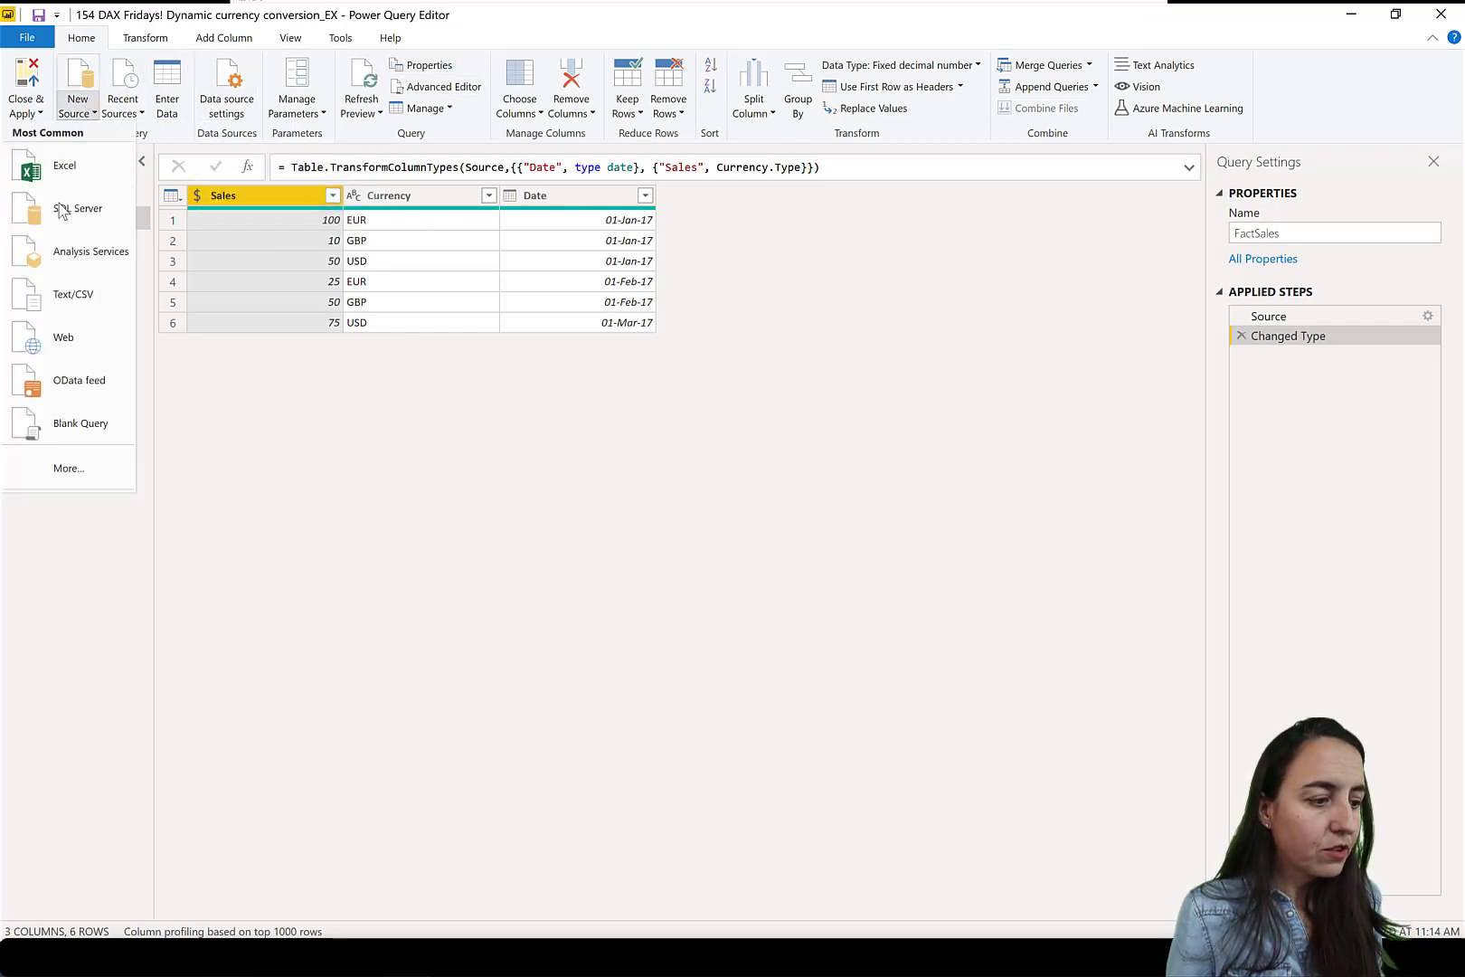
pyautogui.click(80, 425)
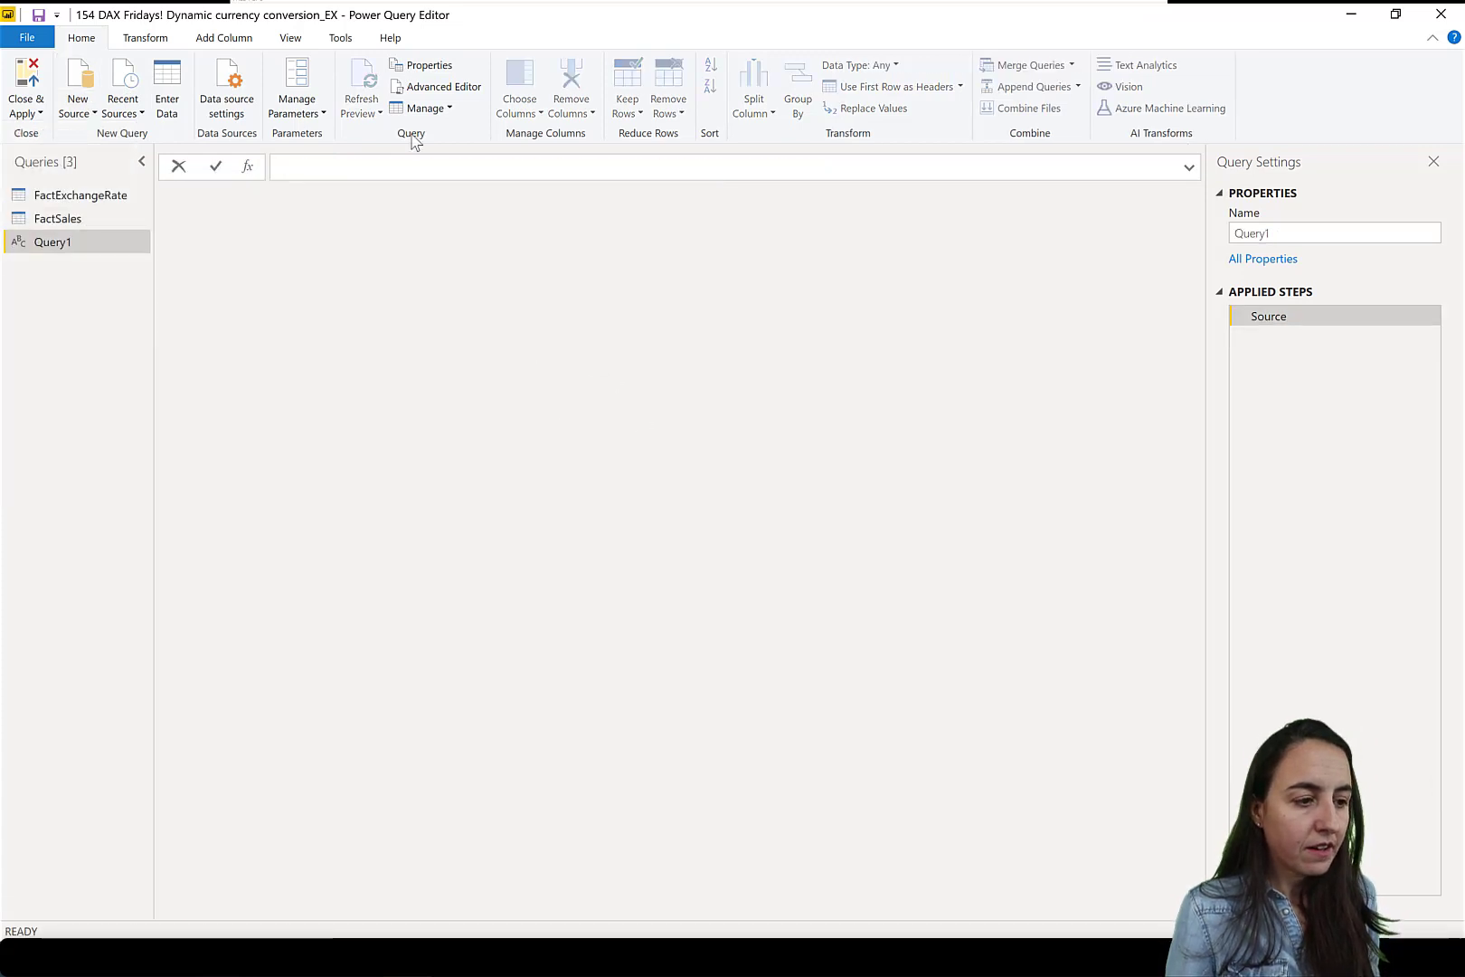
pyautogui.click(434, 87)
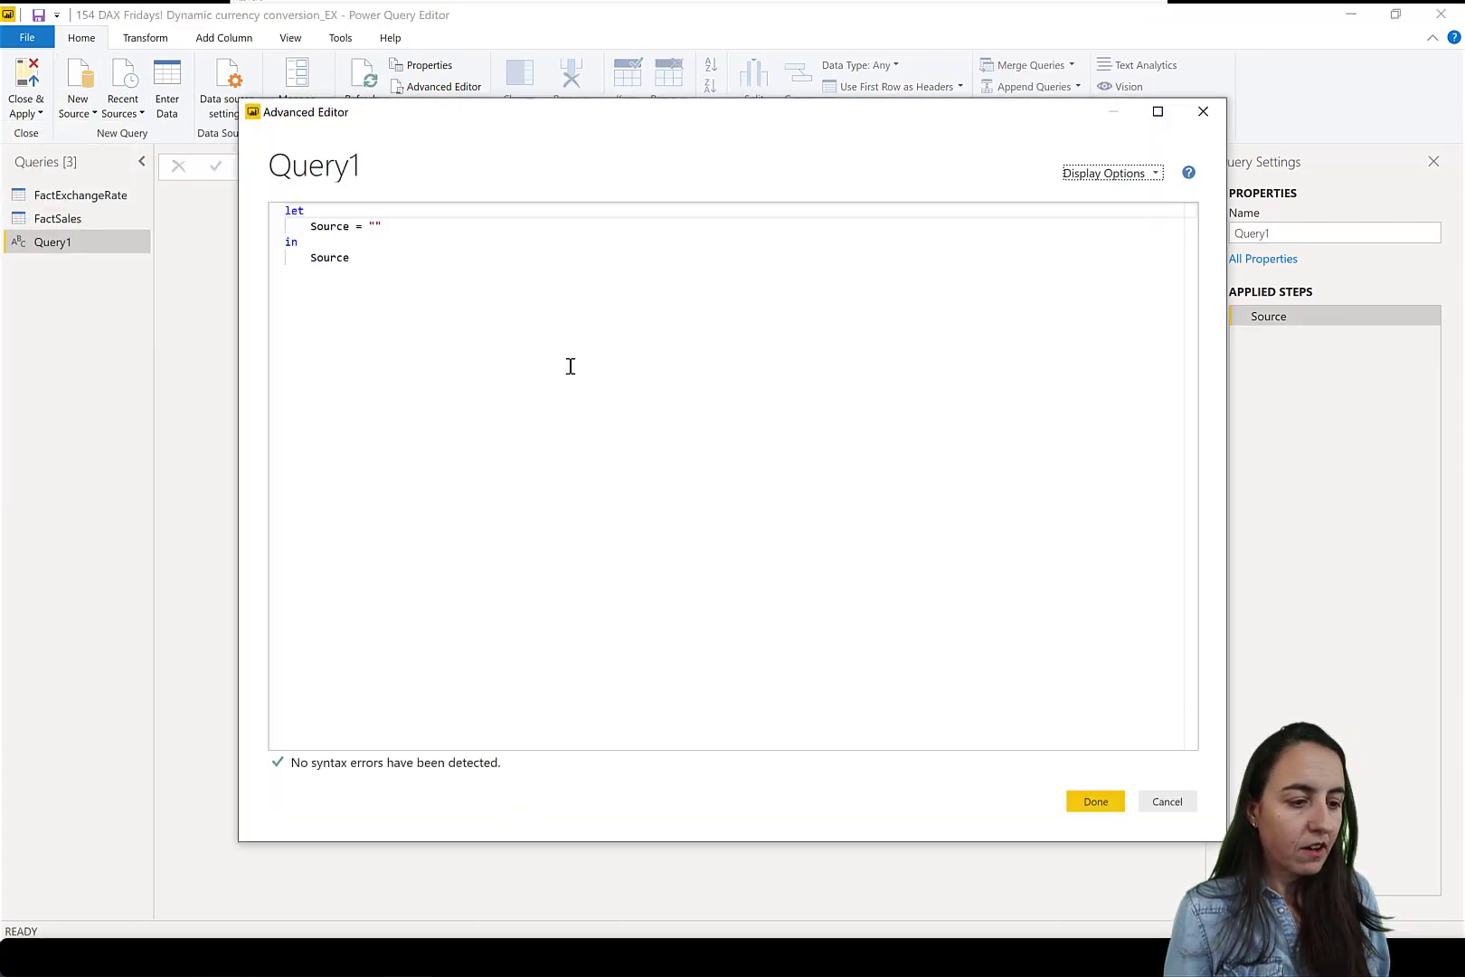
pyautogui.hotkey('ctrl', 'a')
pyautogui.hotkey('ctrl', 'v')
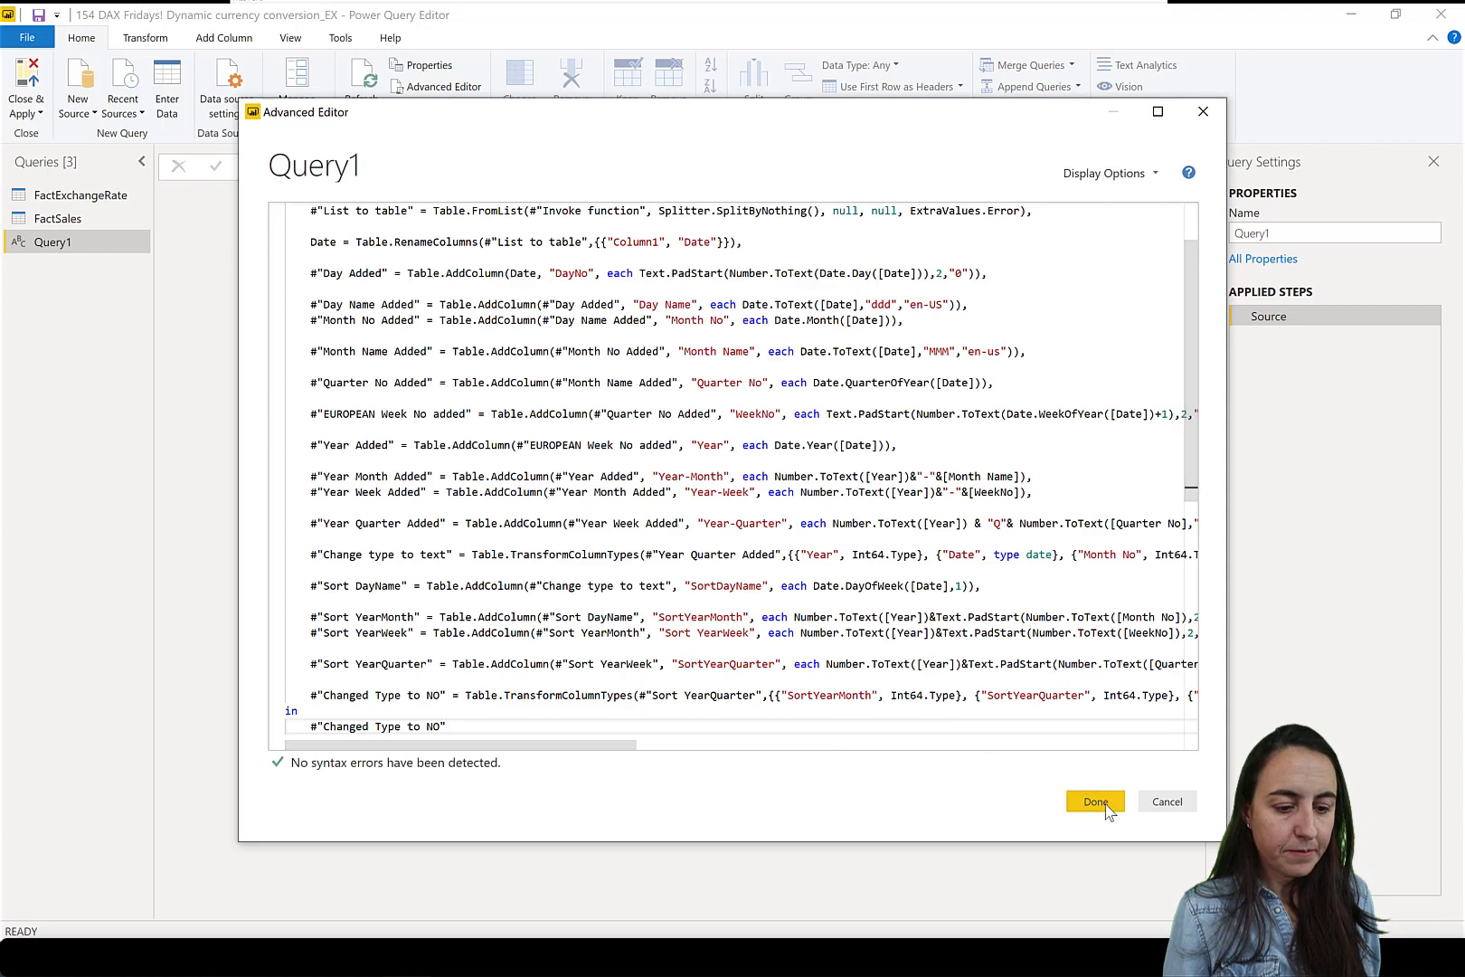
pyautogui.click(1094, 803)
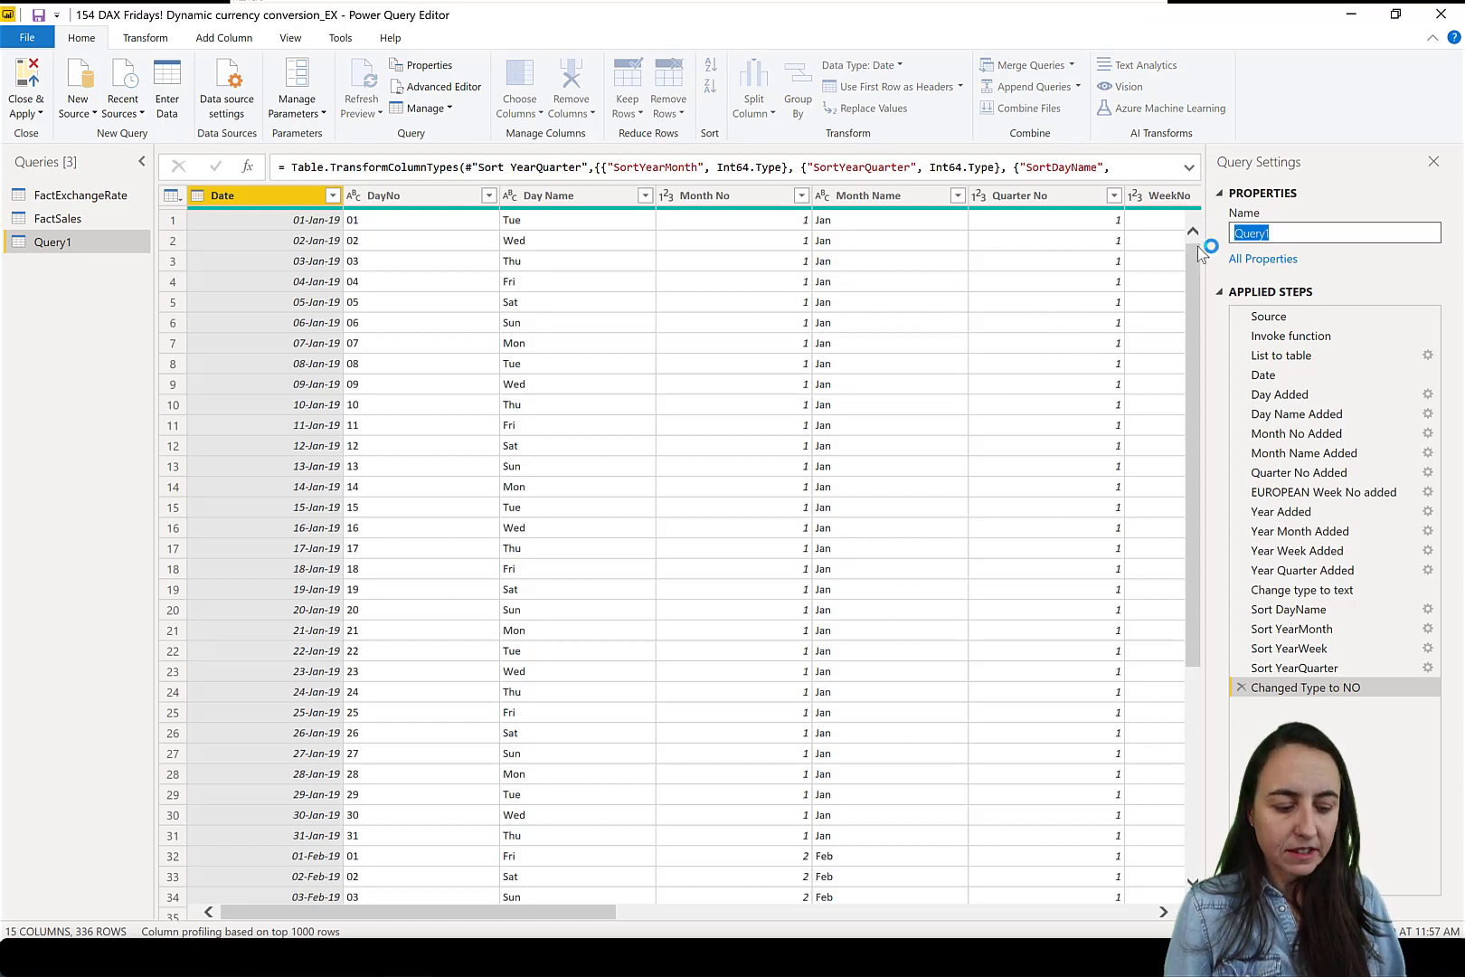
# Rename the new calendar query to ExchageDate
pyautogui.write('Ex')
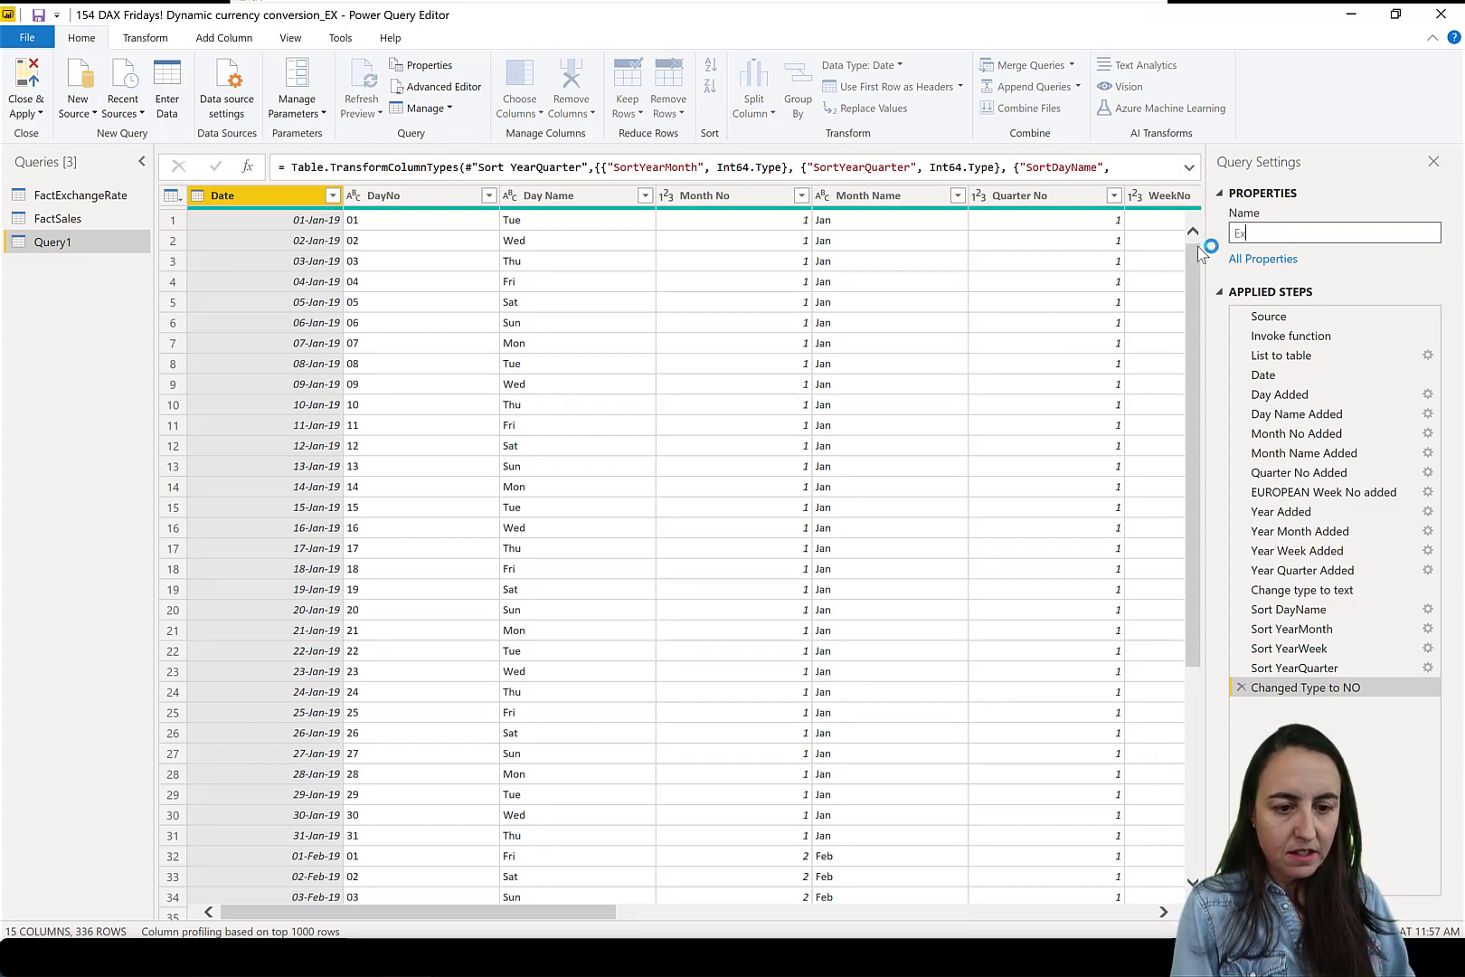
pyautogui.write('cah')
pyautogui.press('BackSpace')
pyautogui.press('BackSpace')
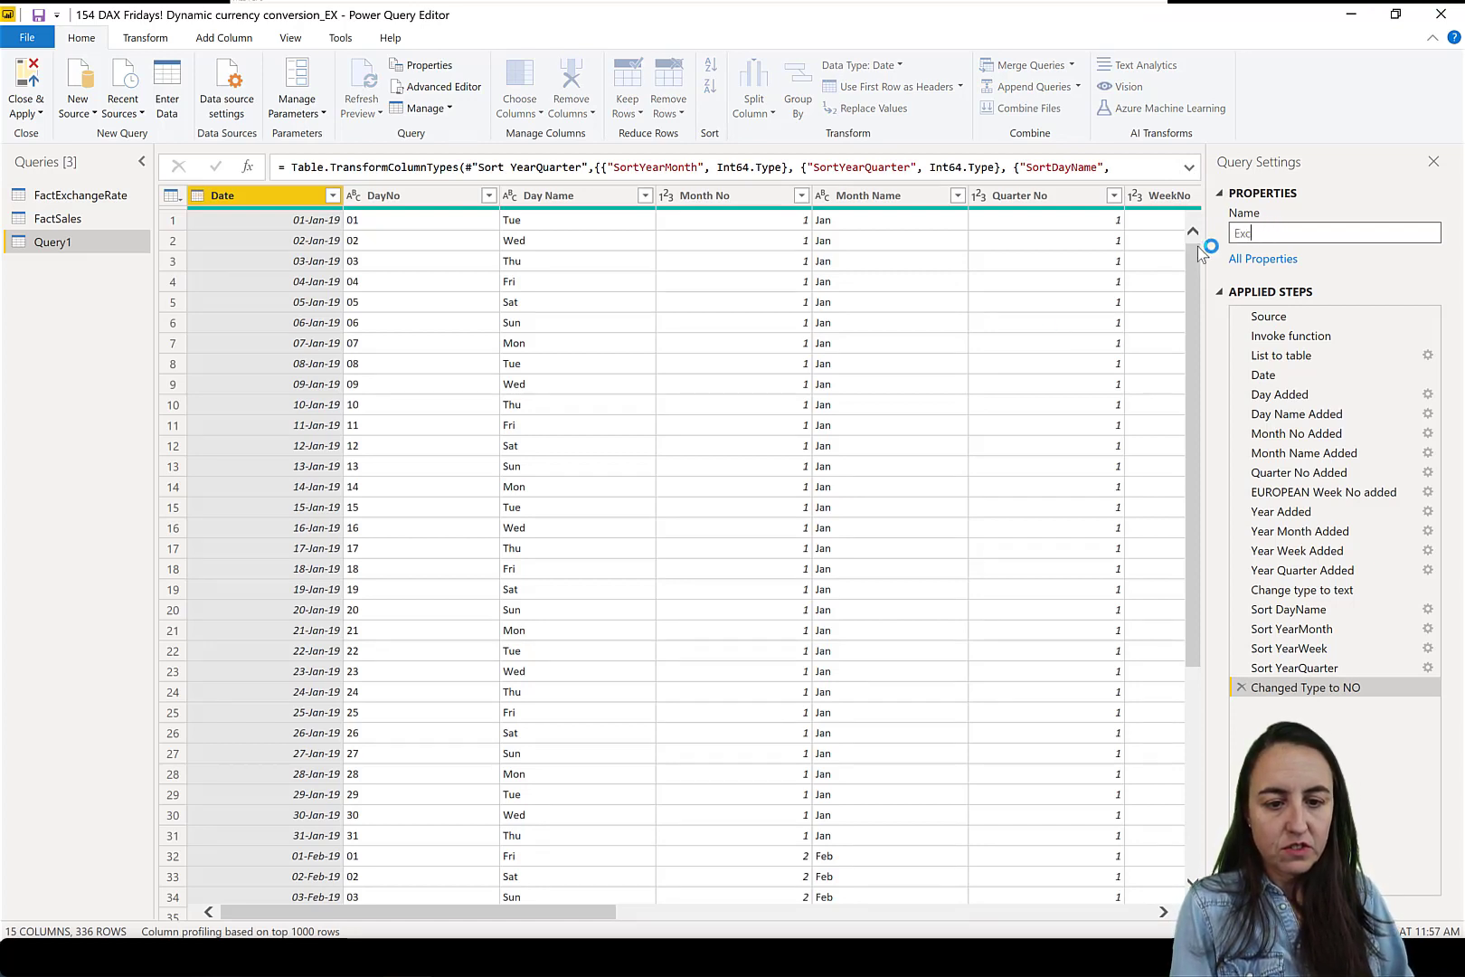
pyautogui.write('hage')
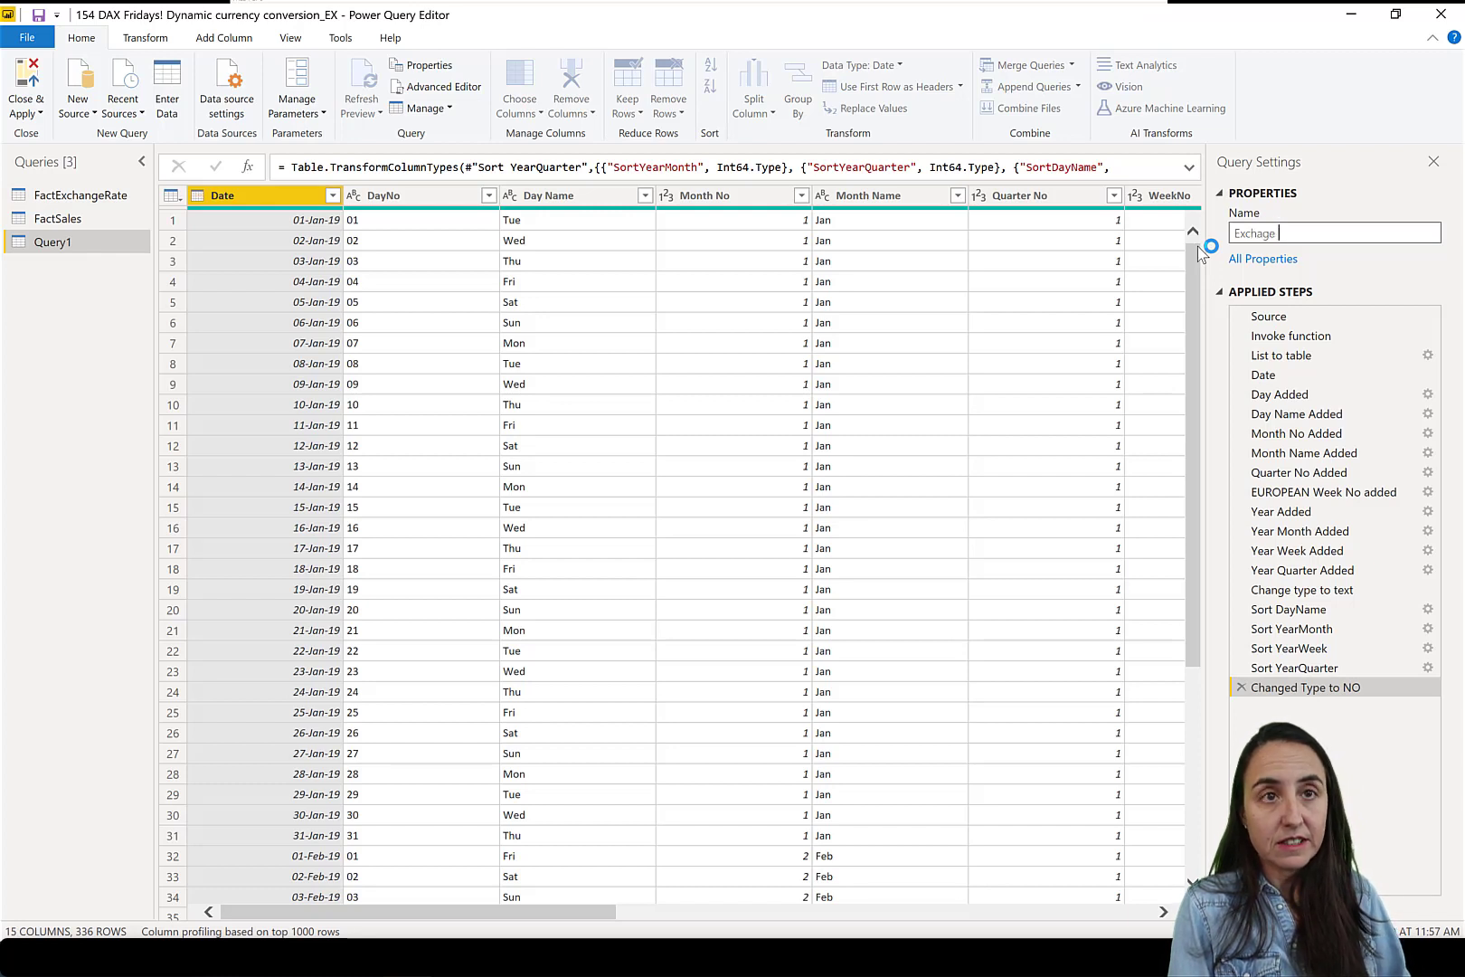
pyautogui.press('BackSpace')
pyautogui.write('Dat')
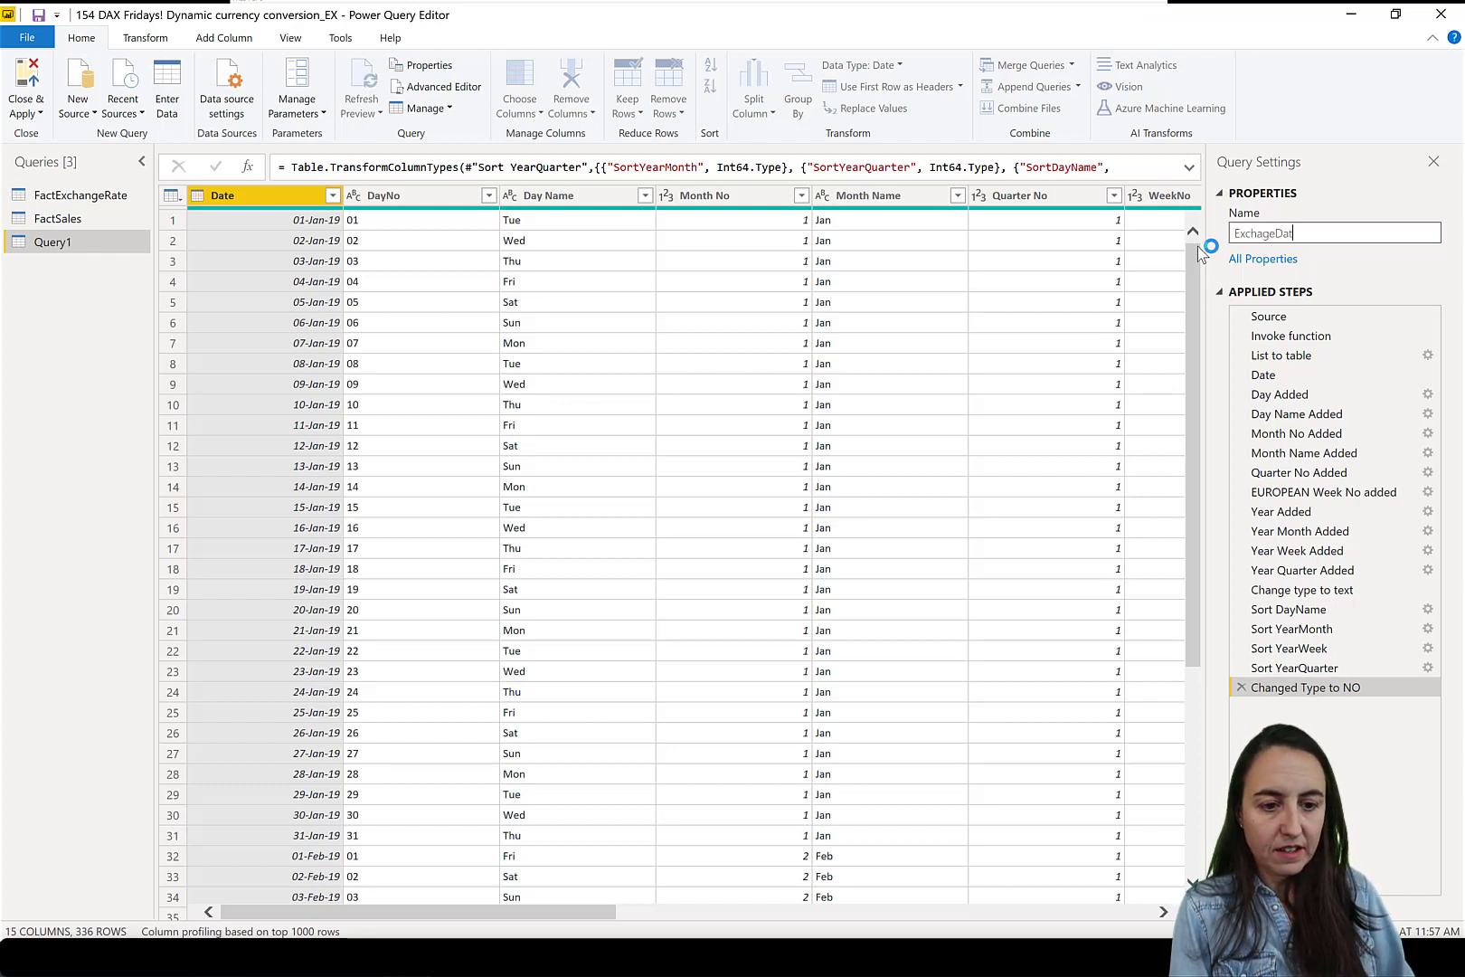
pyautogui.write('e')
pyautogui.press('Return')
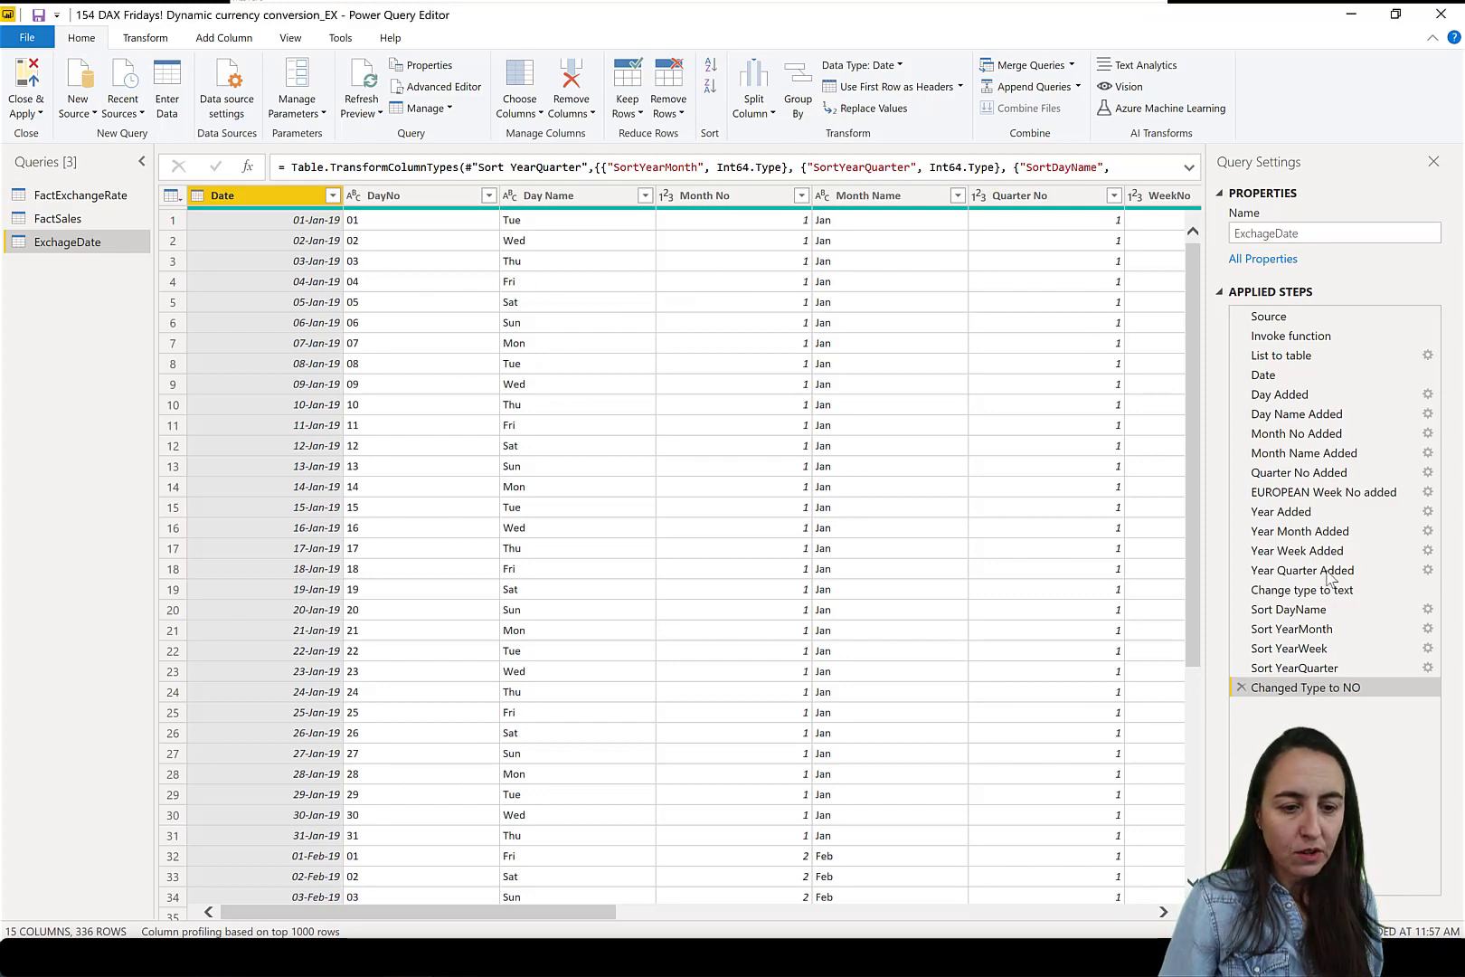
# Review the Invoke function step's dates, then the FactExchangeRate and FactSales tables
pyautogui.click(1320, 336)
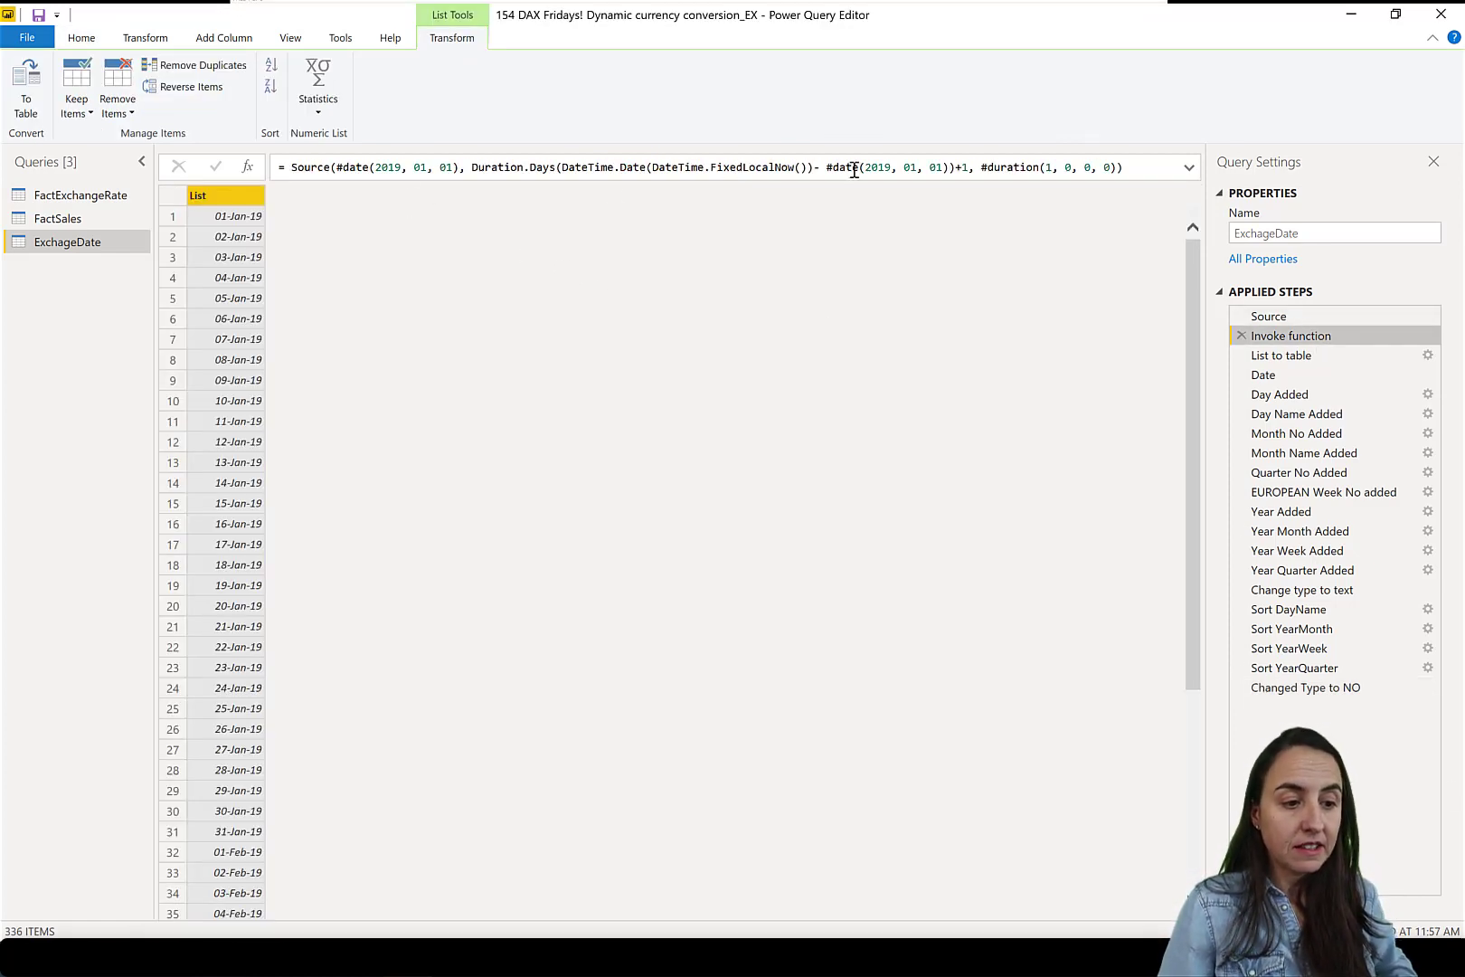
pyautogui.click(65, 197)
pyautogui.click(67, 221)
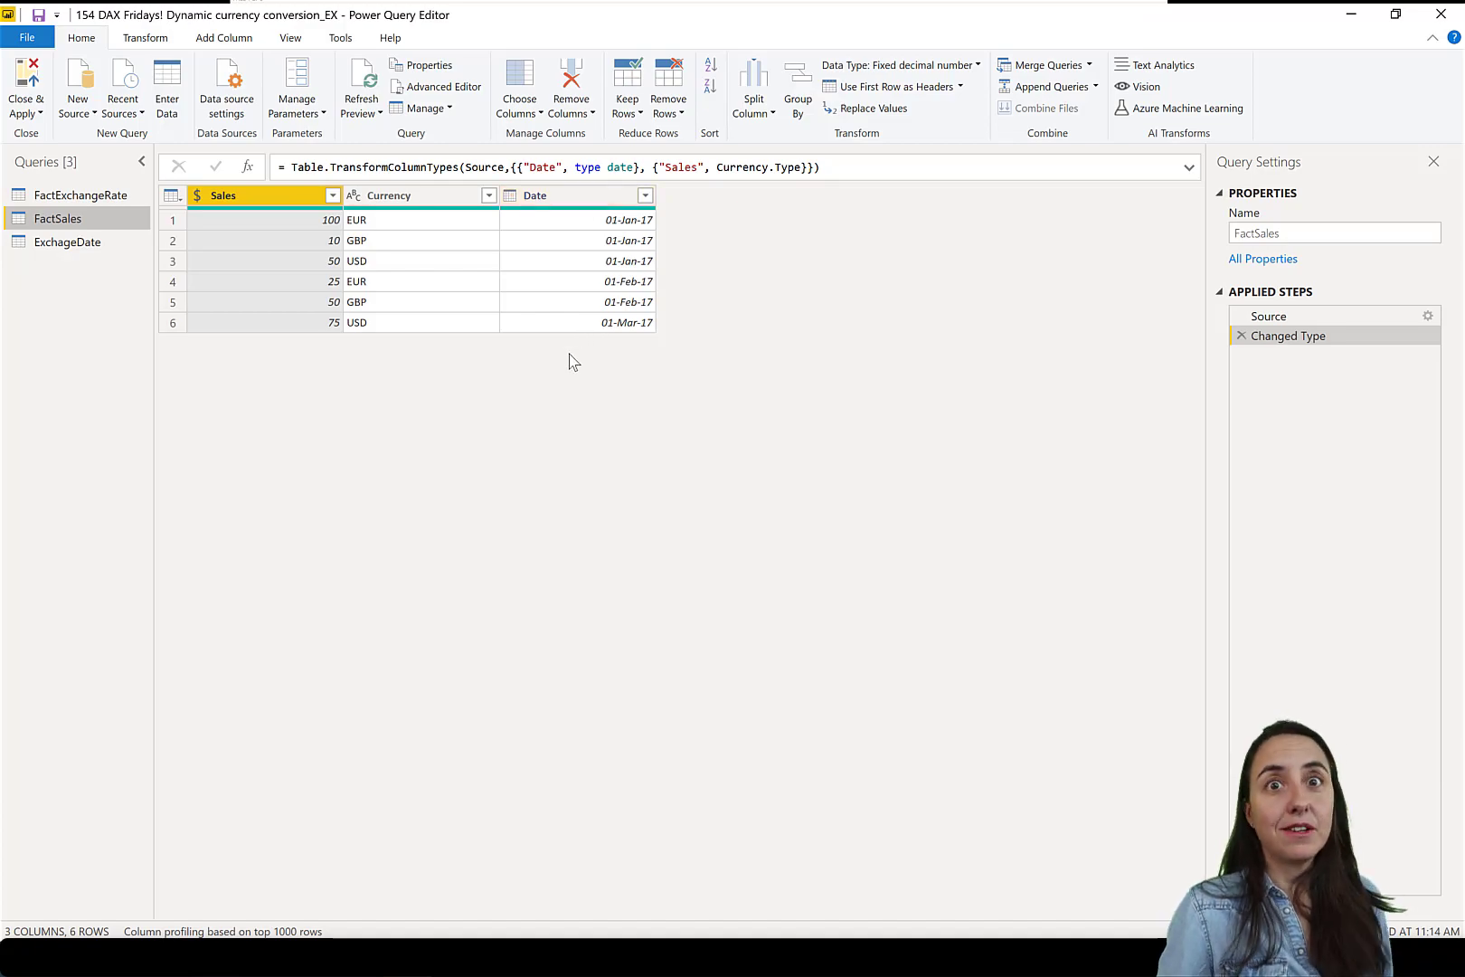
# Add a 'MinDate = List.Min(FactSales[Date]),' line after let in ExchageDate's code
pyautogui.click(109, 242)
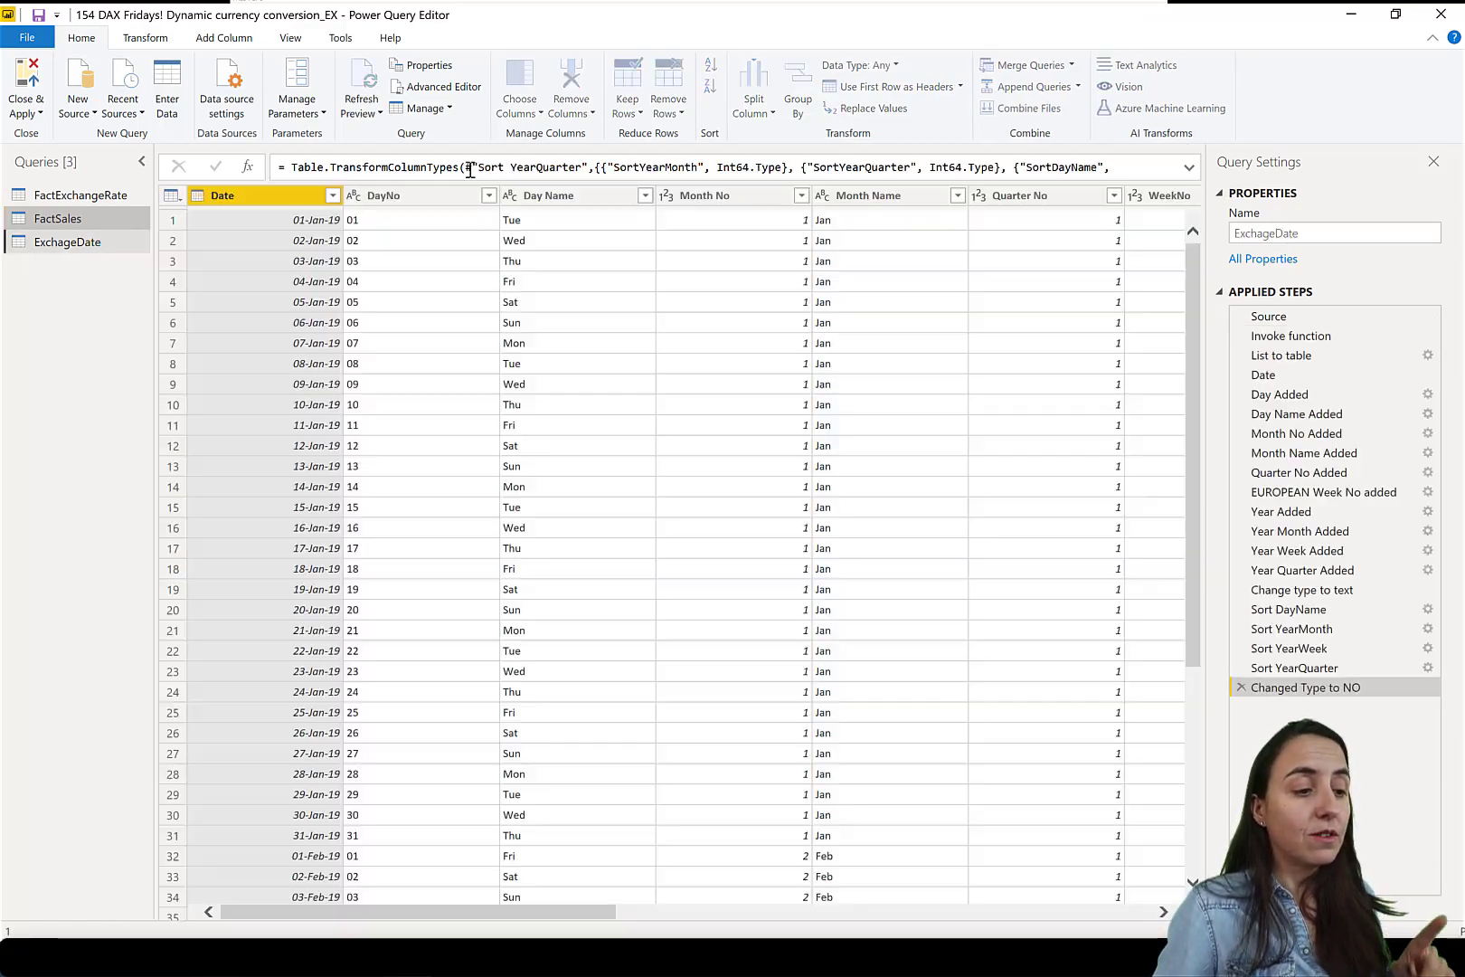
pyautogui.click(461, 89)
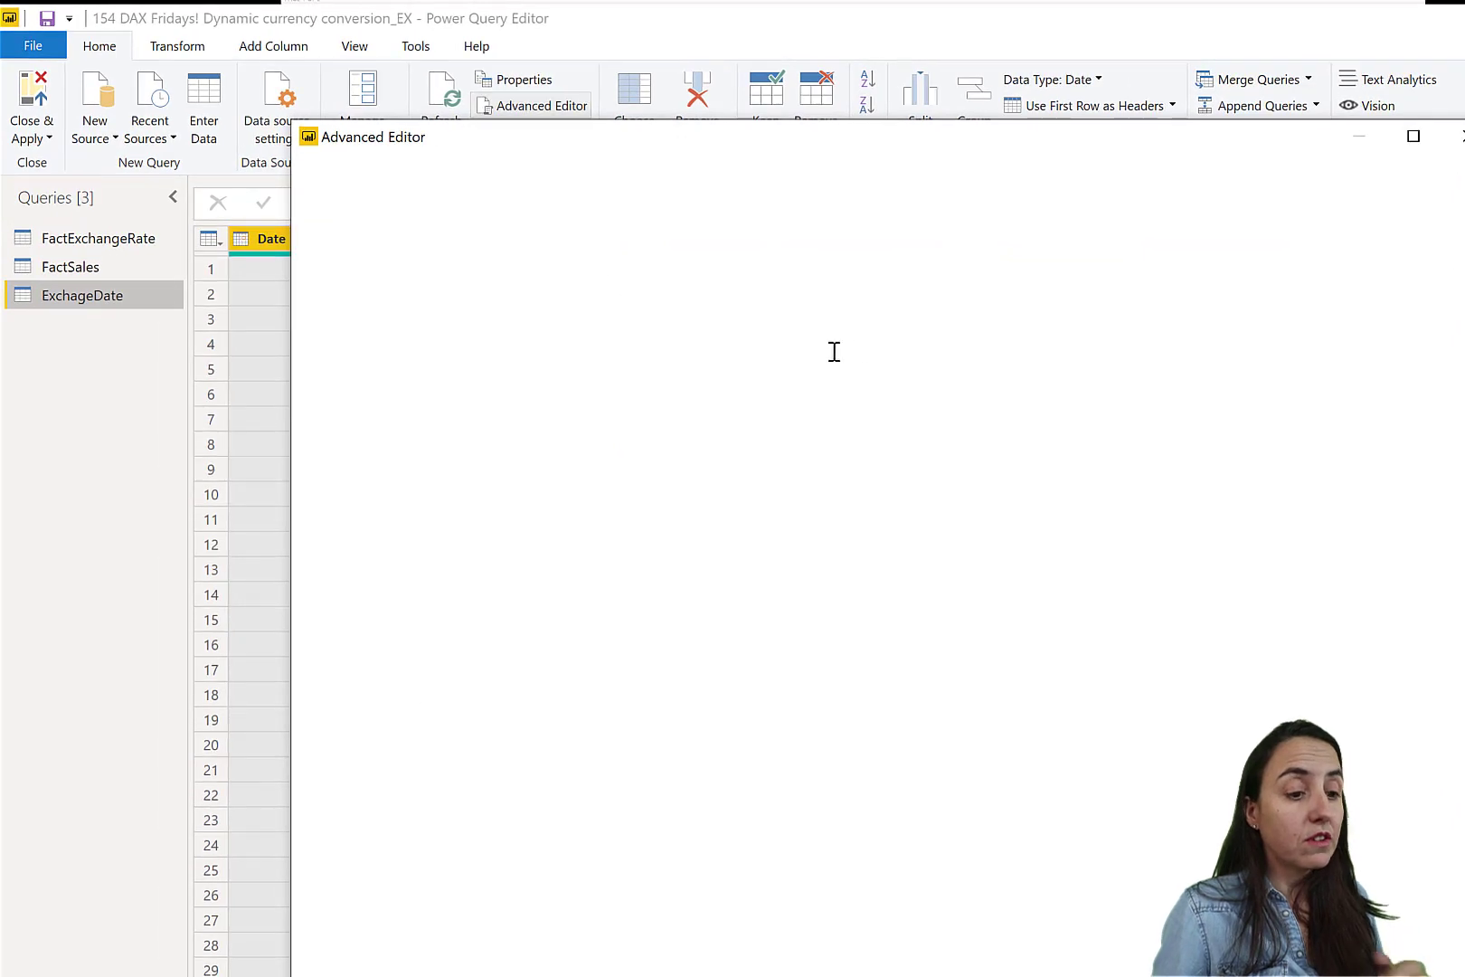
pyautogui.click(486, 279)
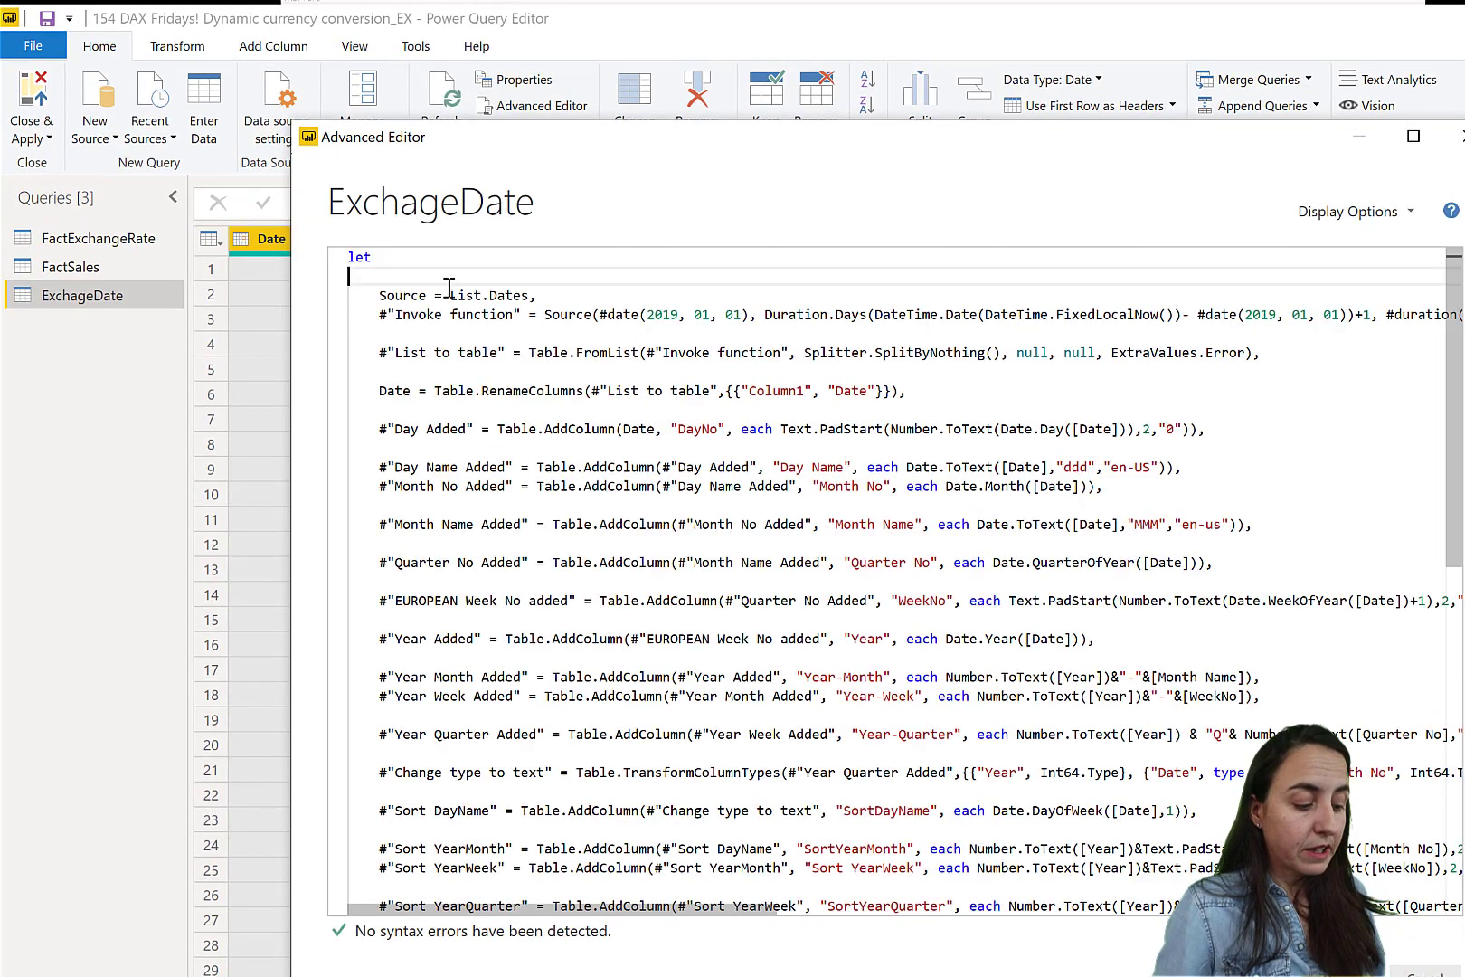
pyautogui.press('Tab')
pyautogui.write('#')
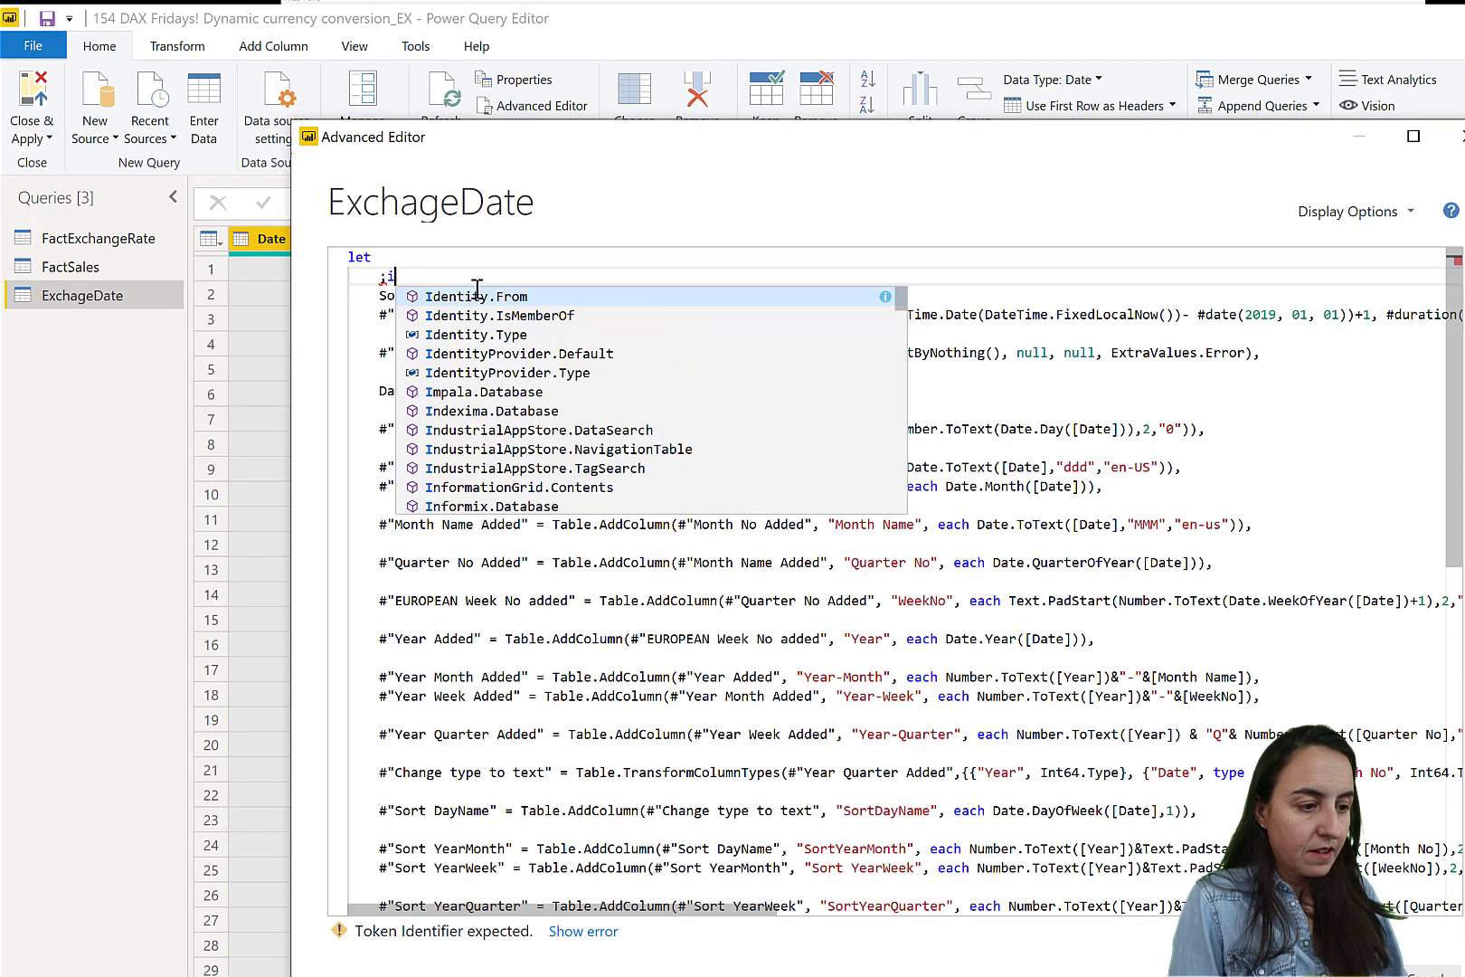
pyautogui.press('BackSpace')
pyautogui.write('MinD')
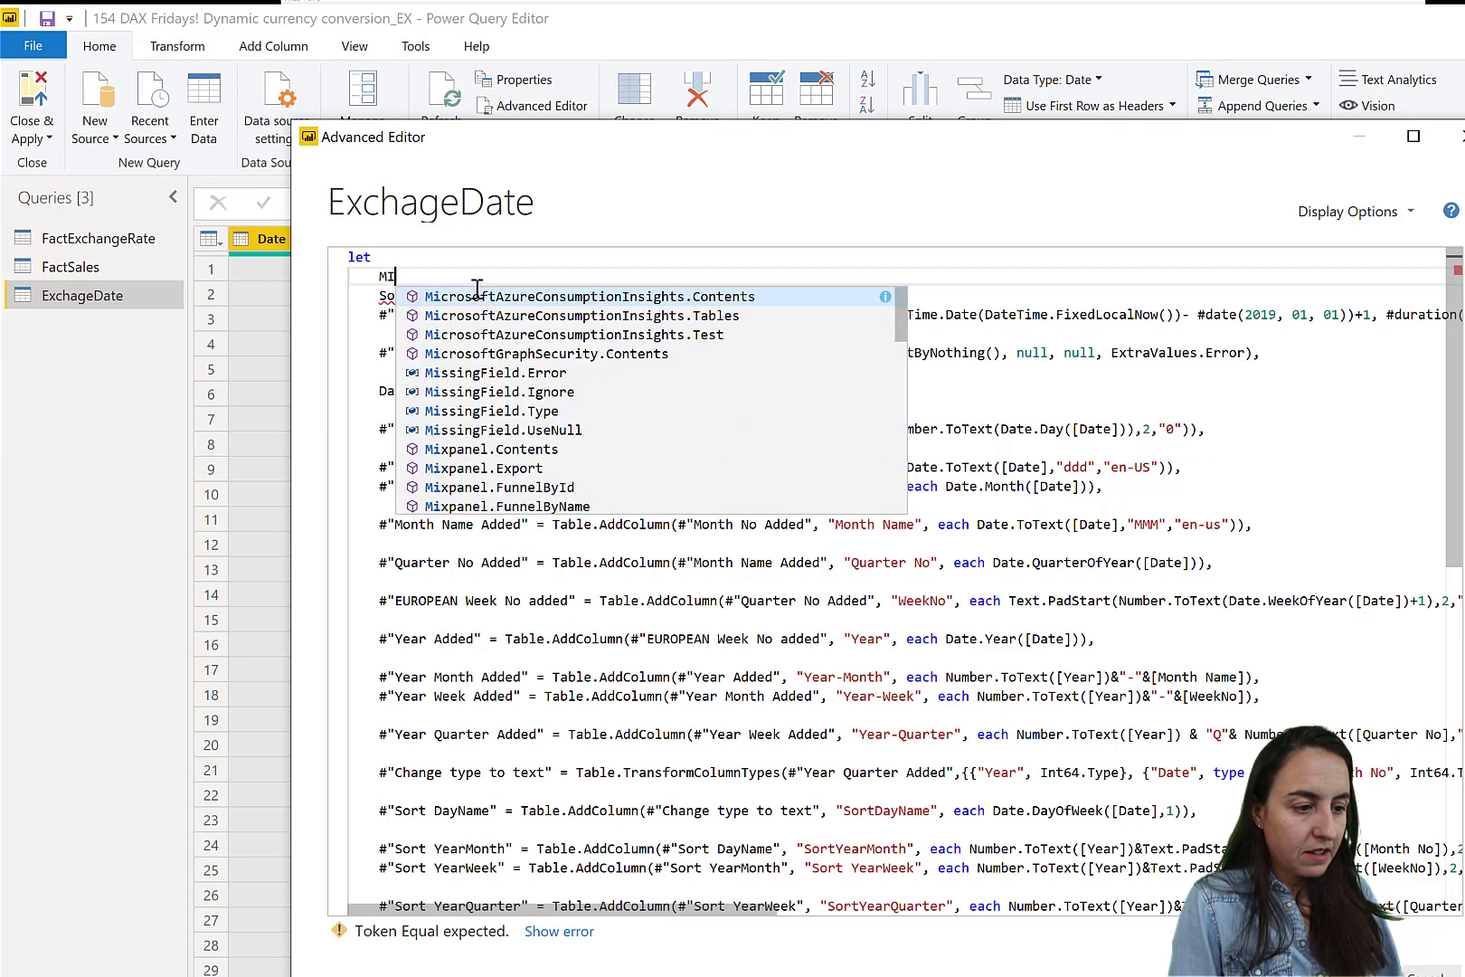
pyautogui.write('ate ')
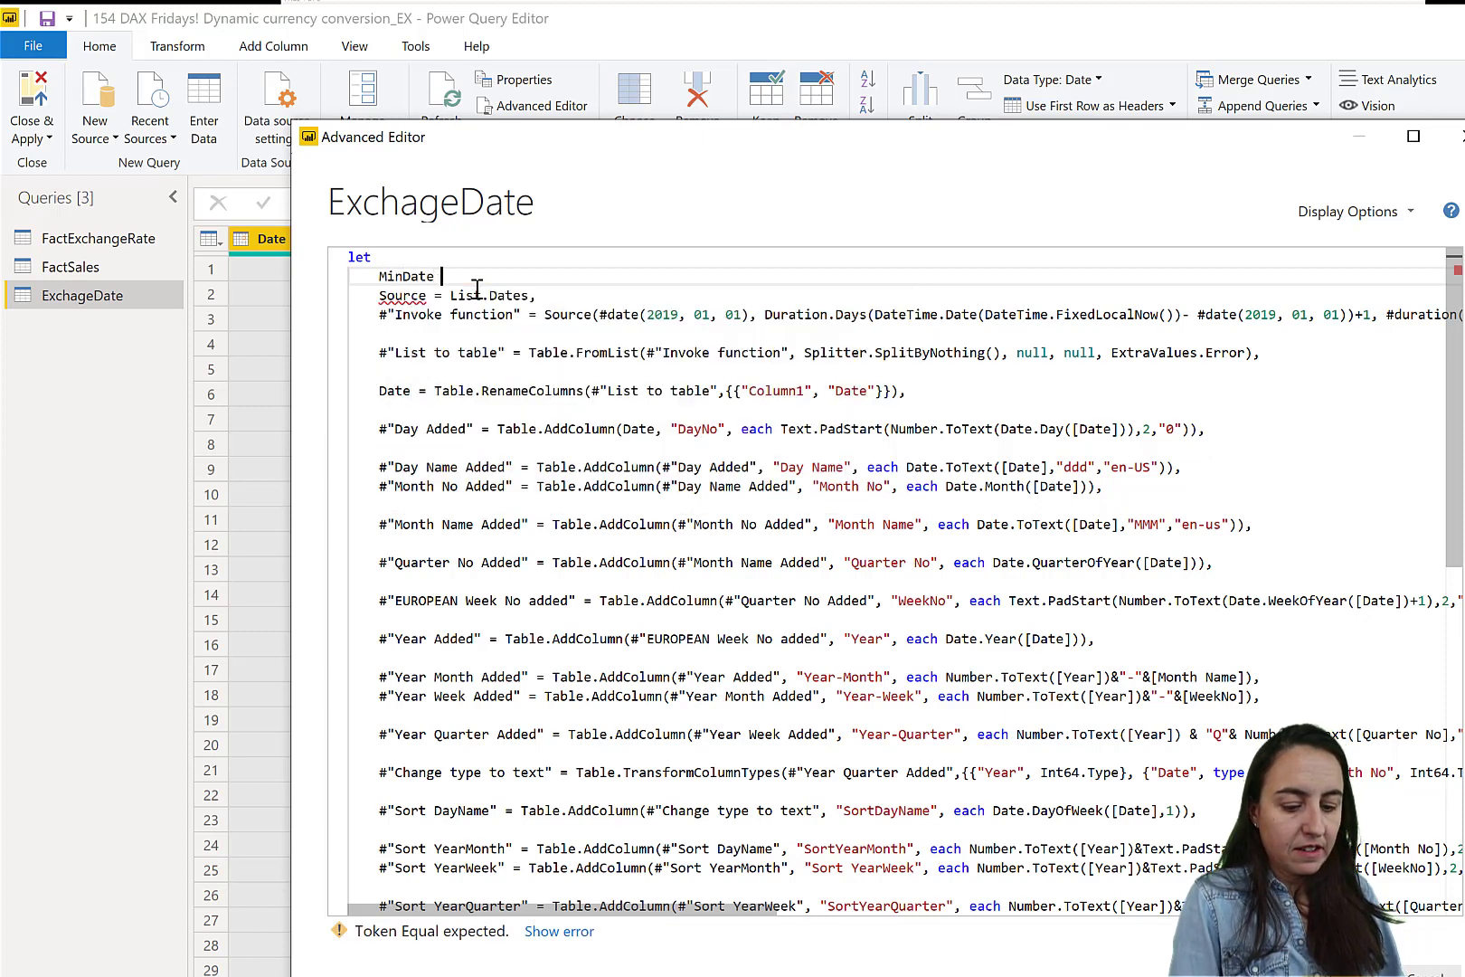
pyautogui.write('= List.M')
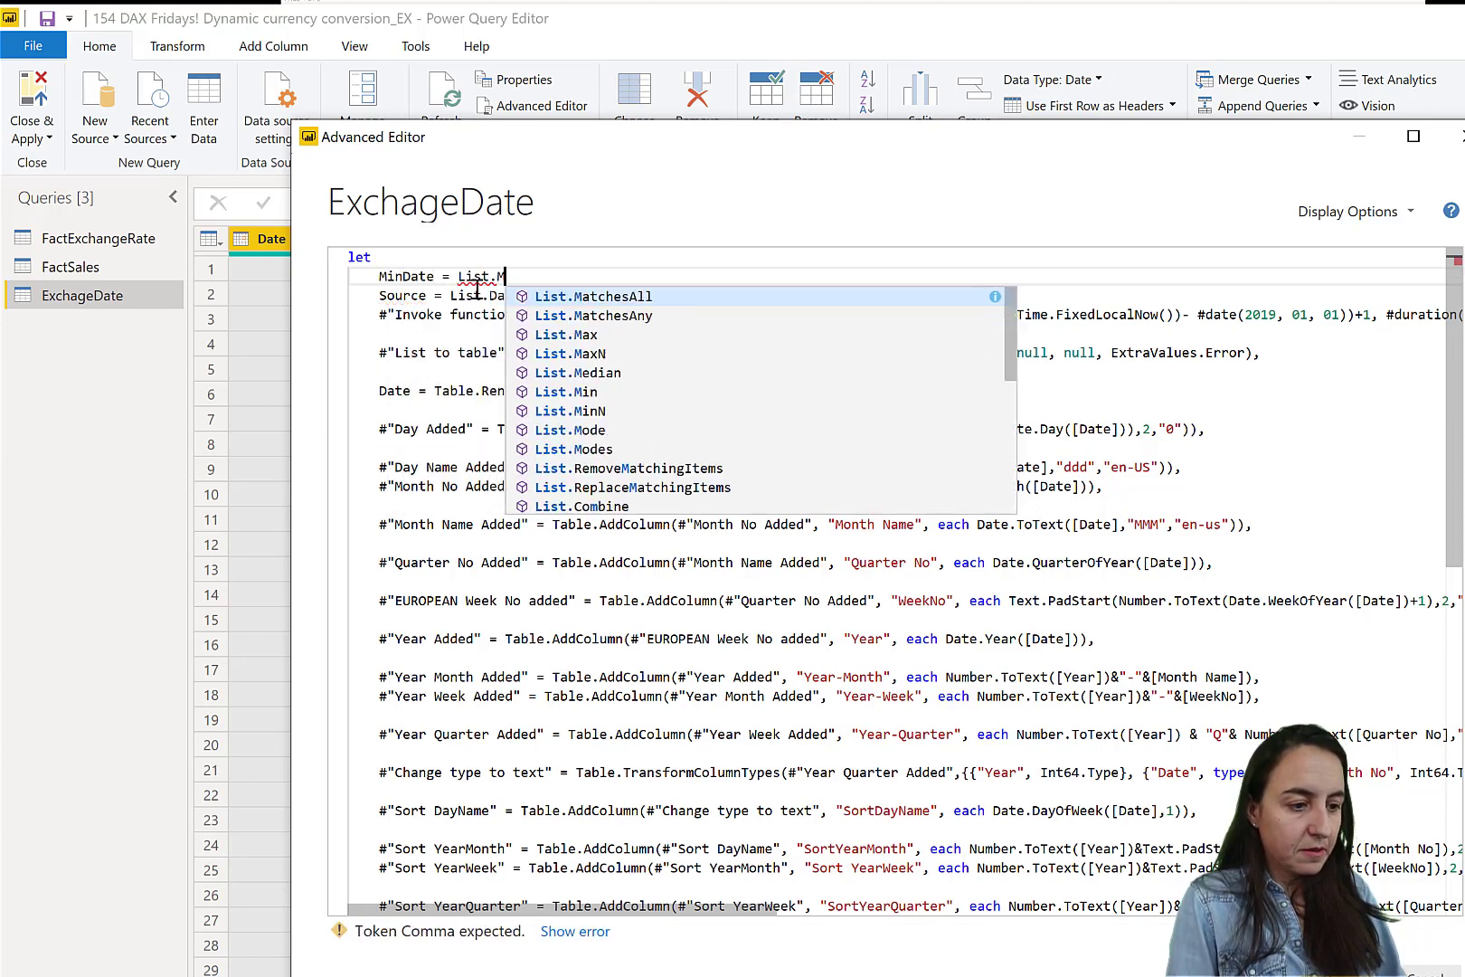
pyautogui.write('in(')
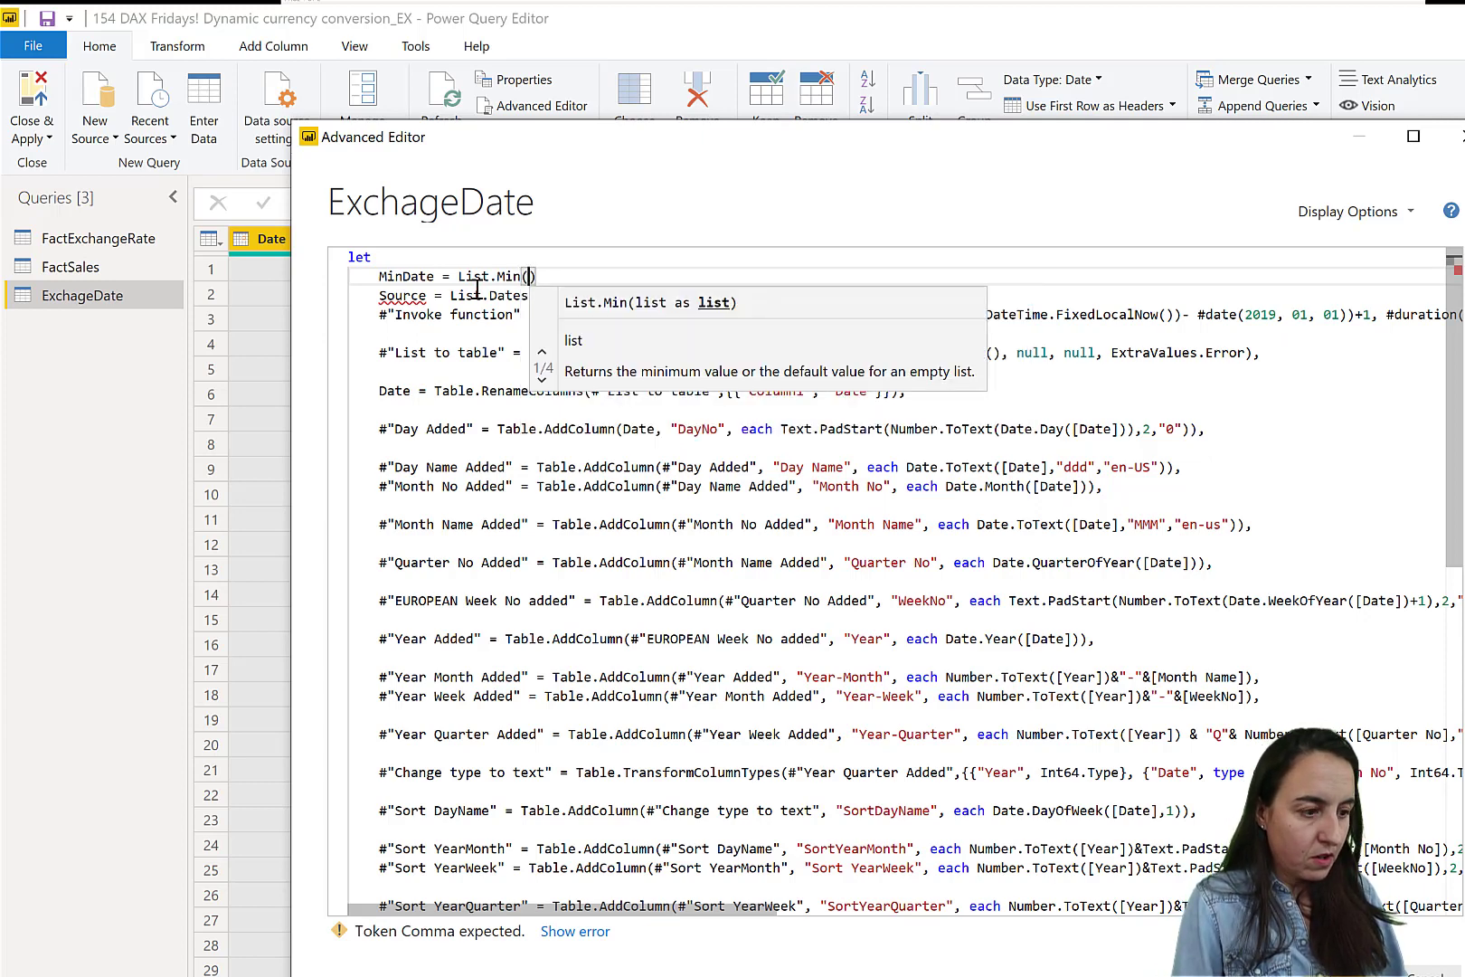
pyautogui.write('FactSale')
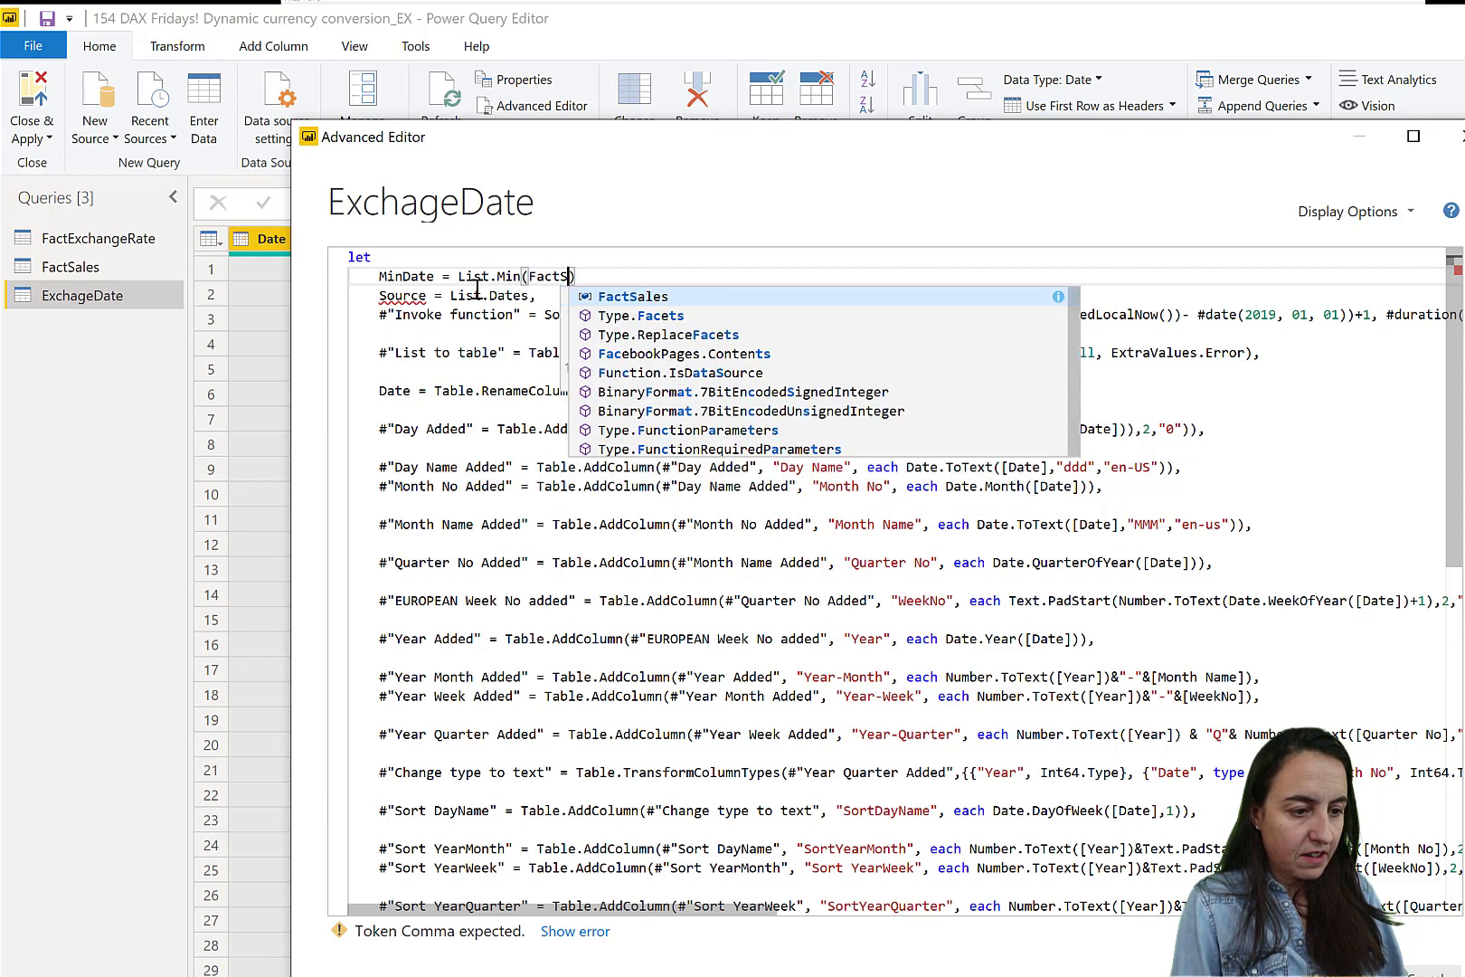
pyautogui.write('s')
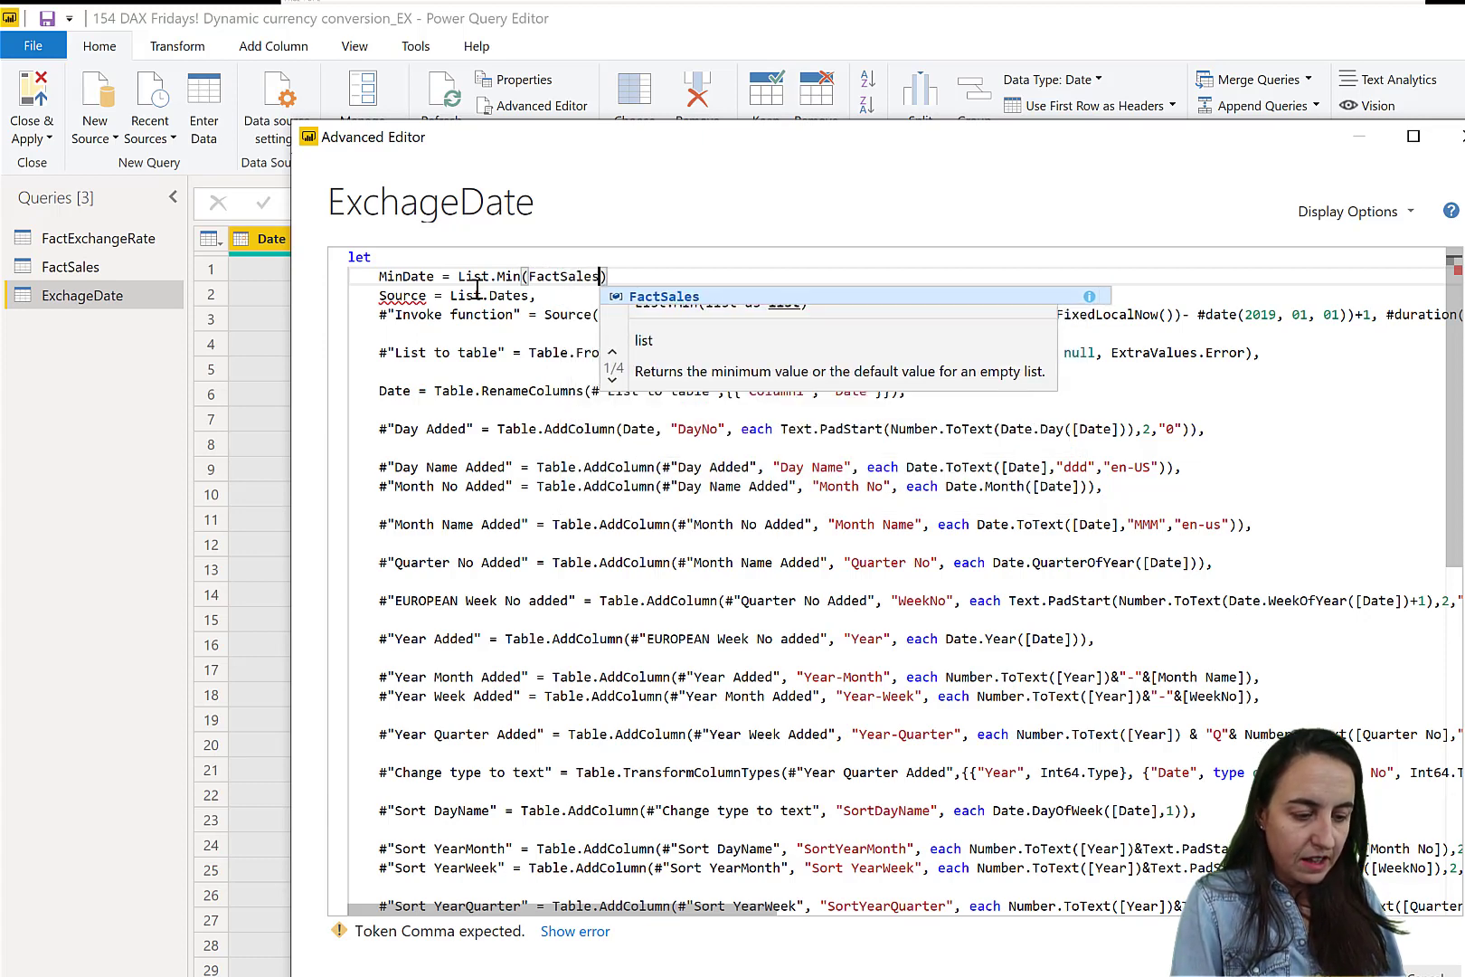
pyautogui.write('[')
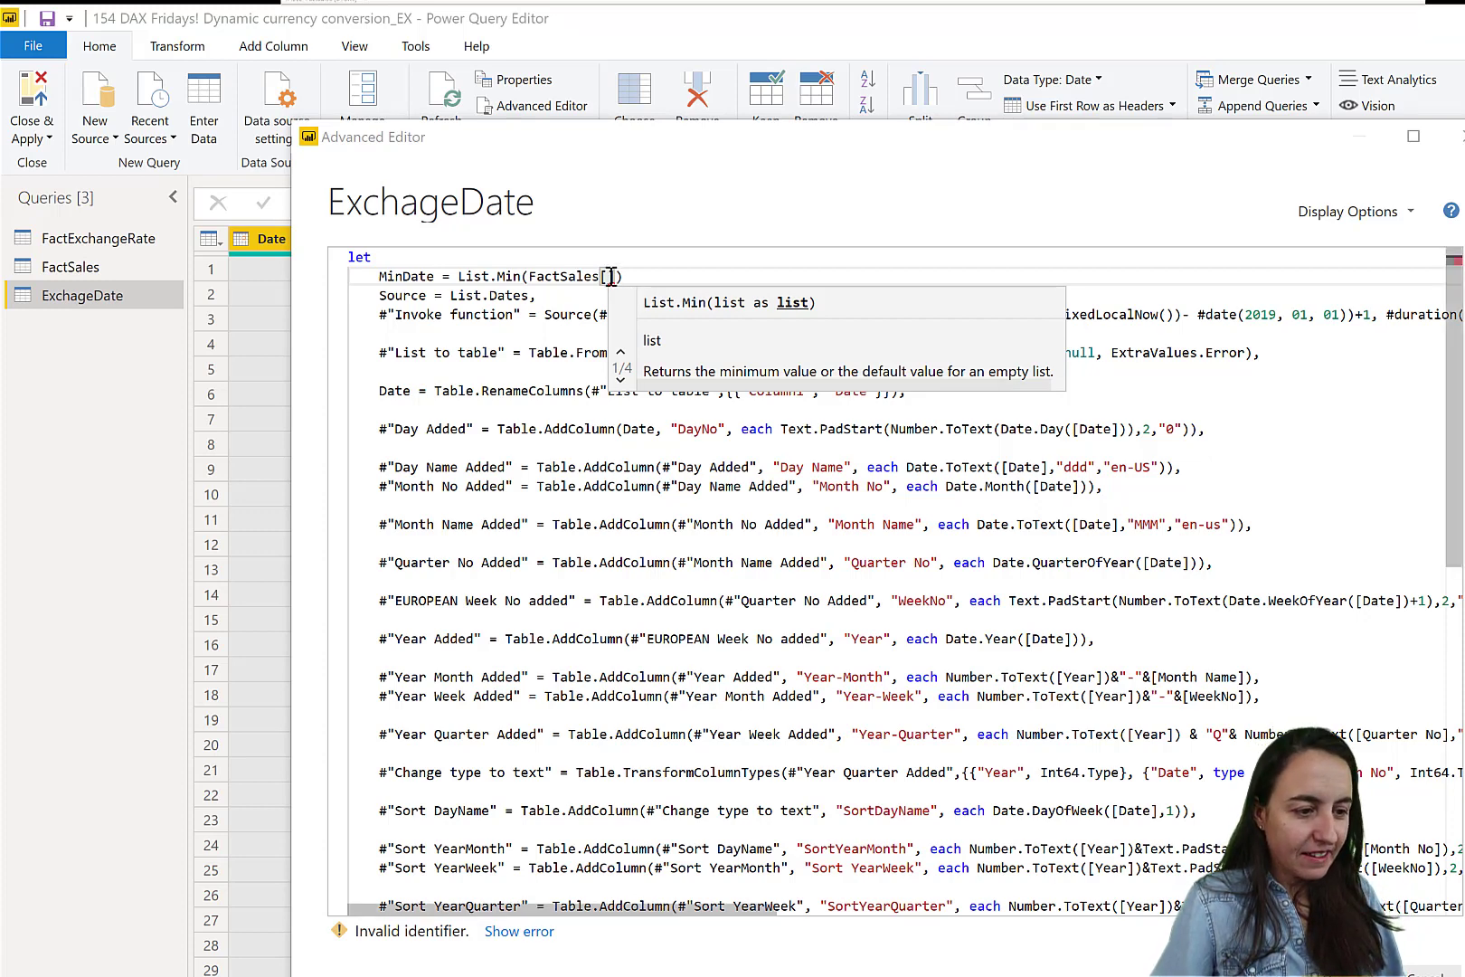
pyautogui.click(615, 299)
pyautogui.write('Date')
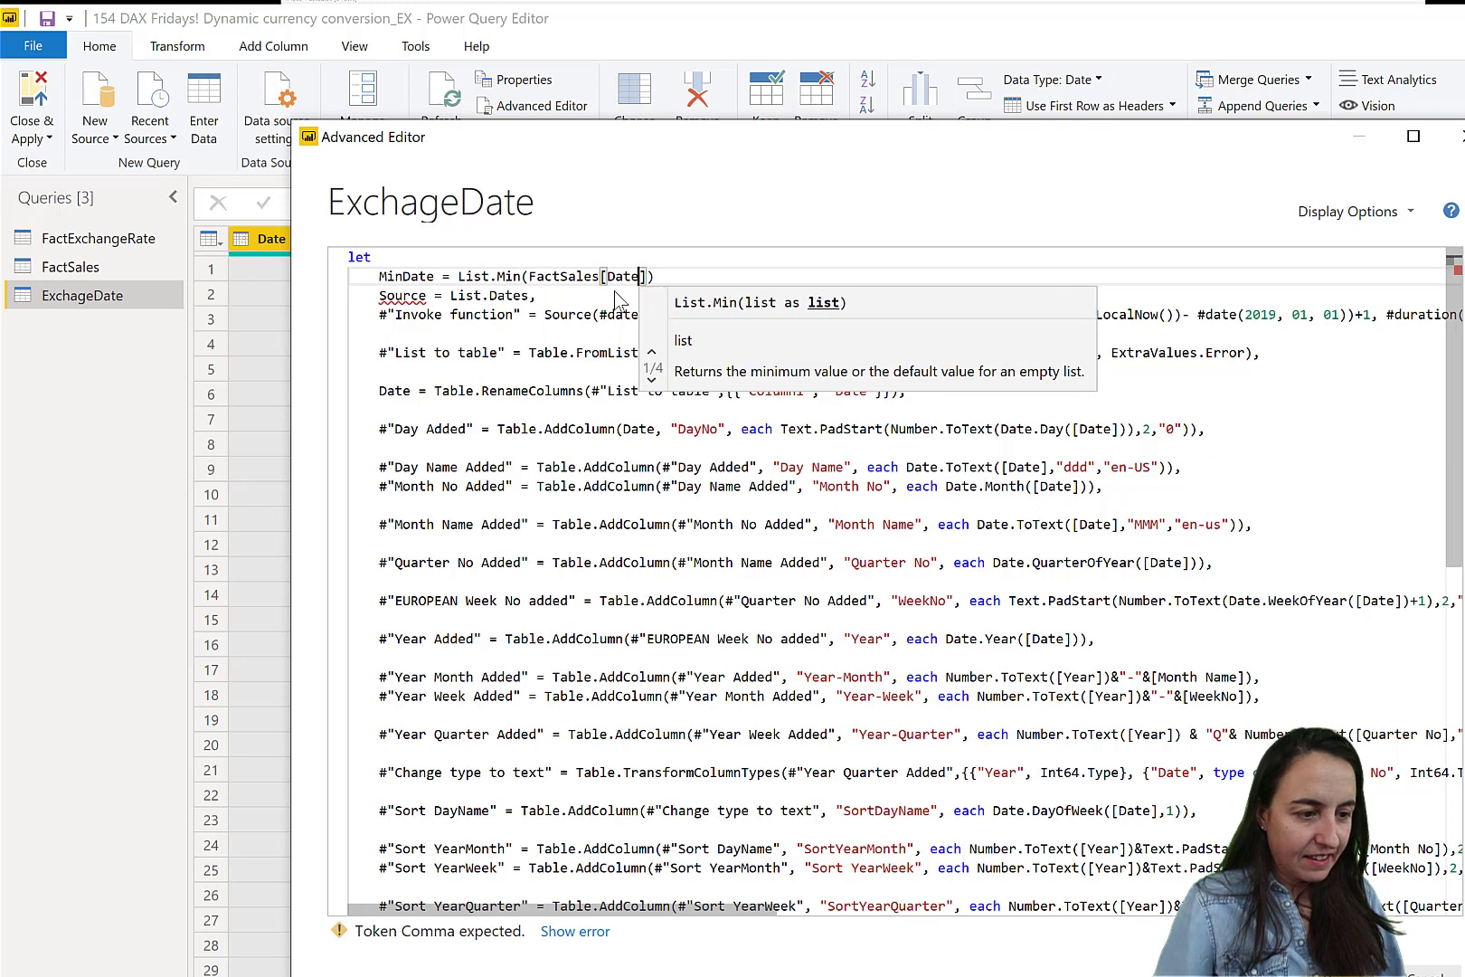
pyautogui.click(687, 277)
pyautogui.write(',')
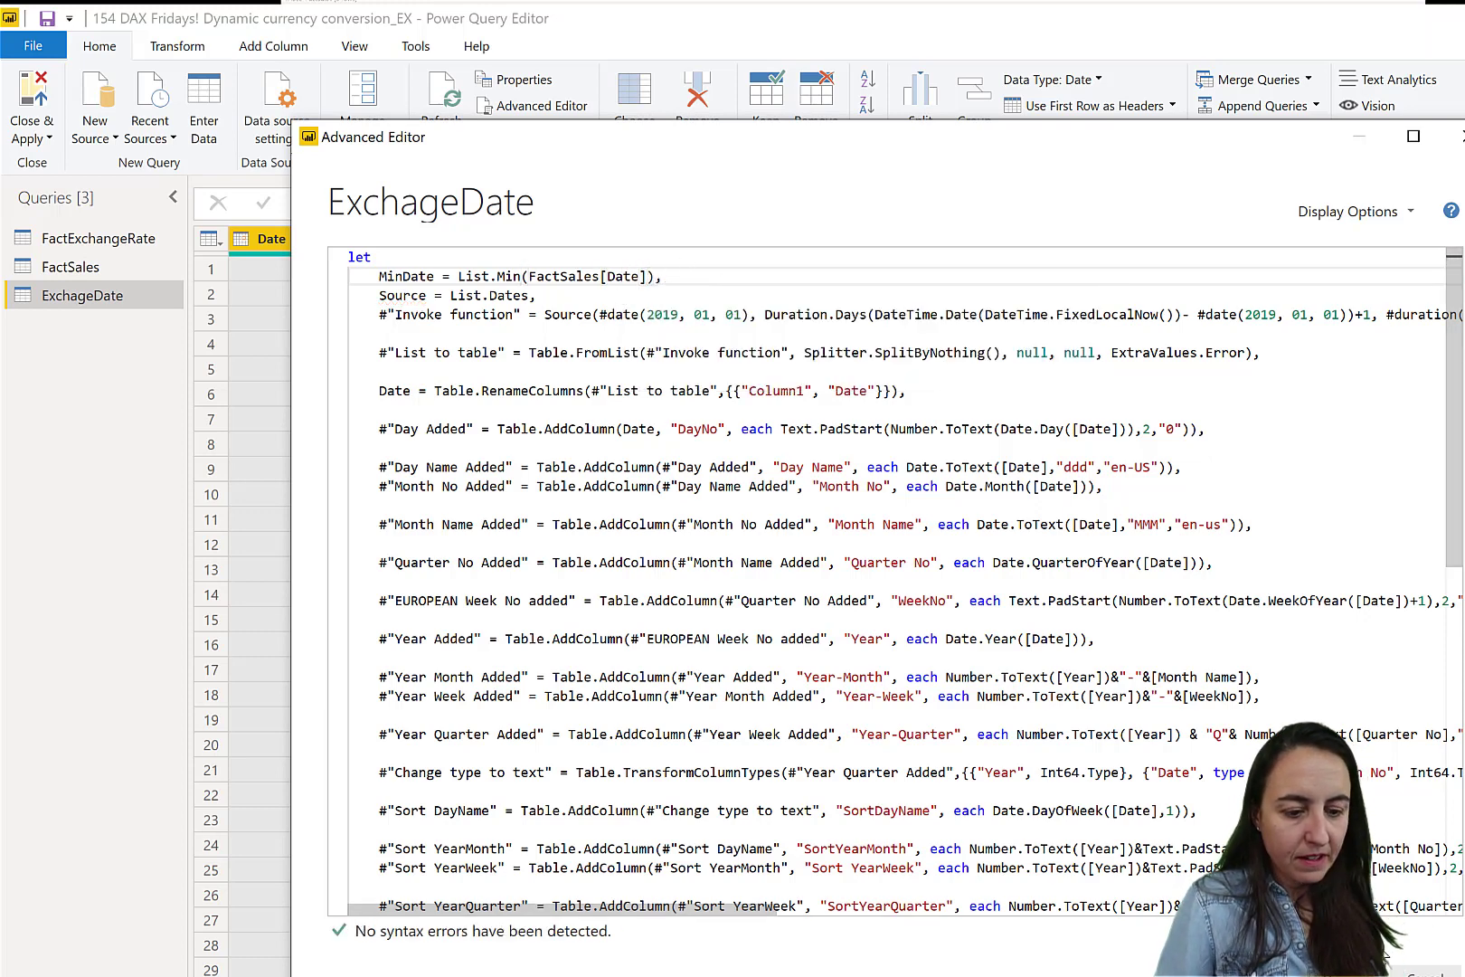
pyautogui.click(1339, 949)
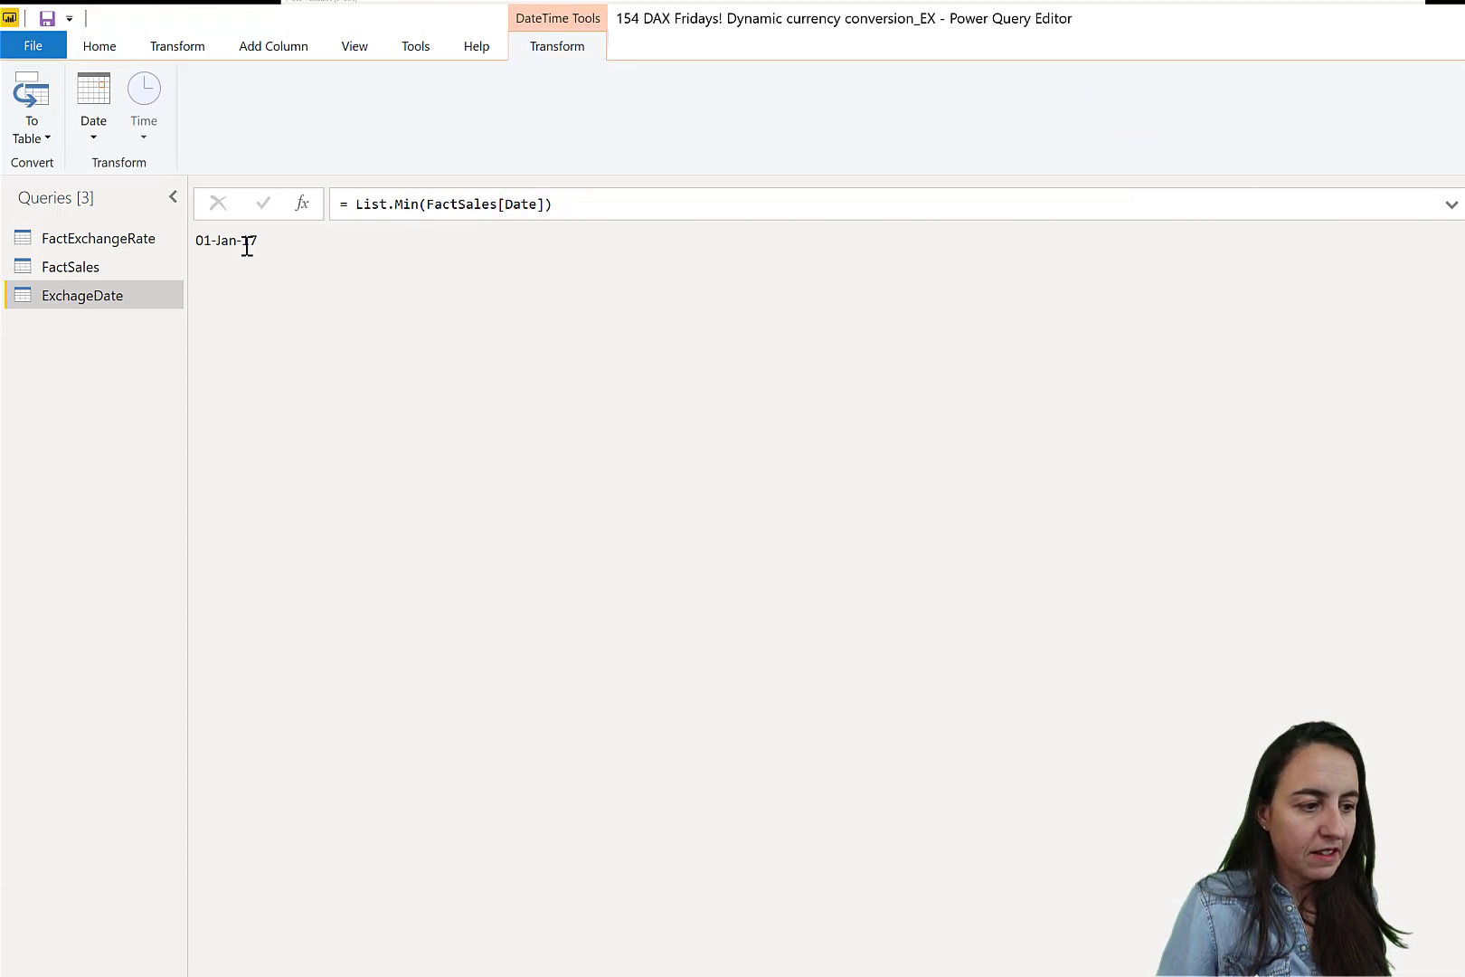
# Add a 'MaxDate = List.Max(FactSales([Date])),' line below MinDate in ExchageDate's code
pyautogui.click(107, 48)
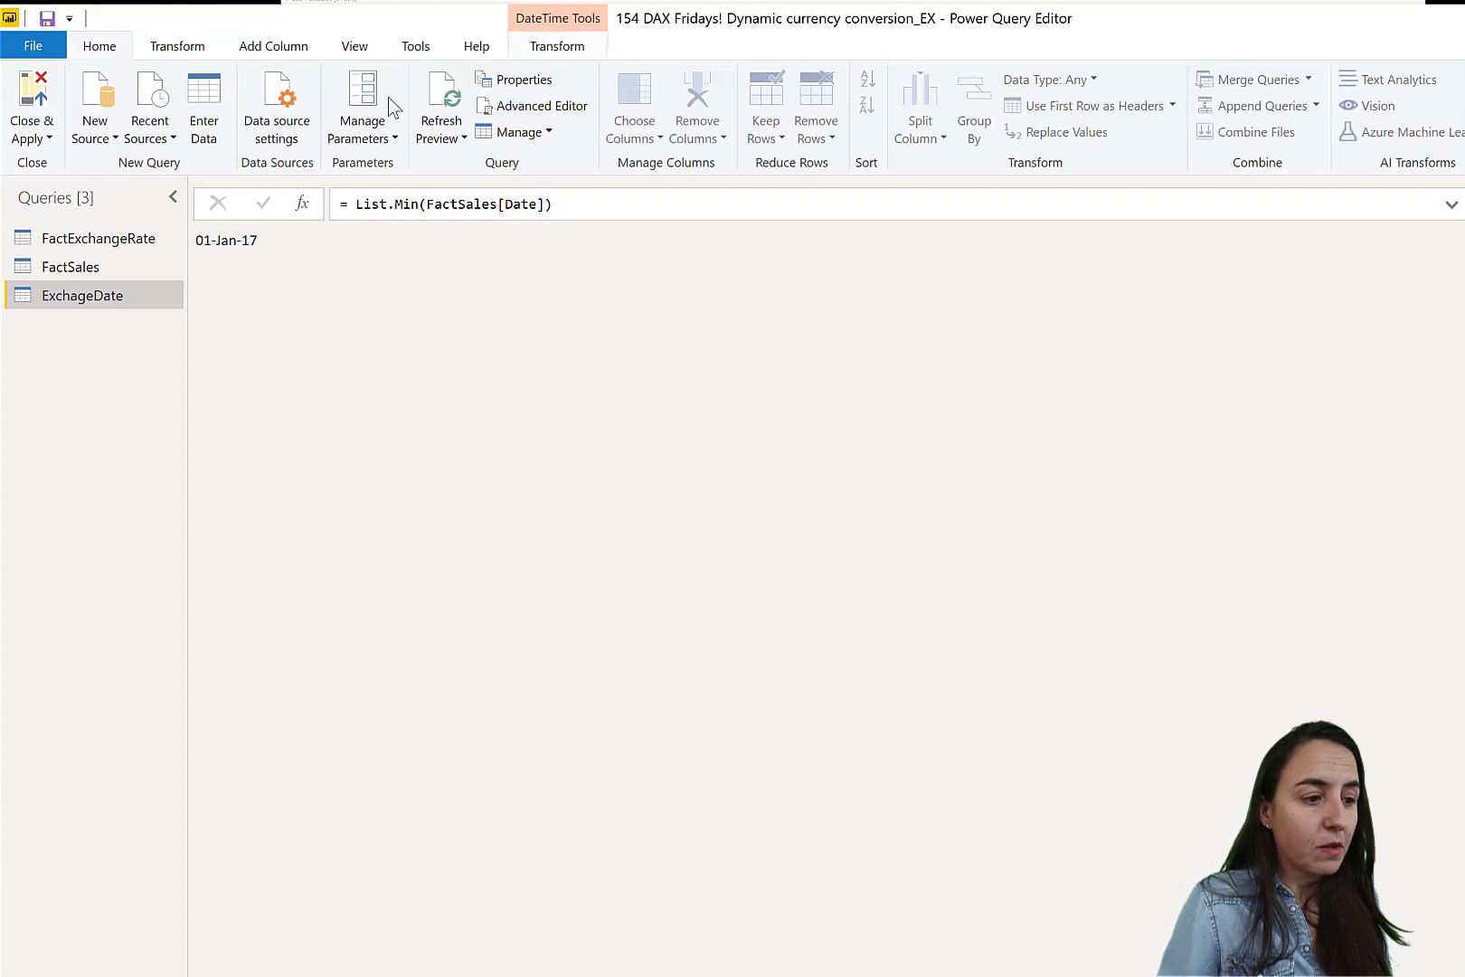
pyautogui.click(572, 110)
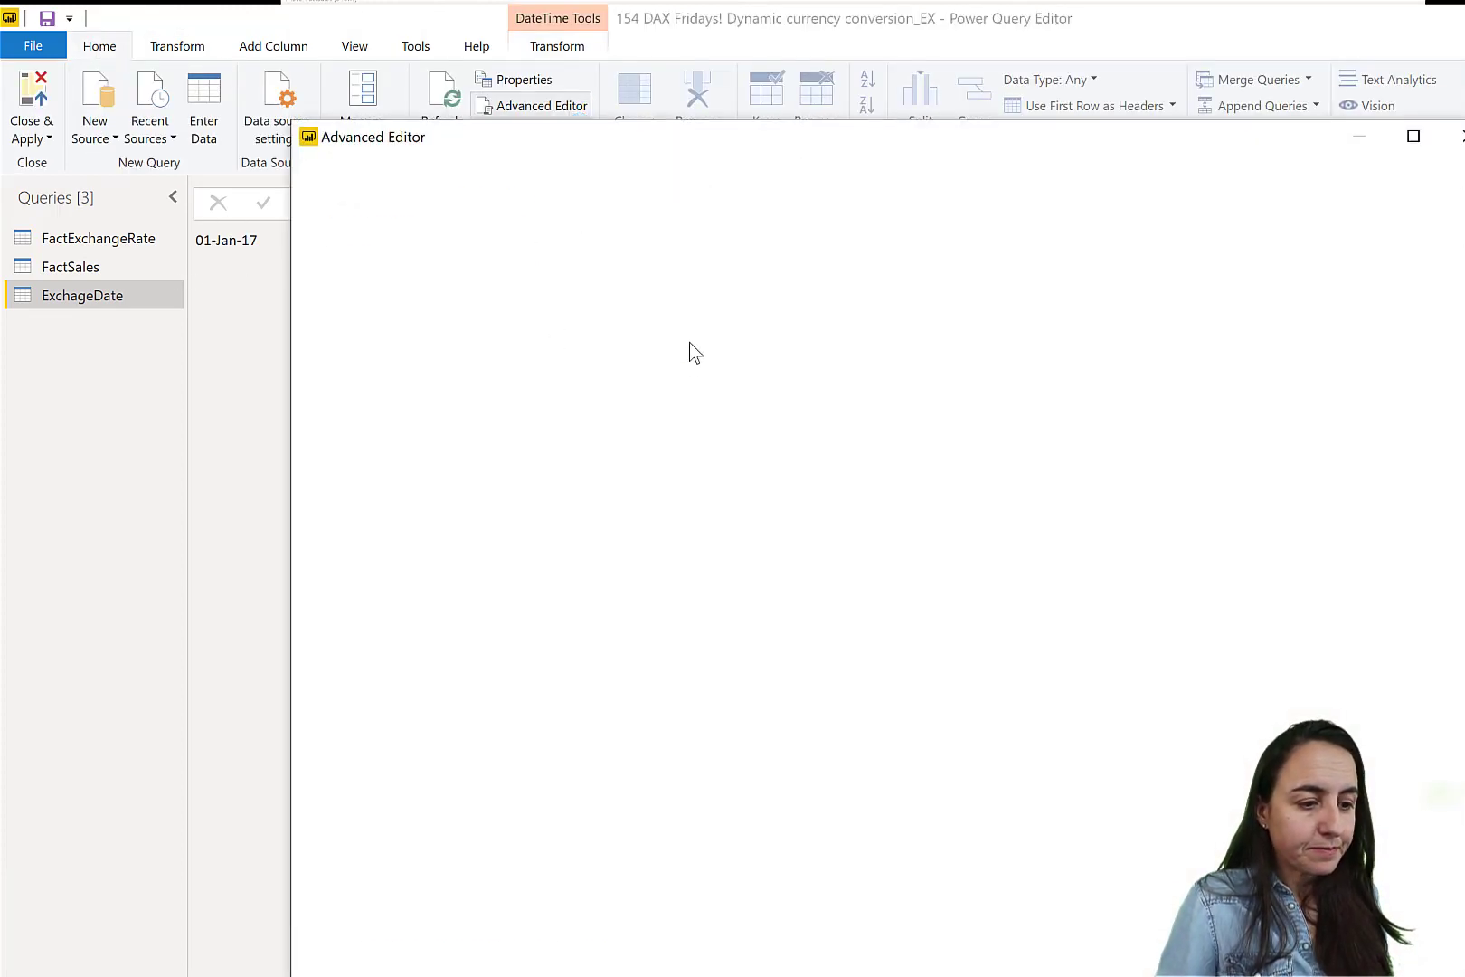
pyautogui.click(701, 281)
pyautogui.press('Return')
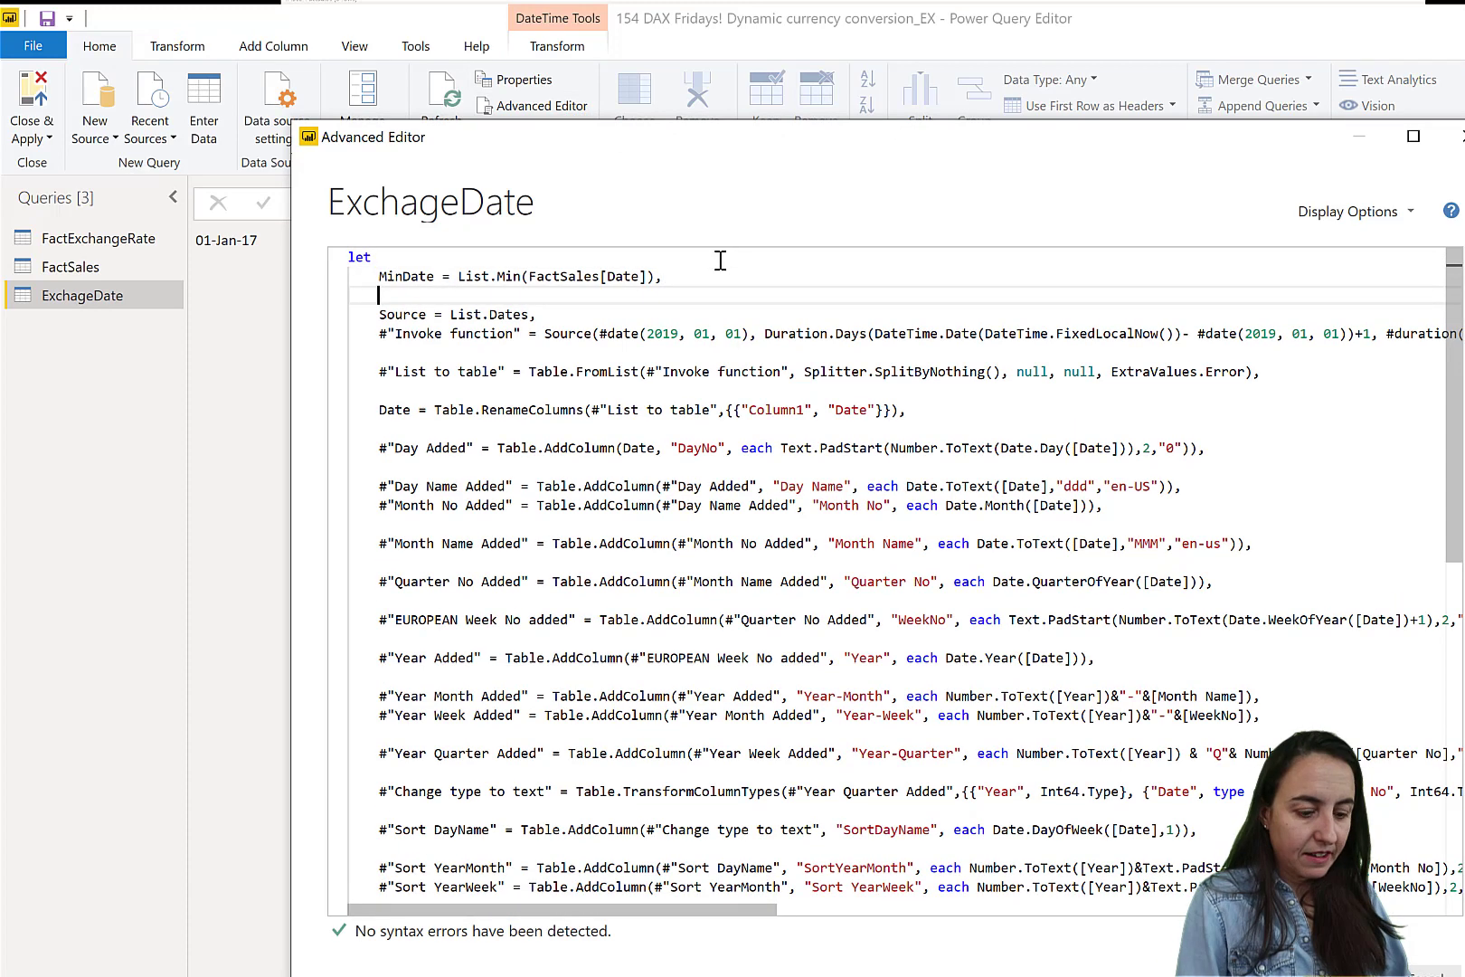
pyautogui.write('MaxDa')
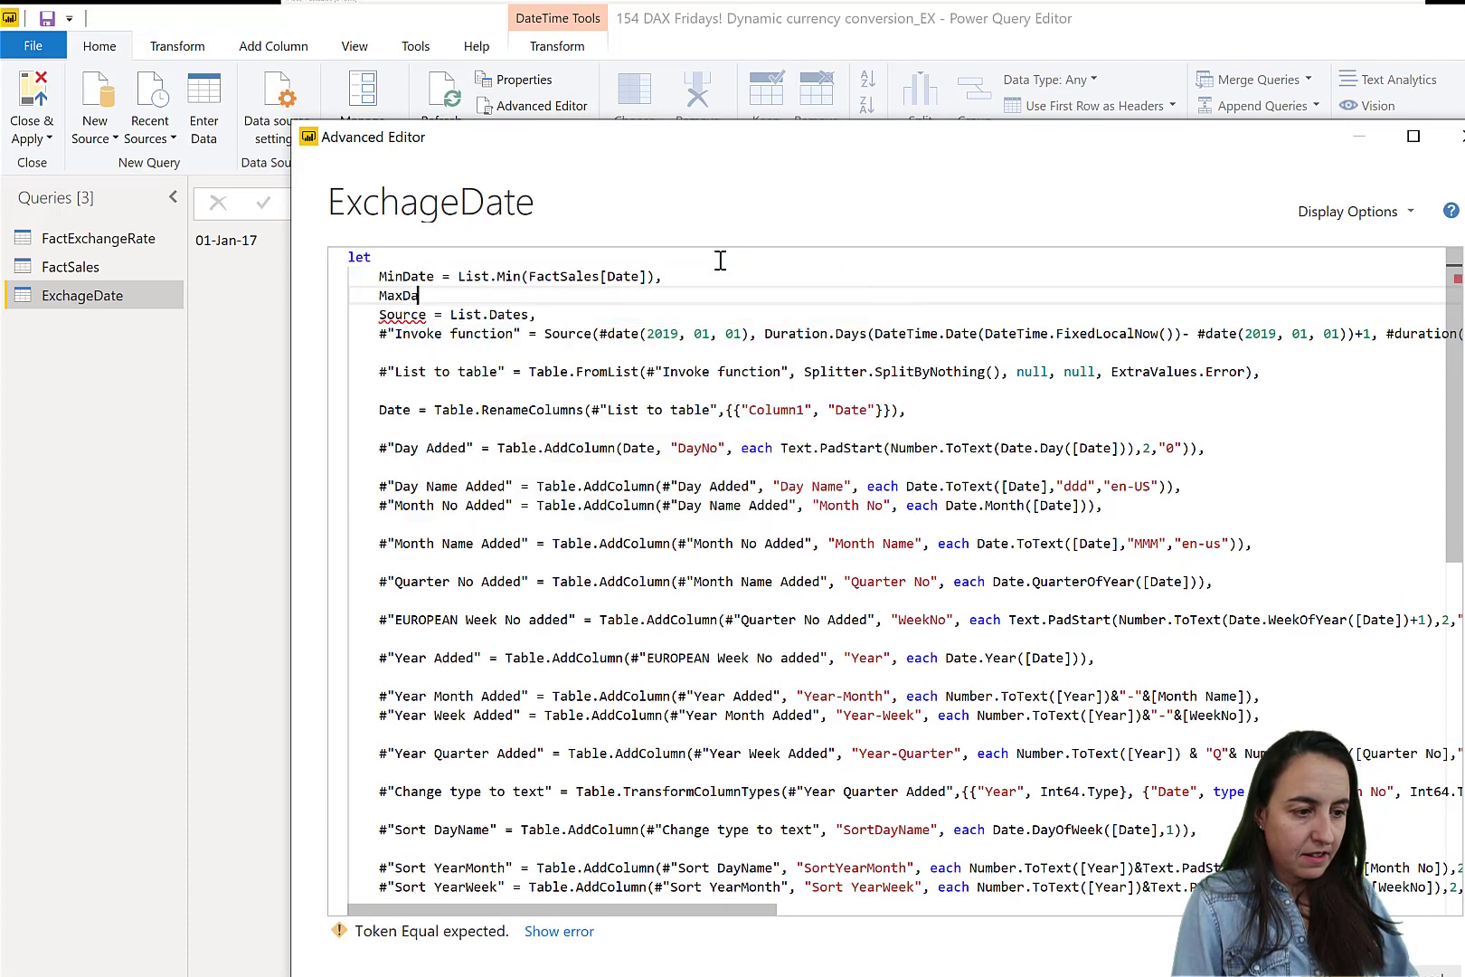
pyautogui.write('te = List.')
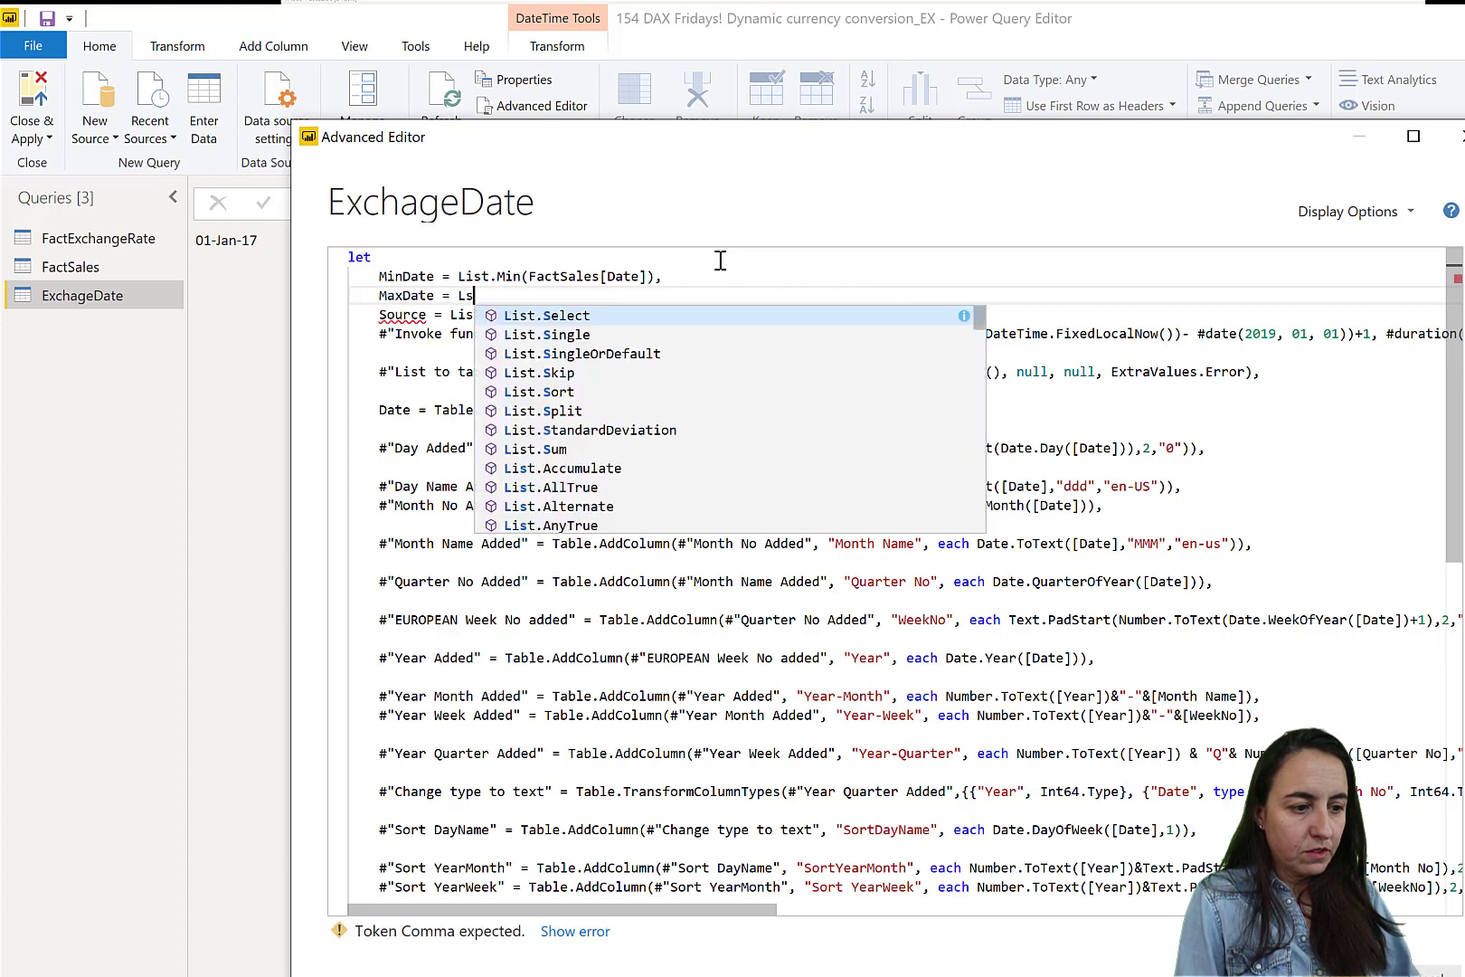
pyautogui.write('Max')
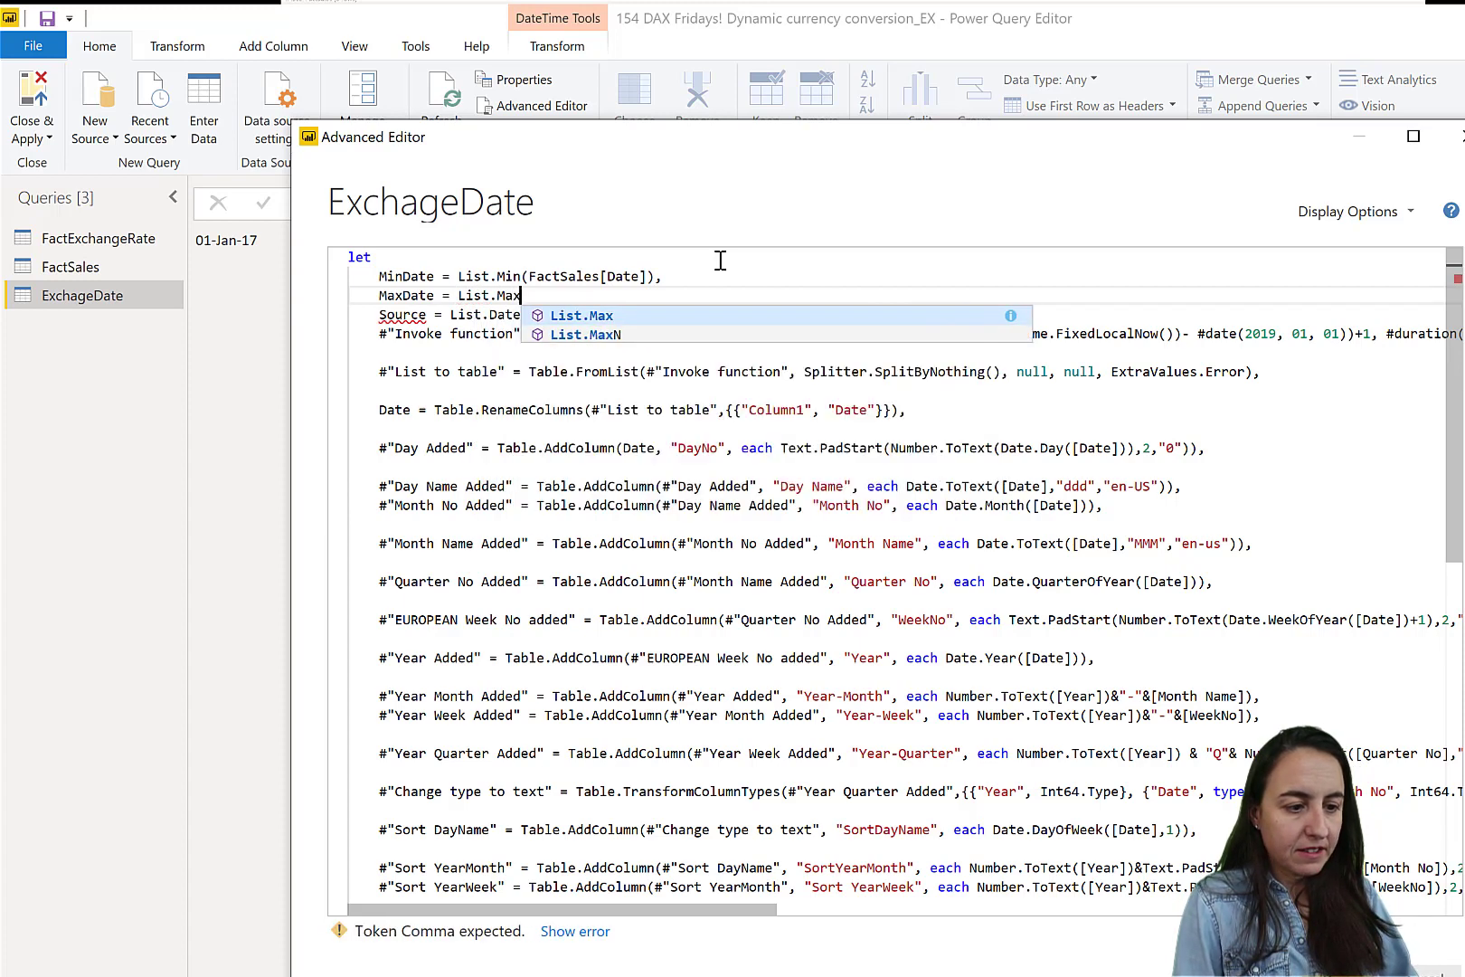
pyautogui.write('(')
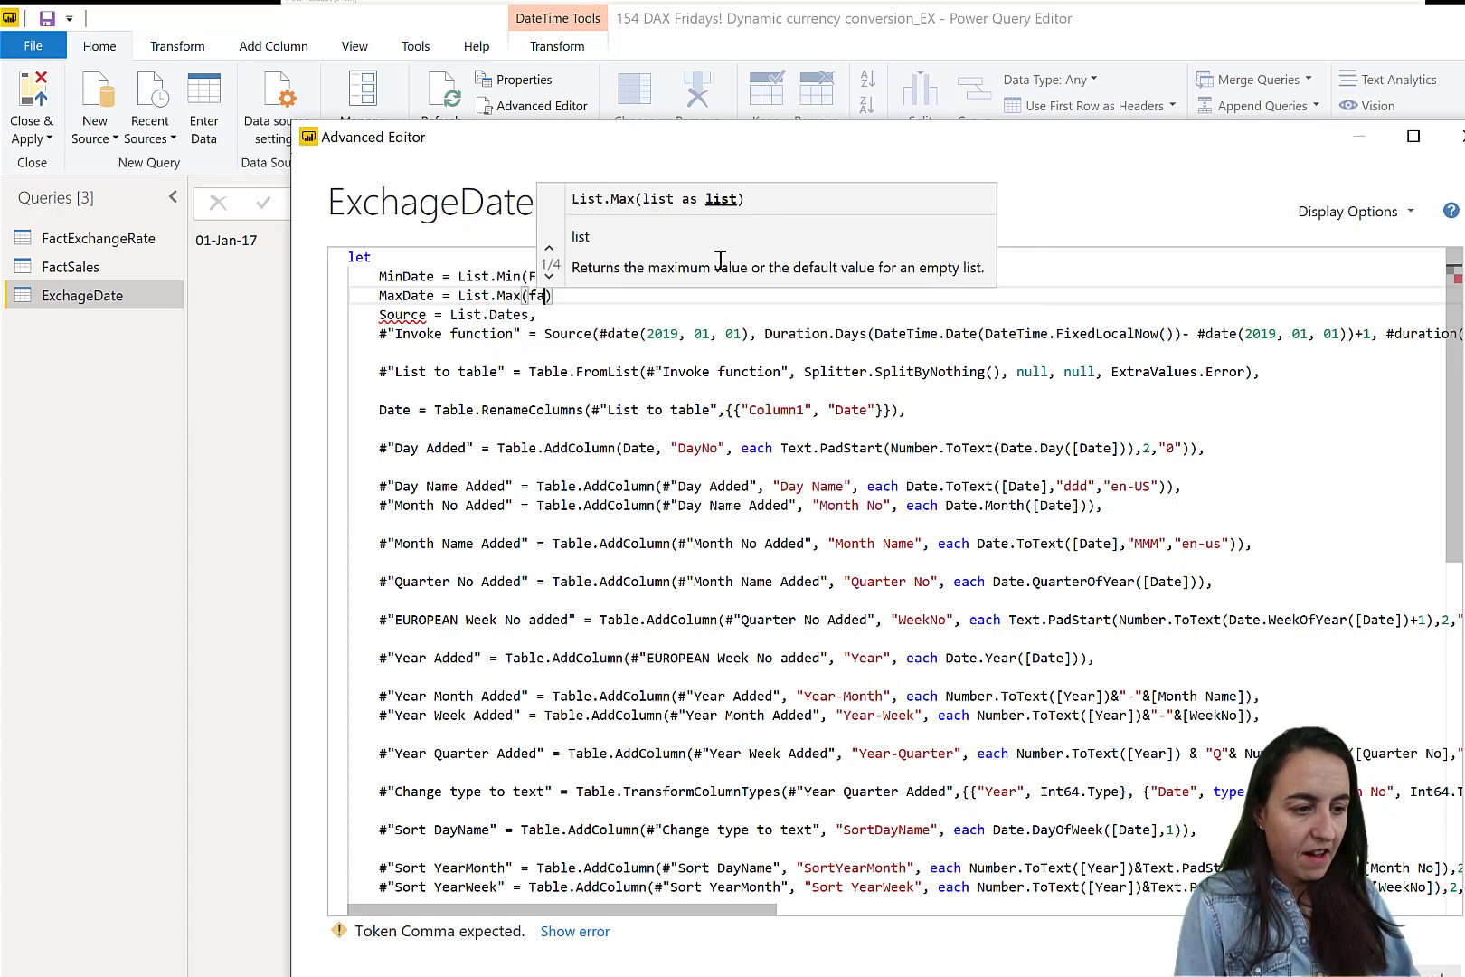
pyautogui.write('Fact')
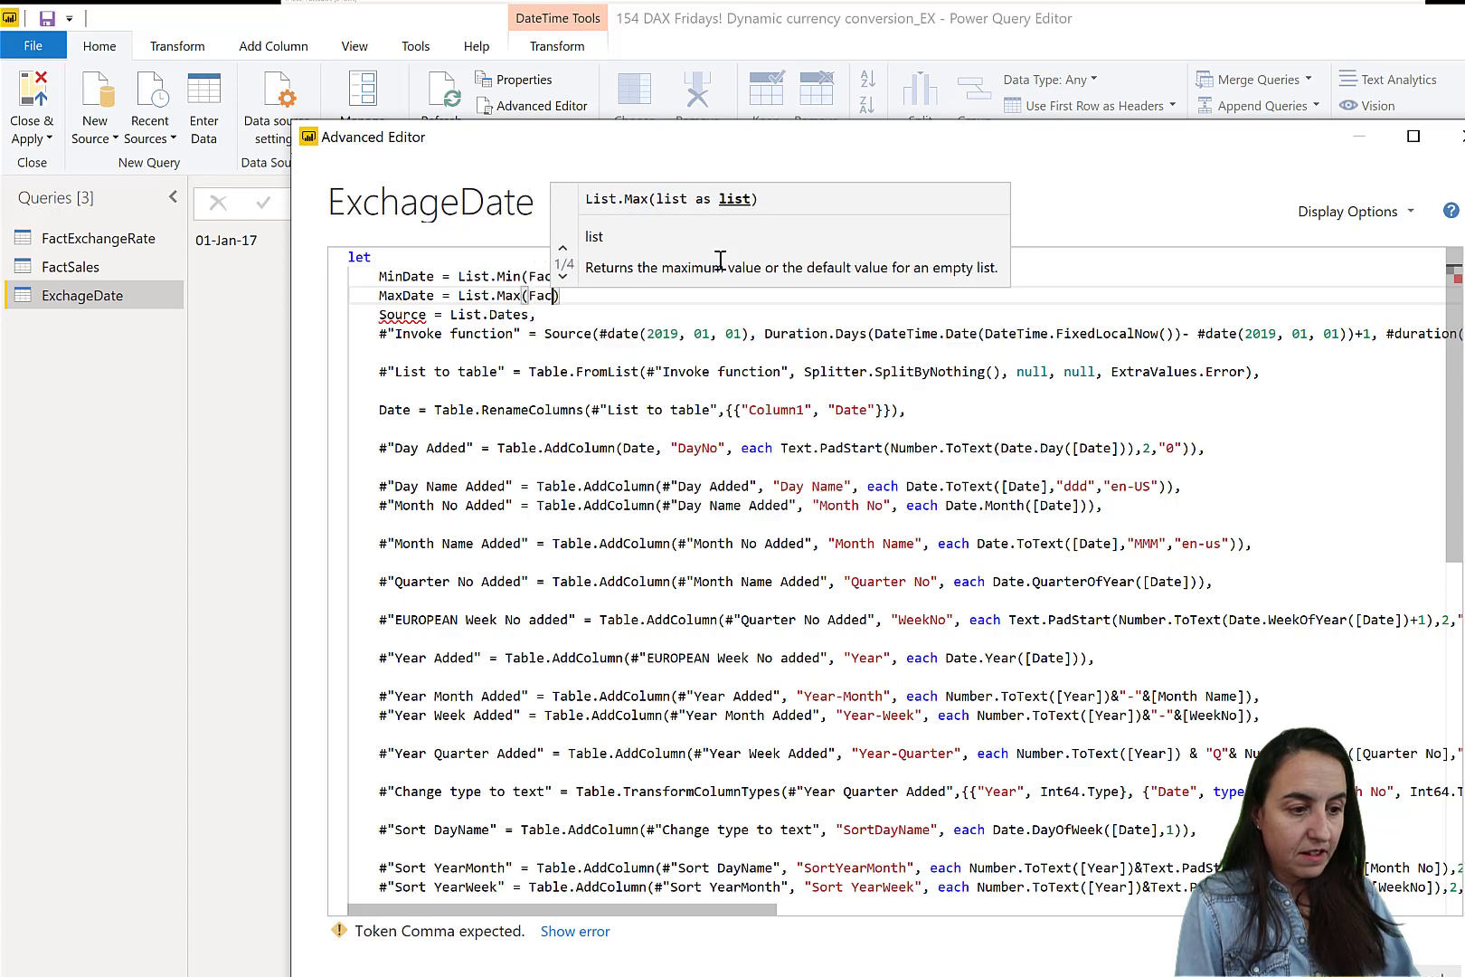
pyautogui.write('Sales')
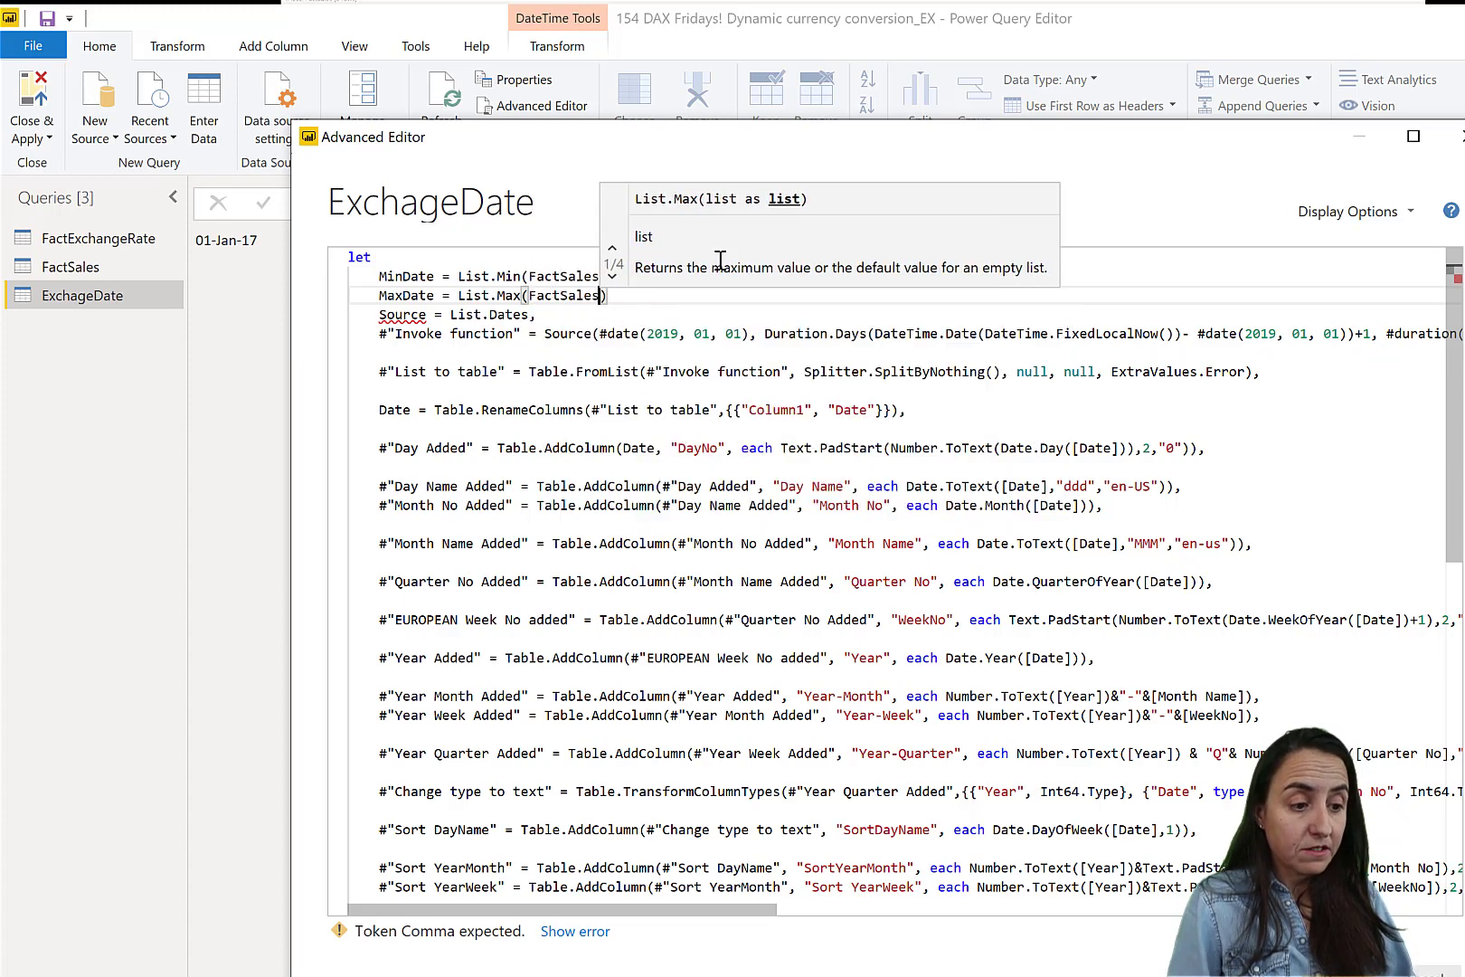
pyautogui.write('(')
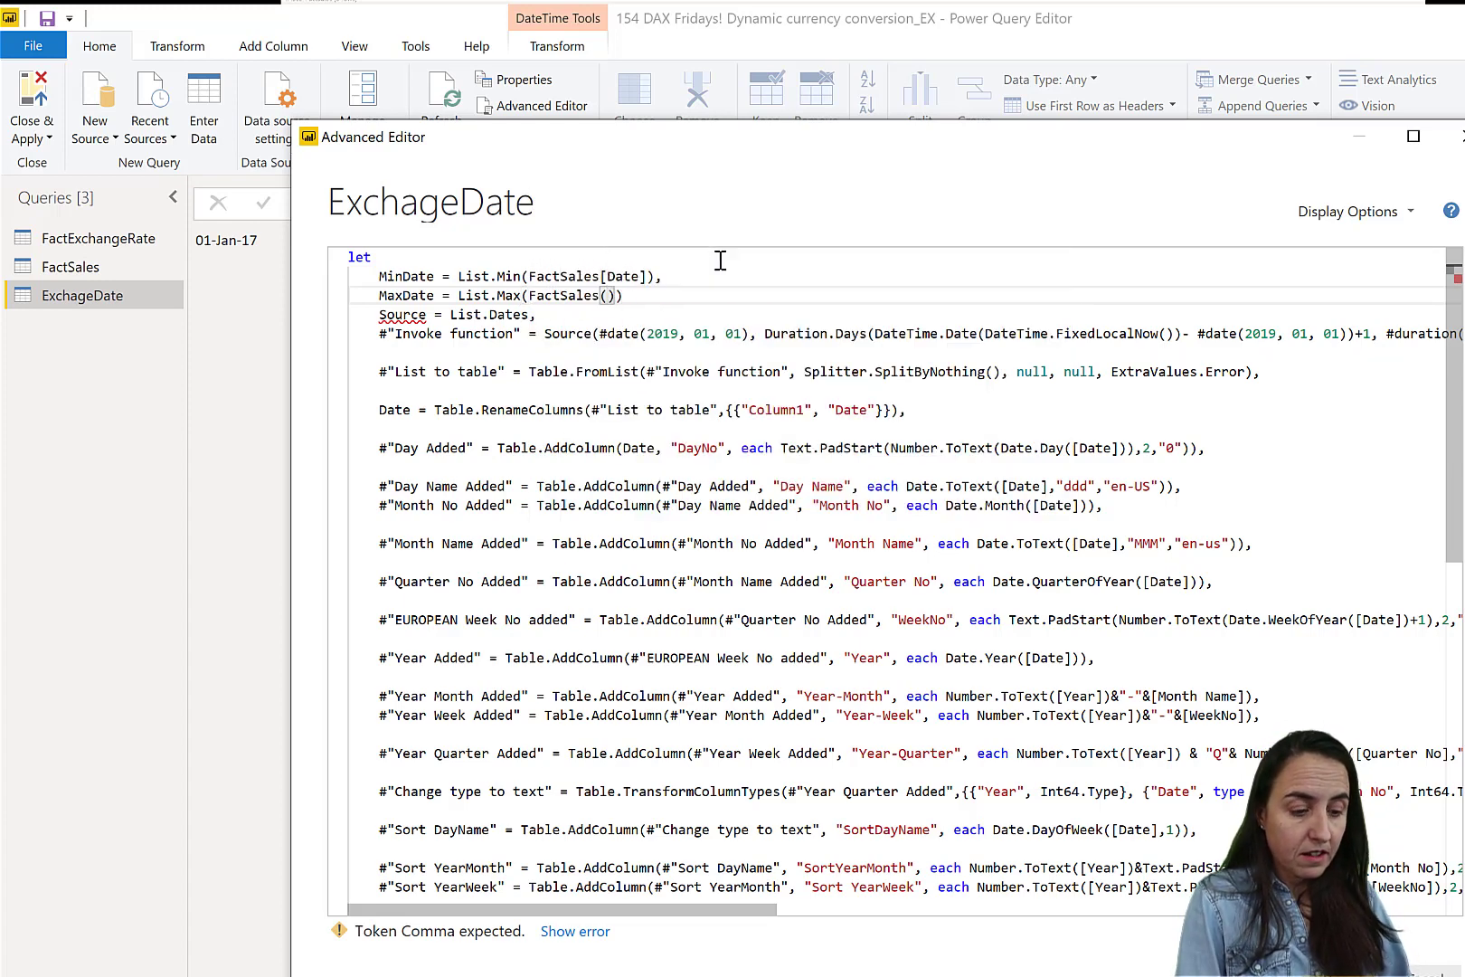
pyautogui.write('[Date')
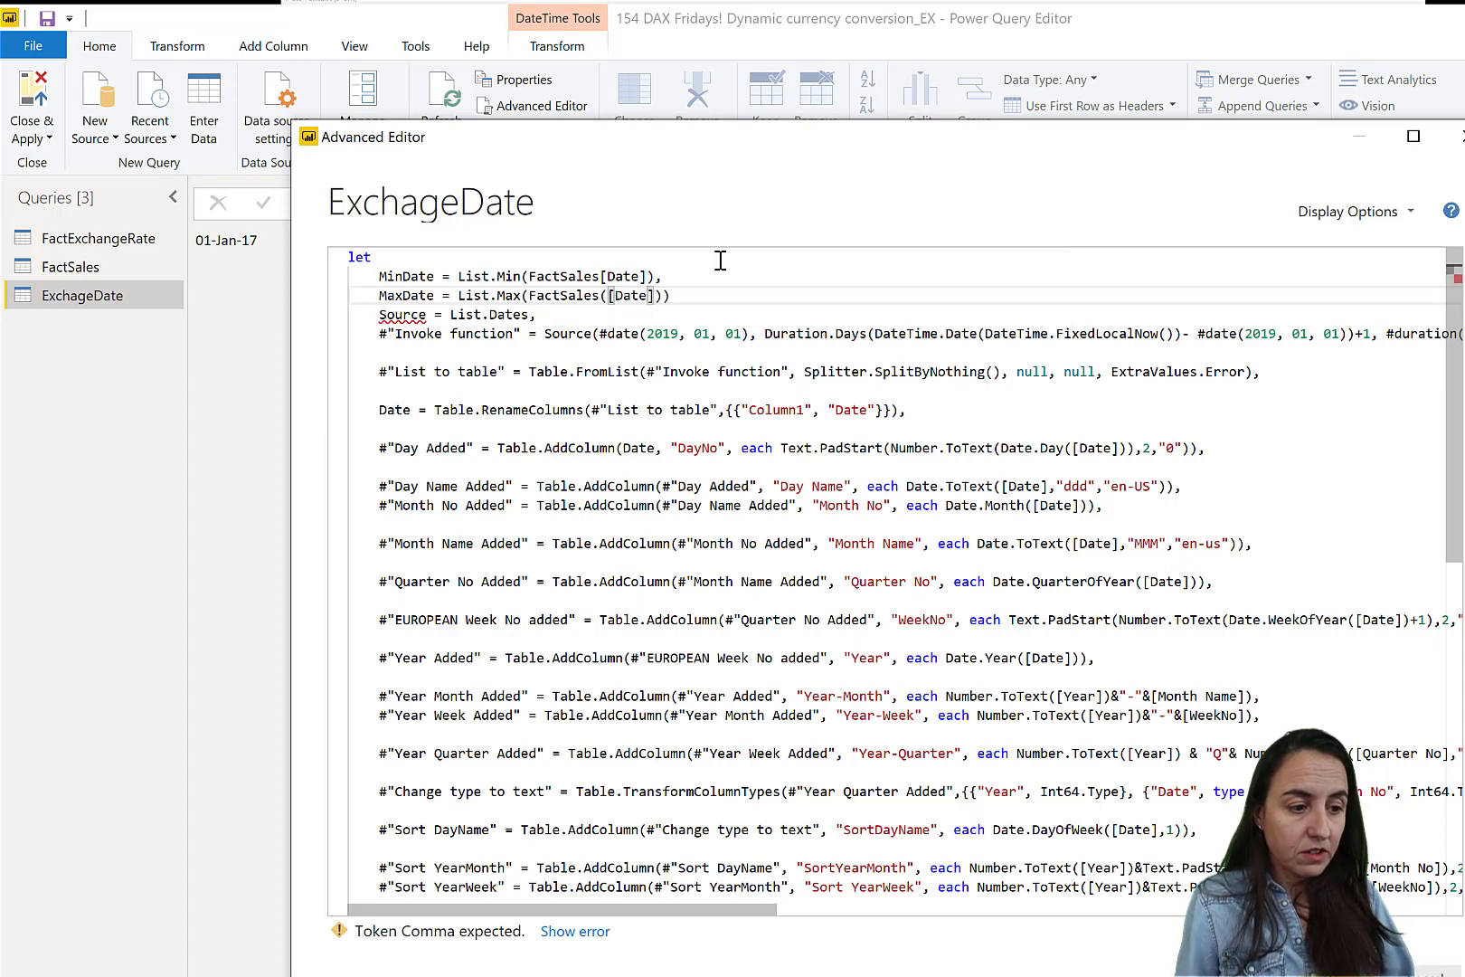
pyautogui.write('])),')
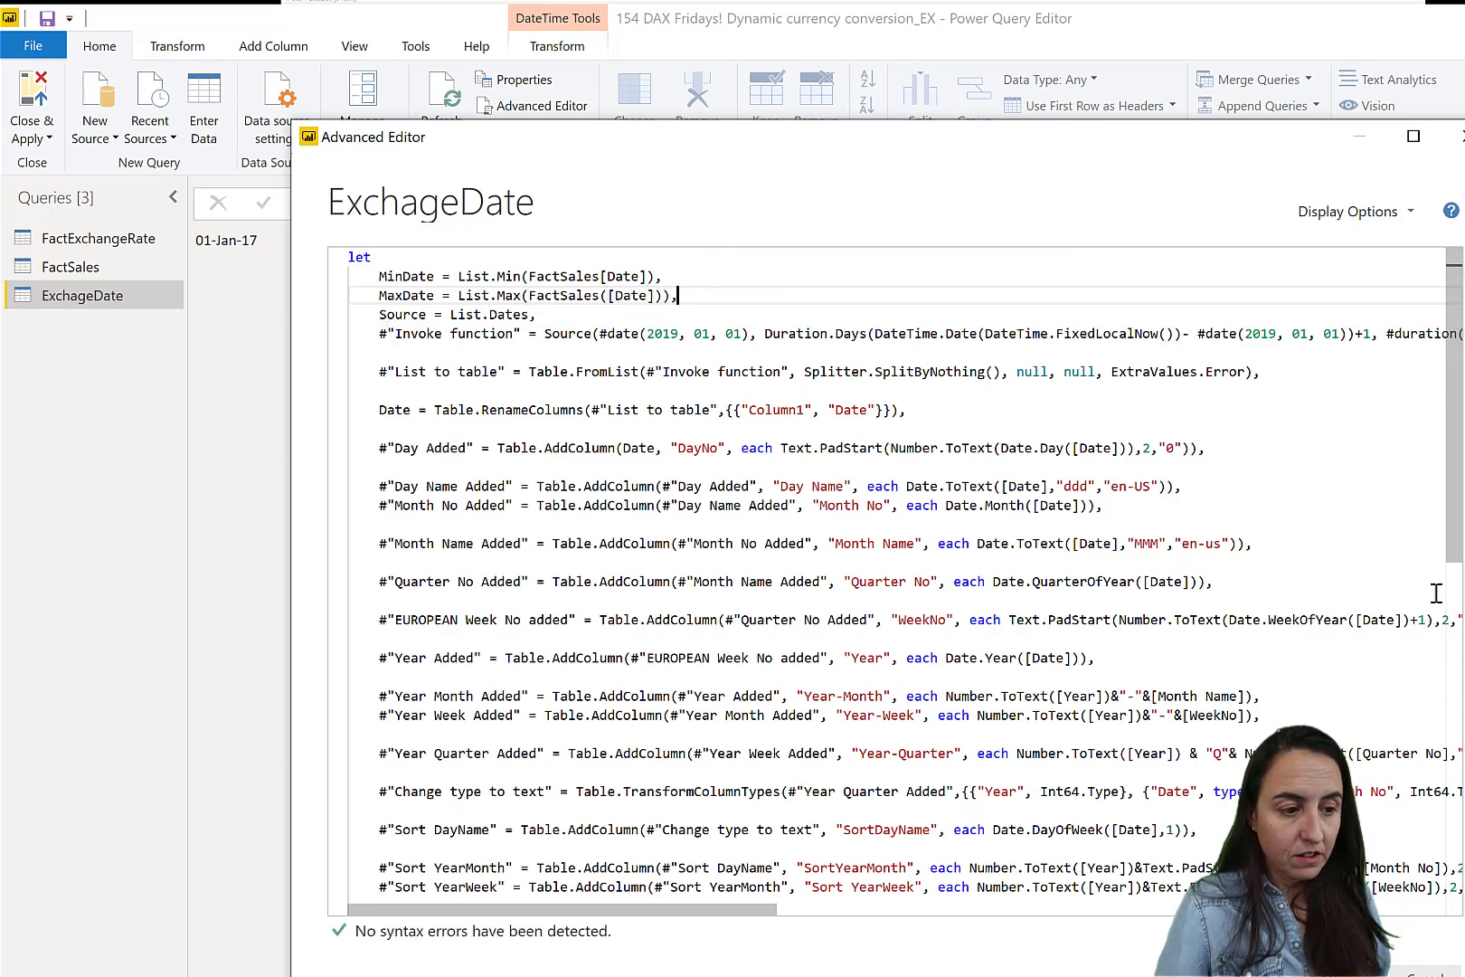
pyautogui.click(1424, 968)
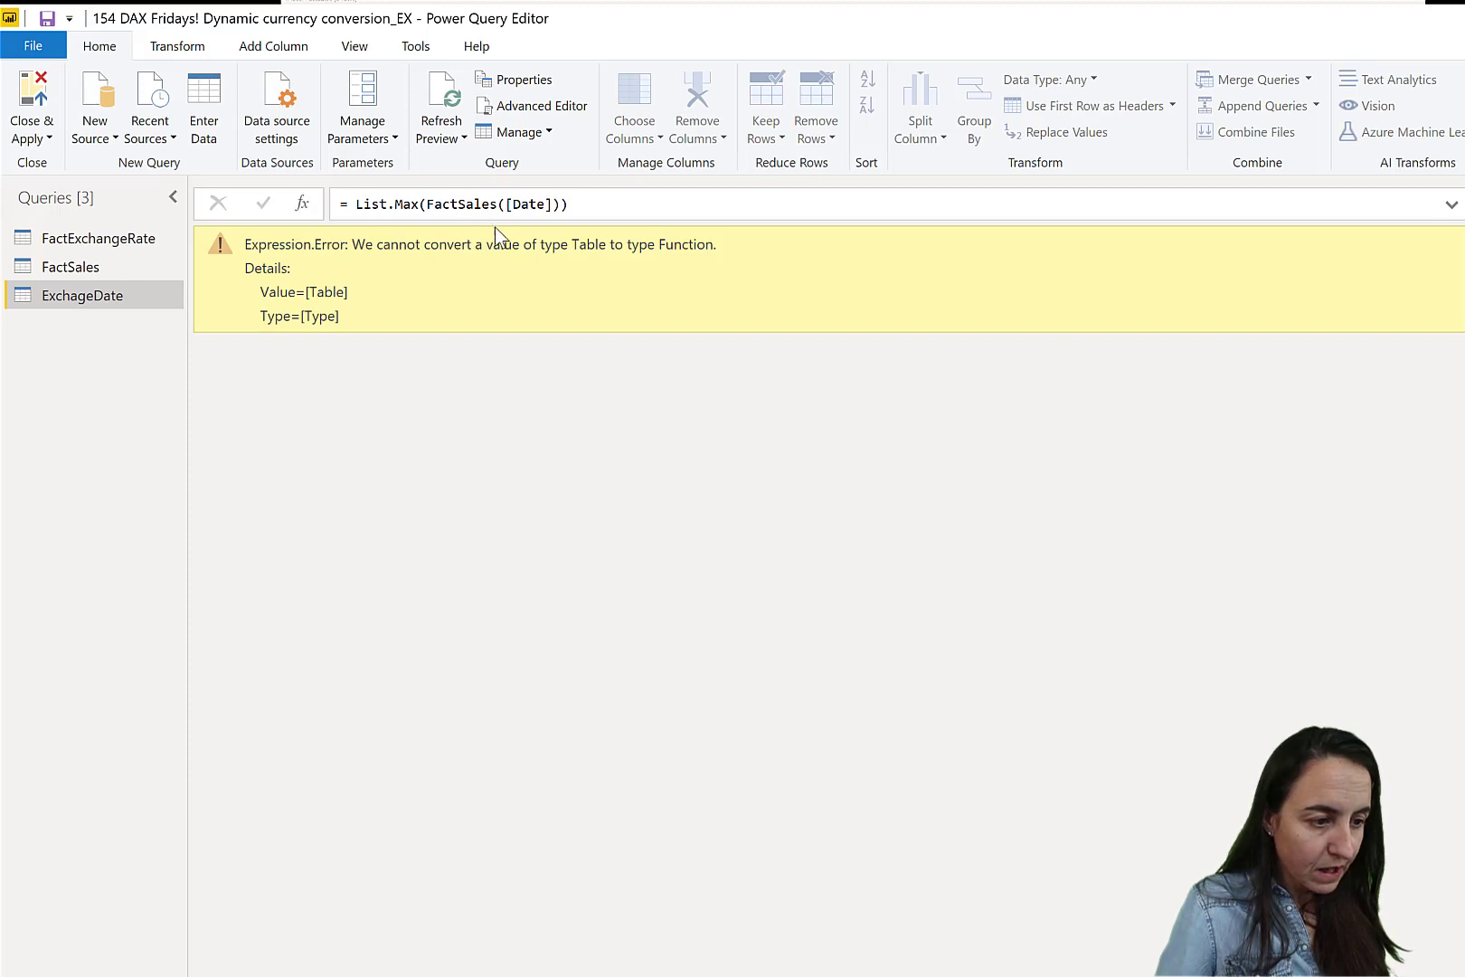
# Correct the MaxDate formula to List.Max(FactSales[Date])
pyautogui.click(506, 205)
pyautogui.press('BackSpace')
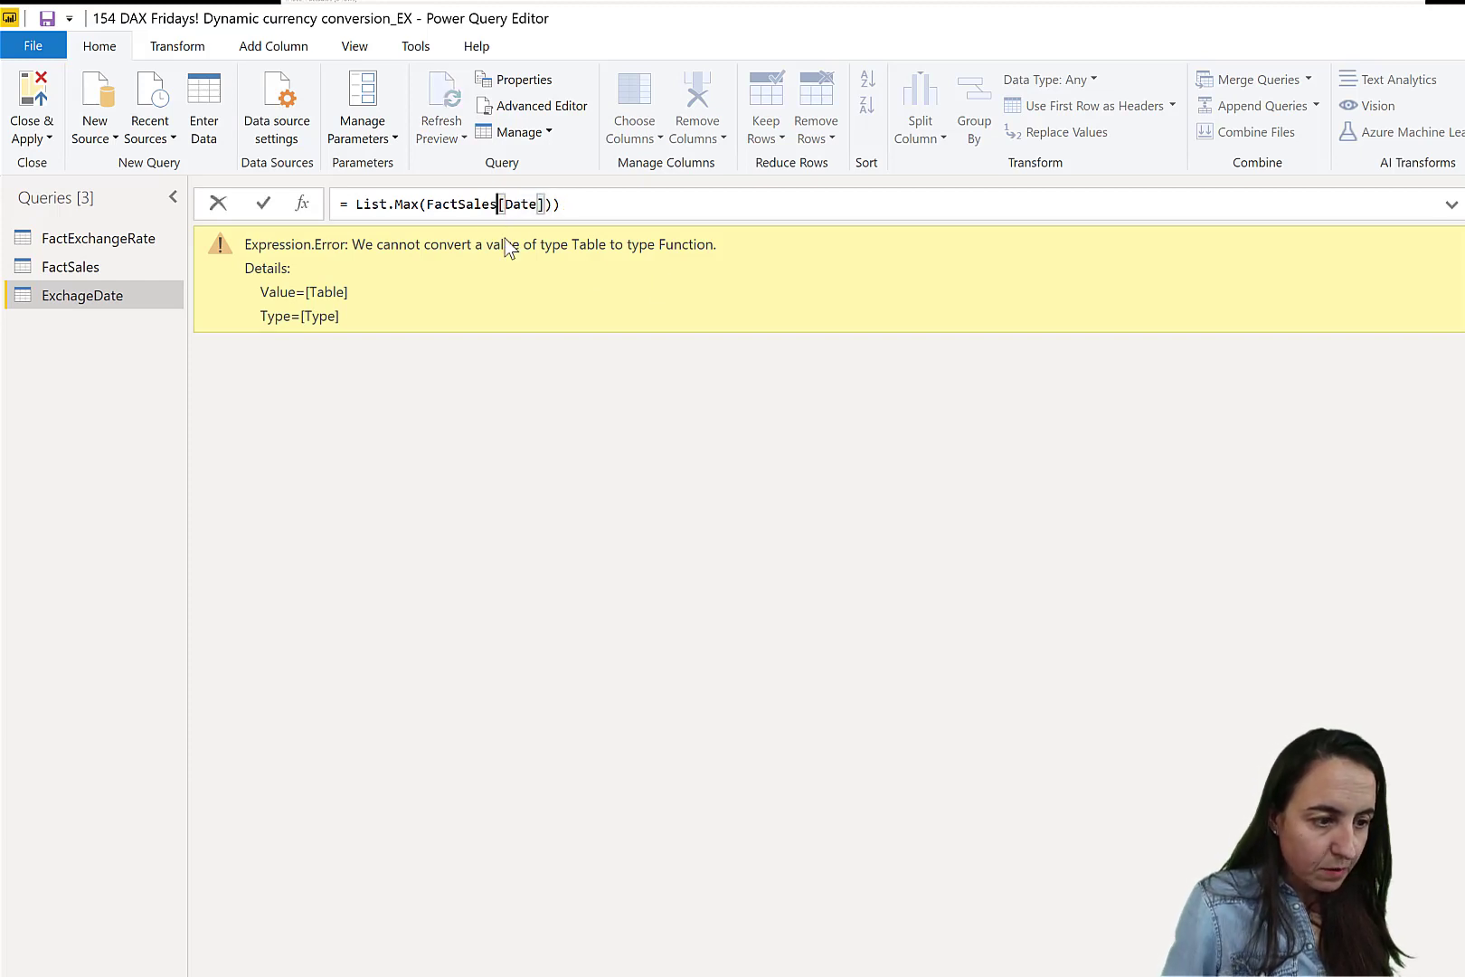
pyautogui.press('Right')
pyautogui.press('Right')
pyautogui.press('Right')
pyautogui.press('Right')
pyautogui.press('Right')
pyautogui.press('Right')
pyautogui.press('Right')
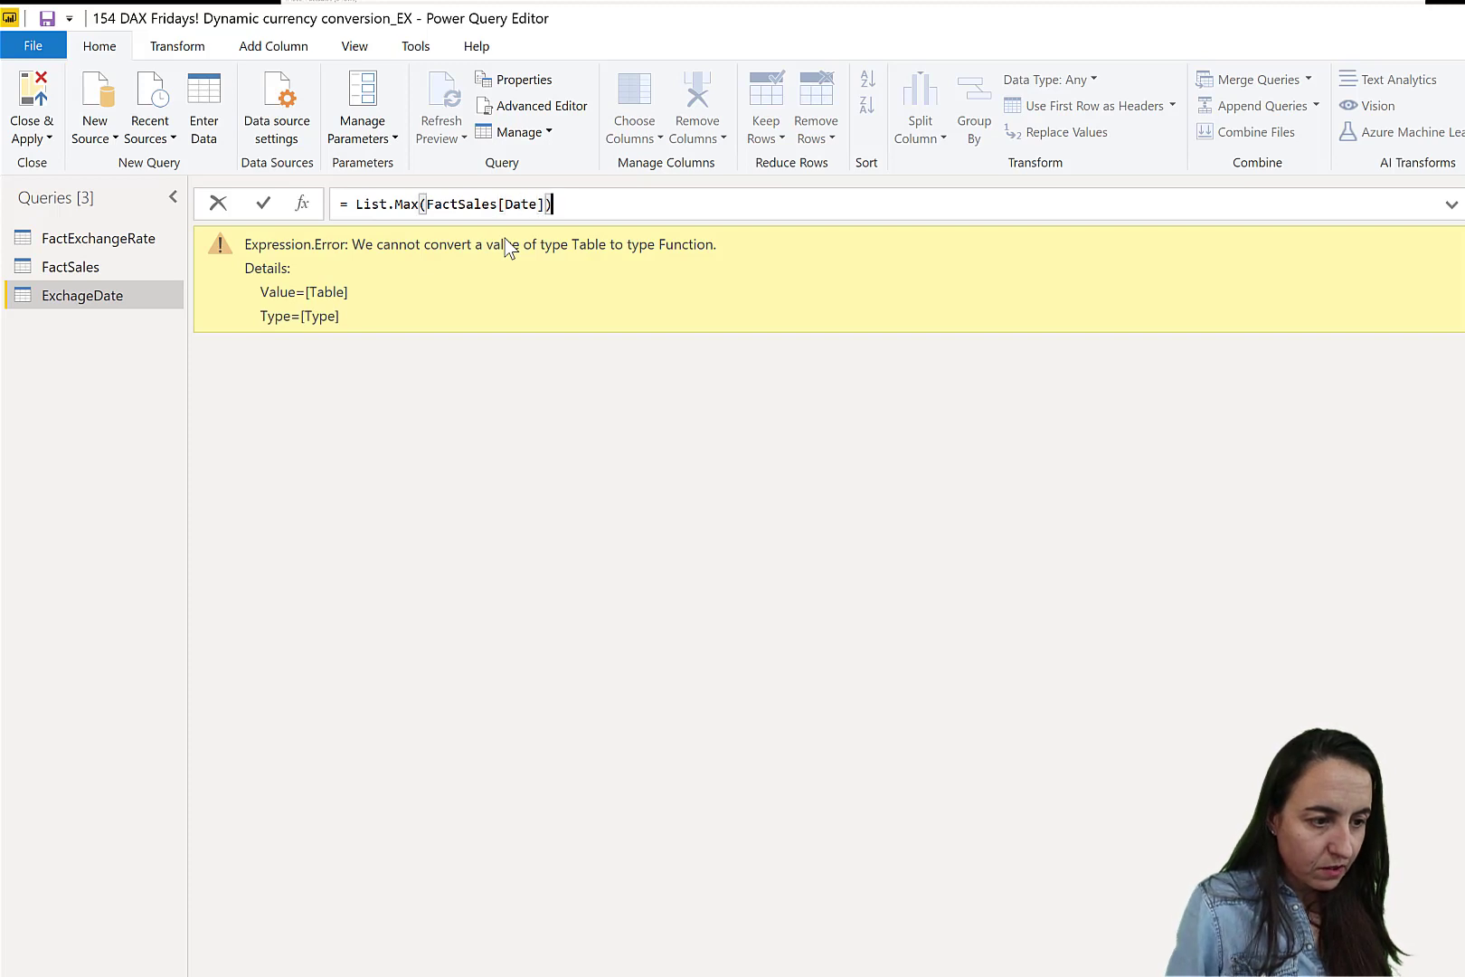
pyautogui.press('Return')
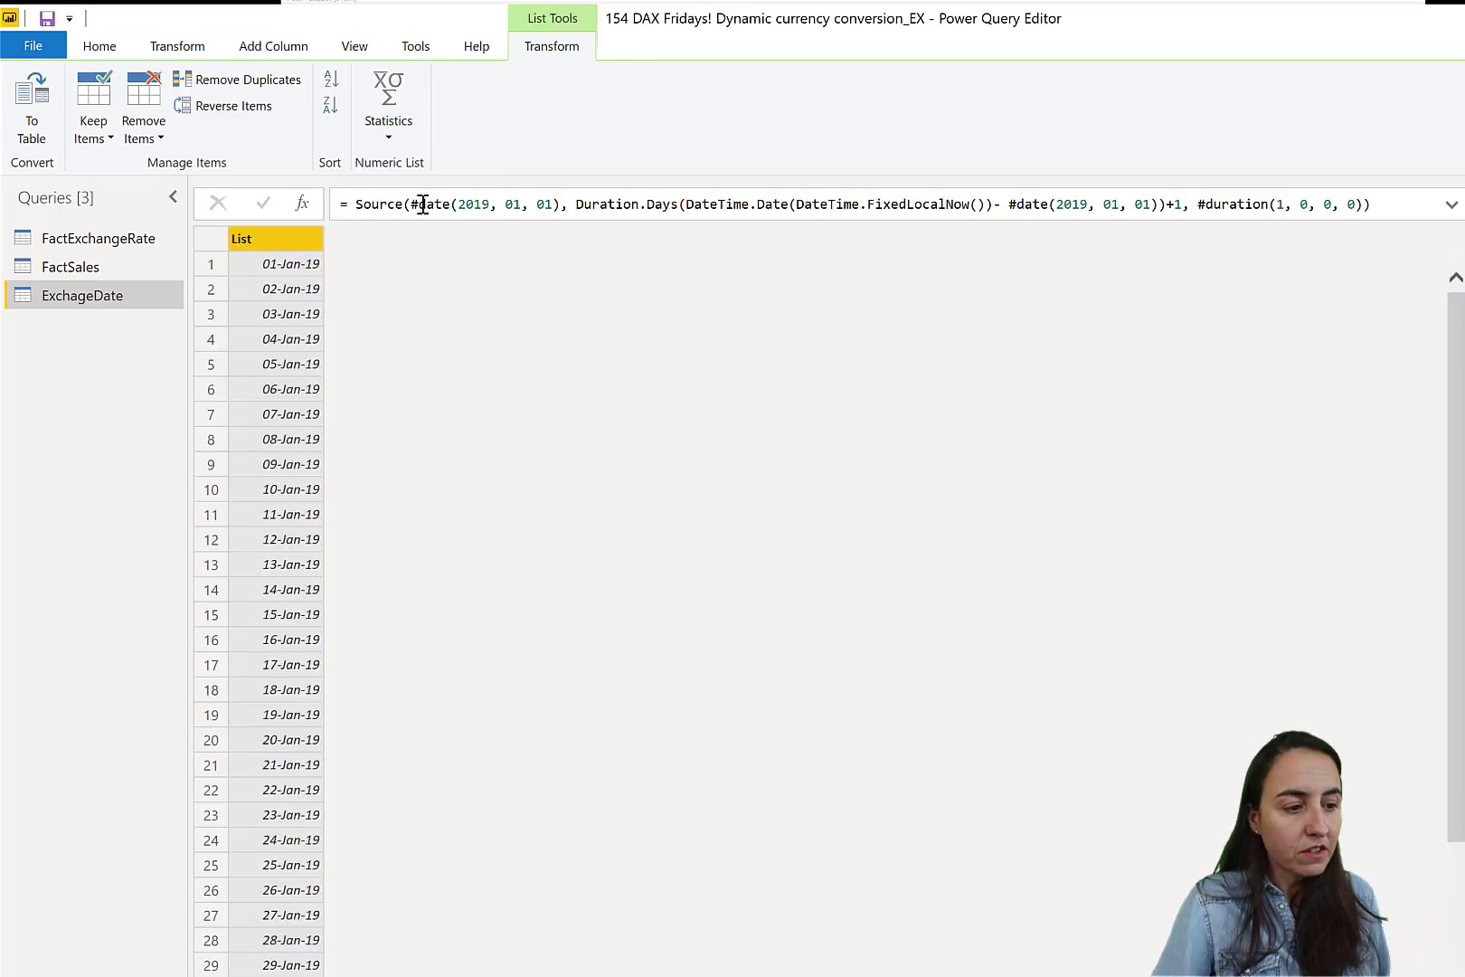
# Make Source start at MinDate and span Duration.Days(MaxDate- MinDate)+1 days
pyautogui.moveTo(422, 204)
pyautogui.mouseDown()
pyautogui.moveTo(553, 205)
pyautogui.moveTo(420, 209)
pyautogui.mouseUp()
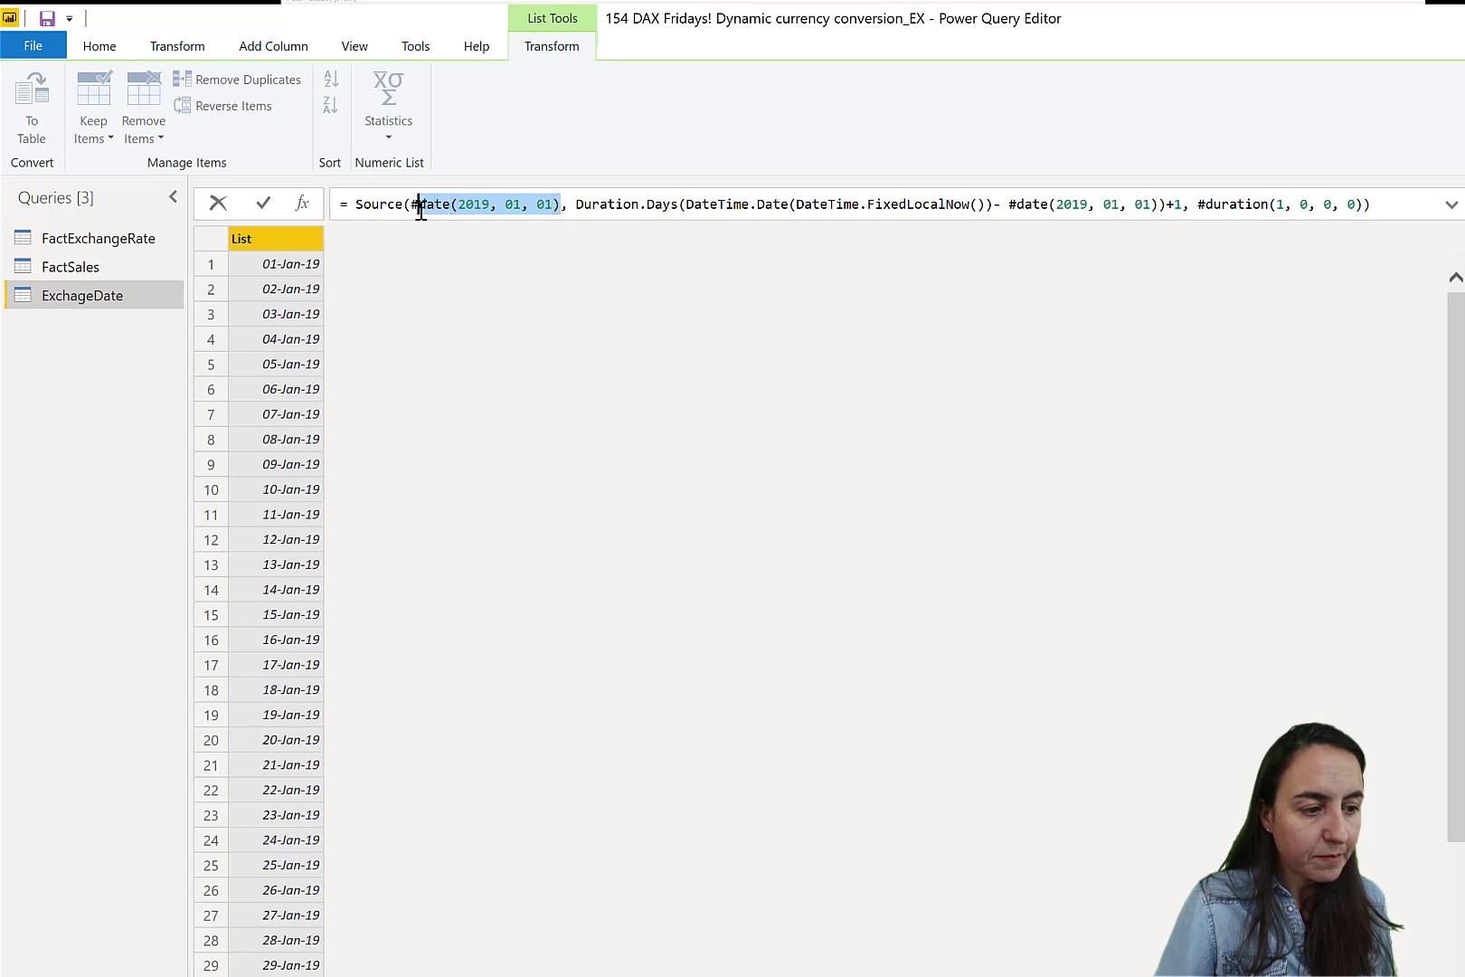
pyautogui.press('BackSpace')
pyautogui.press('BackSpace')
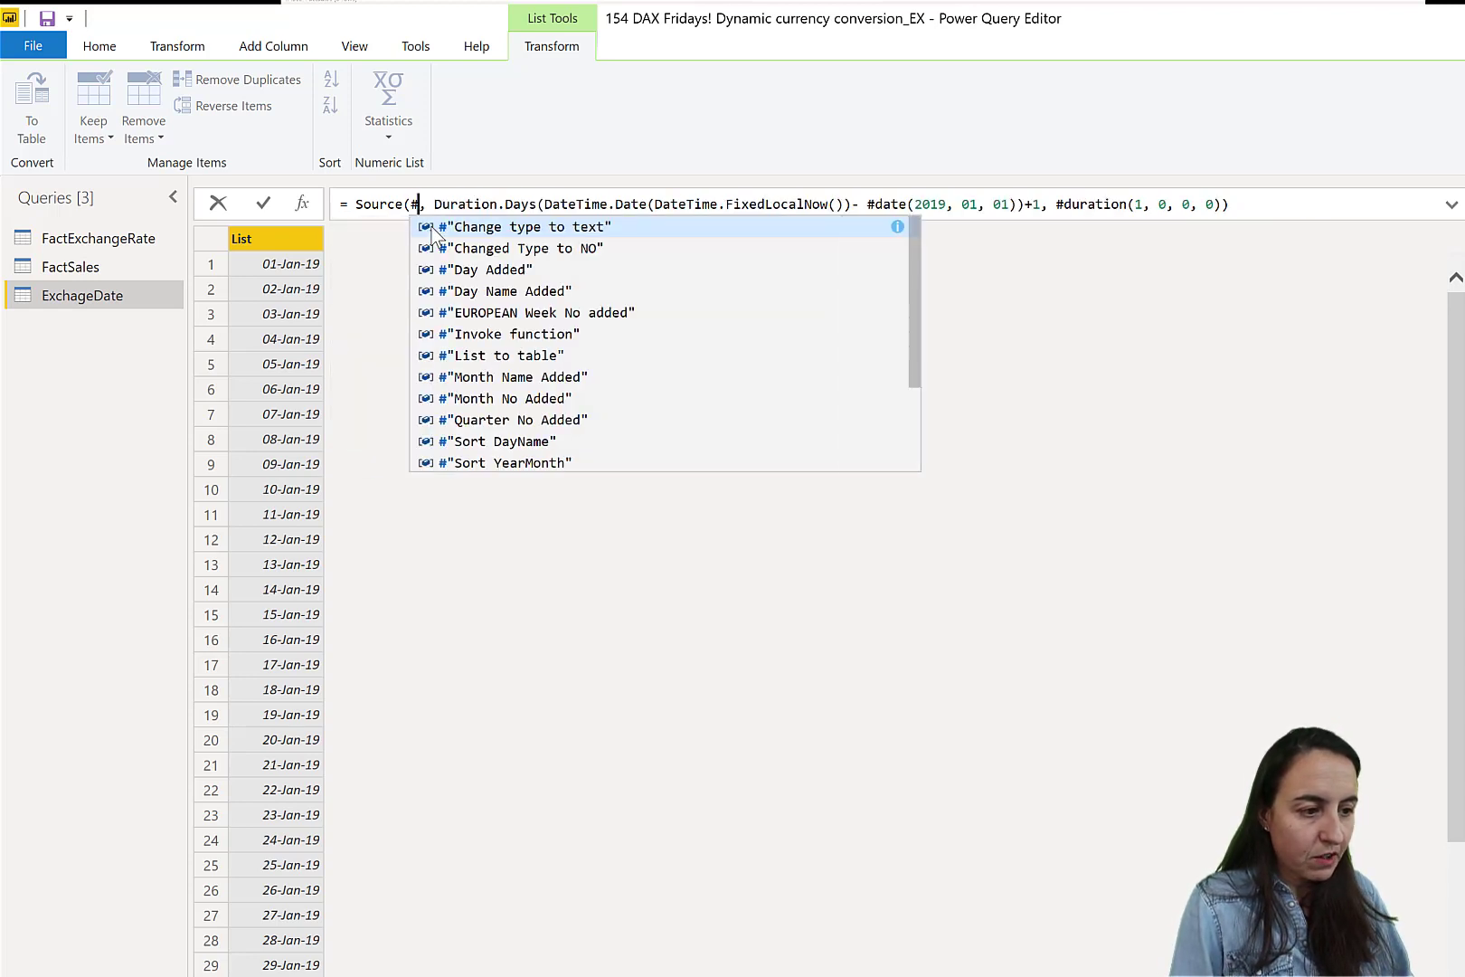
pyautogui.write('MinD')
pyautogui.write('ate')
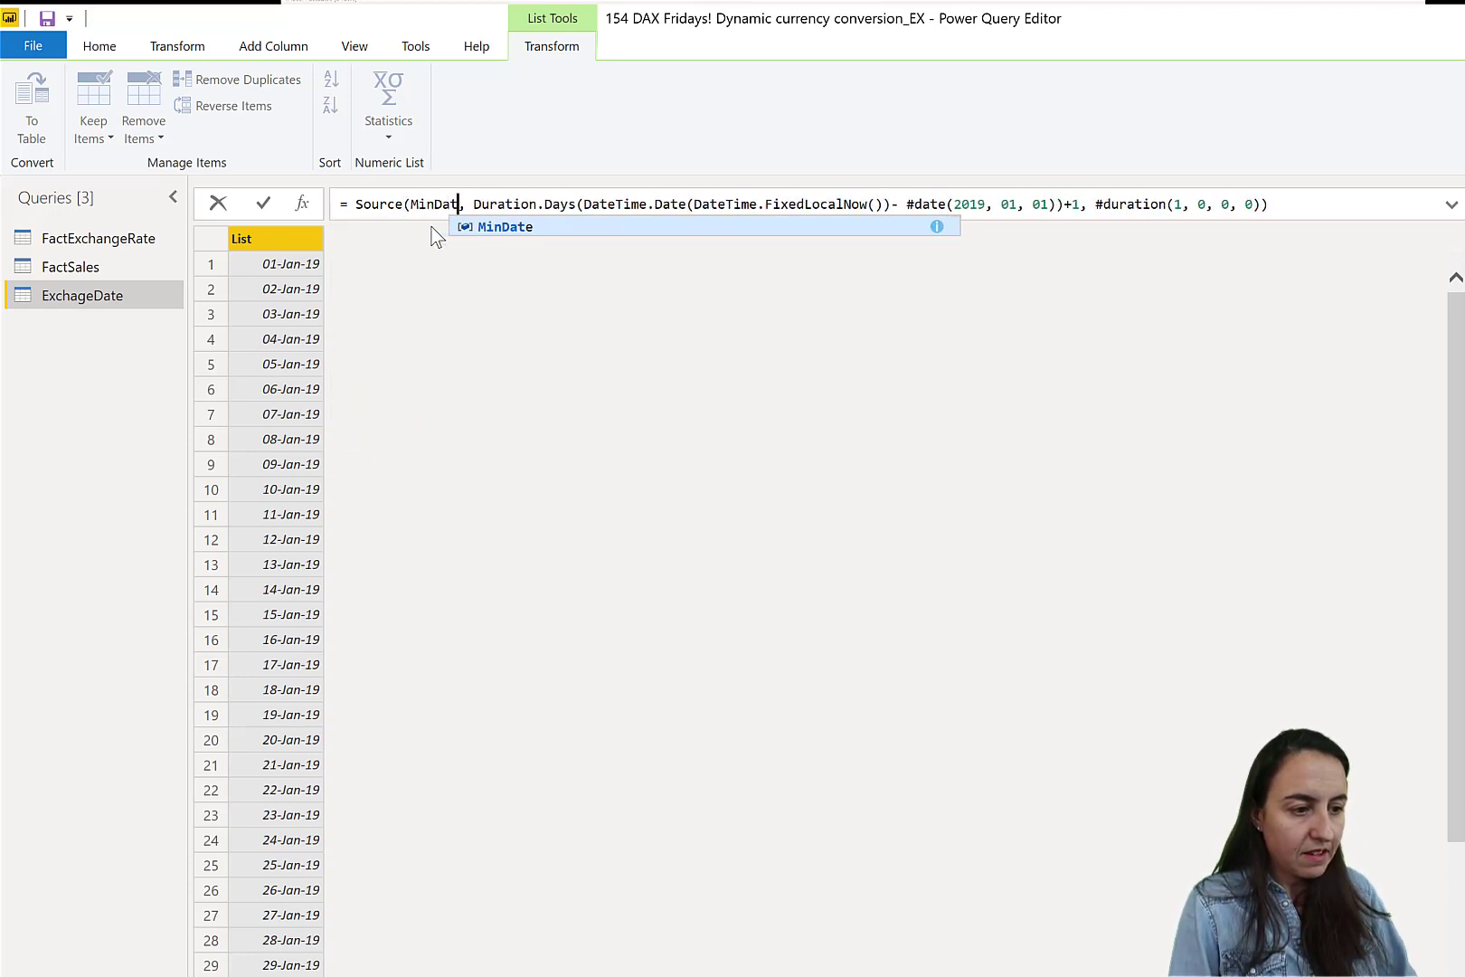
pyautogui.moveTo(597, 207); pyautogui.dragTo(901, 206)
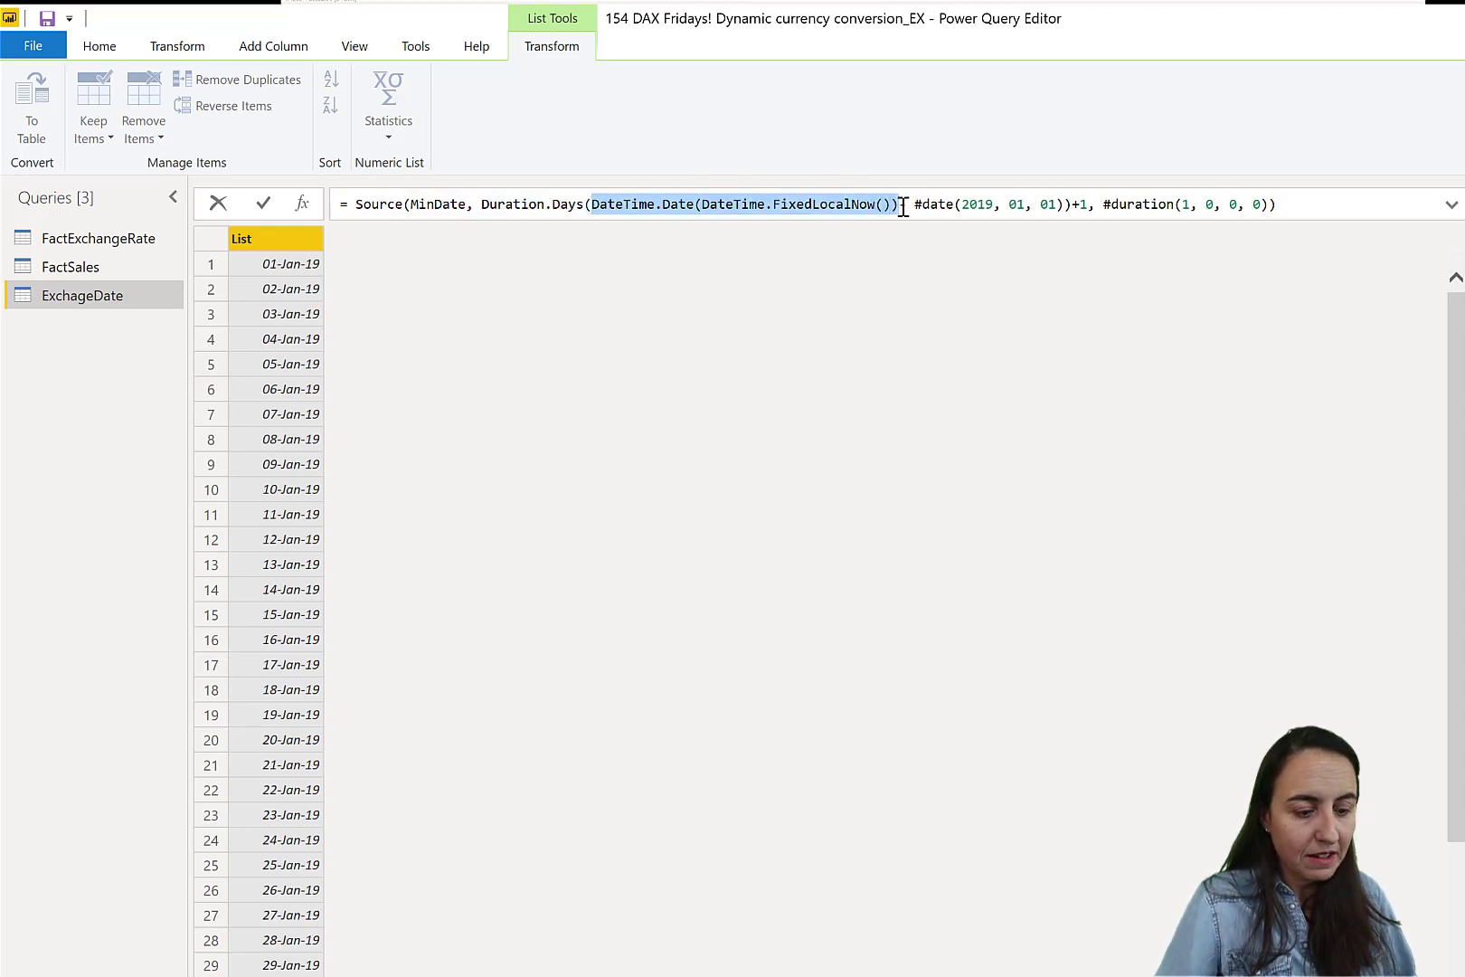
pyautogui.write('MaxDate- ')
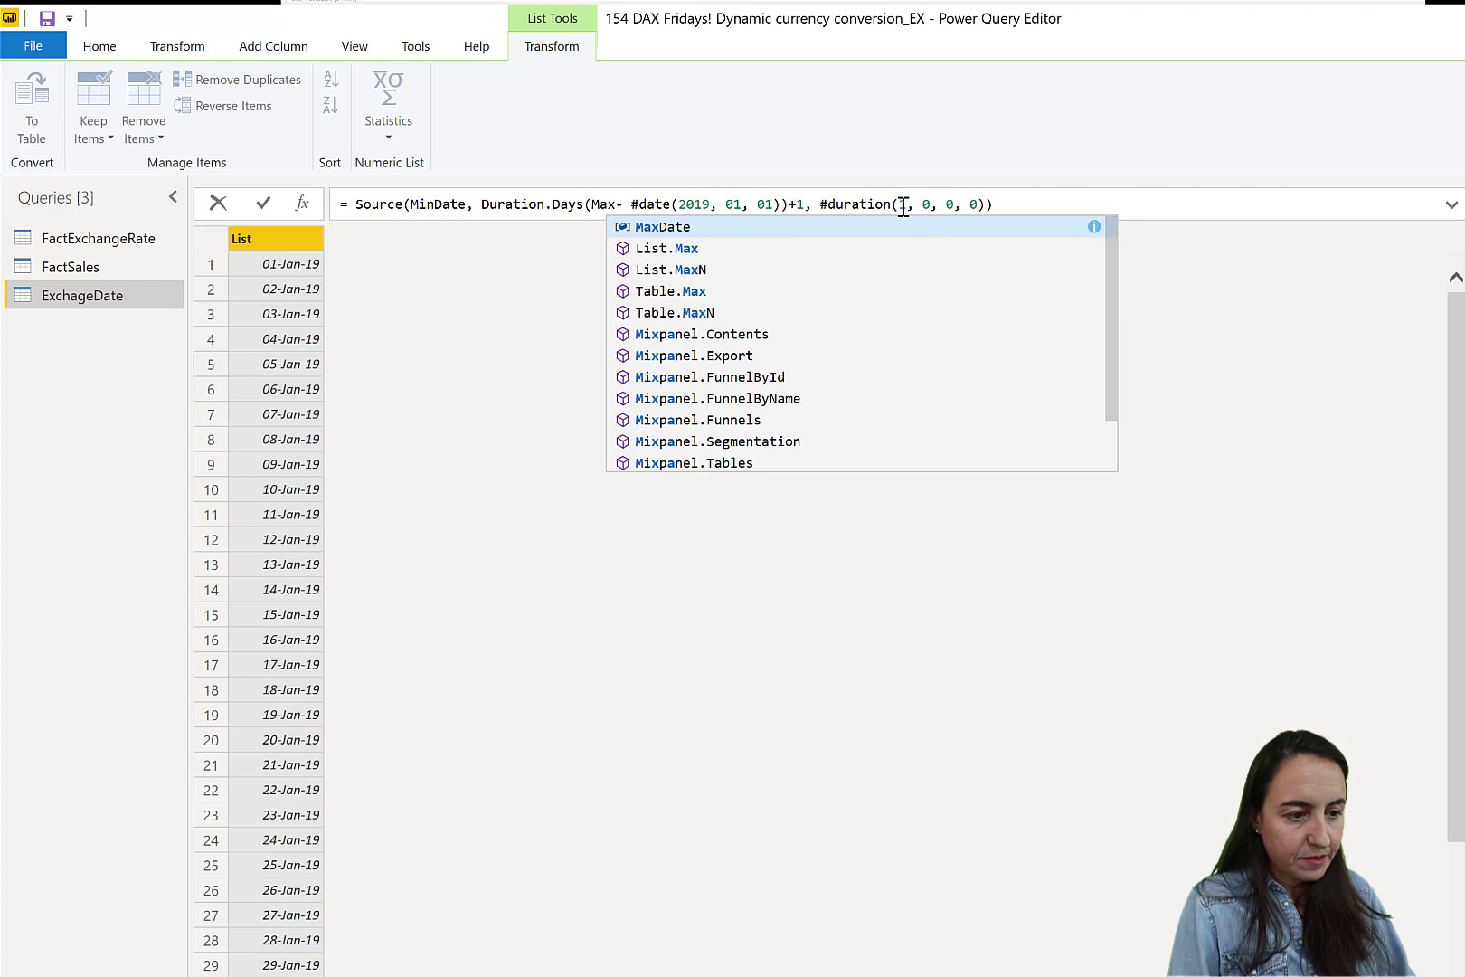
pyautogui.write('MinDate')
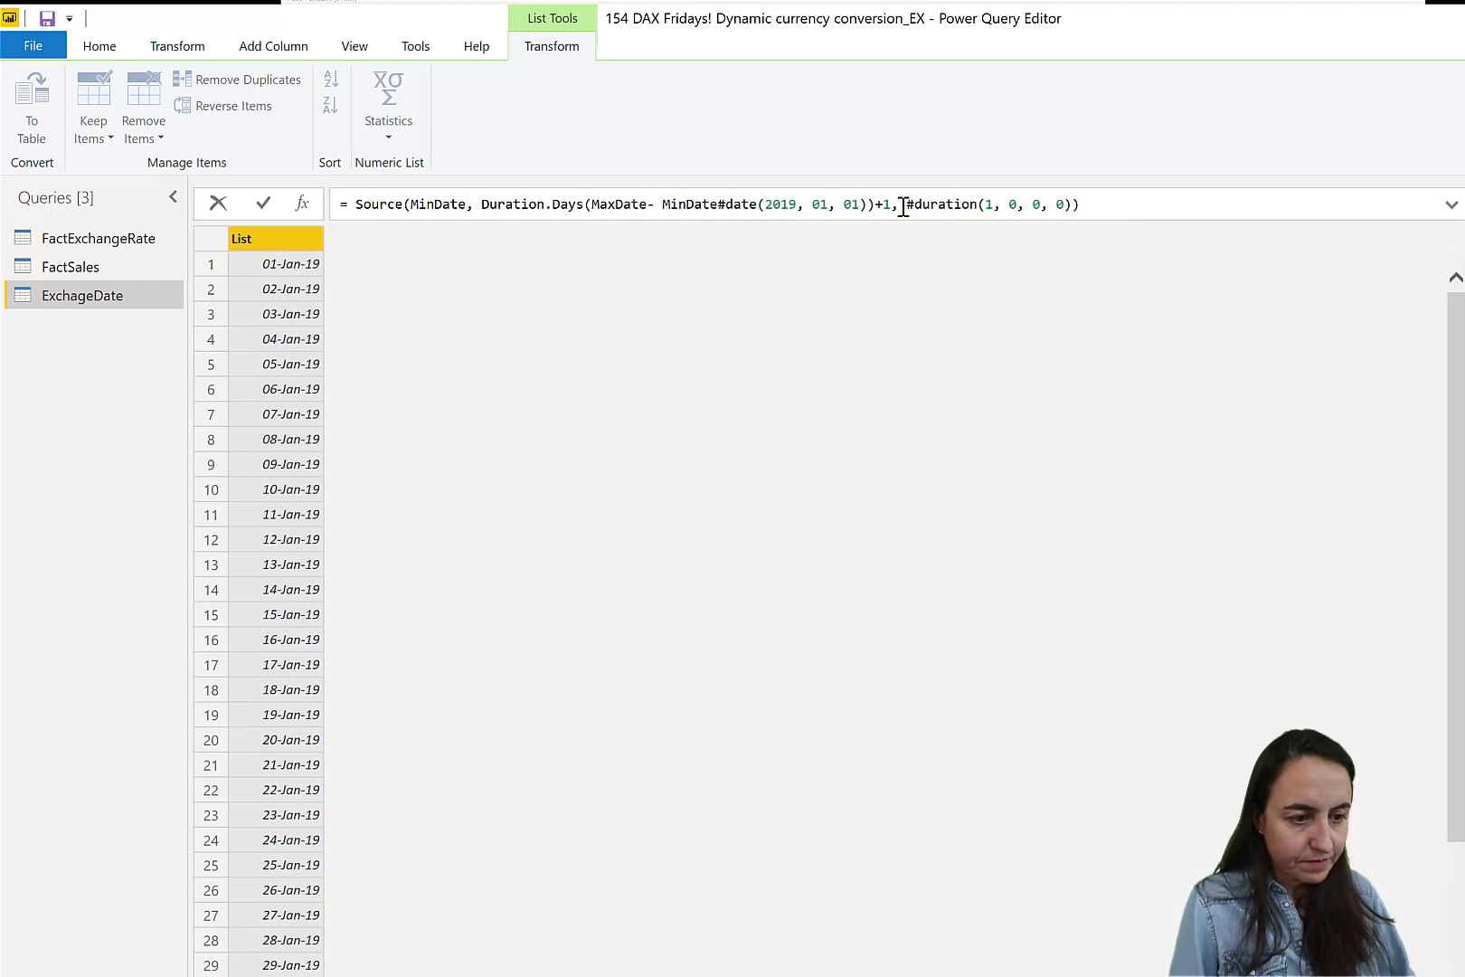
pyautogui.press('Delete')
pyautogui.press('Delete')
pyautogui.press('Delete')
pyautogui.press('Delete')
pyautogui.press('Delete')
pyautogui.press('Delete')
pyautogui.press('Delete')
pyautogui.press('Delete')
pyautogui.press('Delete')
pyautogui.press('Delete')
pyautogui.press('Delete')
pyautogui.press('Delete')
pyautogui.press('Delete')
pyautogui.press('Delete')
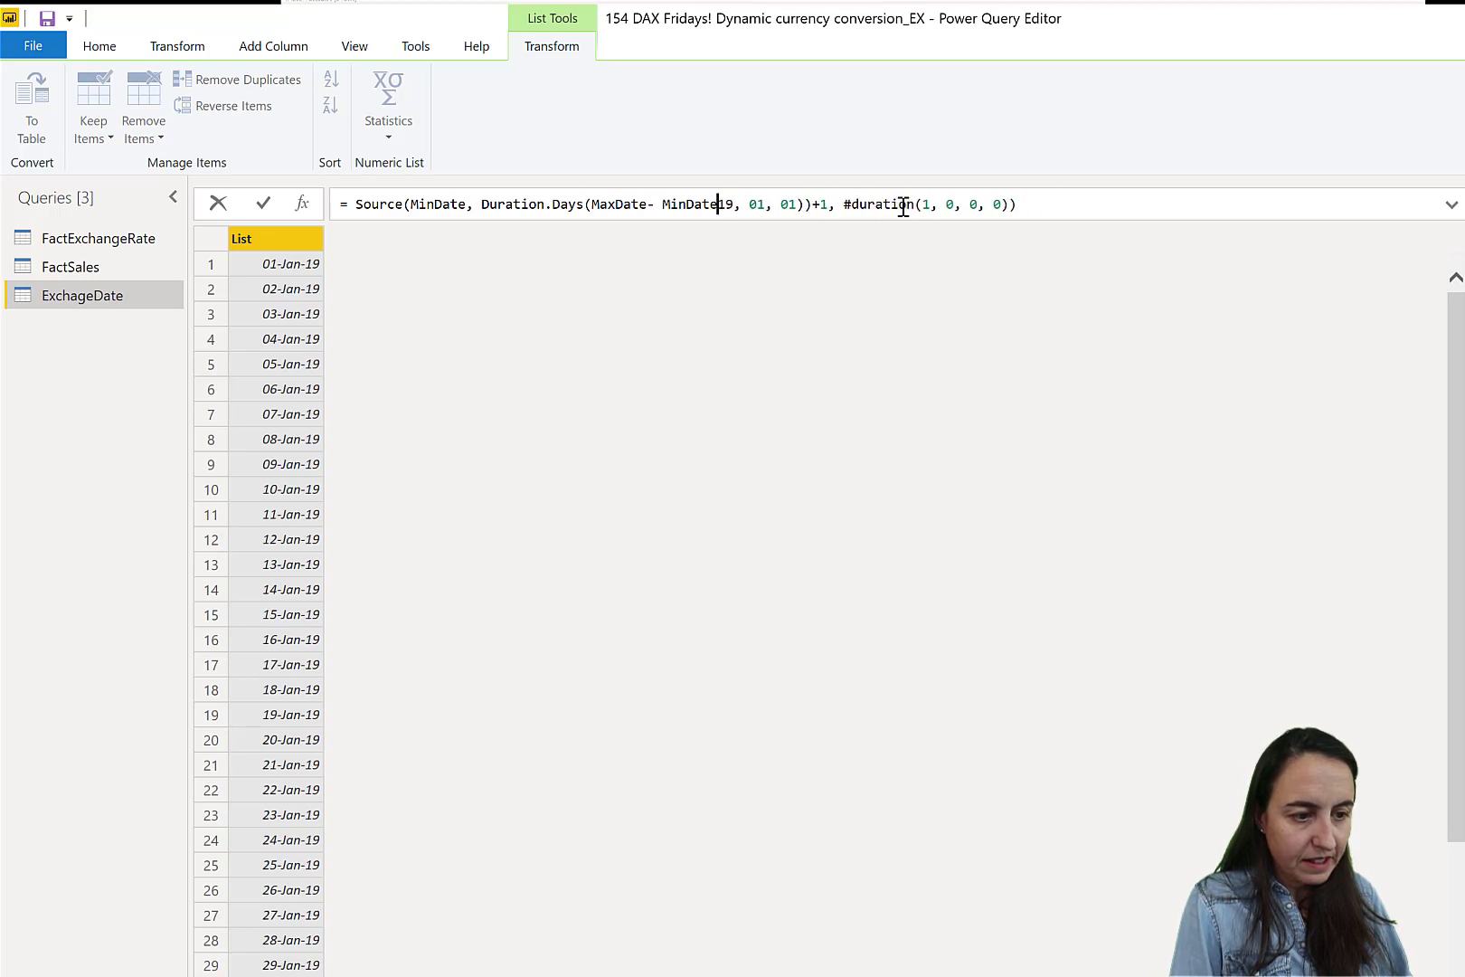
pyautogui.press('Delete')
pyautogui.press('Delete')
pyautogui.press('Delete')
pyautogui.press('Delete')
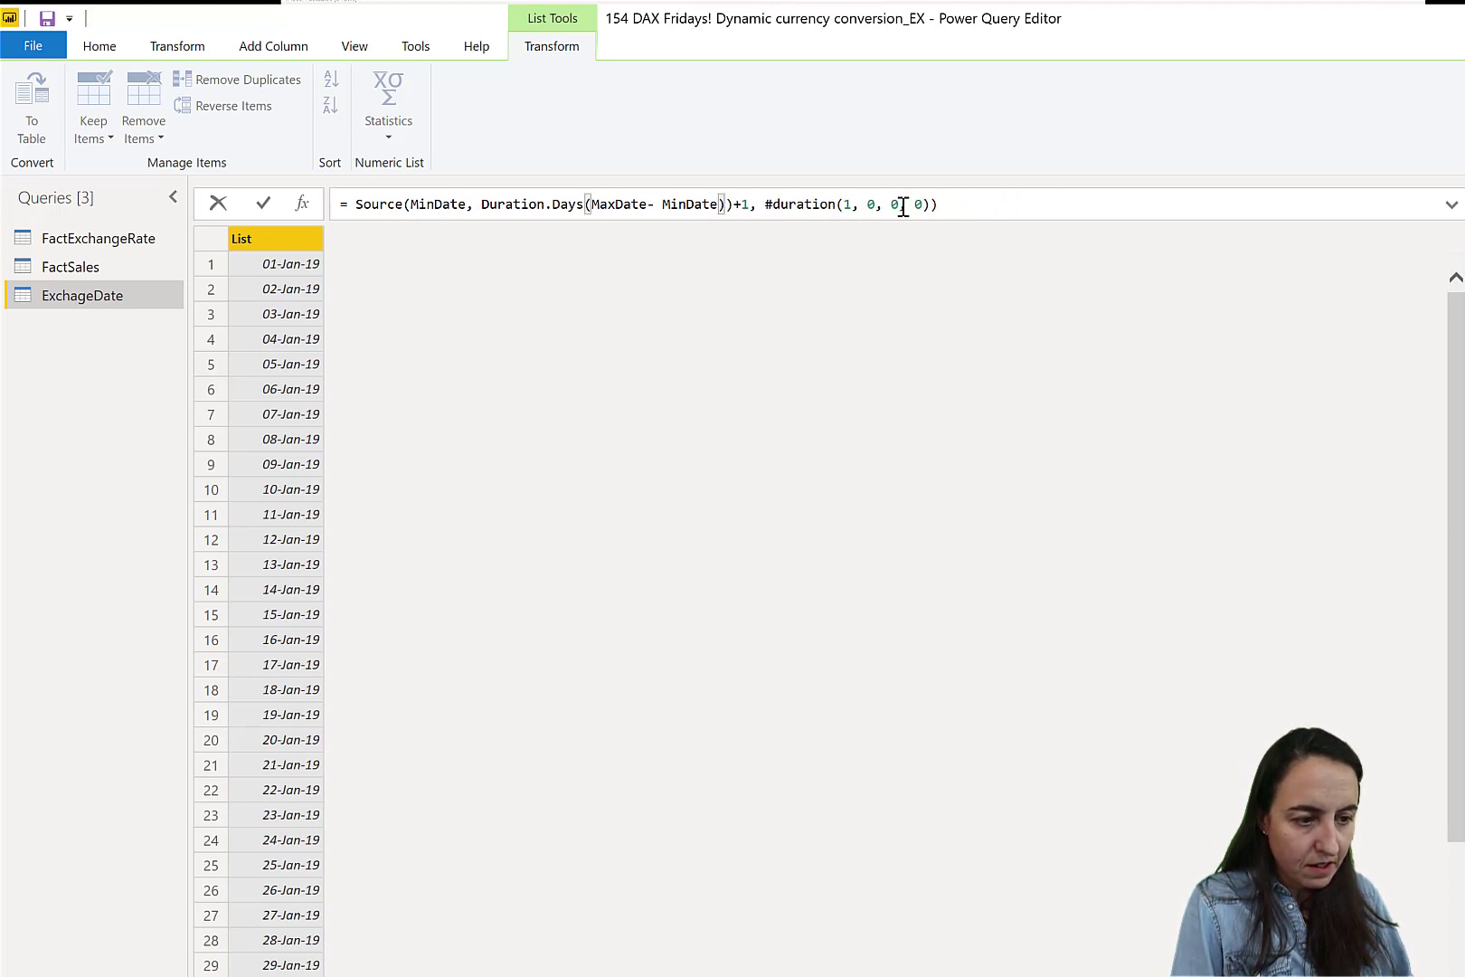
pyautogui.press('Delete')
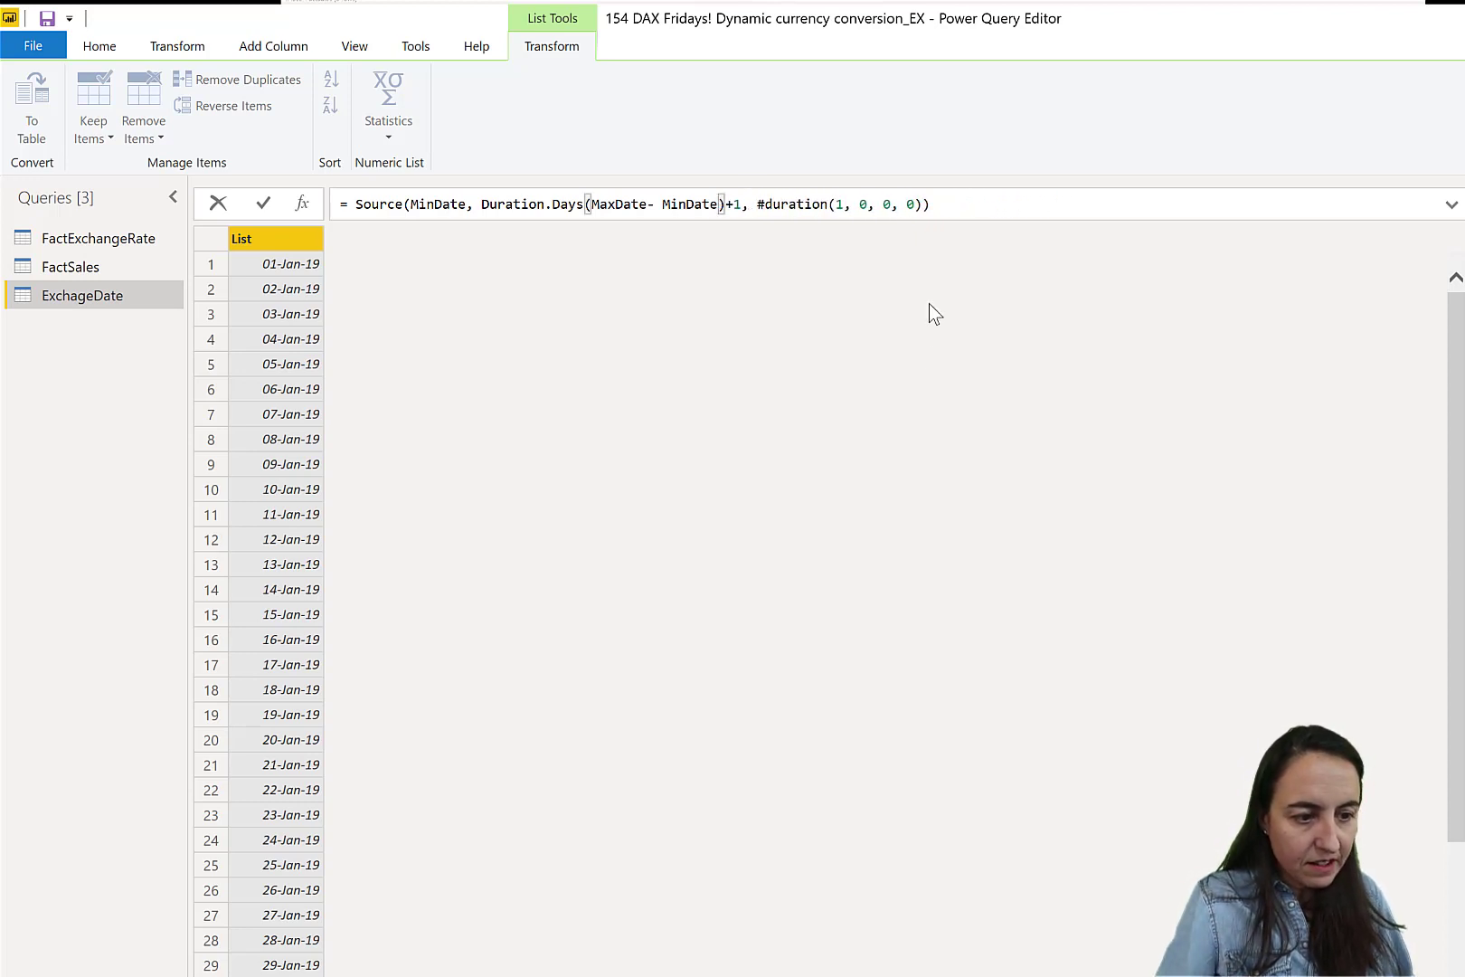
pyautogui.click(928, 348)
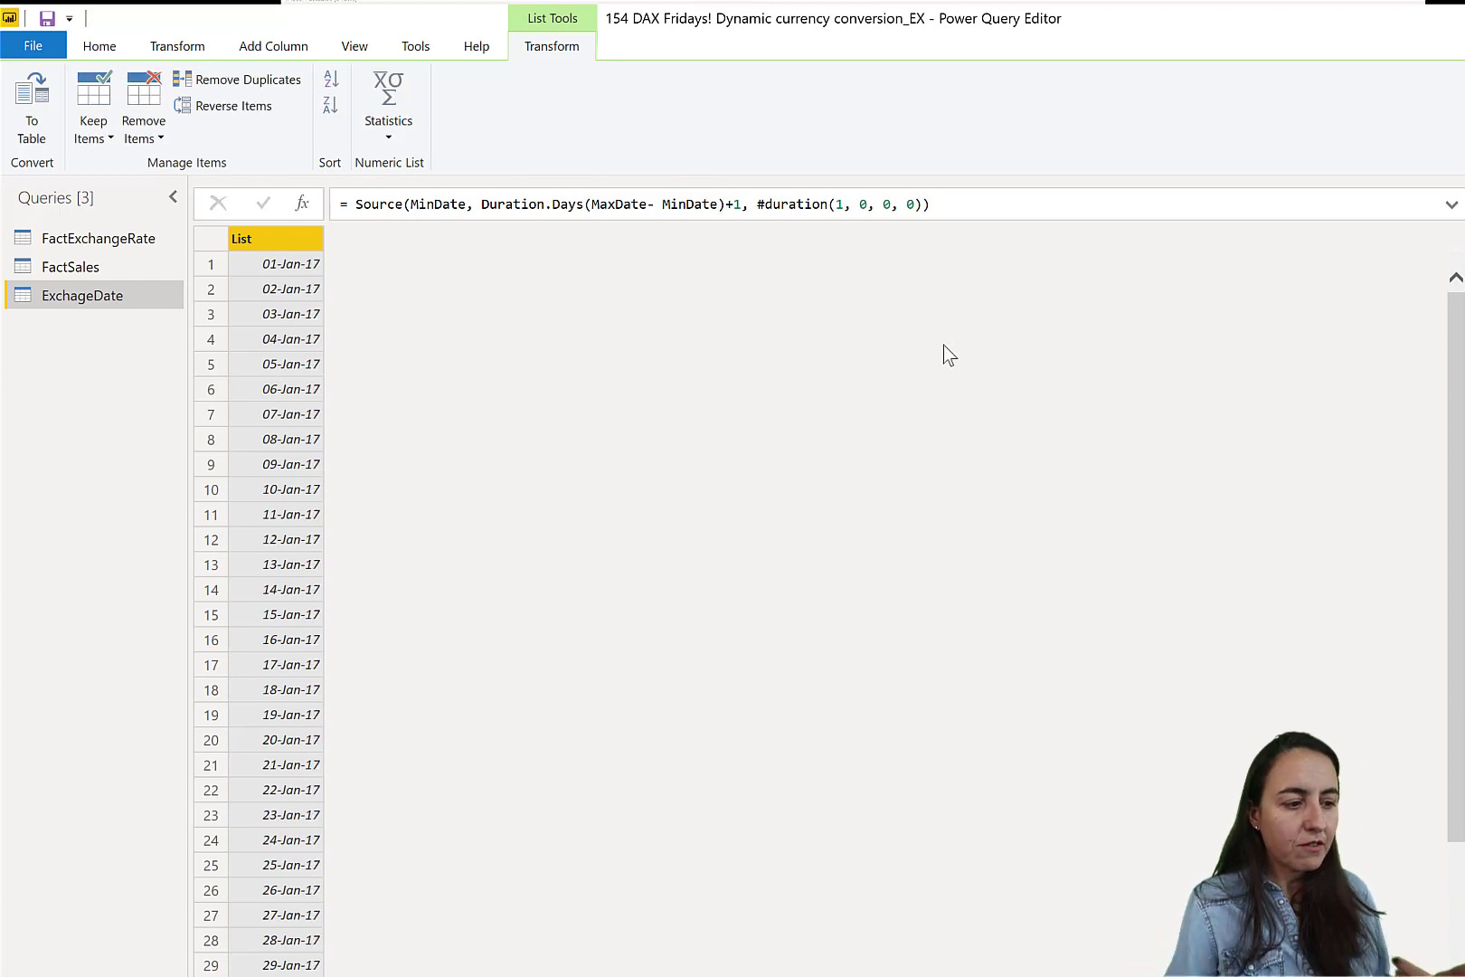
pyautogui.scroll(-8, 372, 832)
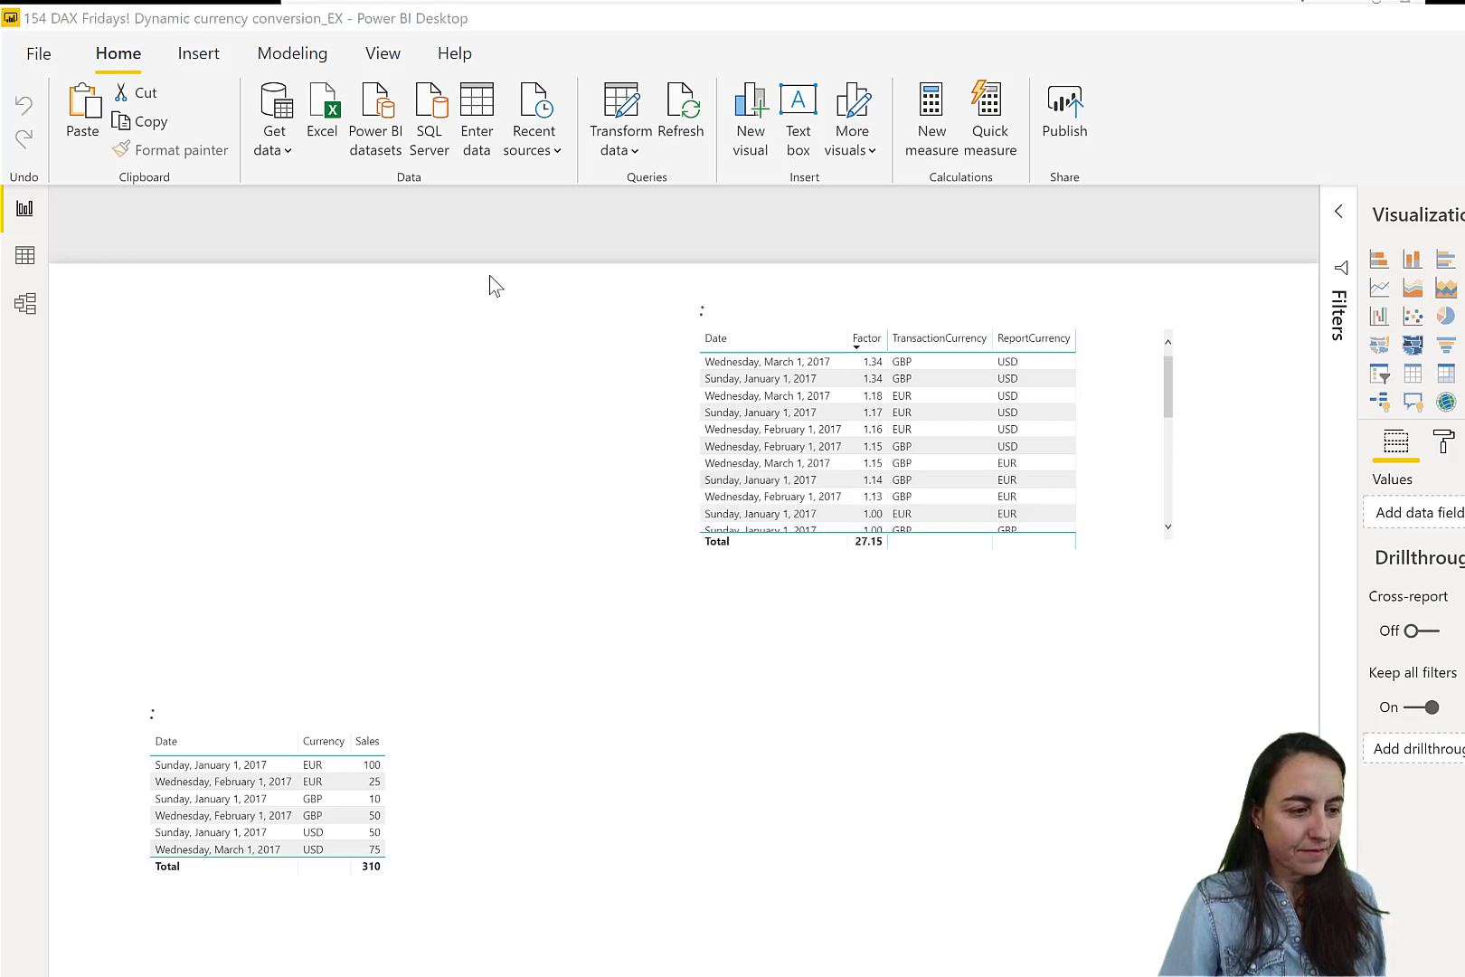
# Switch through Data view to the Model view diagram with ExchageDate, FactSales and FactExchangeRate
pyautogui.click(25, 255)
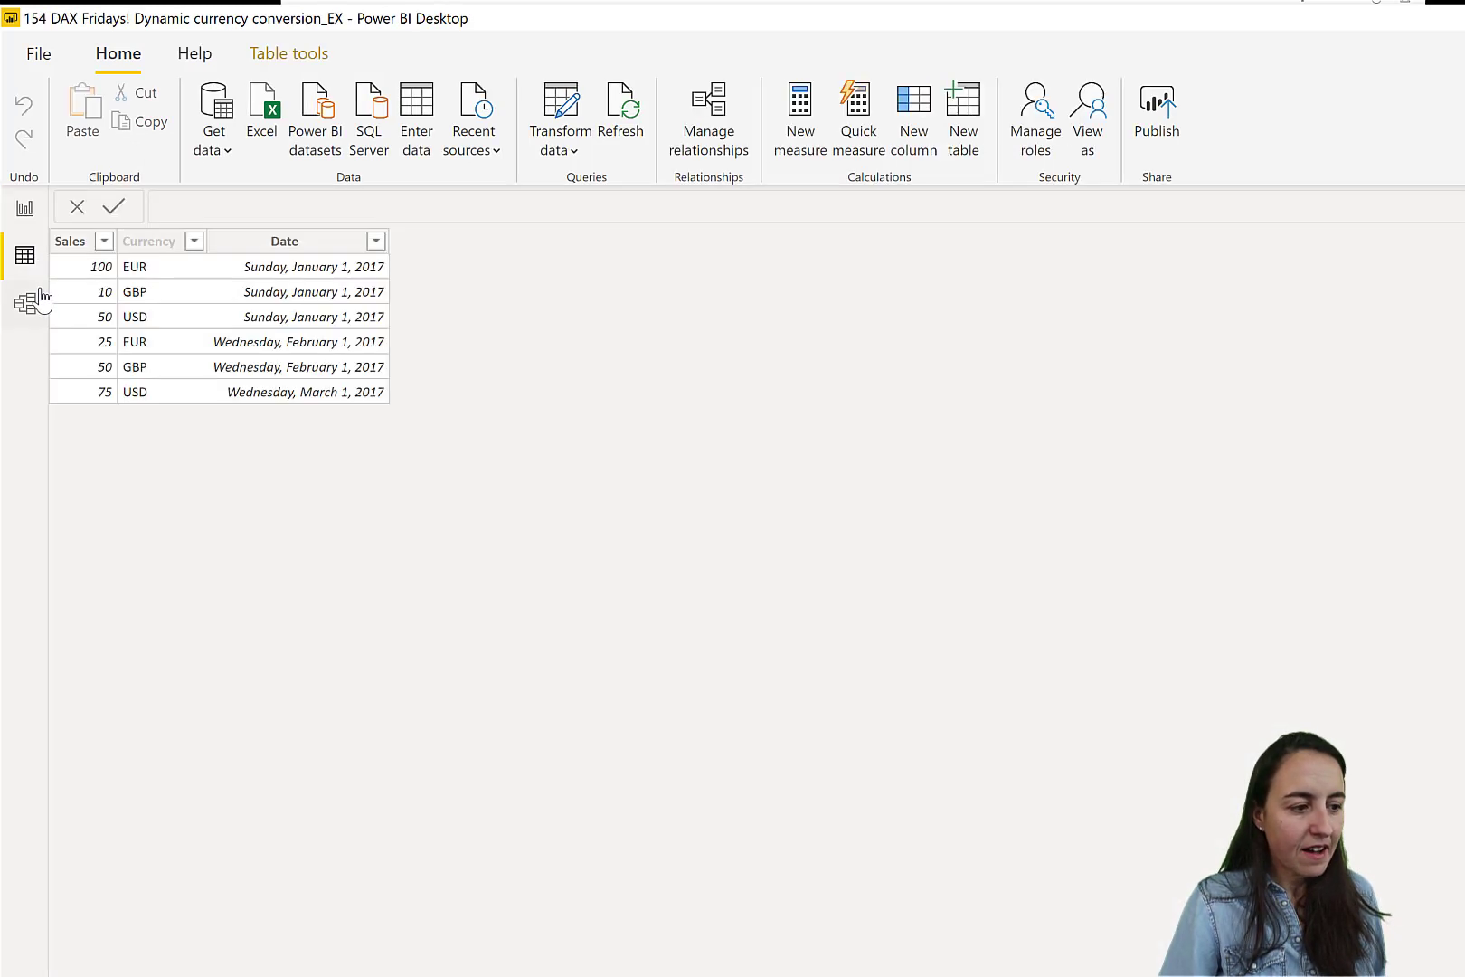
pyautogui.click(25, 305)
# Move the FactExchangeRate and ExchageDate cards together and unhide FactExchangeRate in report view
pyautogui.moveTo(749, 405); pyautogui.dragTo(405, 467)
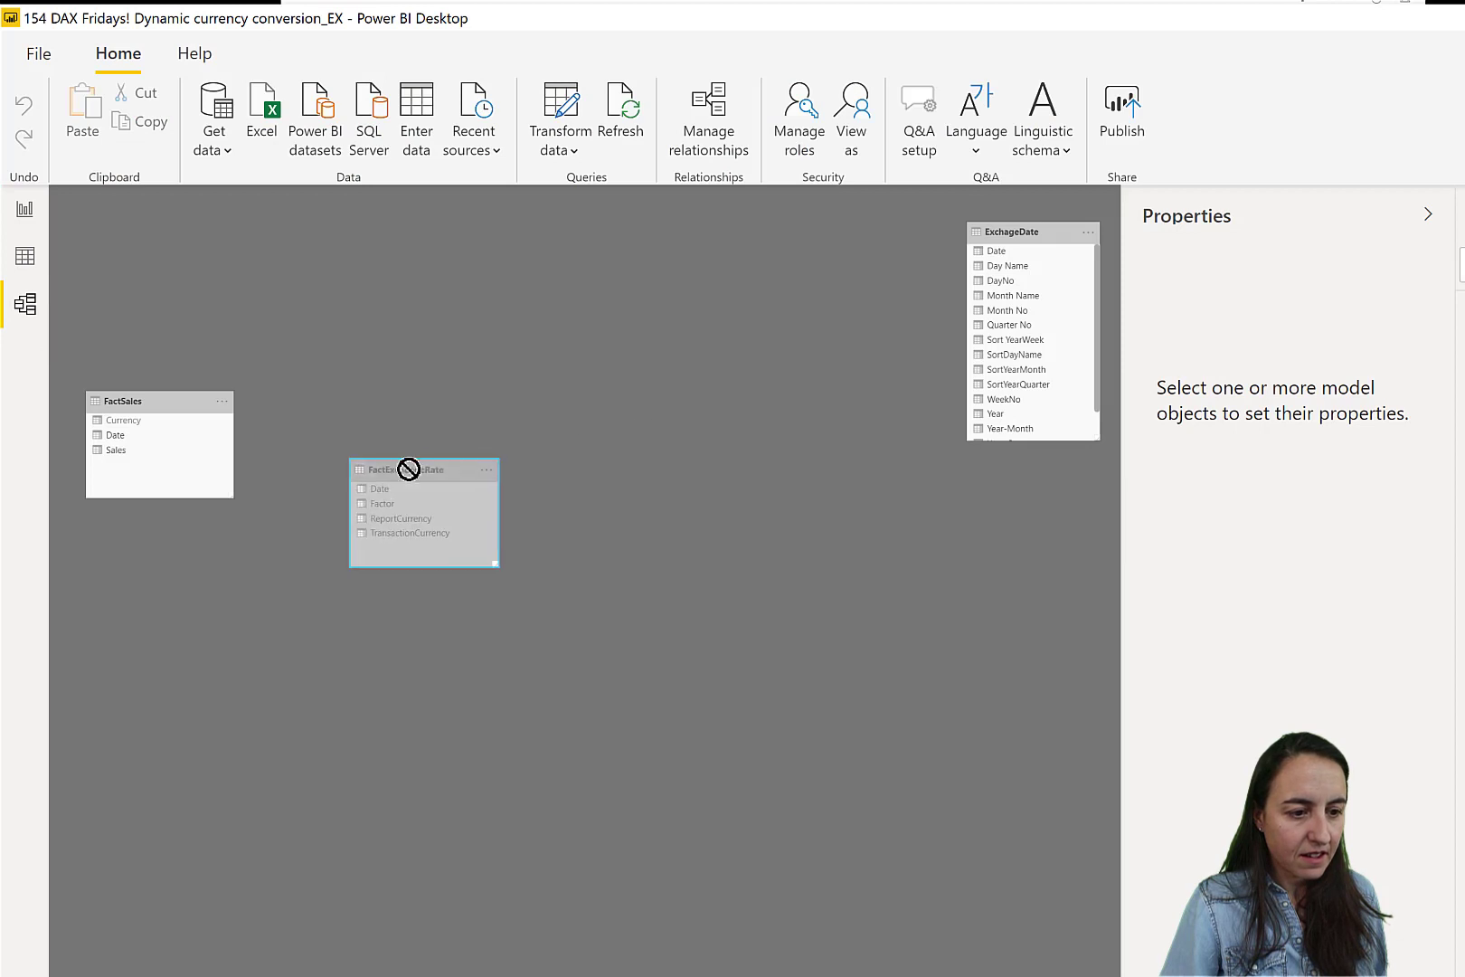
pyautogui.moveTo(1067, 239); pyautogui.dragTo(696, 272)
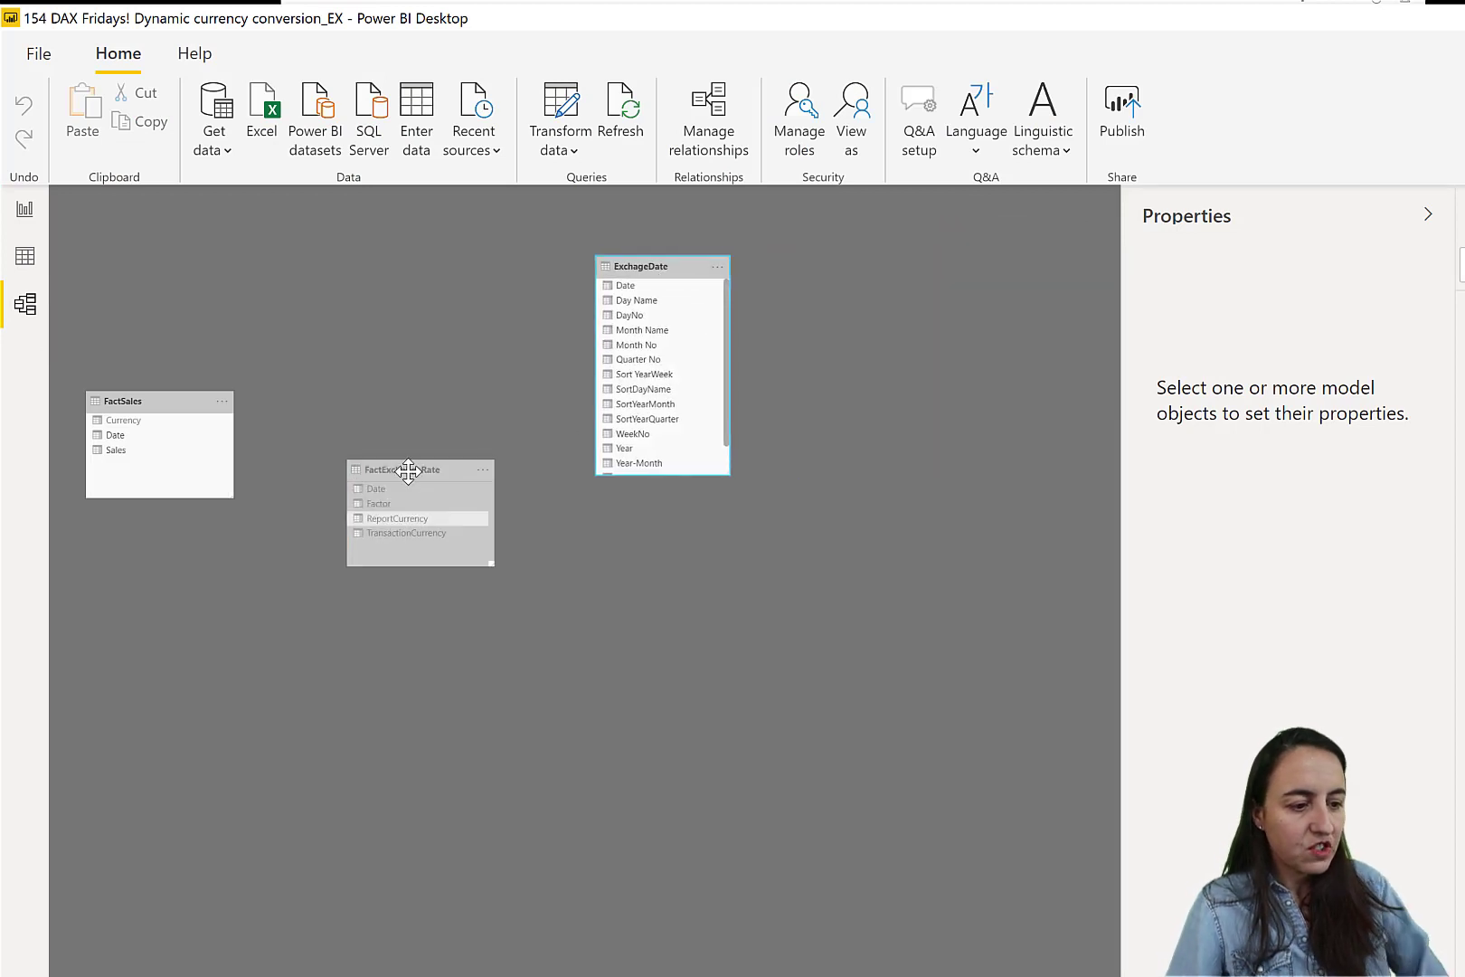
pyautogui.rightClick(1461, 345)
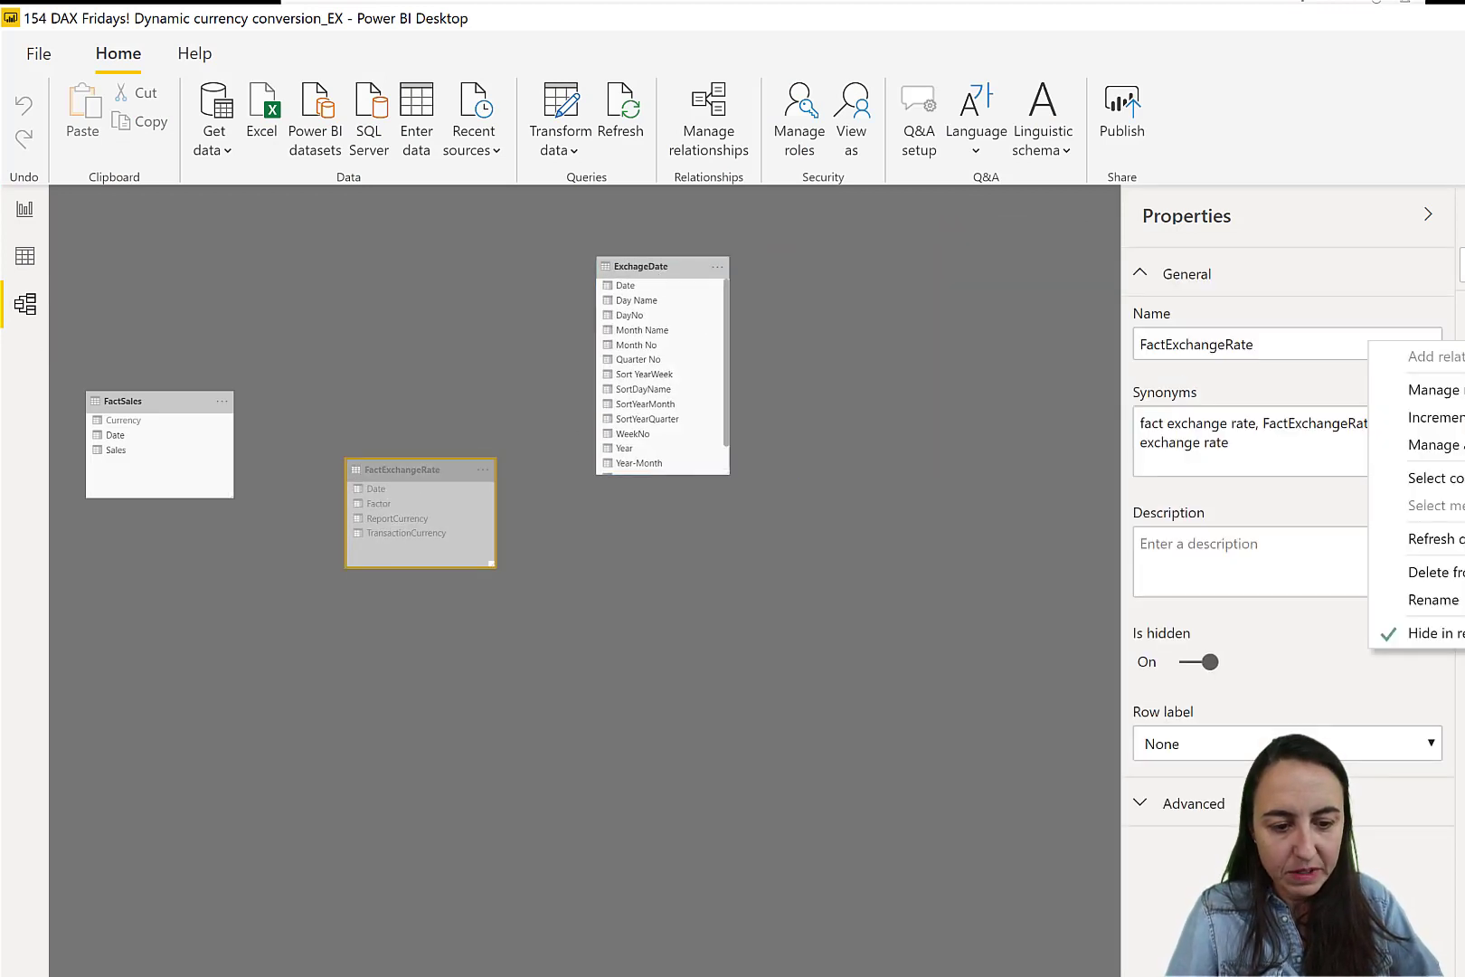
pyautogui.click(1433, 633)
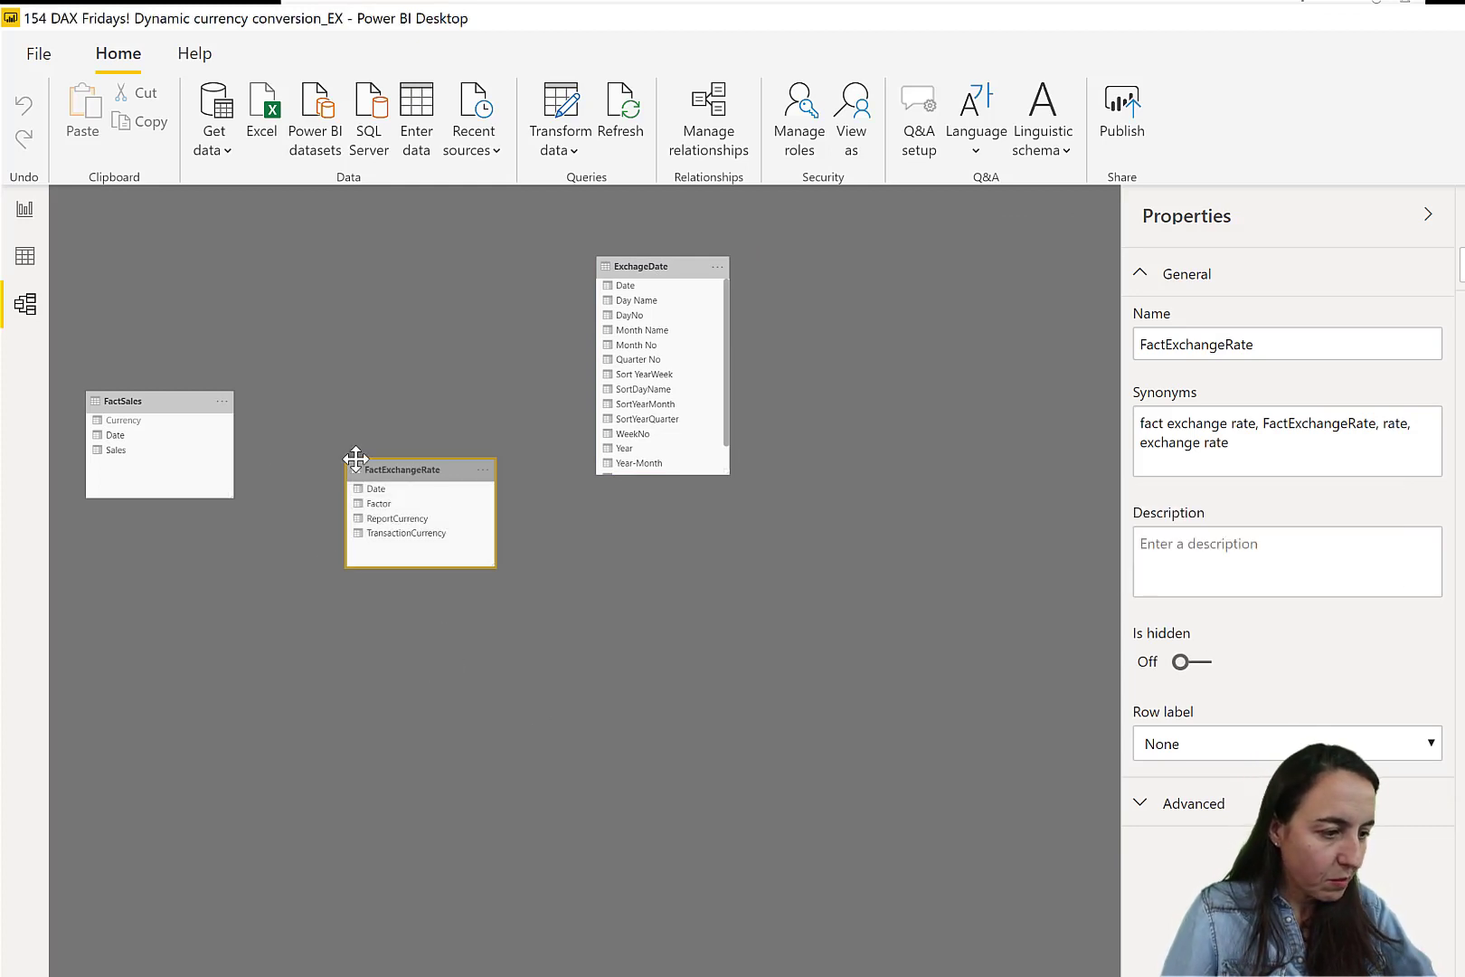
# Move FactSales up near the others and relate ExchageDate's Date to FactSales' Date
pyautogui.moveTo(162, 402); pyautogui.dragTo(366, 321)
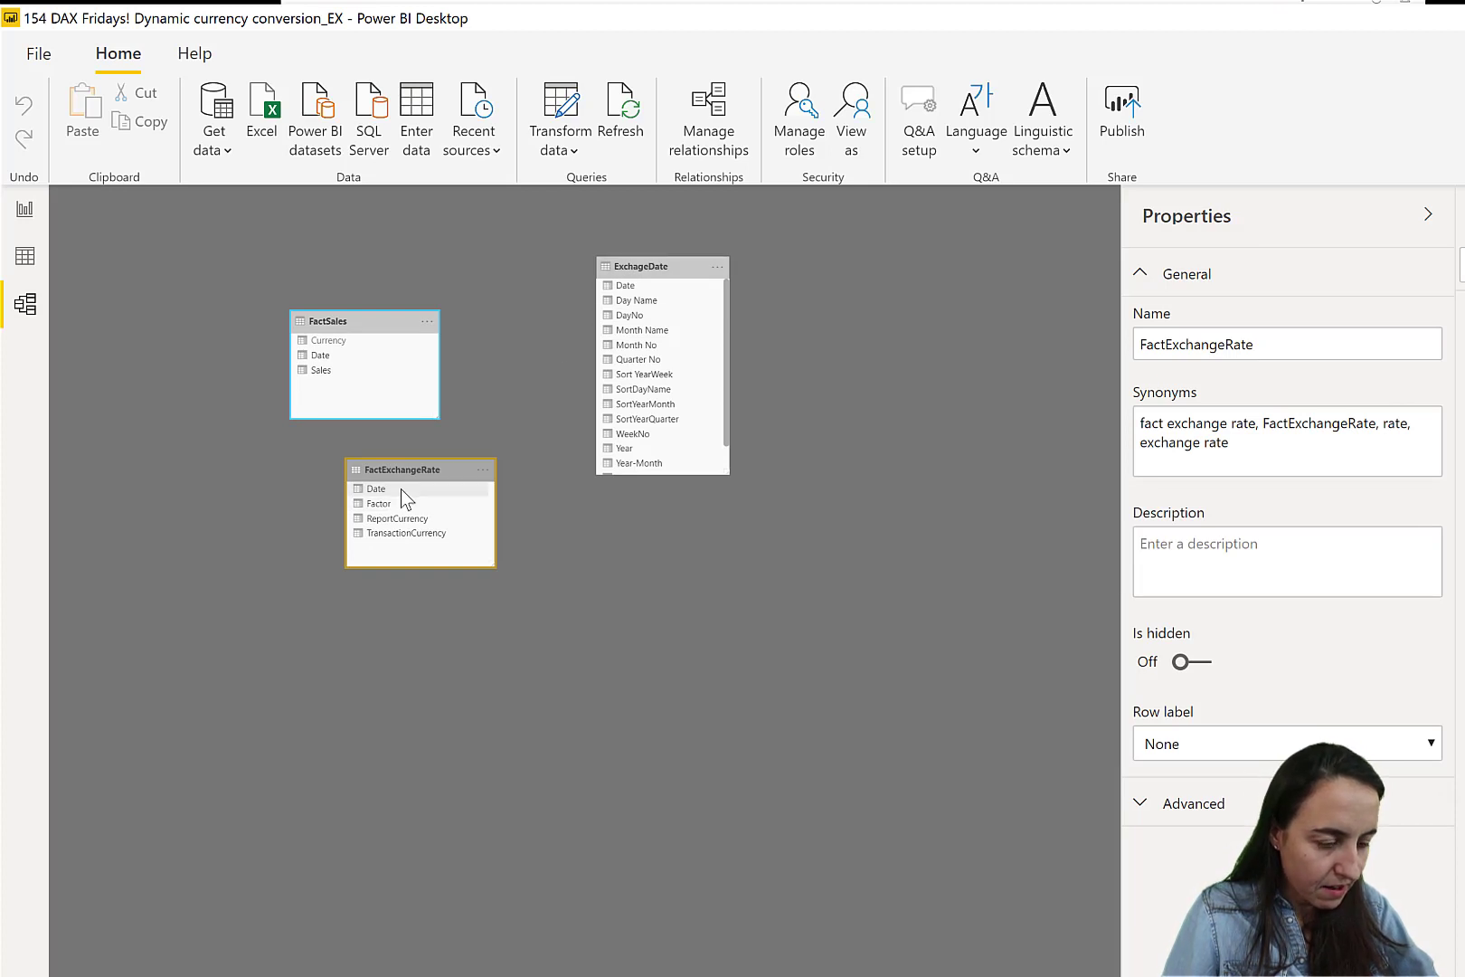
pyautogui.moveTo(624, 286); pyautogui.dragTo(364, 352)
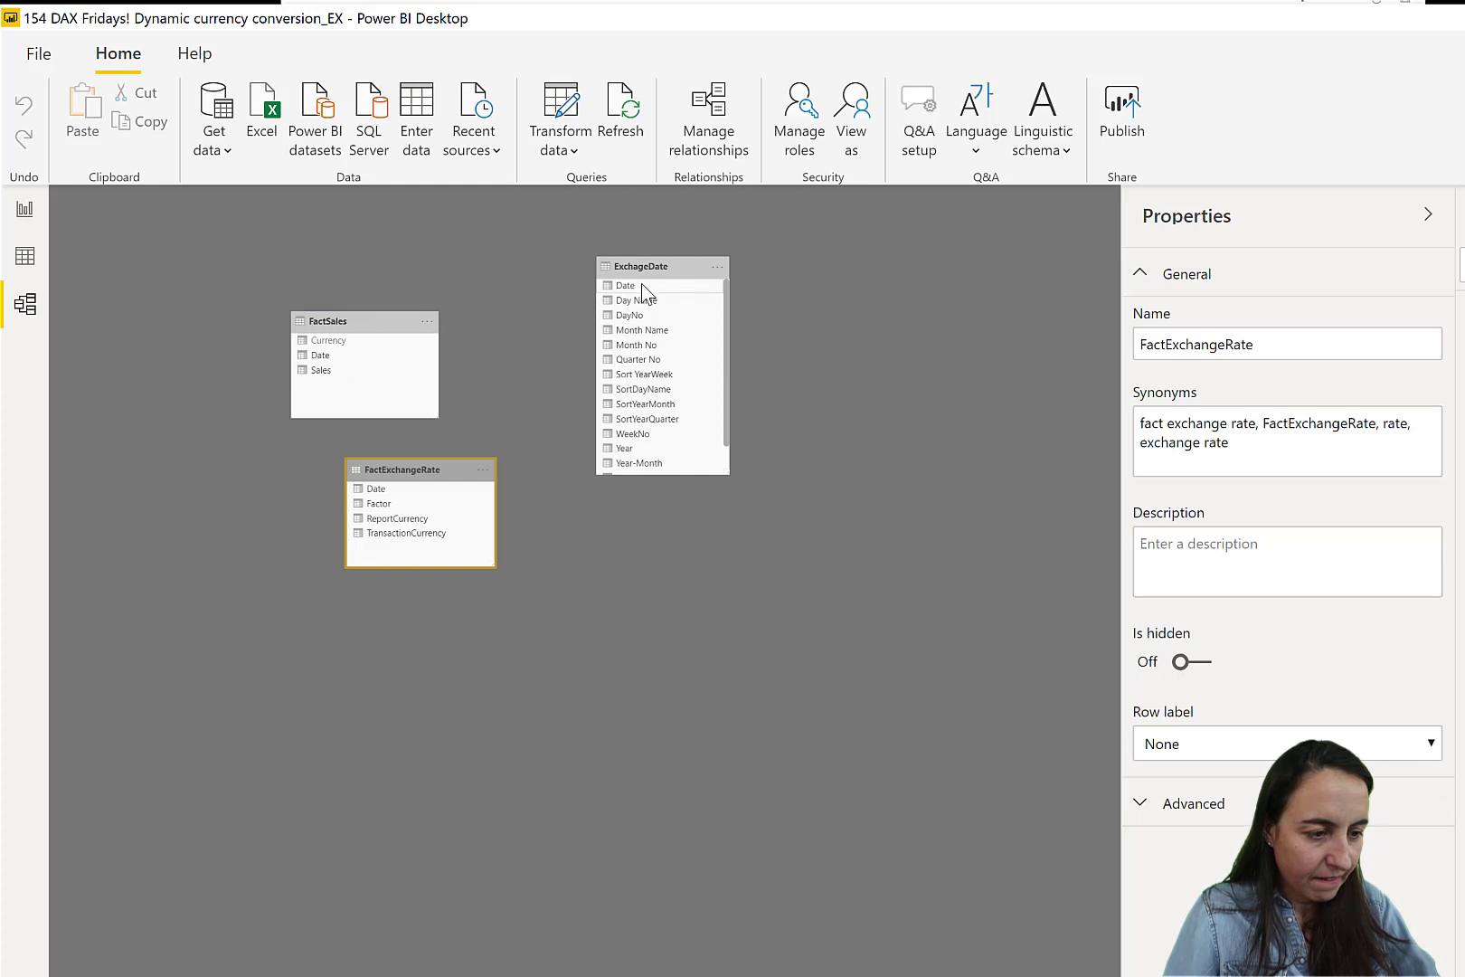
# Link FactExchangeRate's Date to ExchageDate, then relate FactSales Currency to FactExchangeRate TransactionCurrency
pyautogui.moveTo(419, 493); pyautogui.dragTo(493, 493)
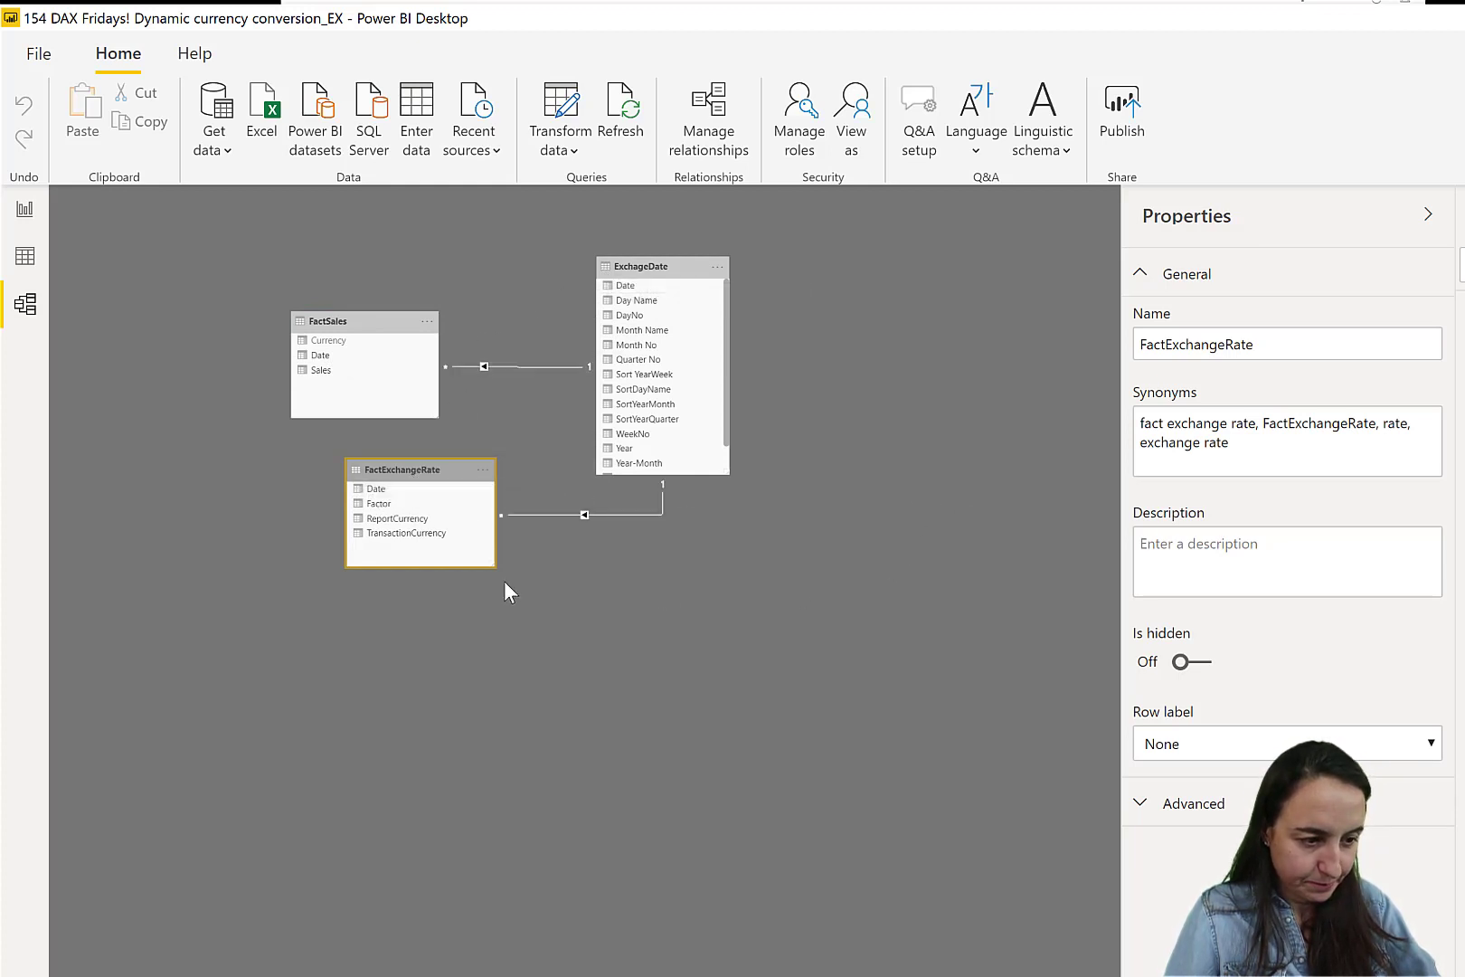
pyautogui.moveTo(397, 469); pyautogui.dragTo(406, 569)
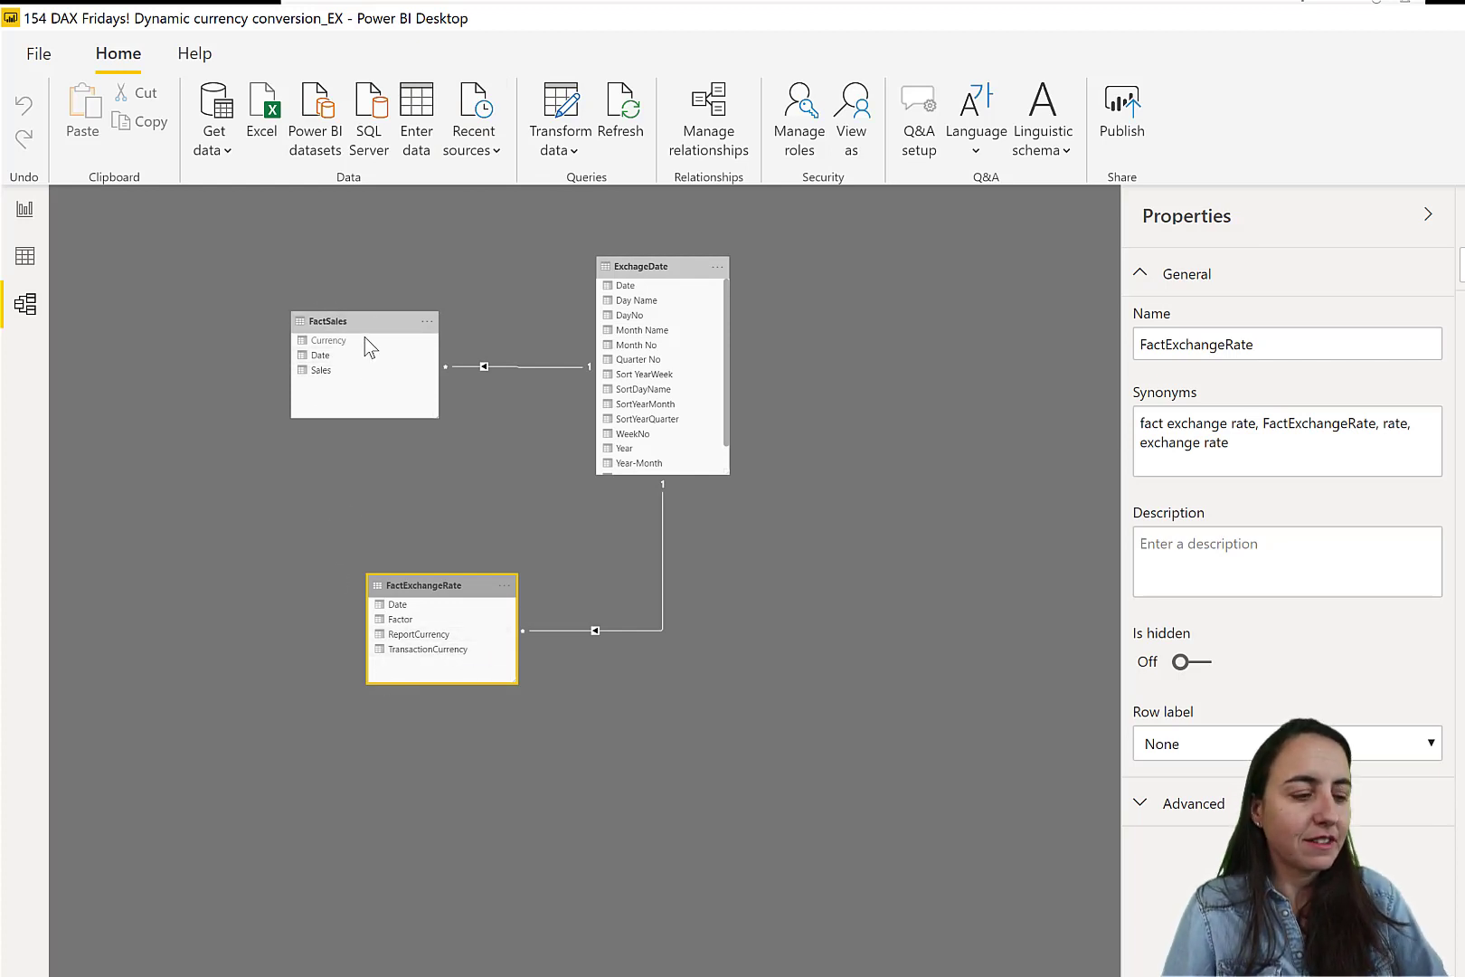
pyautogui.moveTo(417, 353); pyautogui.dragTo(449, 648)
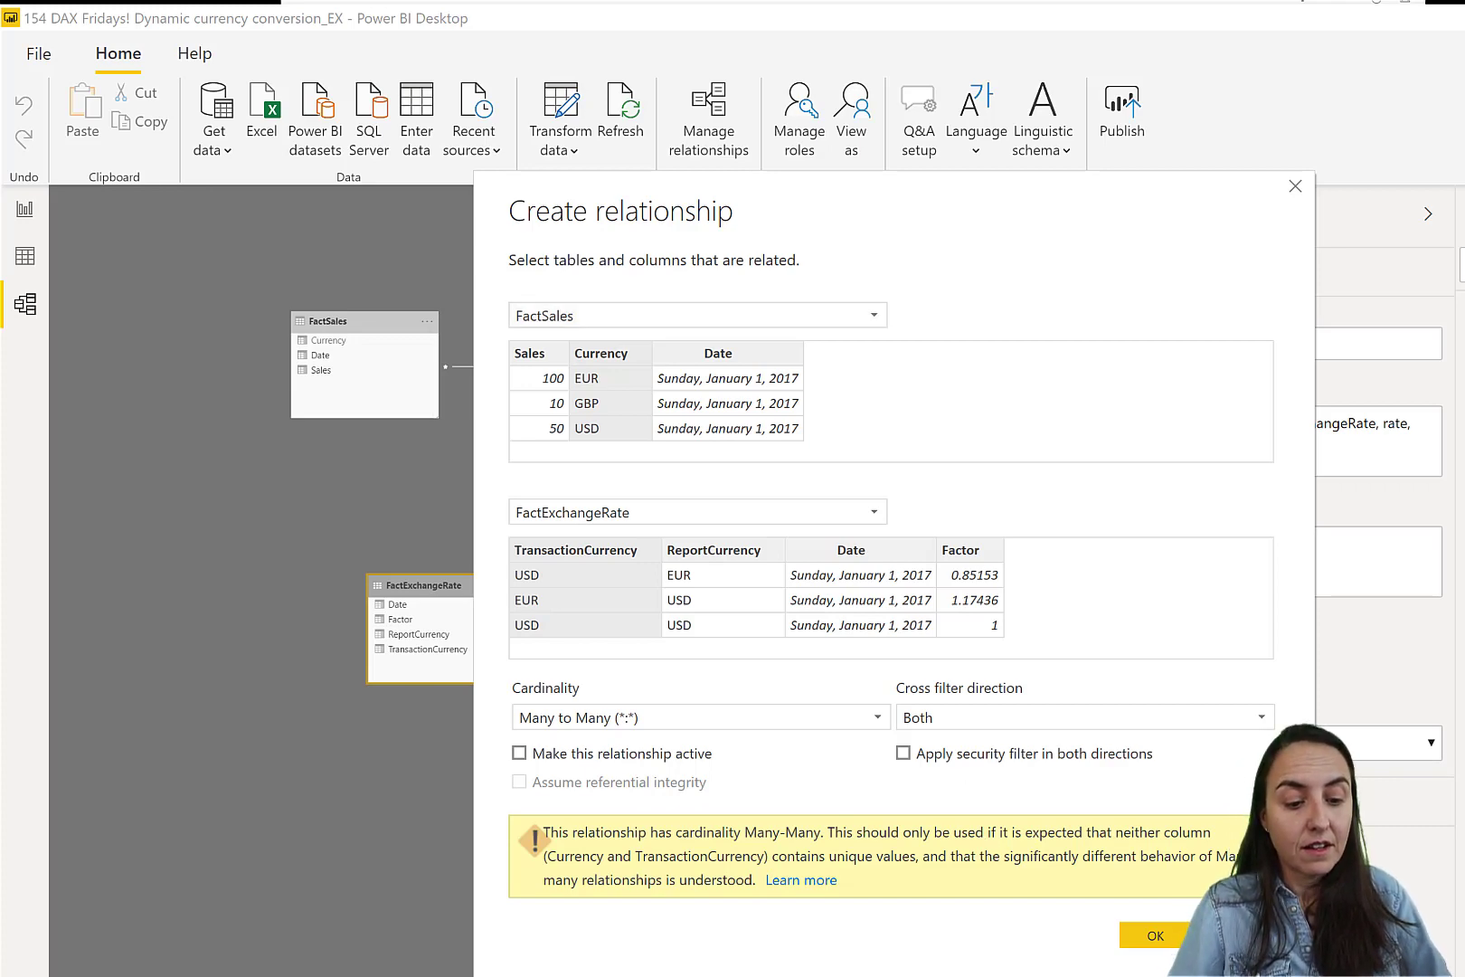
# Cancel the Many to Many relationship and launch Transform data from Data view
pyautogui.press('Escape')
pyautogui.click(25, 258)
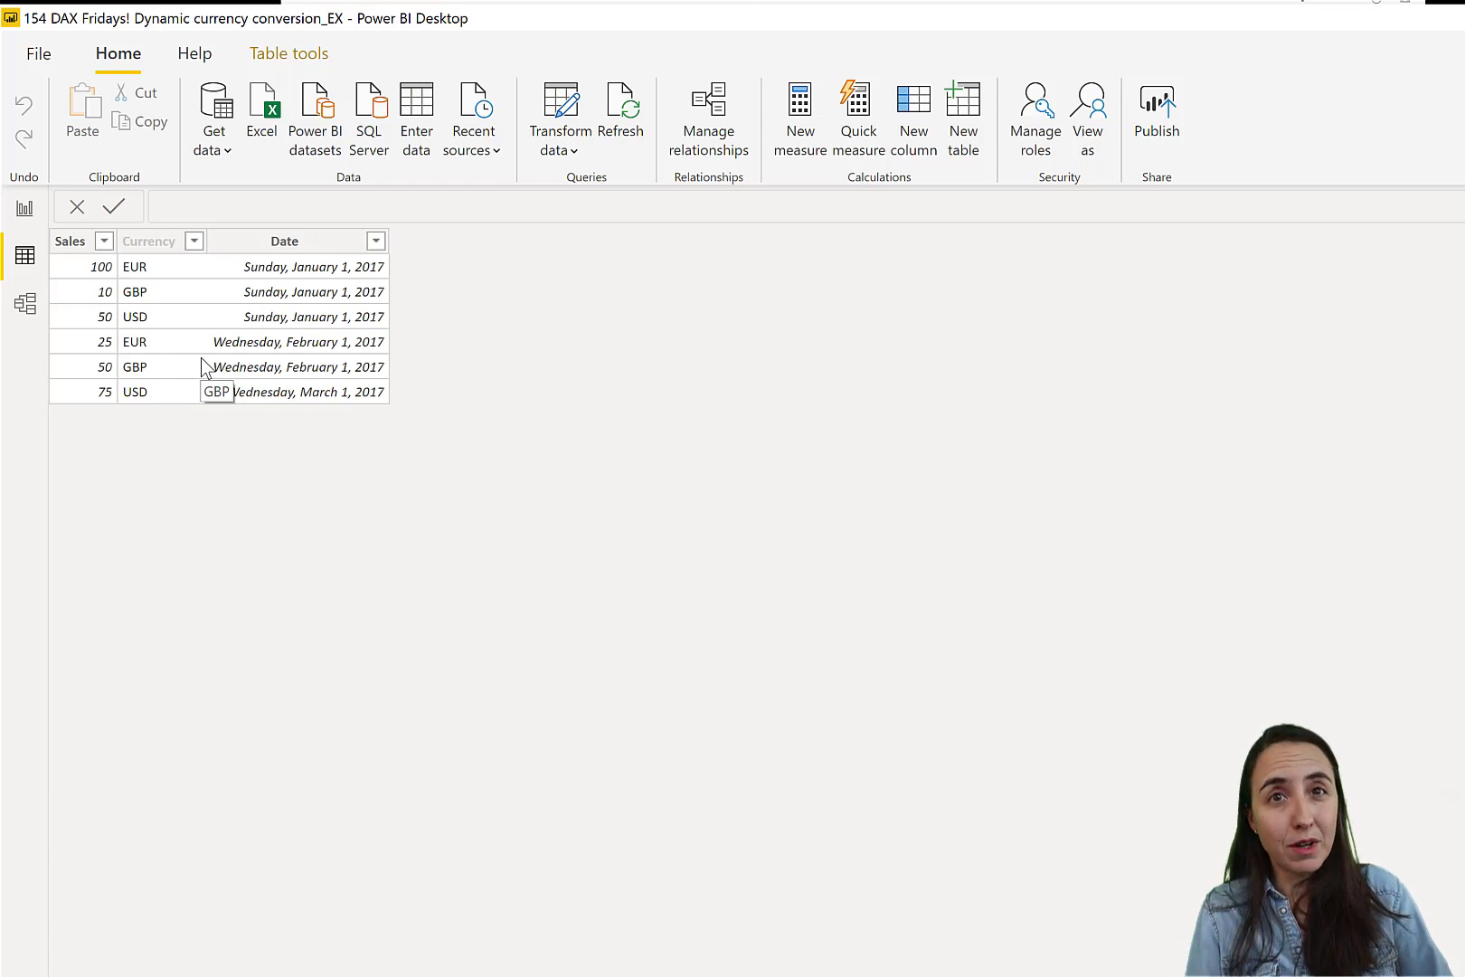
pyautogui.click(571, 95)
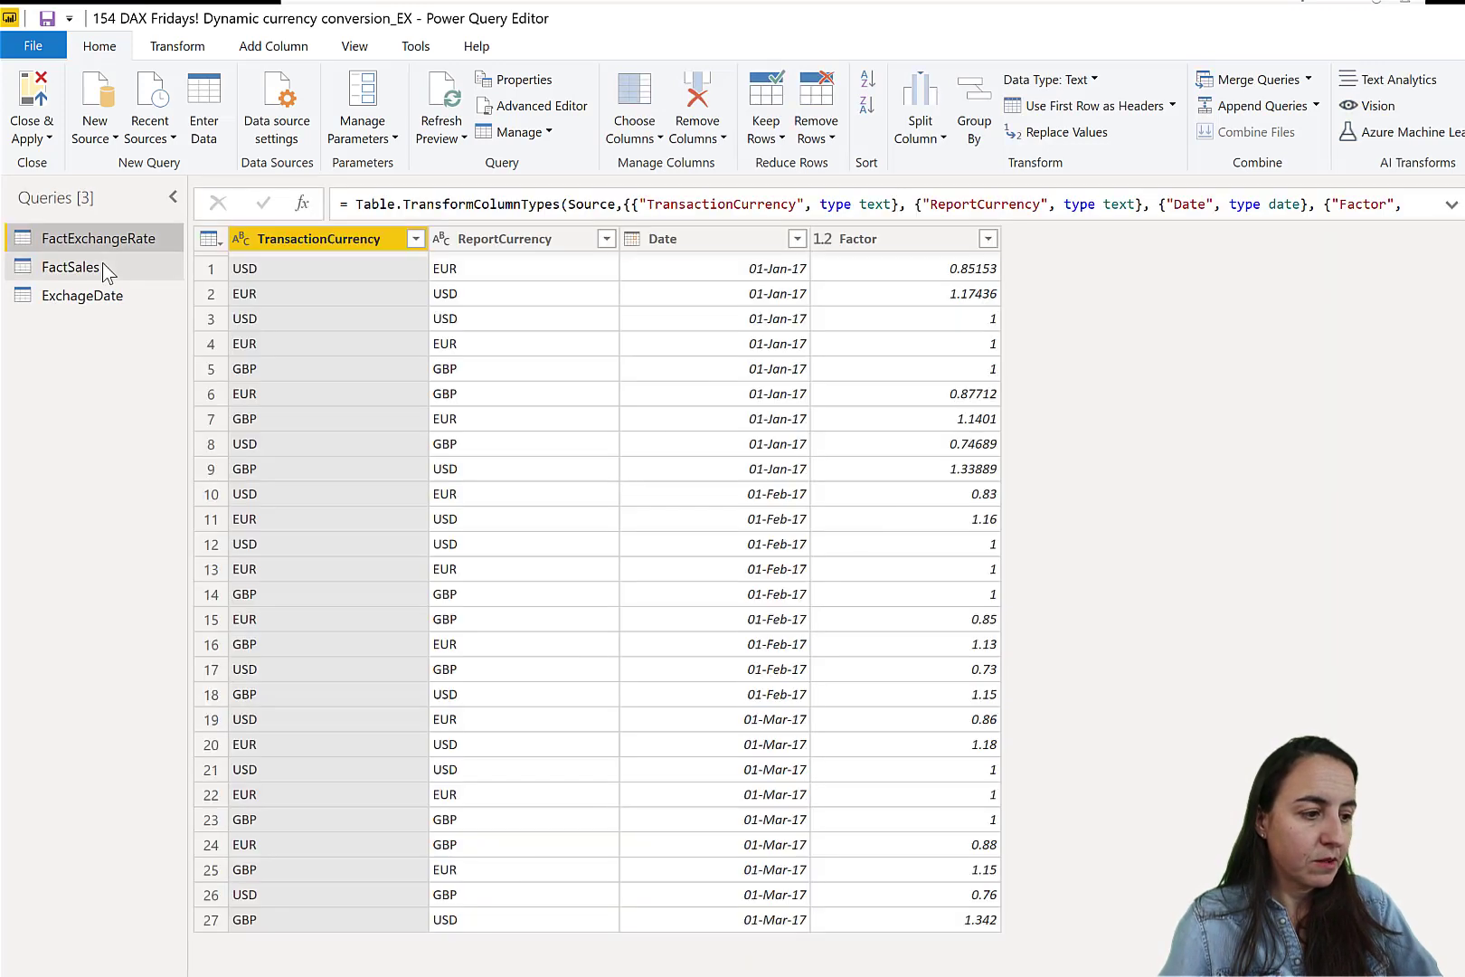
# Turn FactSales' Currency column into a new TransactionCurrency query converted to a table
pyautogui.click(102, 264)
pyautogui.click(515, 238)
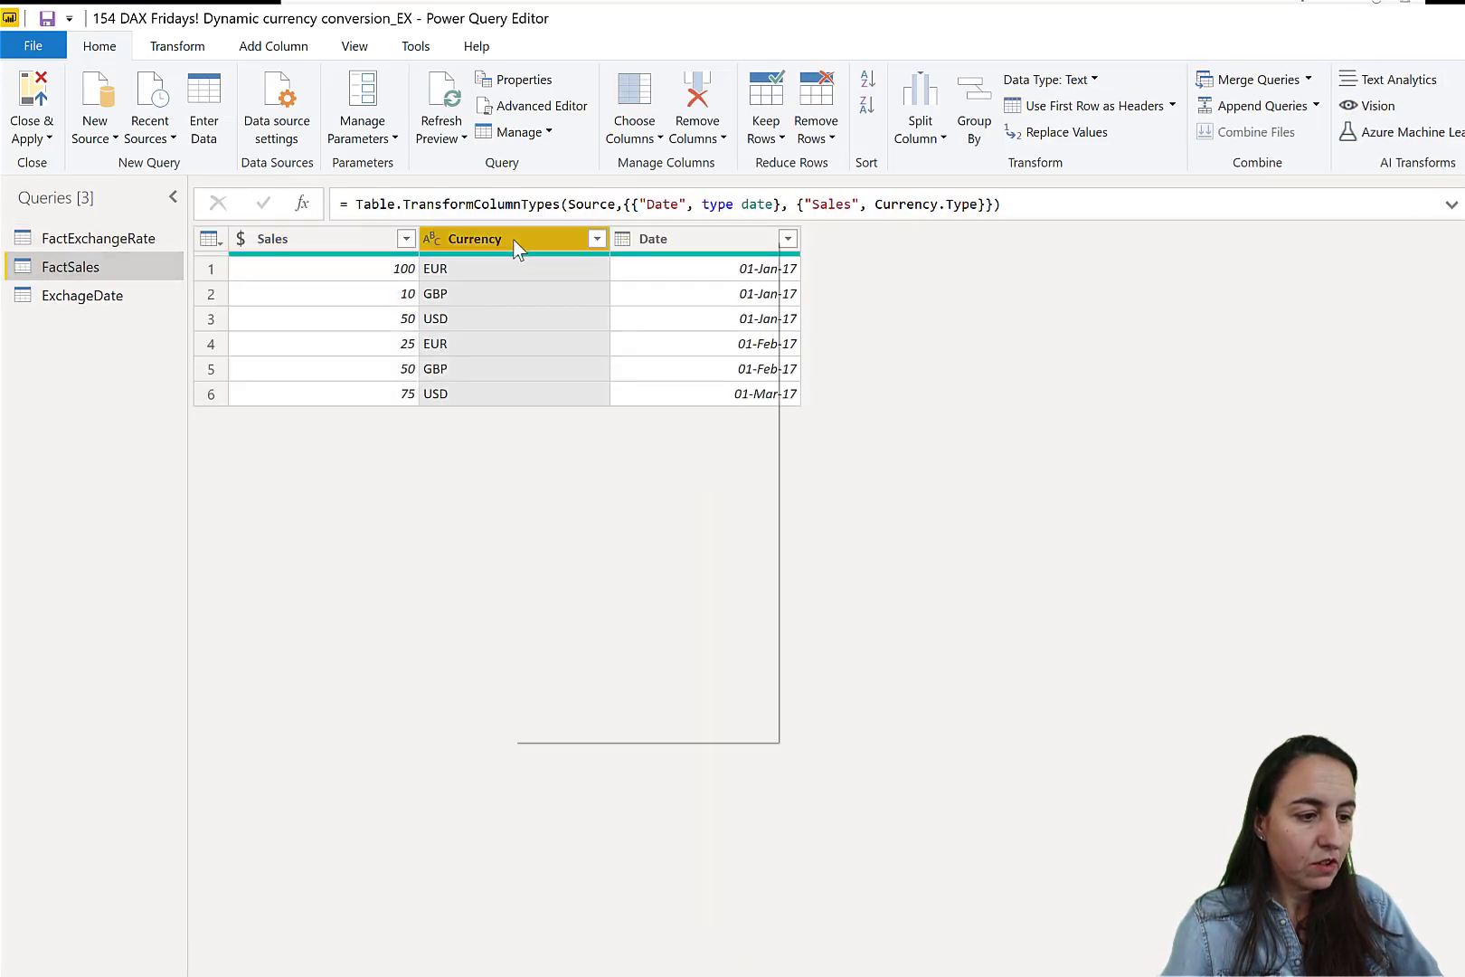
pyautogui.click(630, 731)
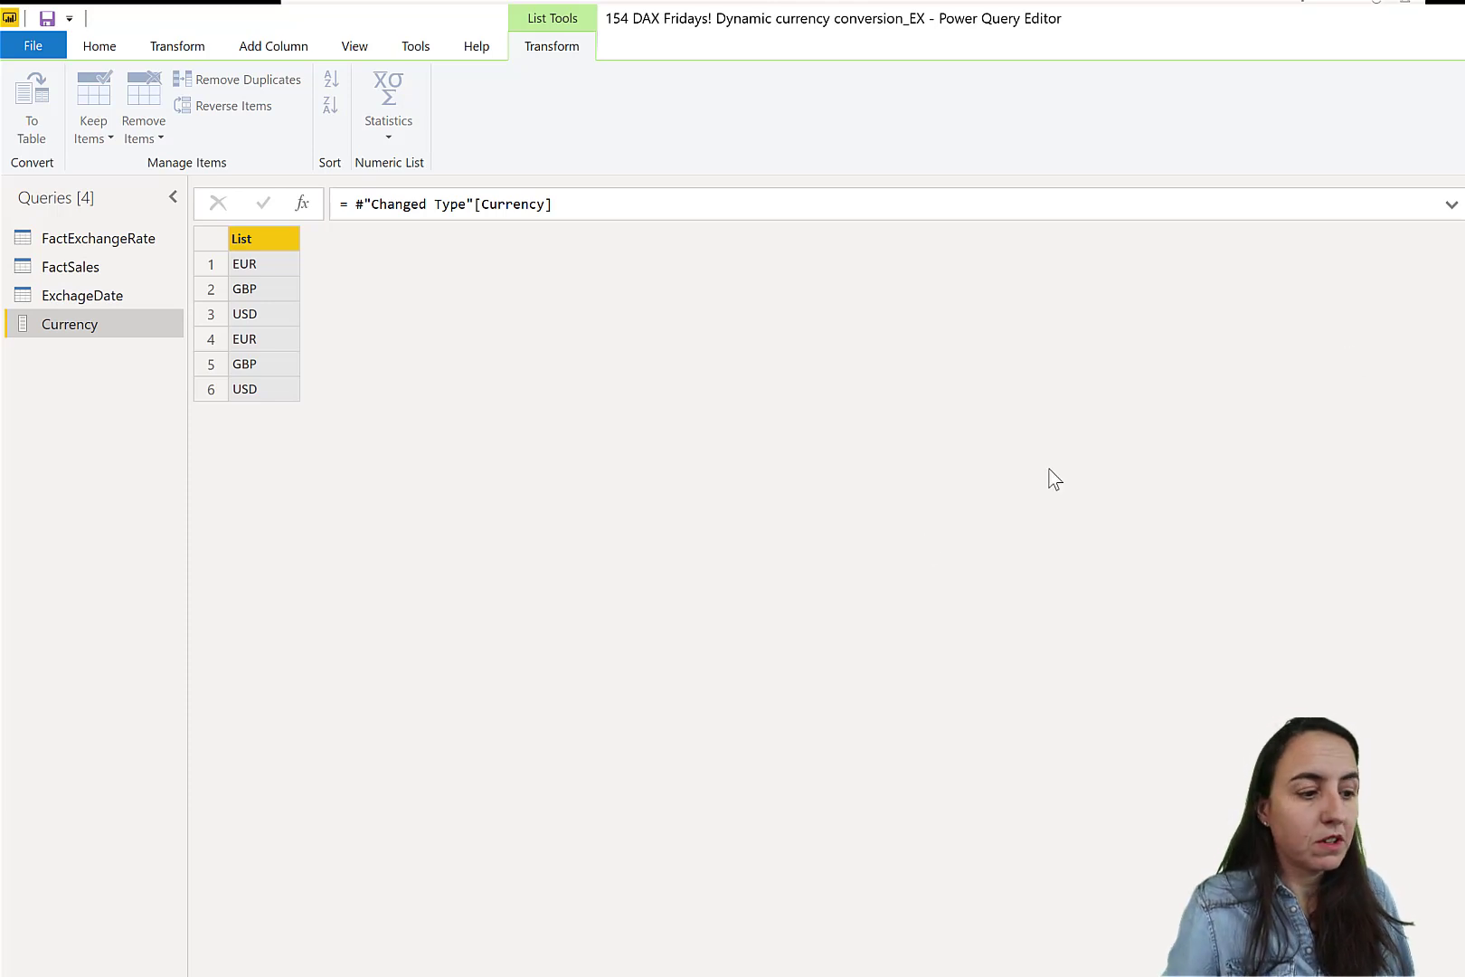
pyautogui.press('Return')
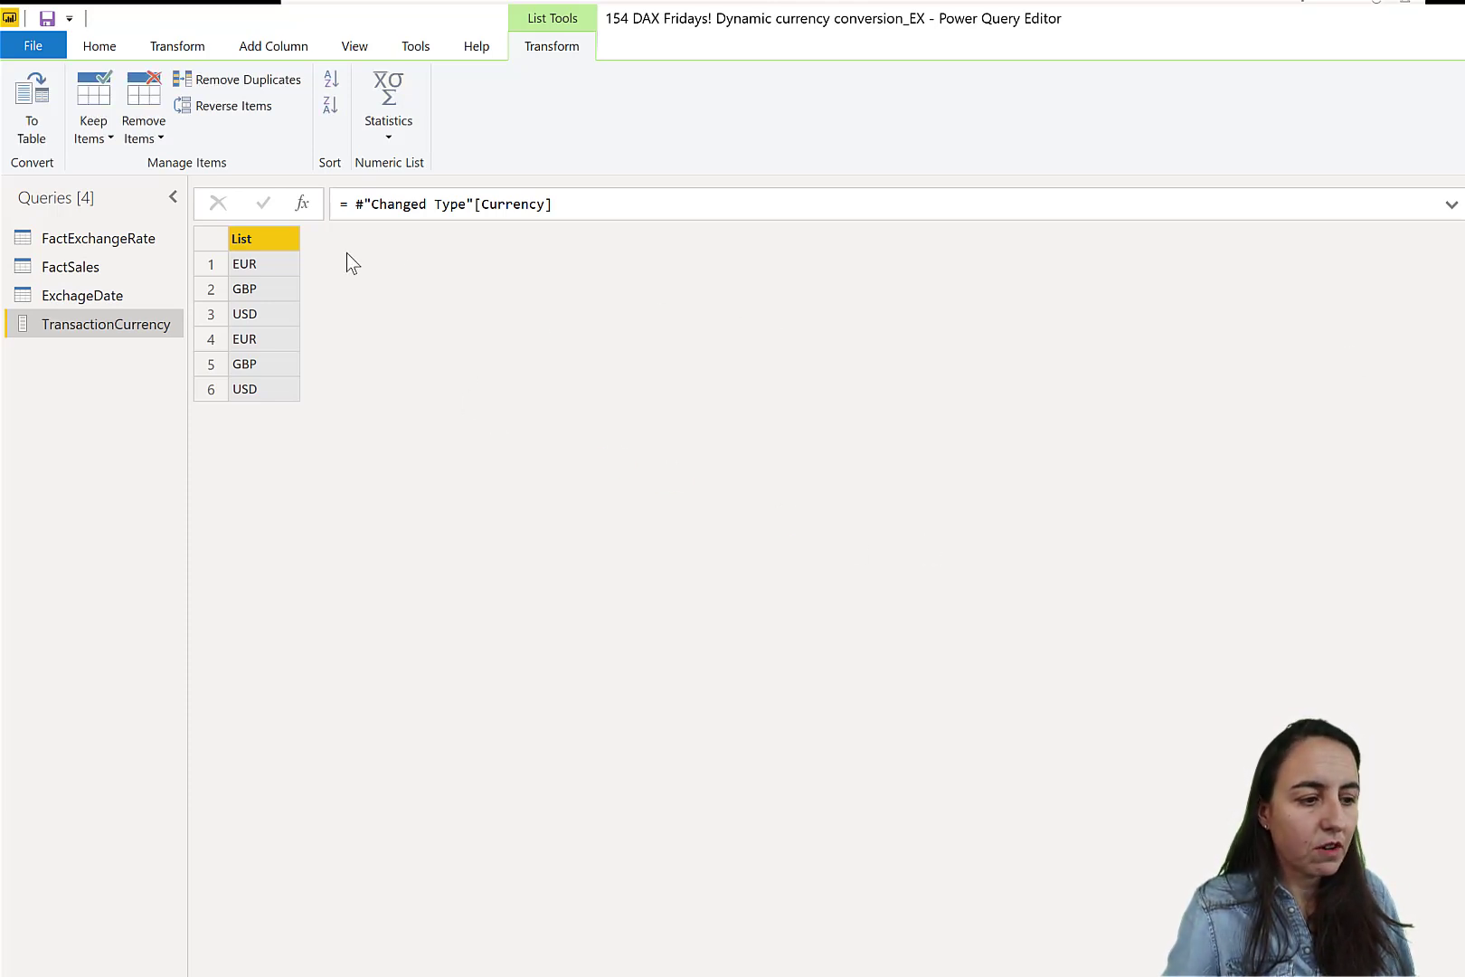
pyautogui.click(53, 125)
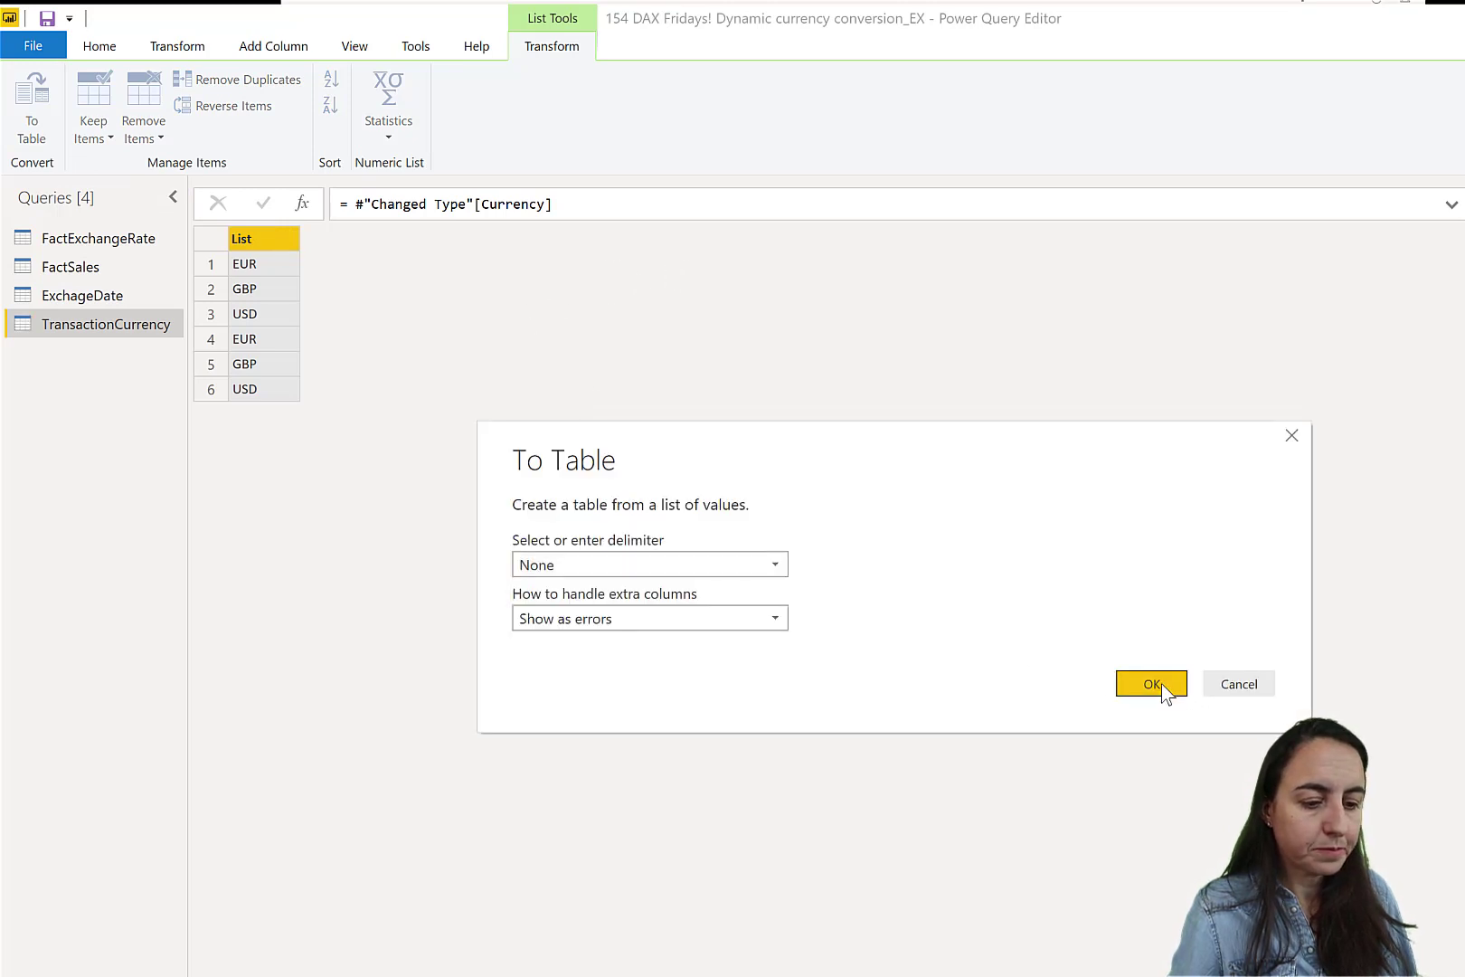
pyautogui.click(1125, 685)
# Remove duplicates, set the column to Text, rename it TransactionCurrency, and Close & Apply
pyautogui.rightClick(319, 240)
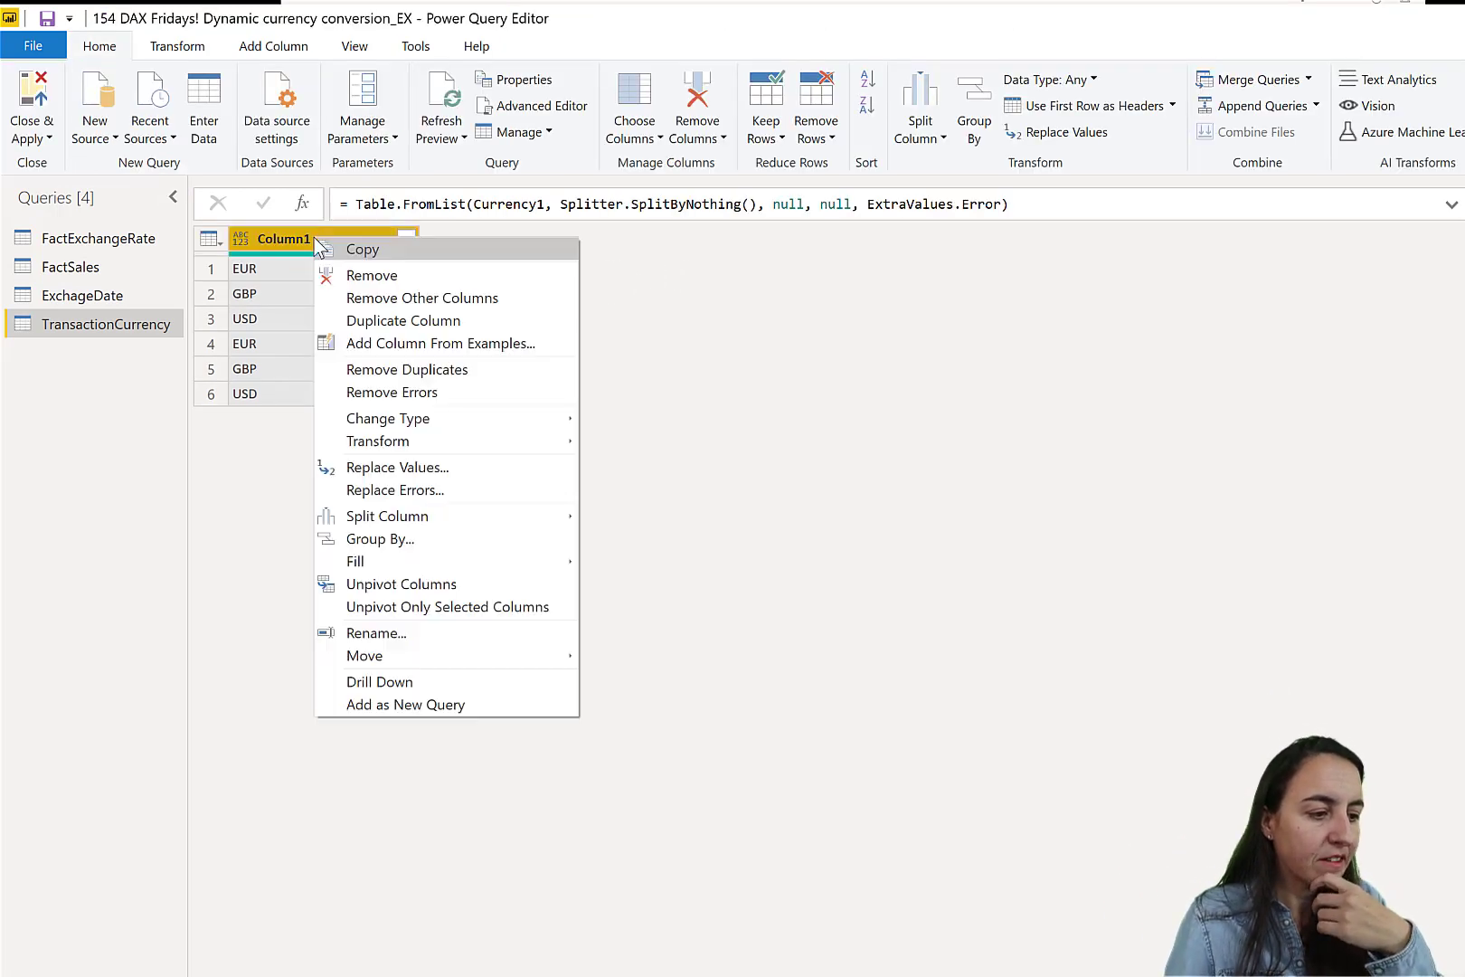
pyautogui.click(390, 370)
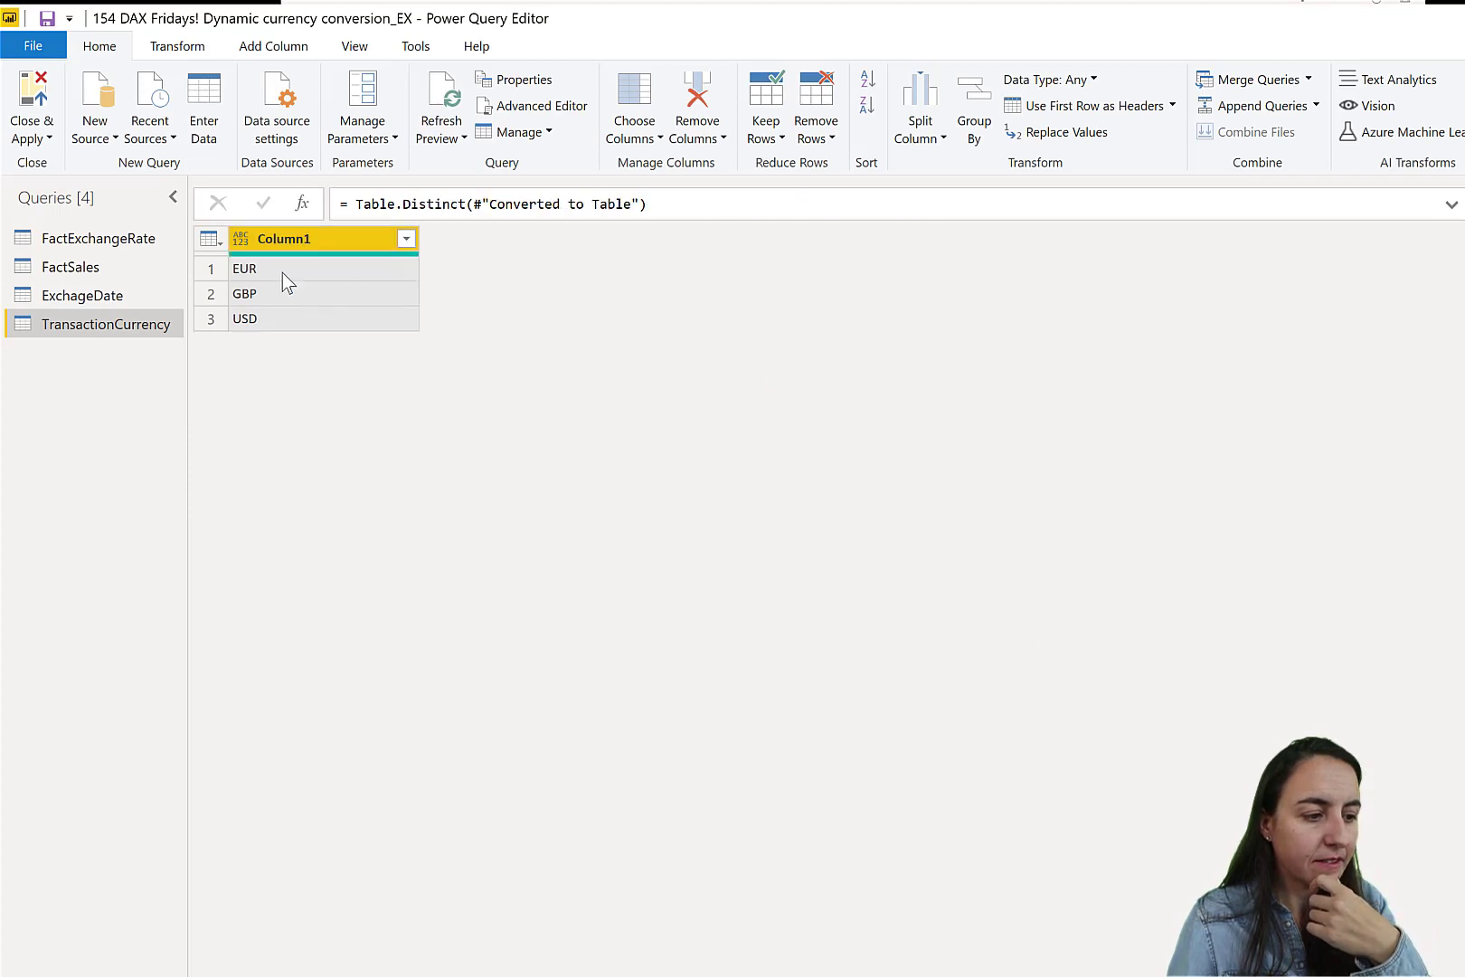
pyautogui.click(238, 240)
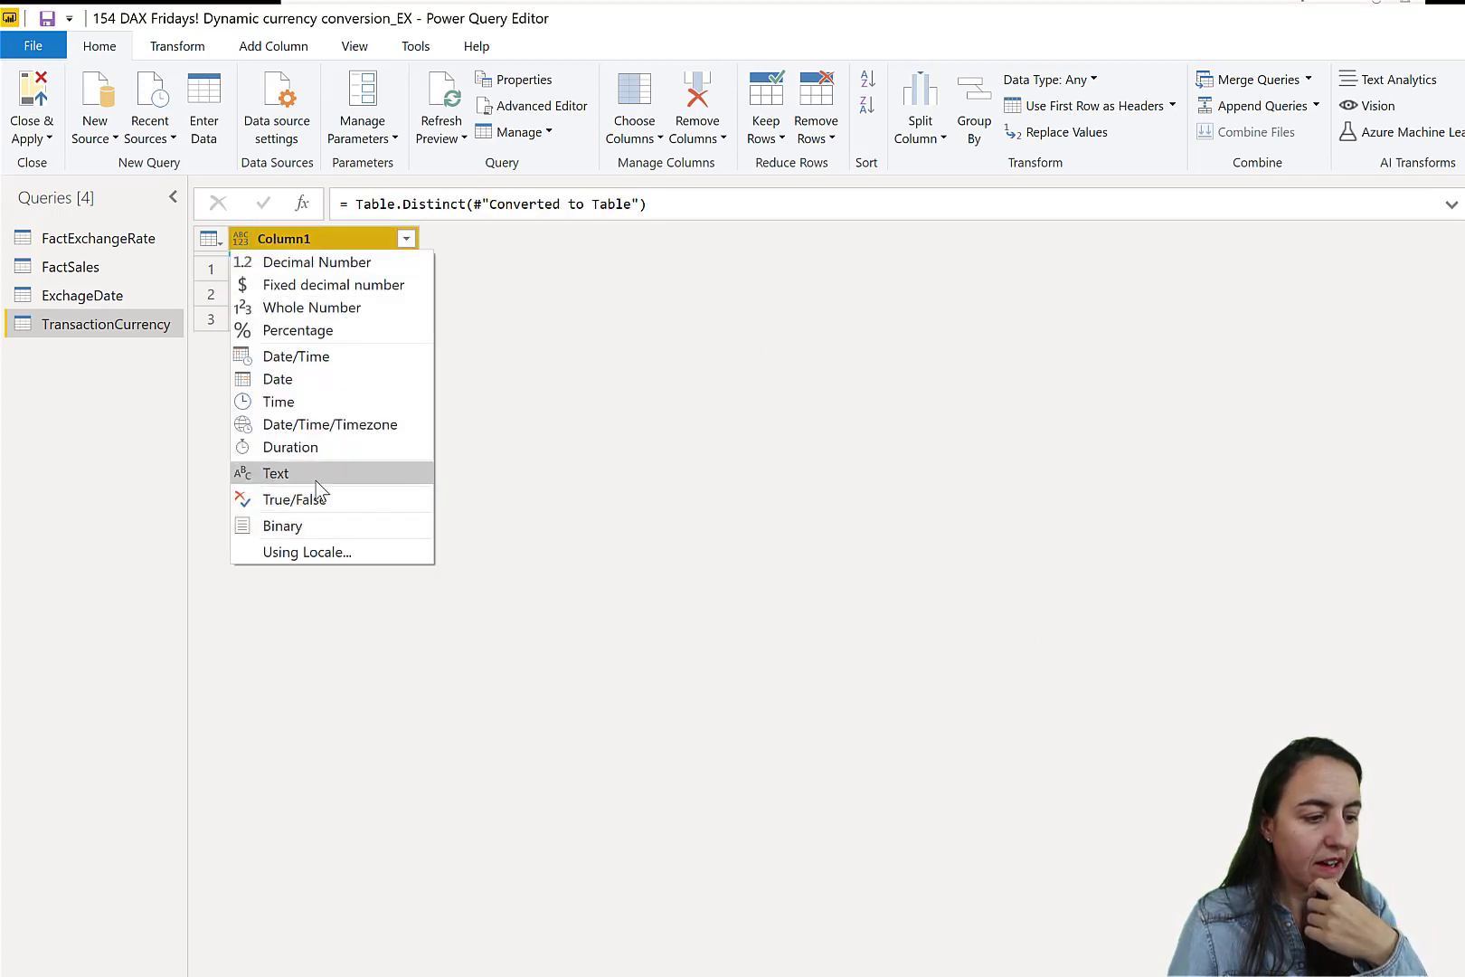
pyautogui.click(290, 473)
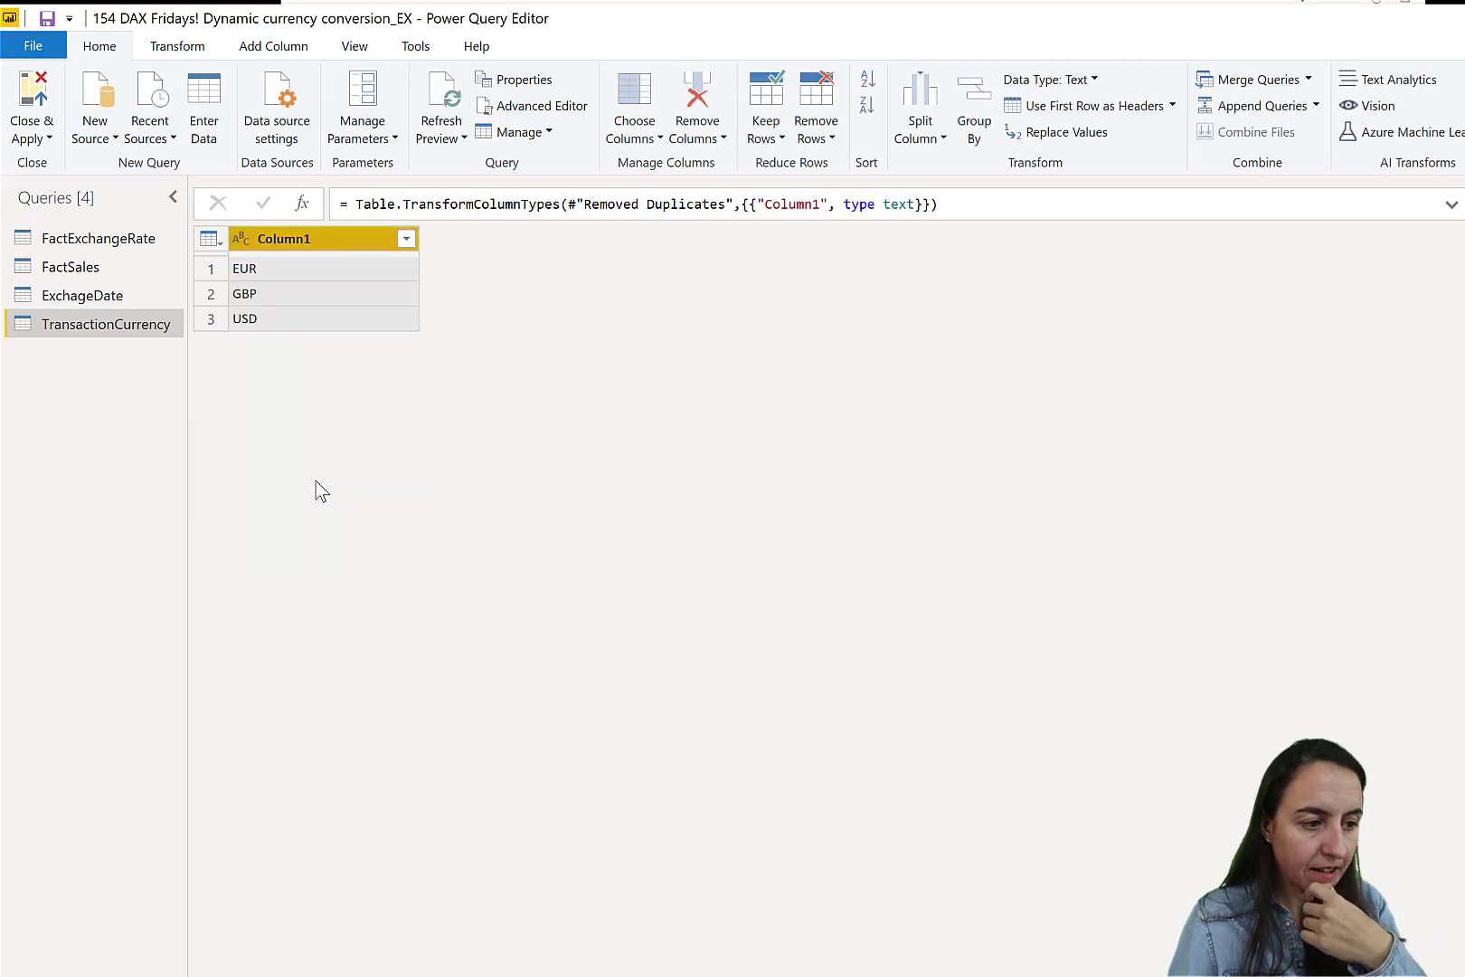
pyautogui.doubleClick(317, 240)
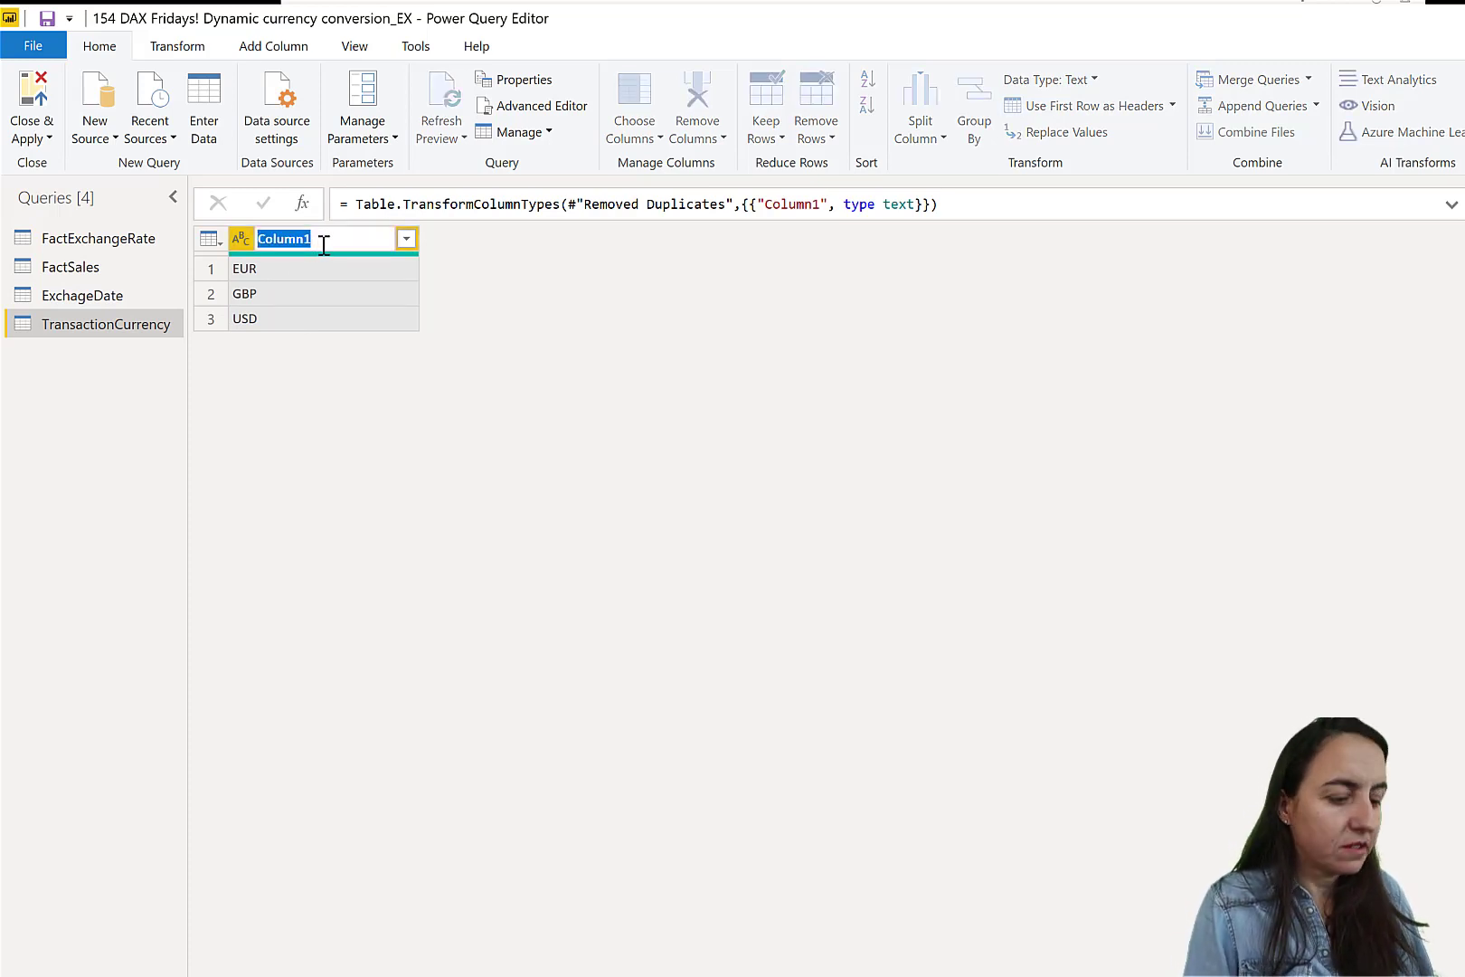
pyautogui.write('Tran')
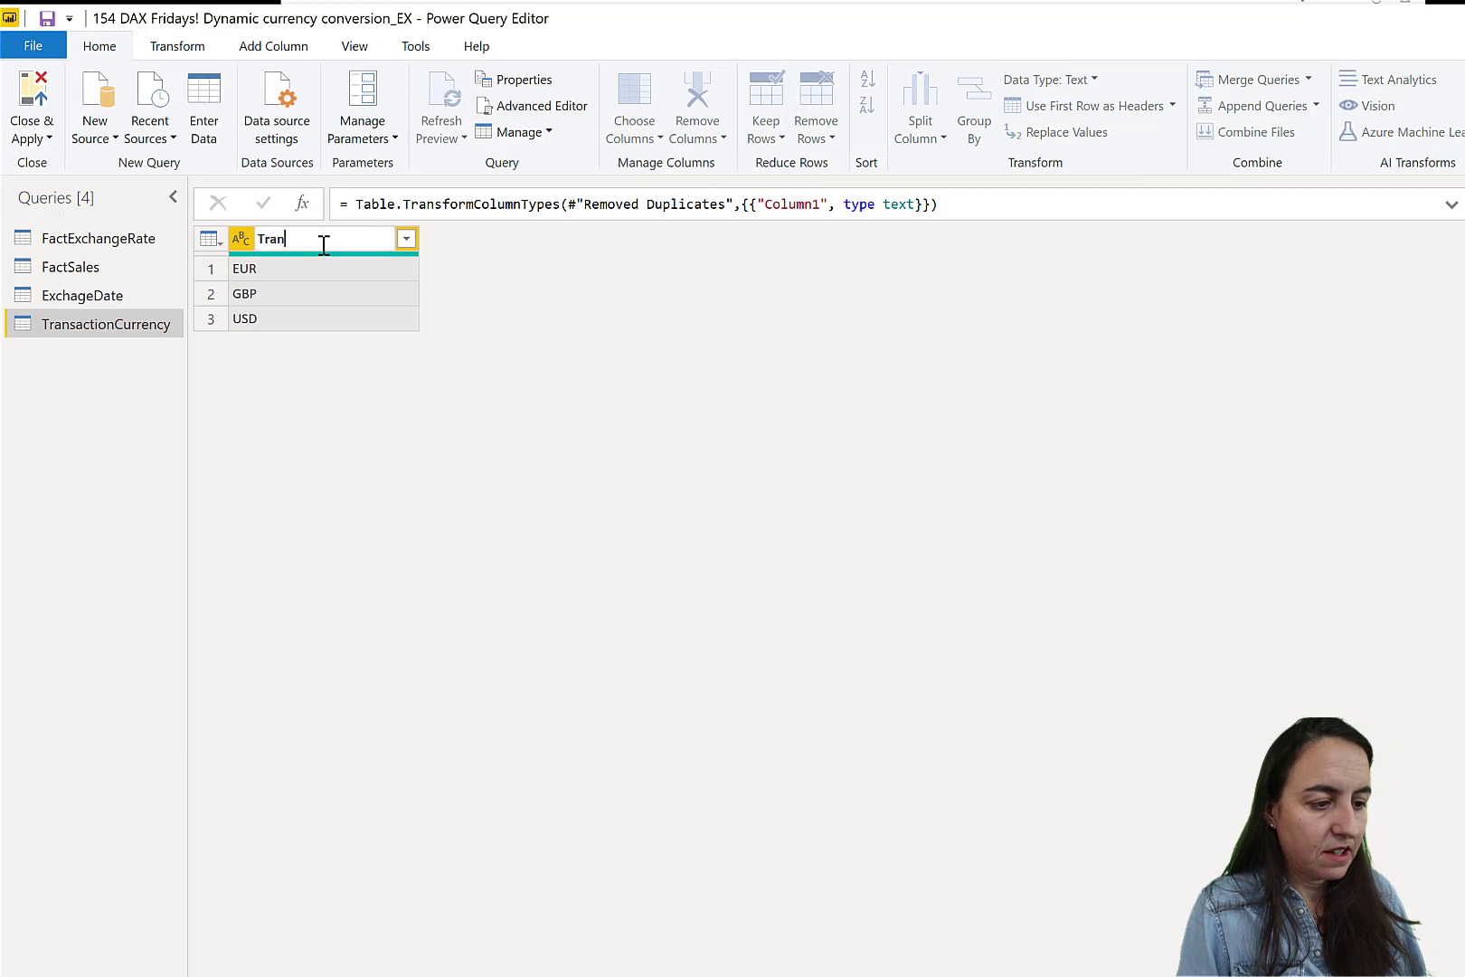
pyautogui.write('sactio')
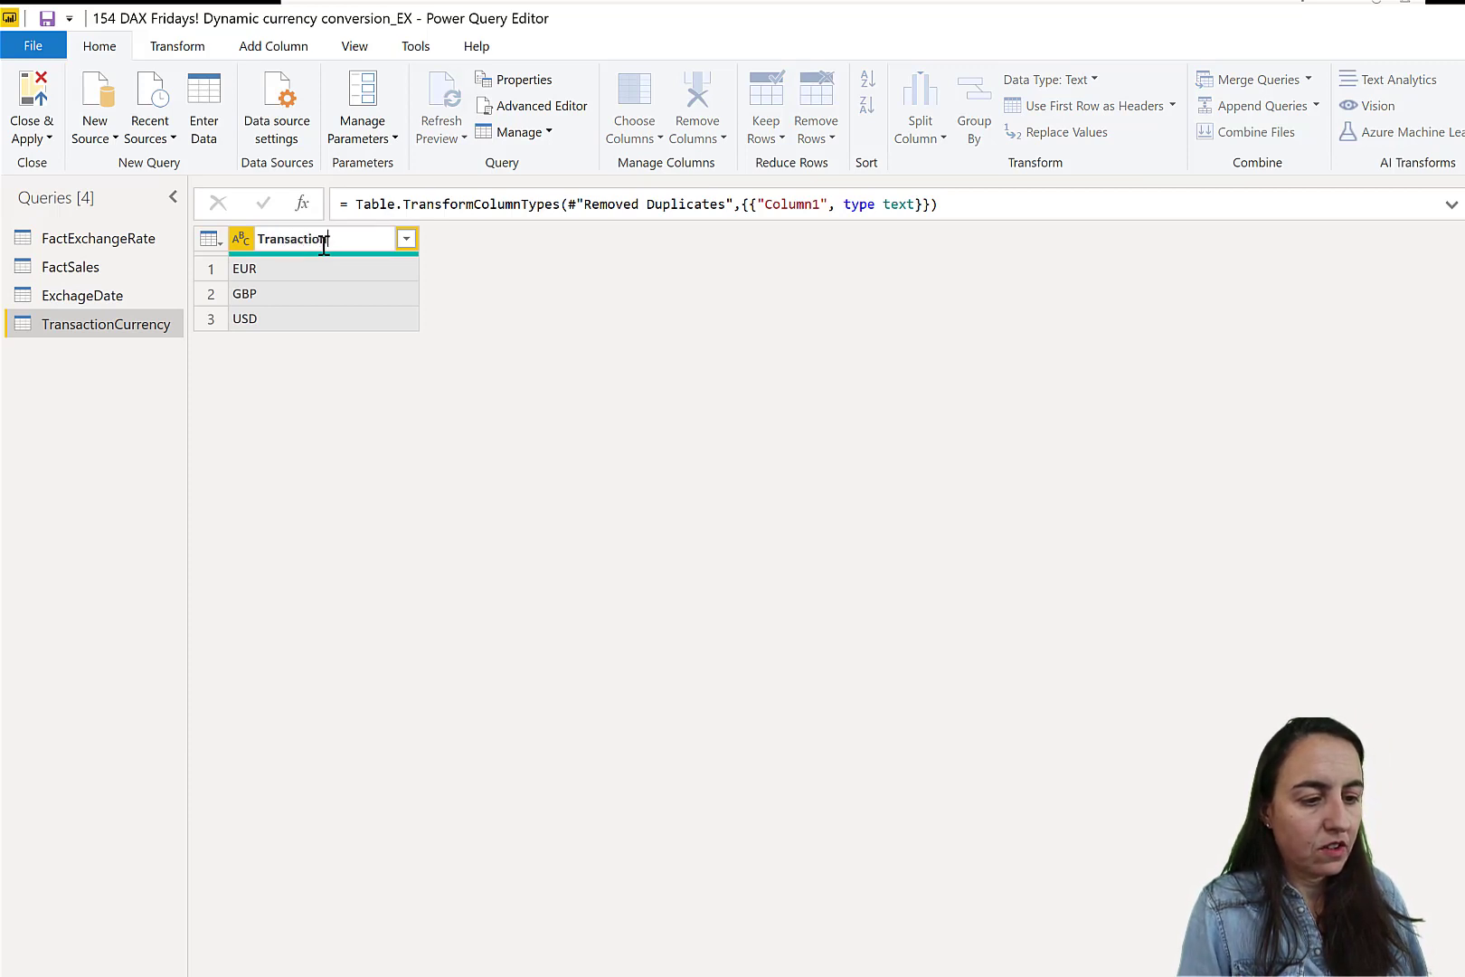
pyautogui.write('nCurrency')
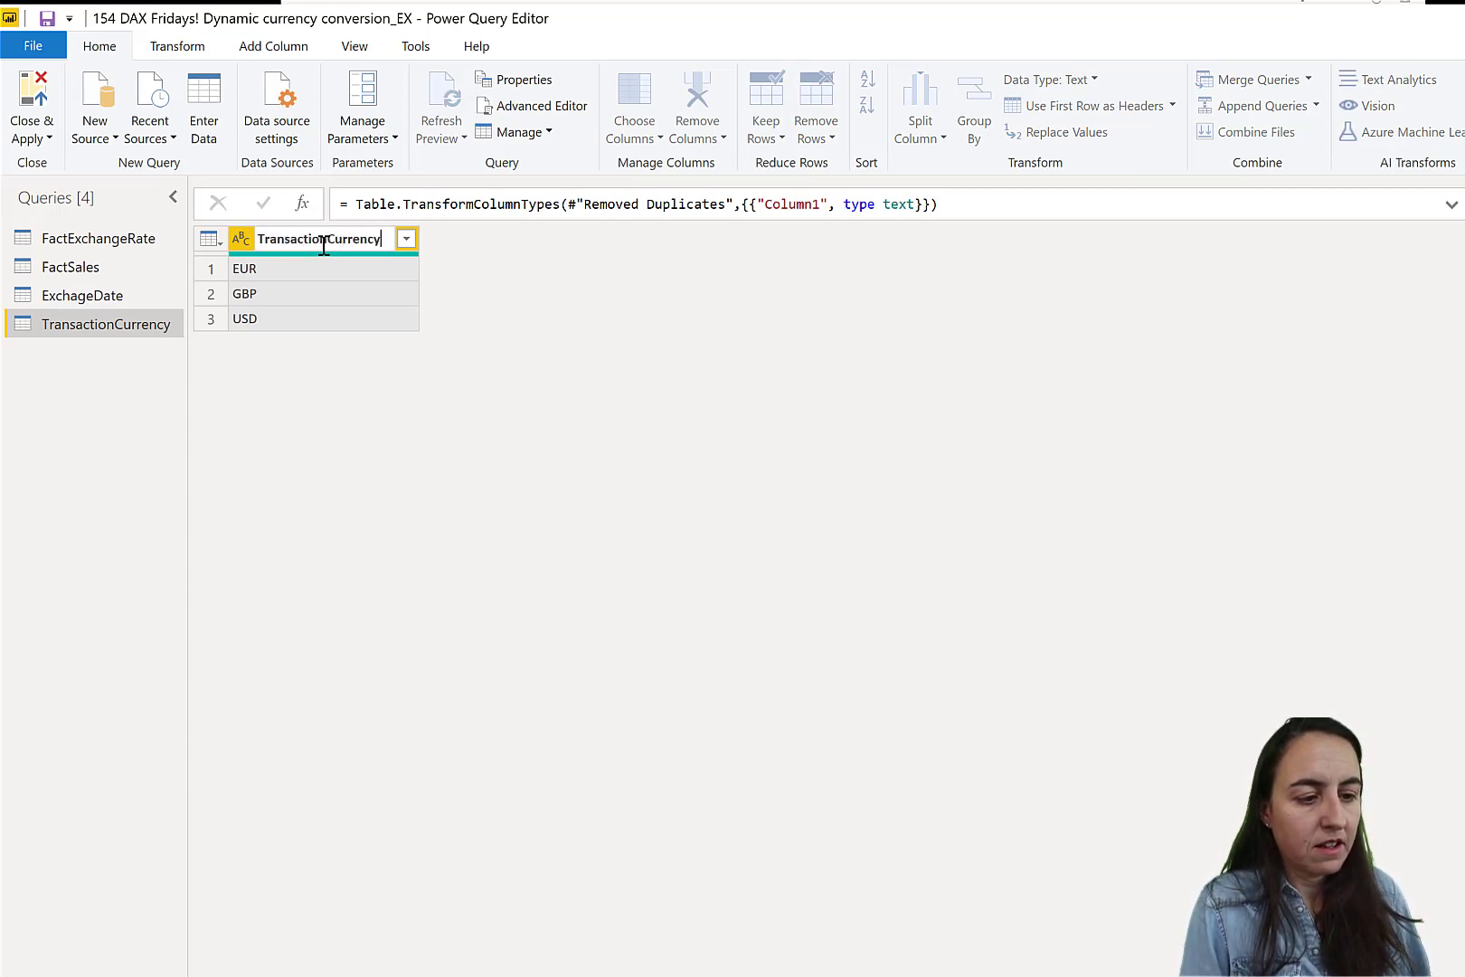
pyautogui.press('Return')
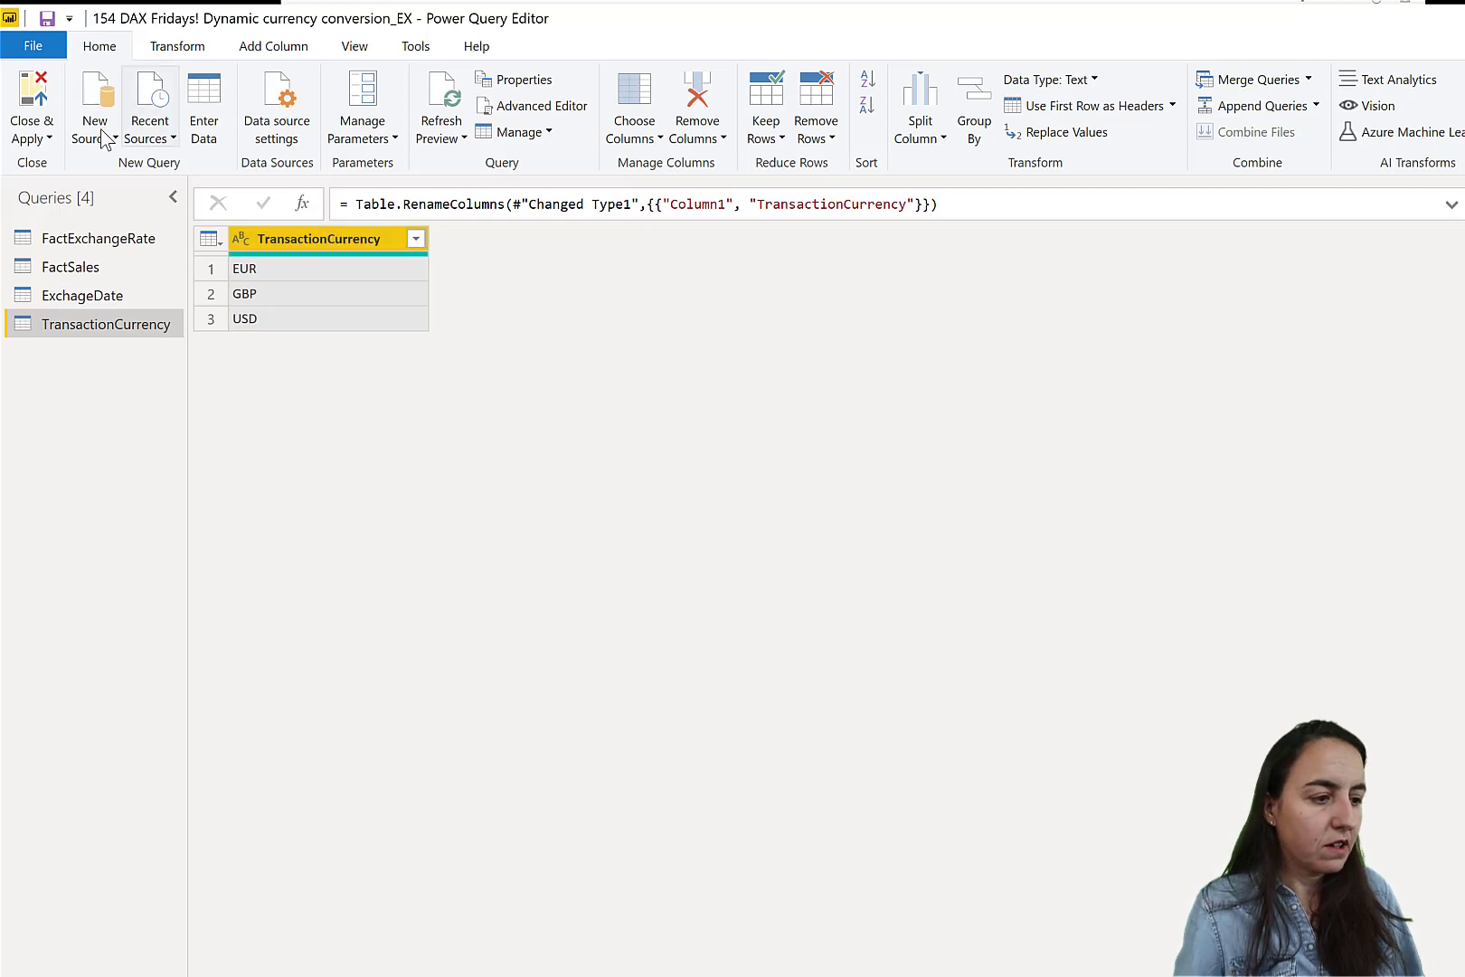
pyautogui.click(33, 100)
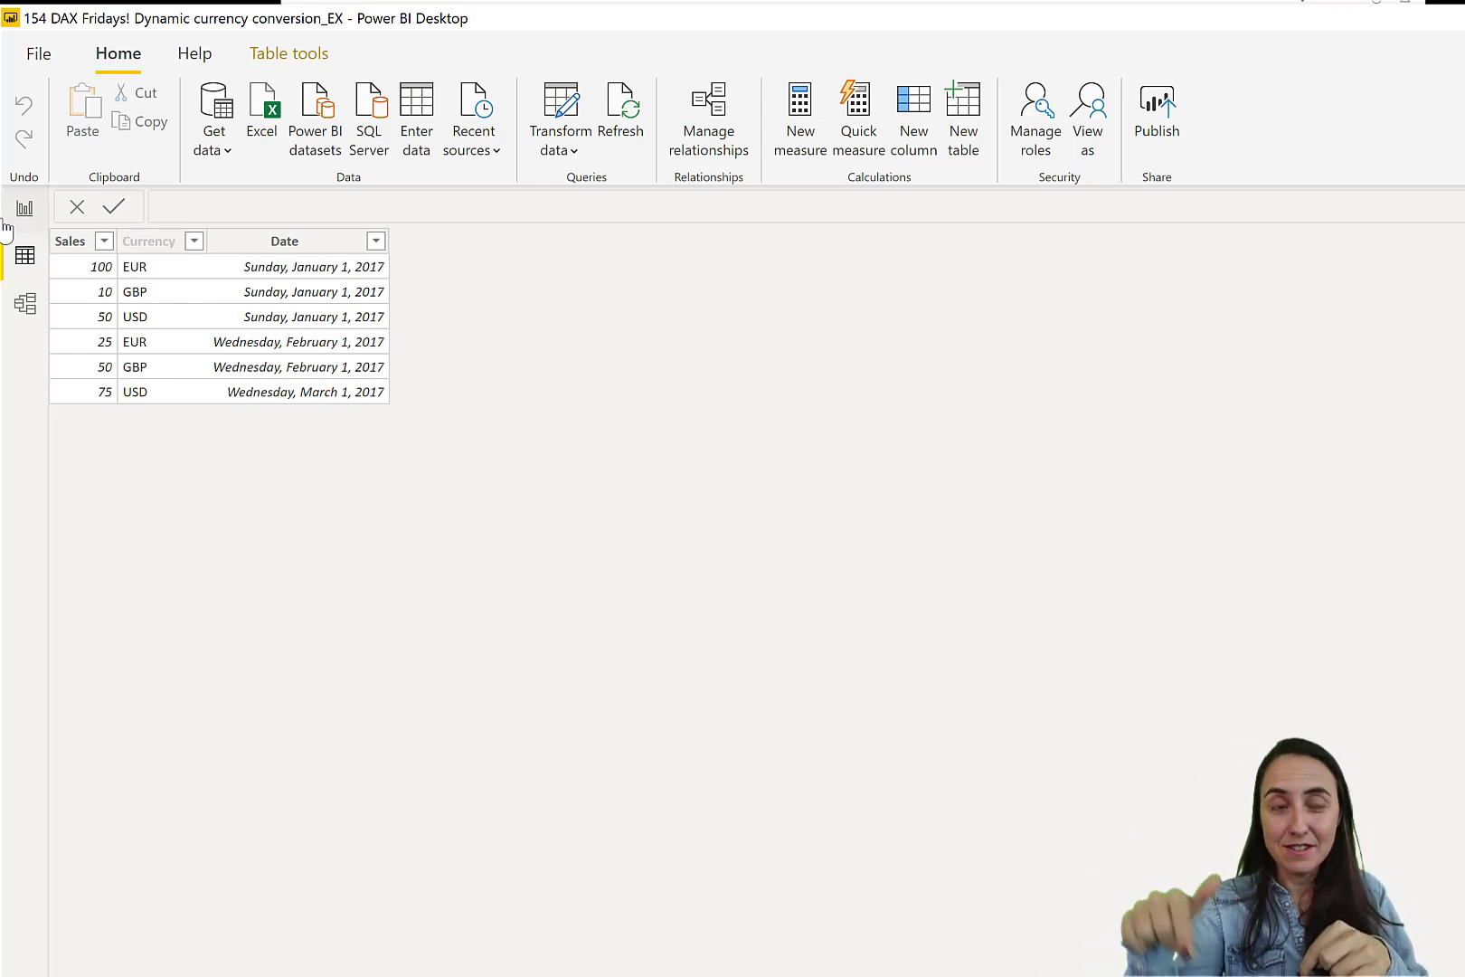
# In Model view, place TransactionCurrency left of the fact tables, then reopen Transform data
pyautogui.click(24, 307)
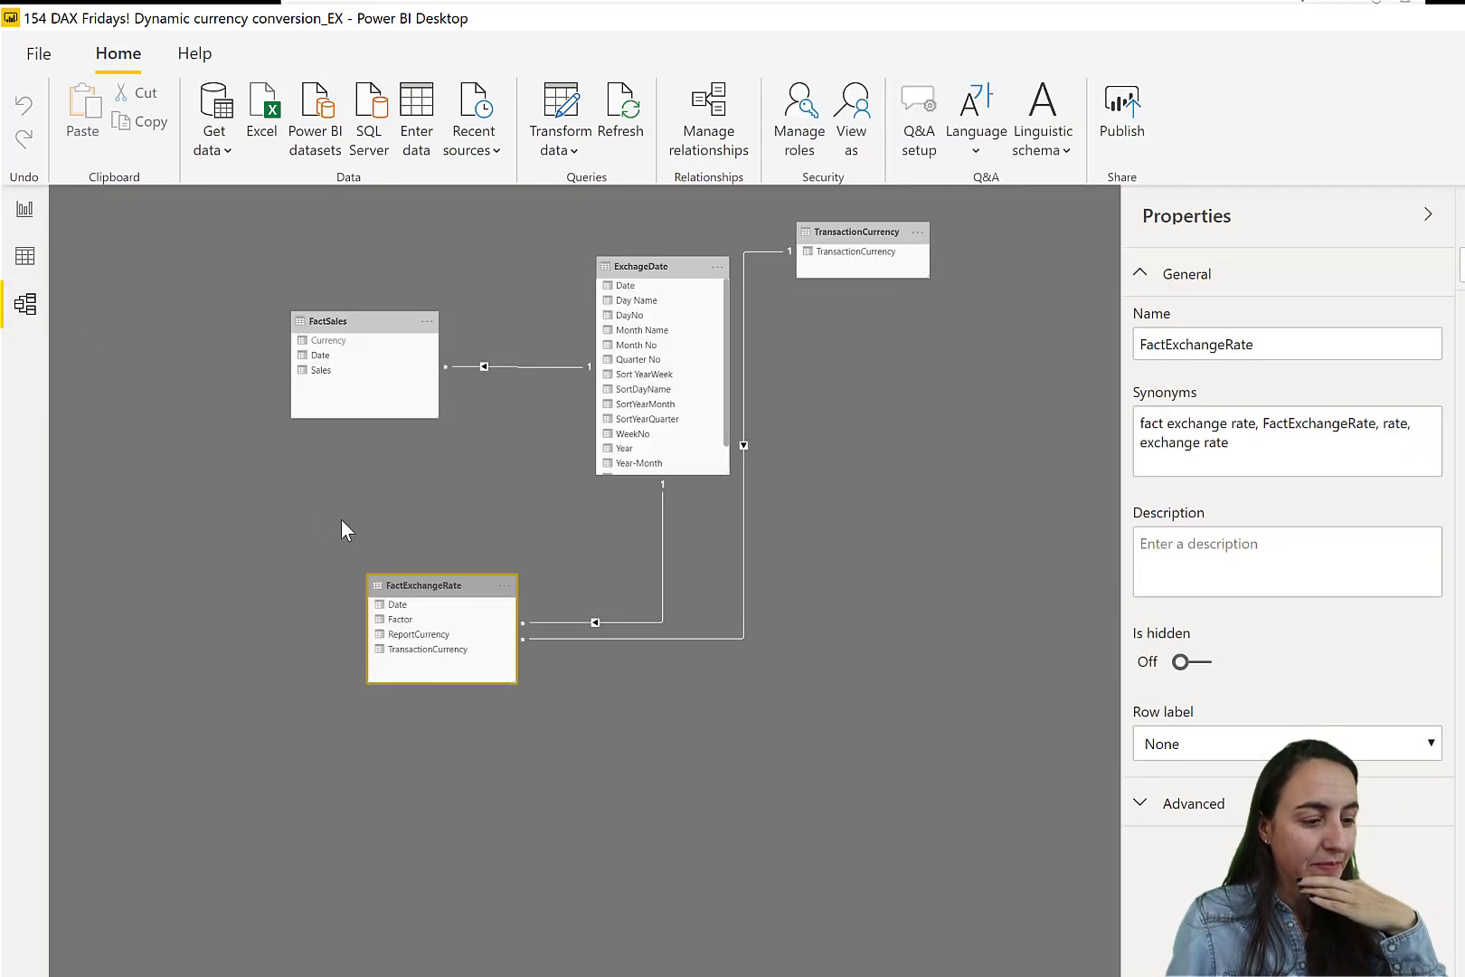
pyautogui.moveTo(831, 237); pyautogui.dragTo(177, 485)
pyautogui.moveTo(327, 340); pyautogui.dragTo(215, 505)
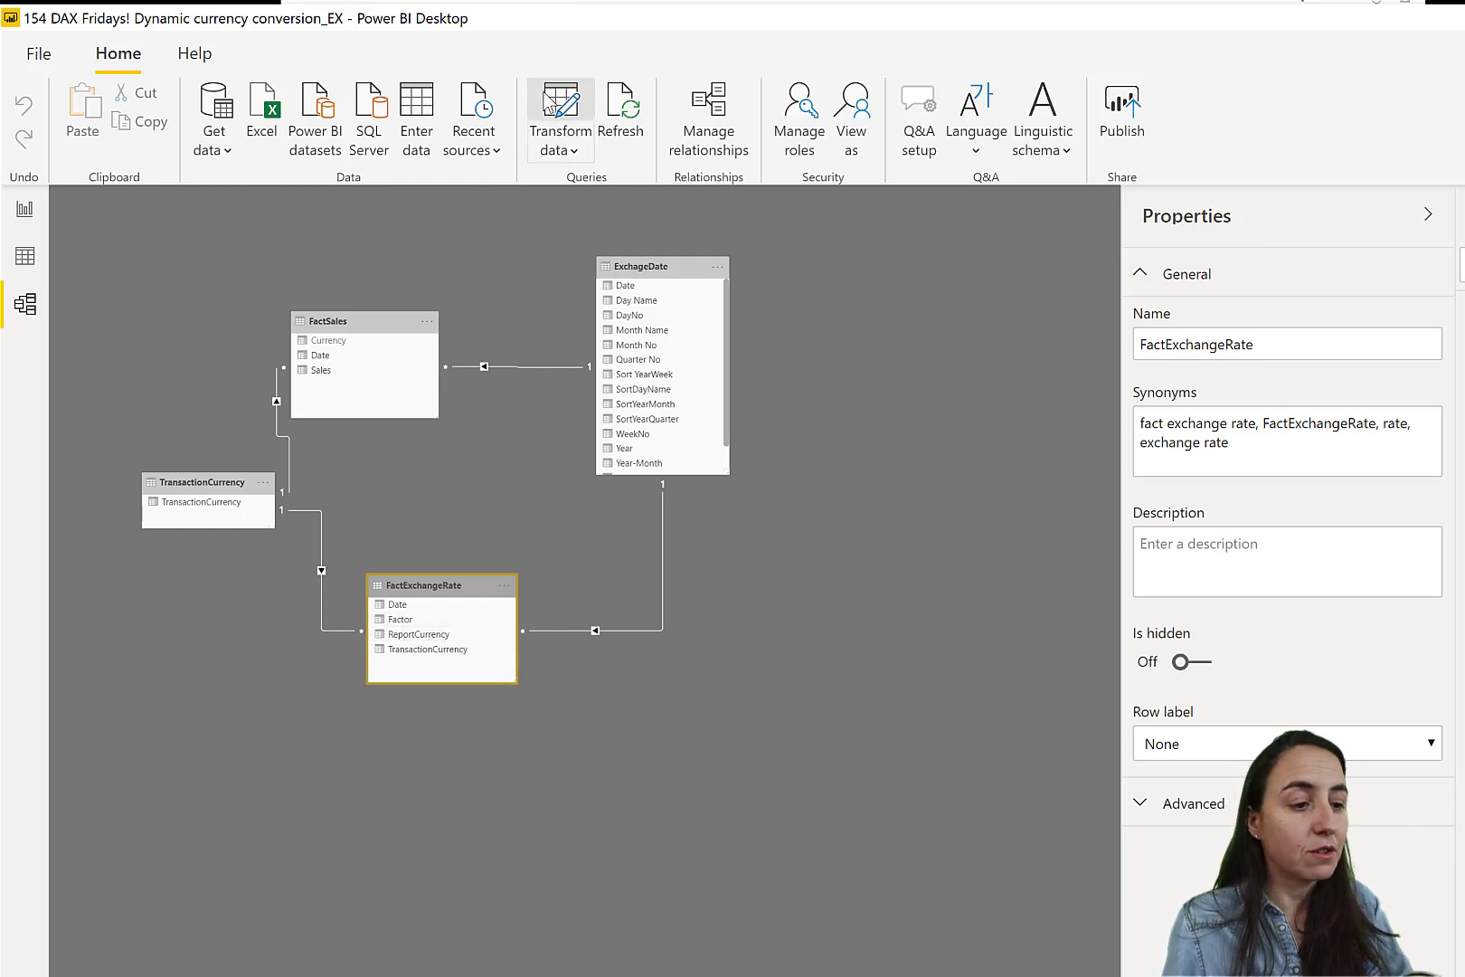
pyautogui.click(551, 106)
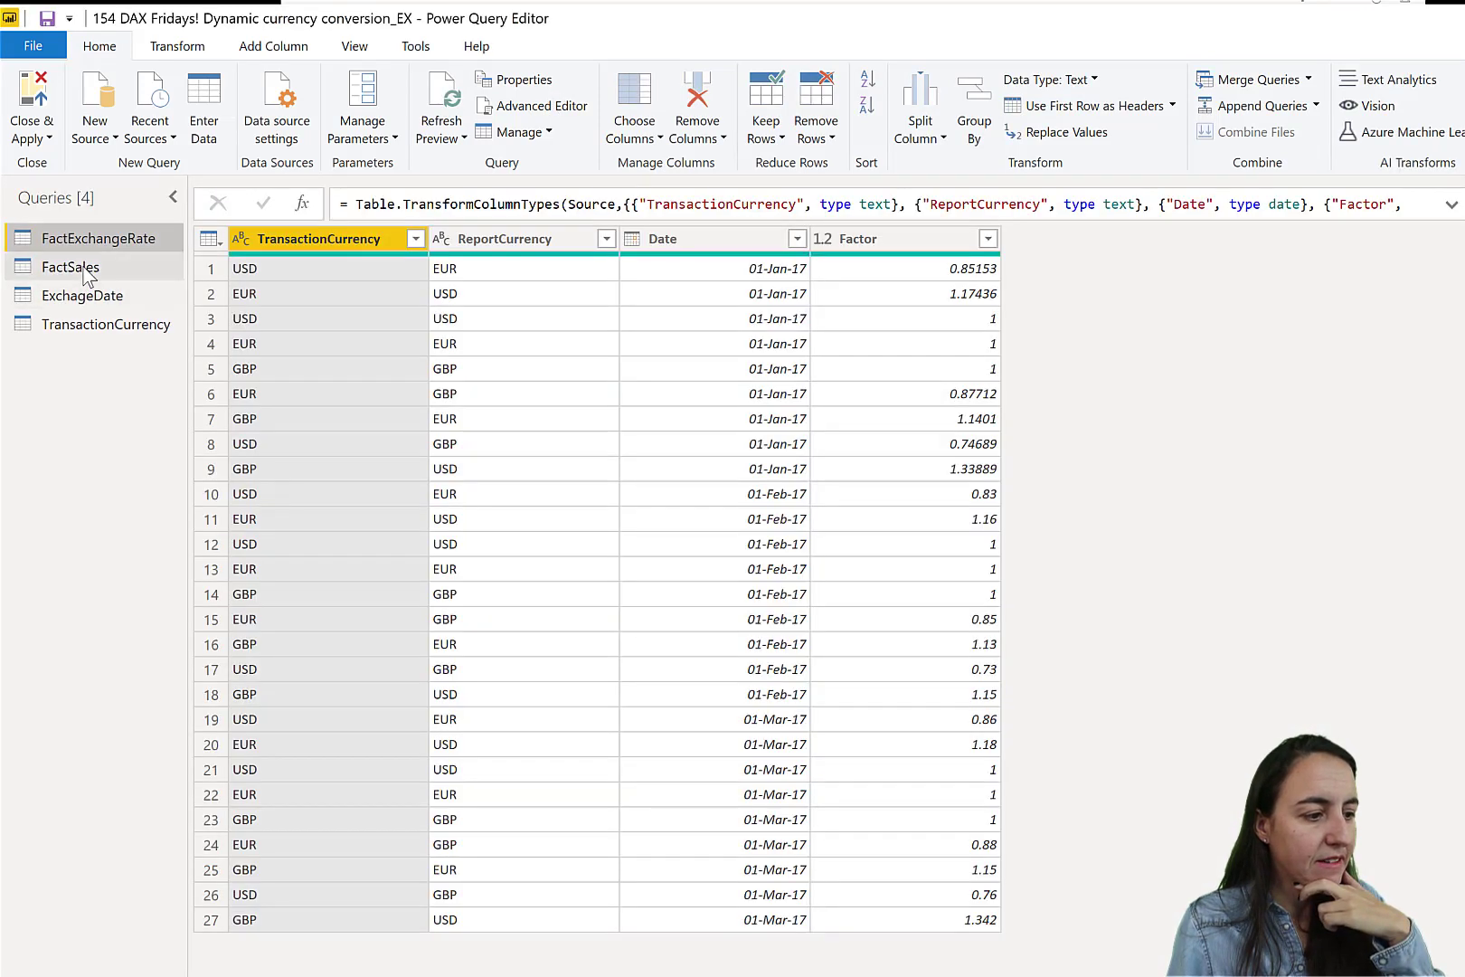
# Turn FactExchangeRate's ReportCurrency column into a new query converted to a table
pyautogui.click(85, 269)
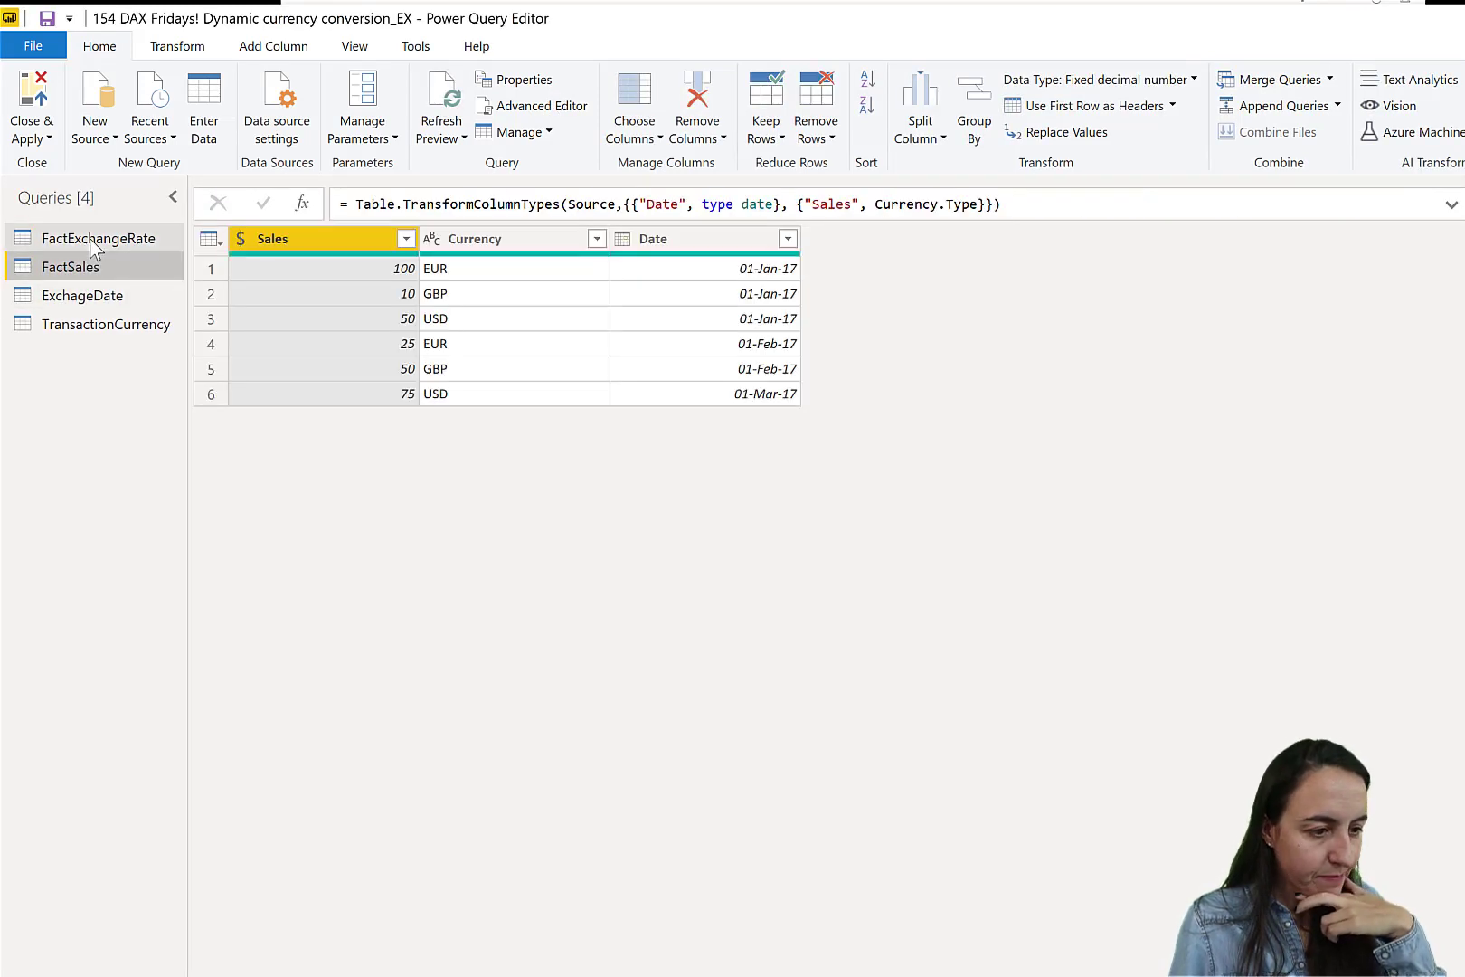
pyautogui.click(94, 241)
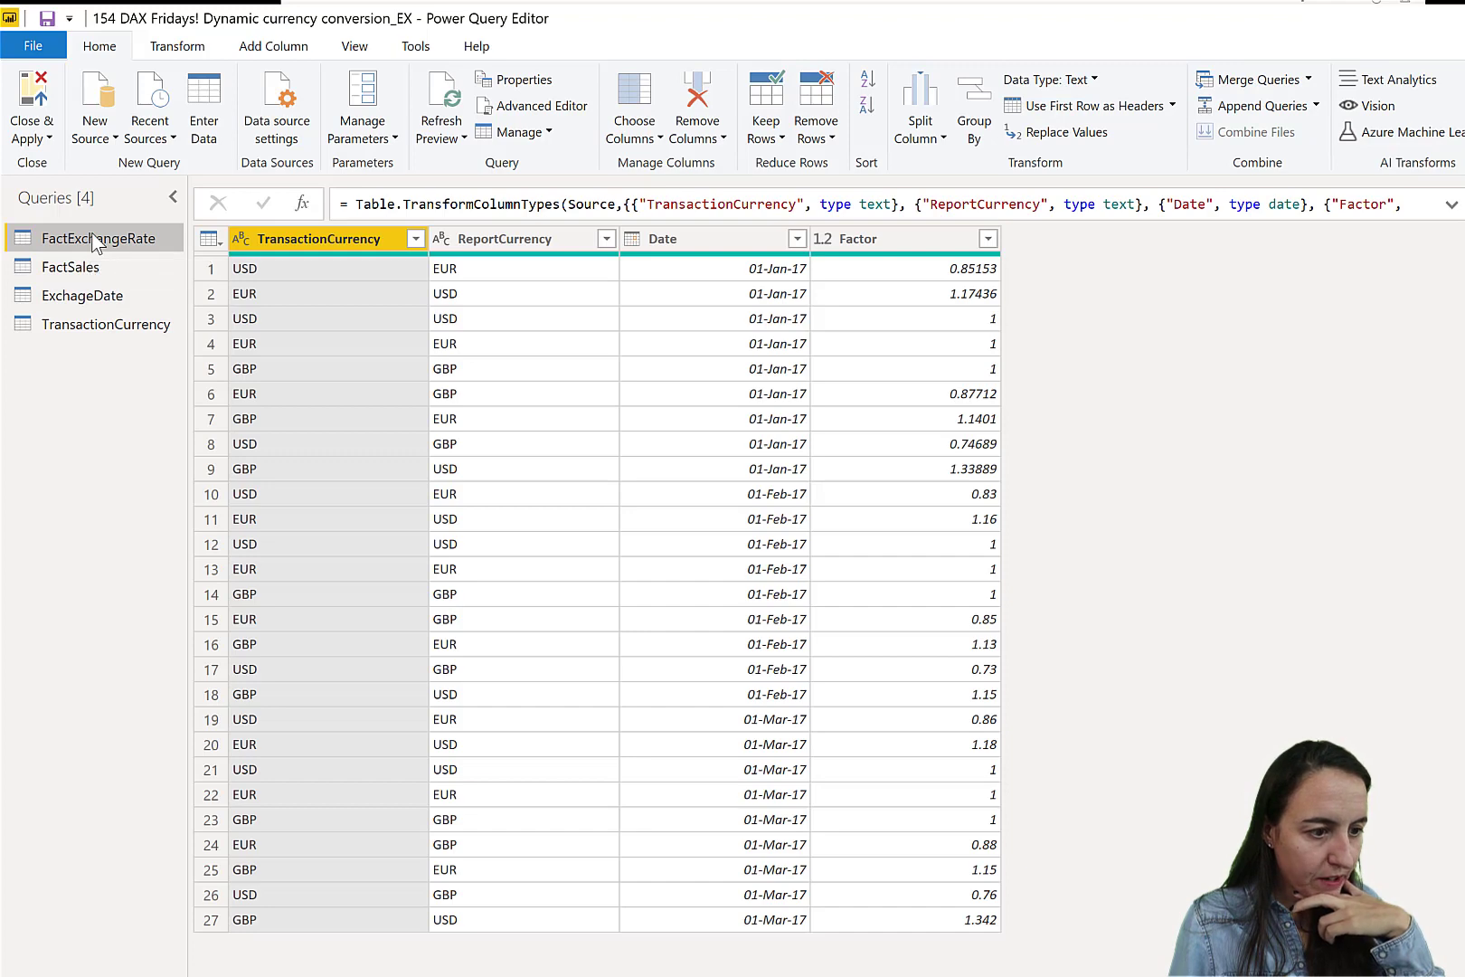
pyautogui.click(483, 240)
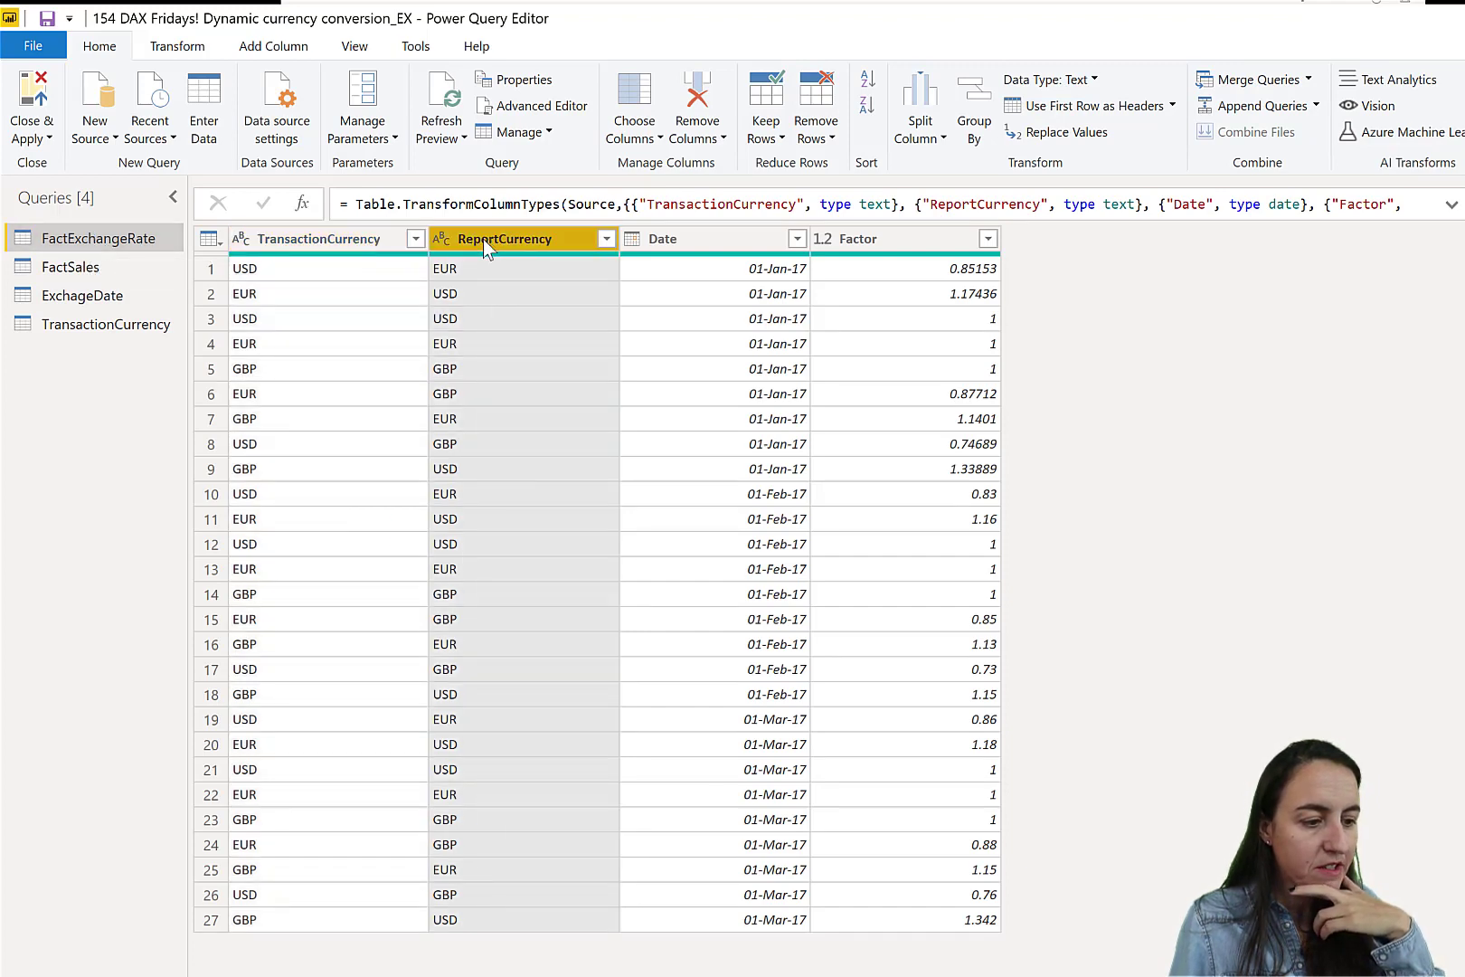
pyautogui.rightClick(483, 240)
pyautogui.click(641, 730)
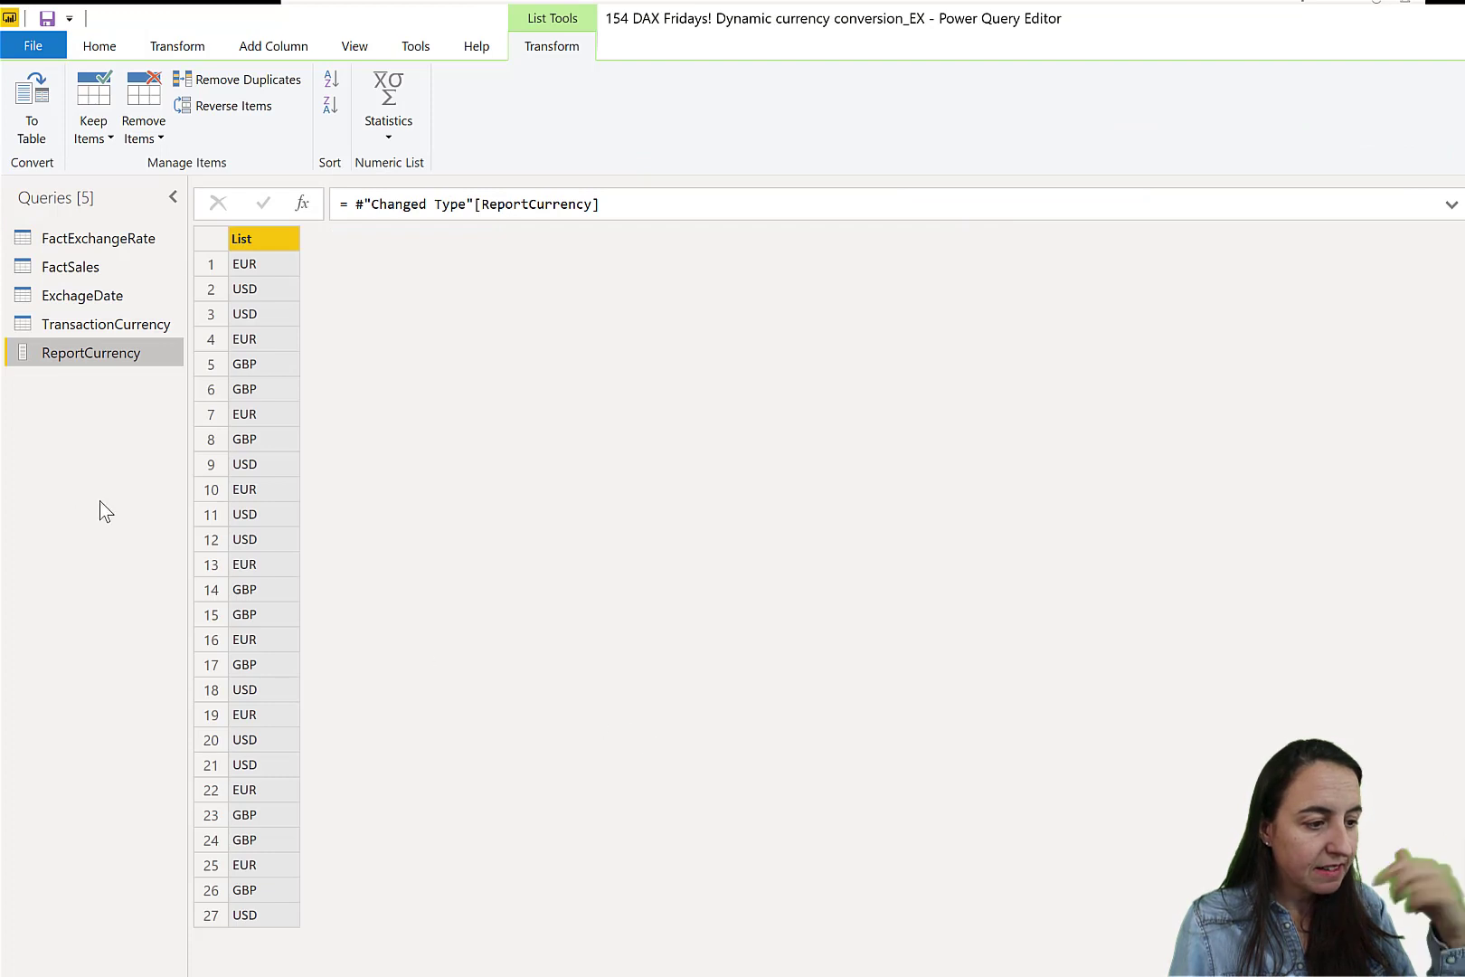
pyautogui.click(31, 106)
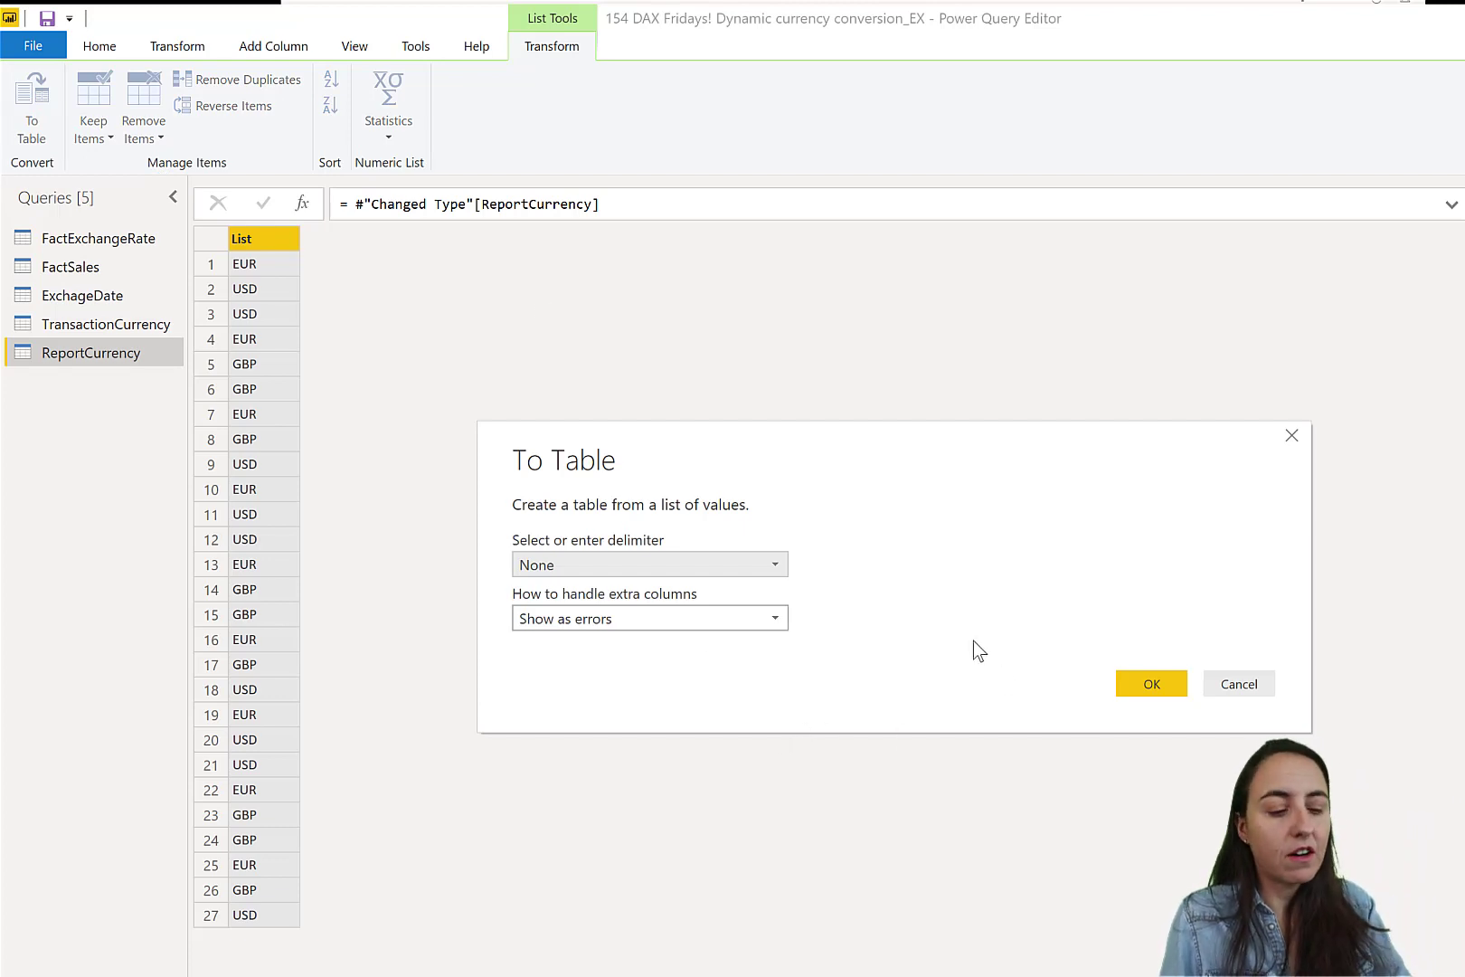
pyautogui.click(1156, 684)
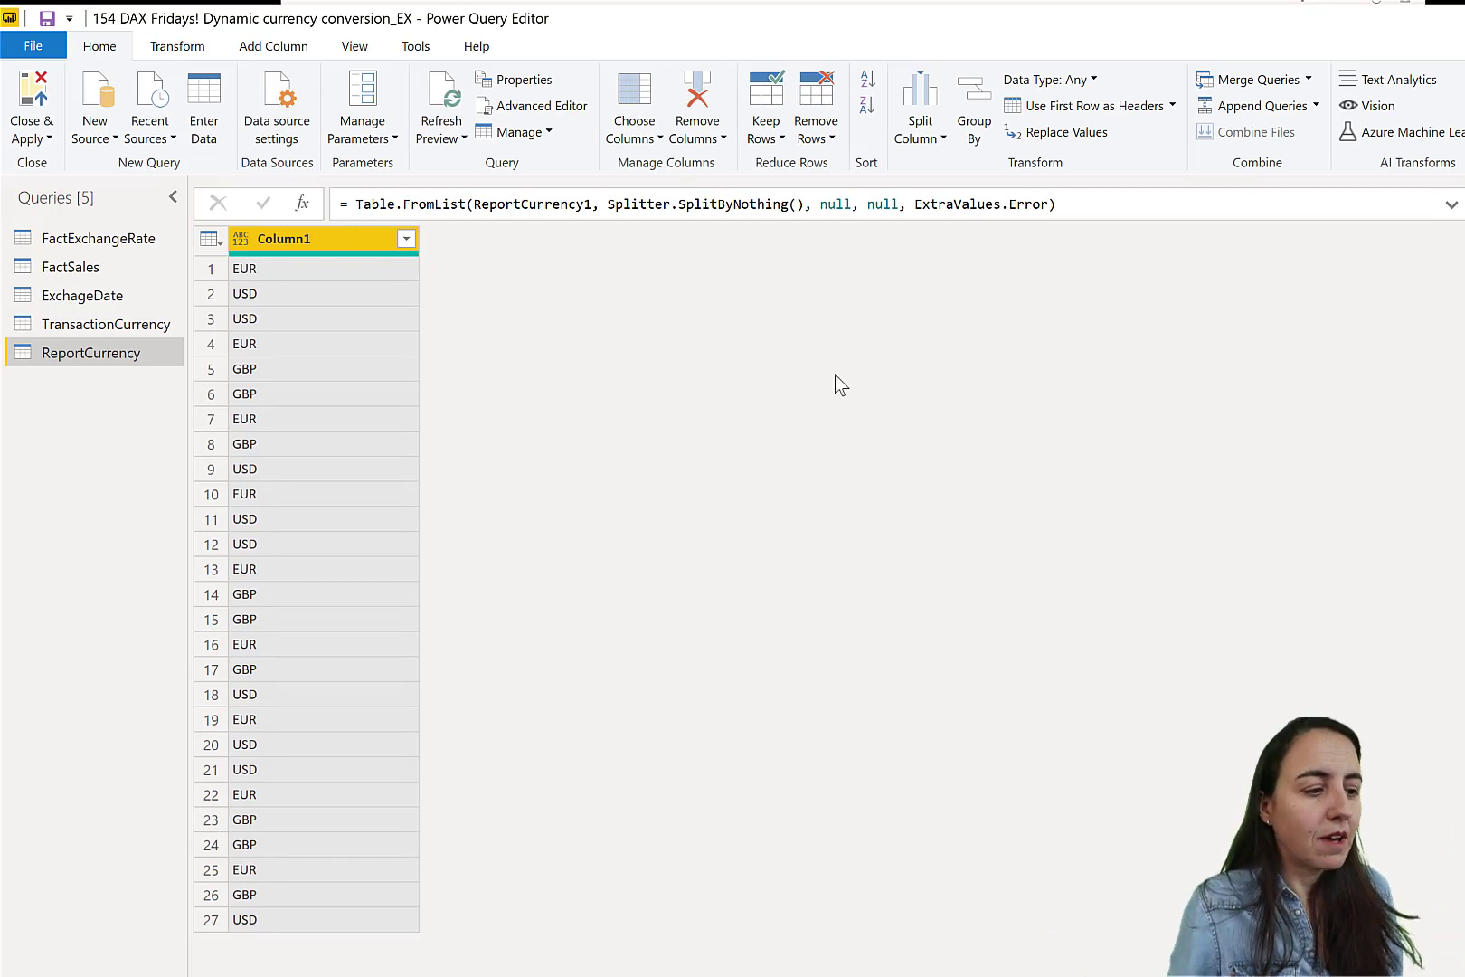
# Remove duplicates, set Column1 to Text, rename it ReportCurrency, and Close & Apply
pyautogui.rightClick(280, 232)
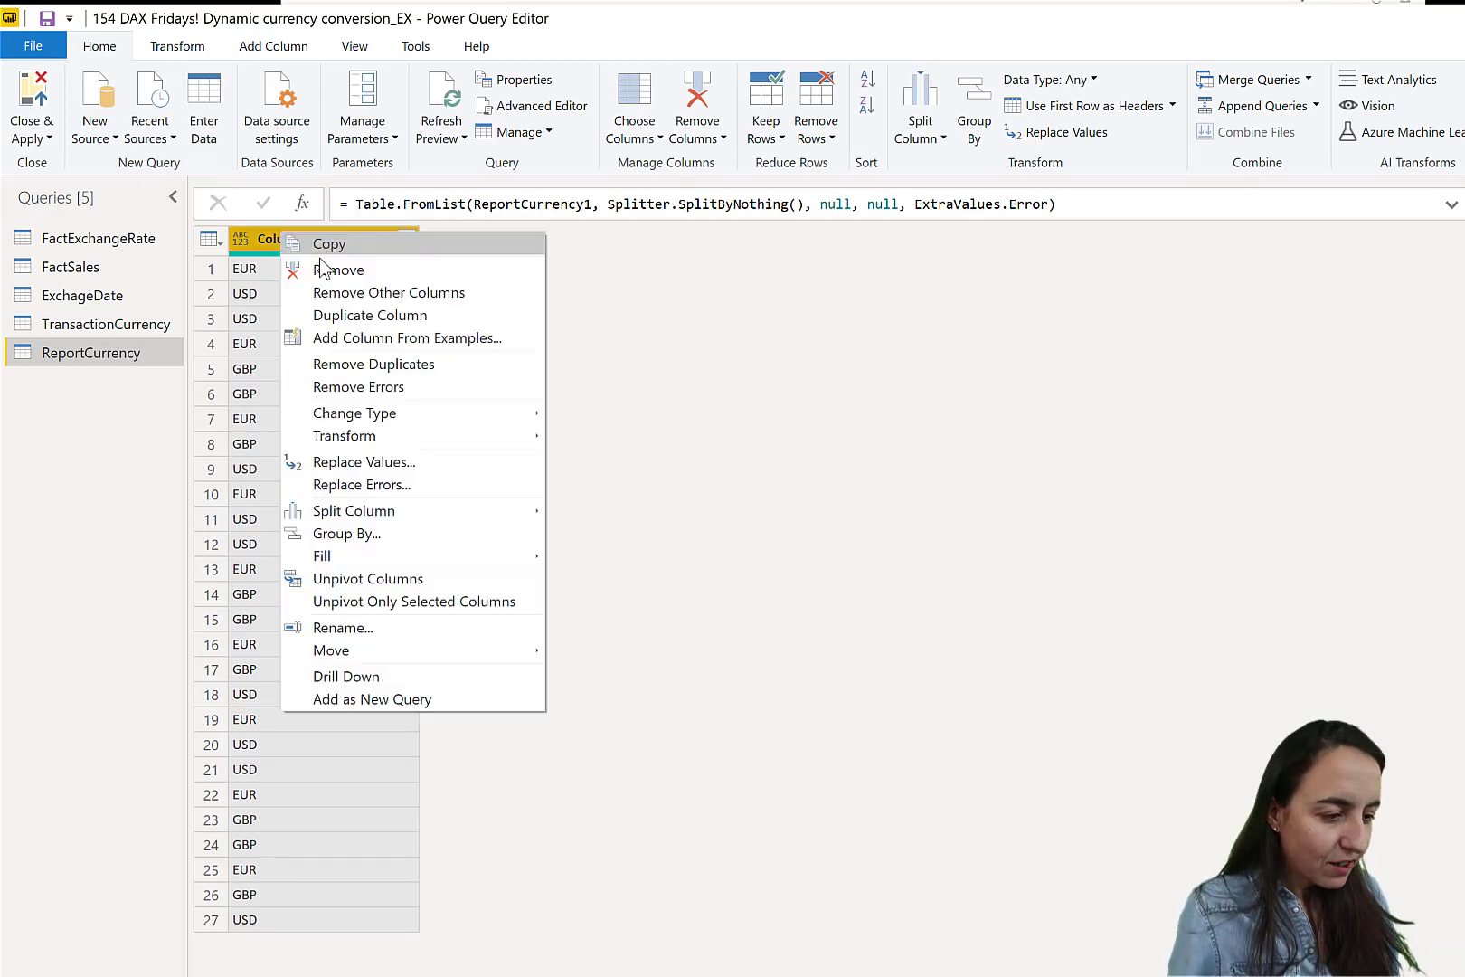
pyautogui.click(479, 365)
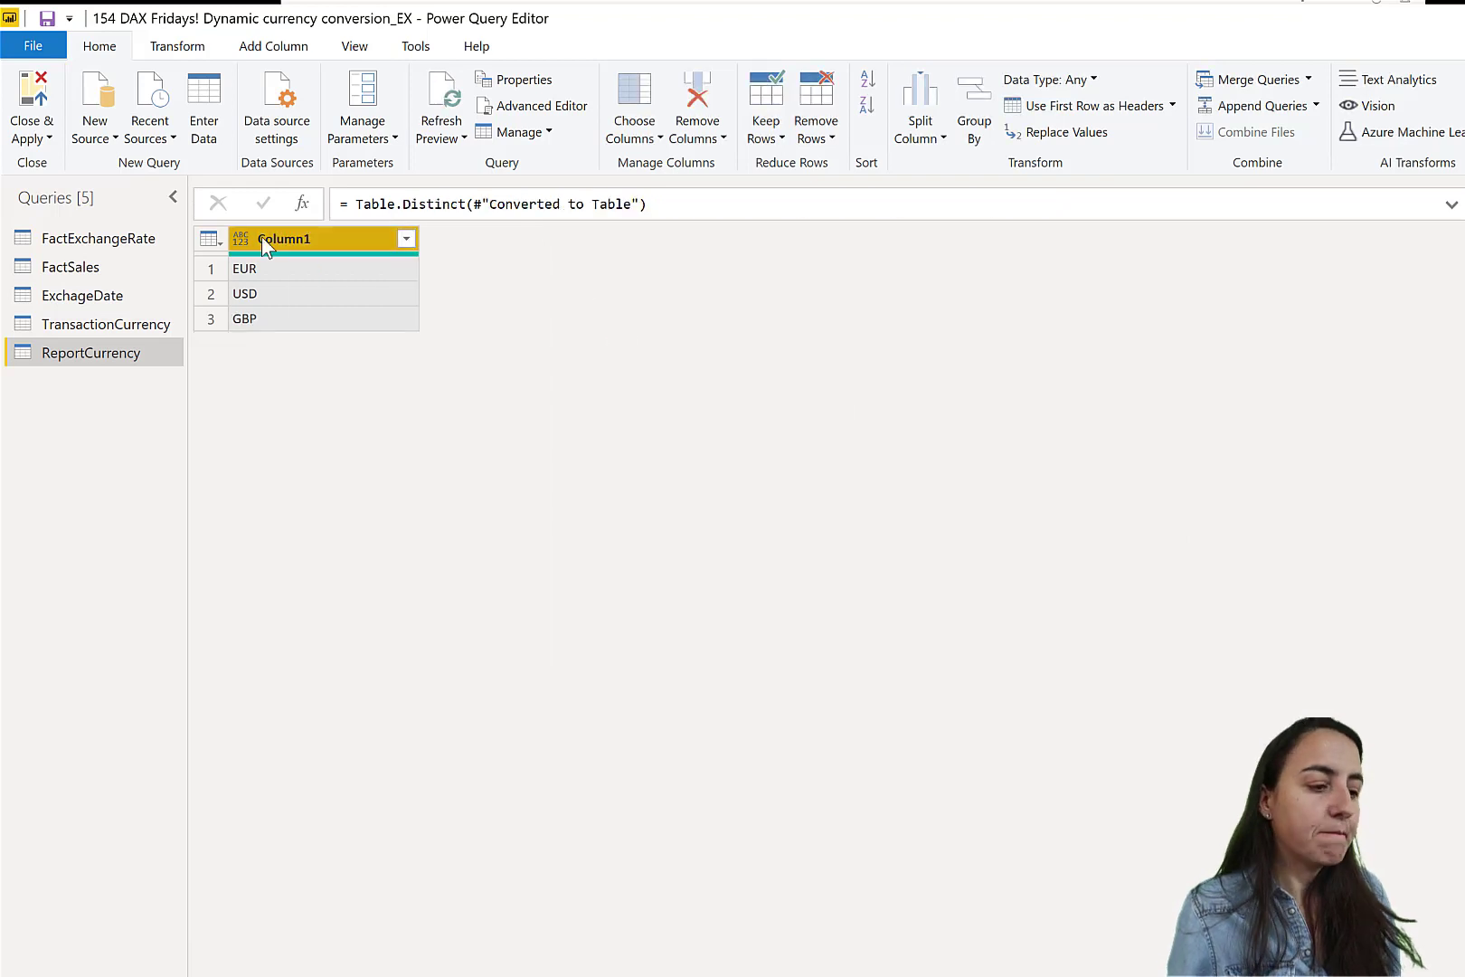
pyautogui.click(240, 237)
pyautogui.click(300, 473)
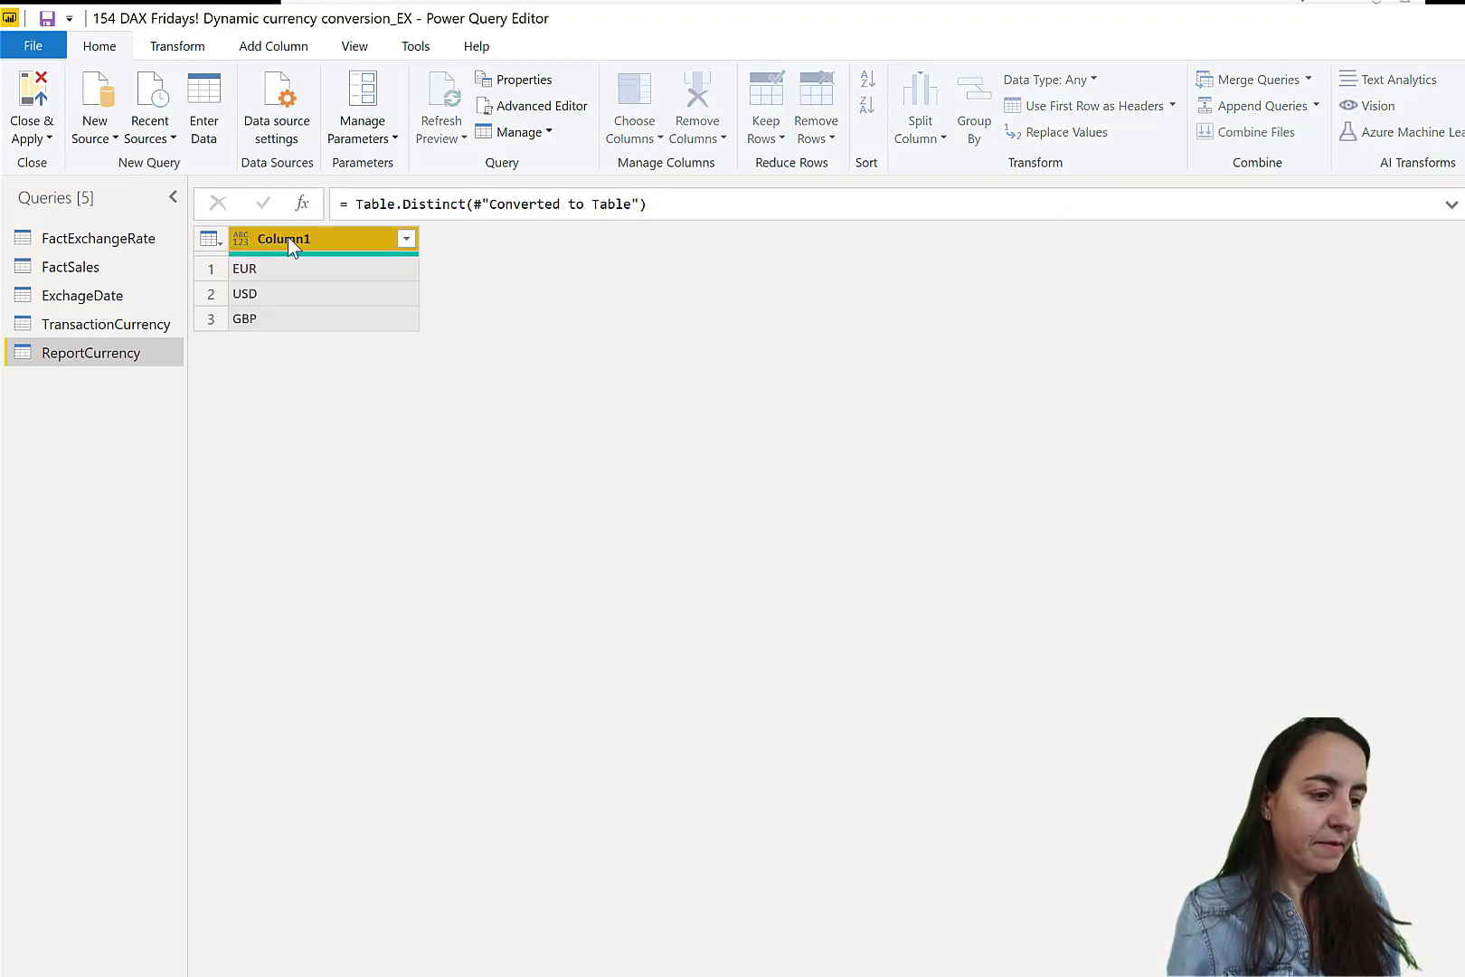
pyautogui.doubleClick(334, 237)
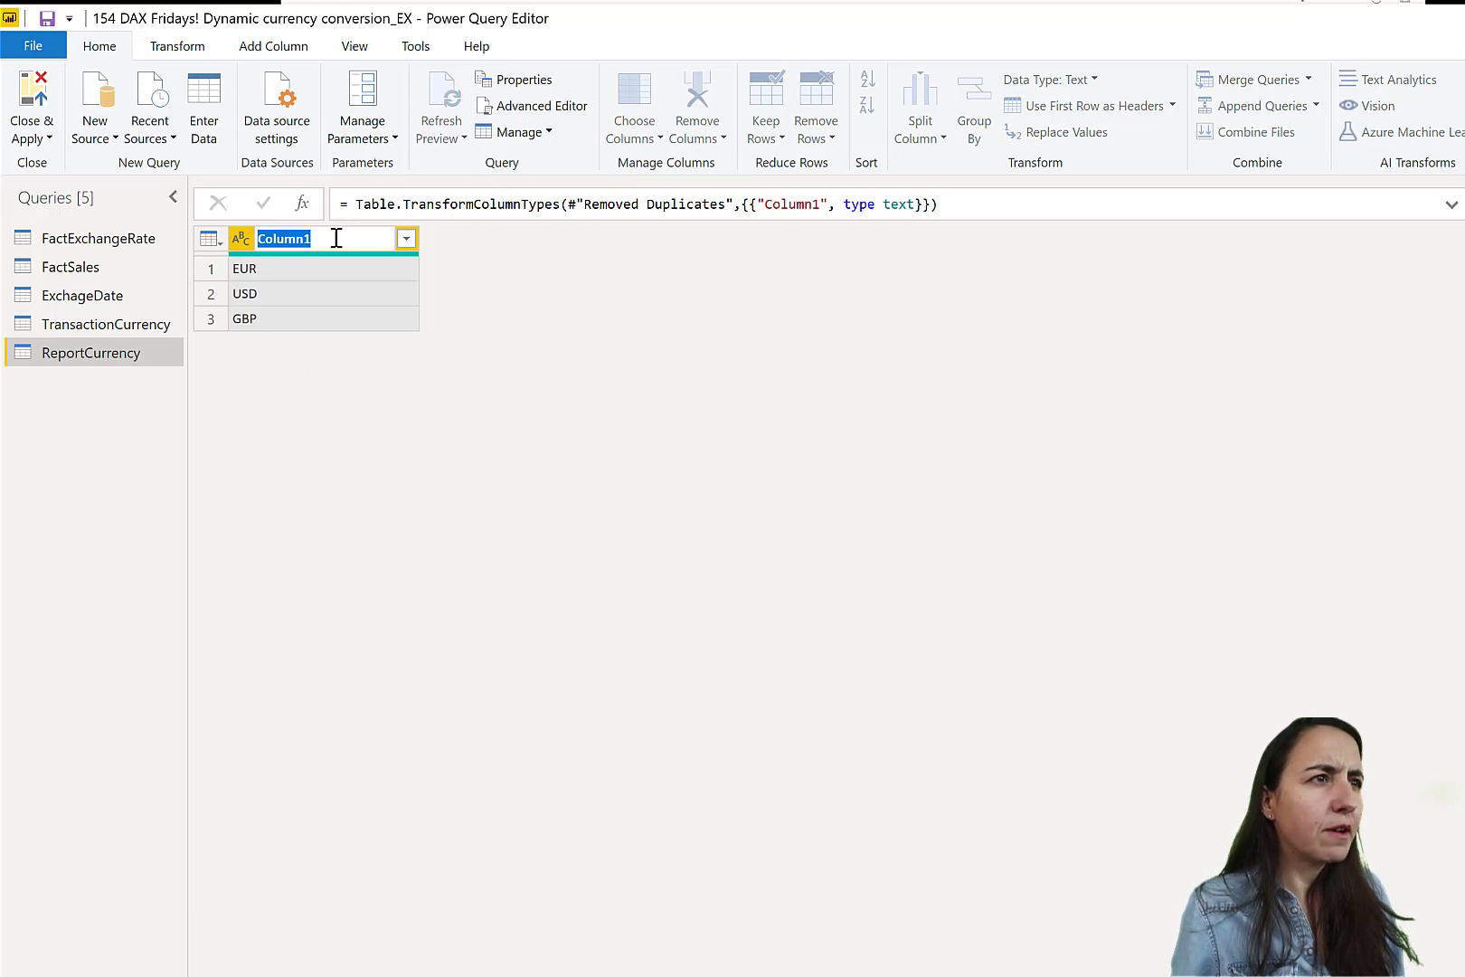
pyautogui.write('ReportCurrency')
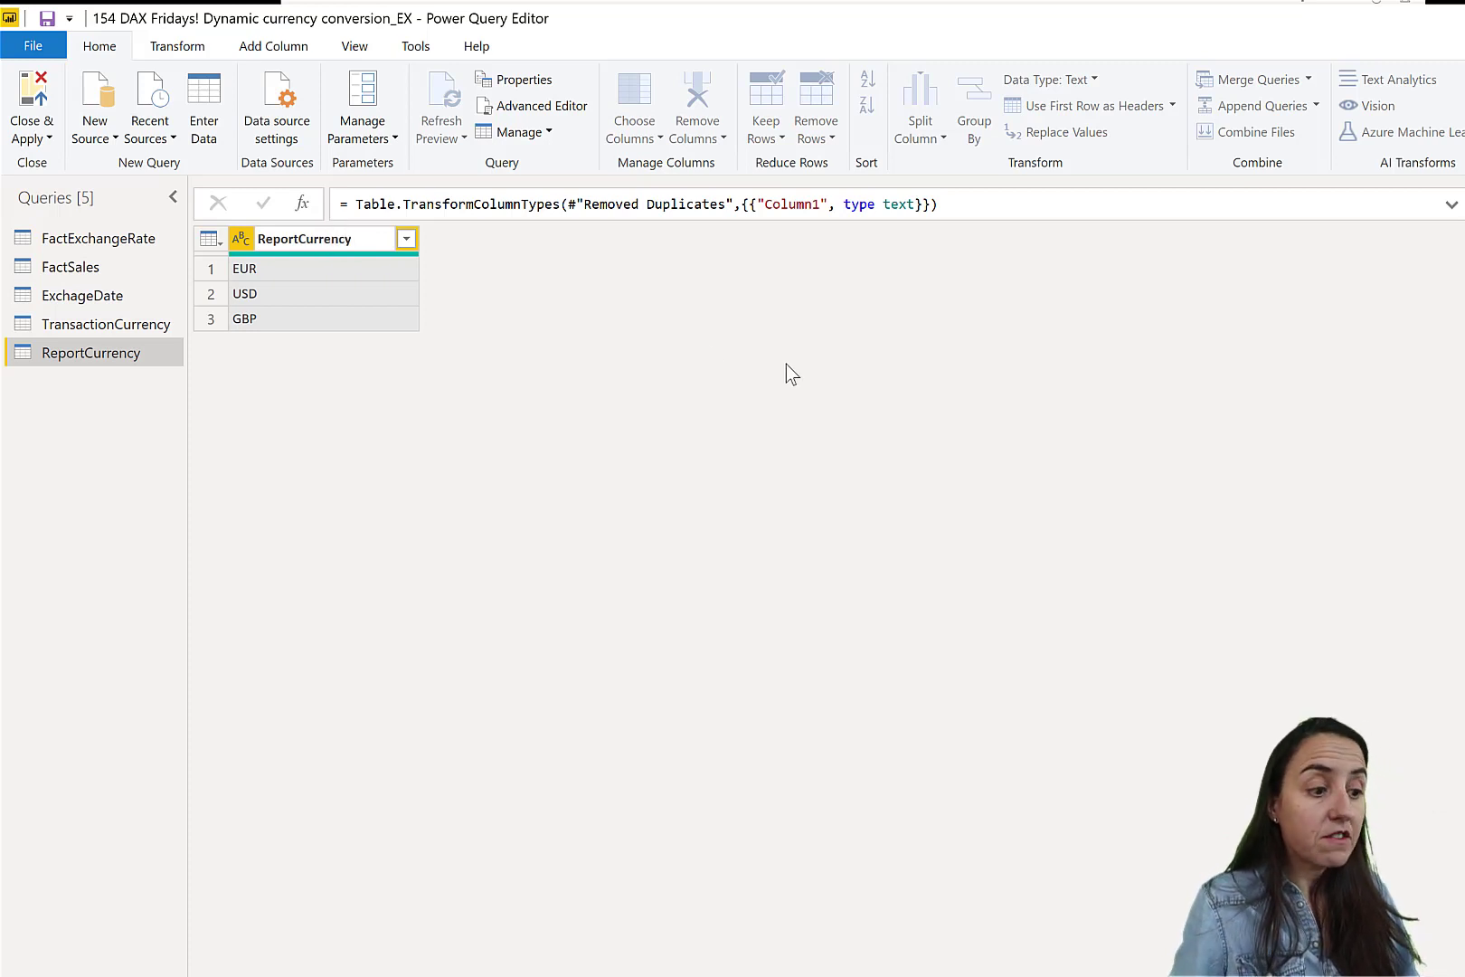
pyautogui.press('Return')
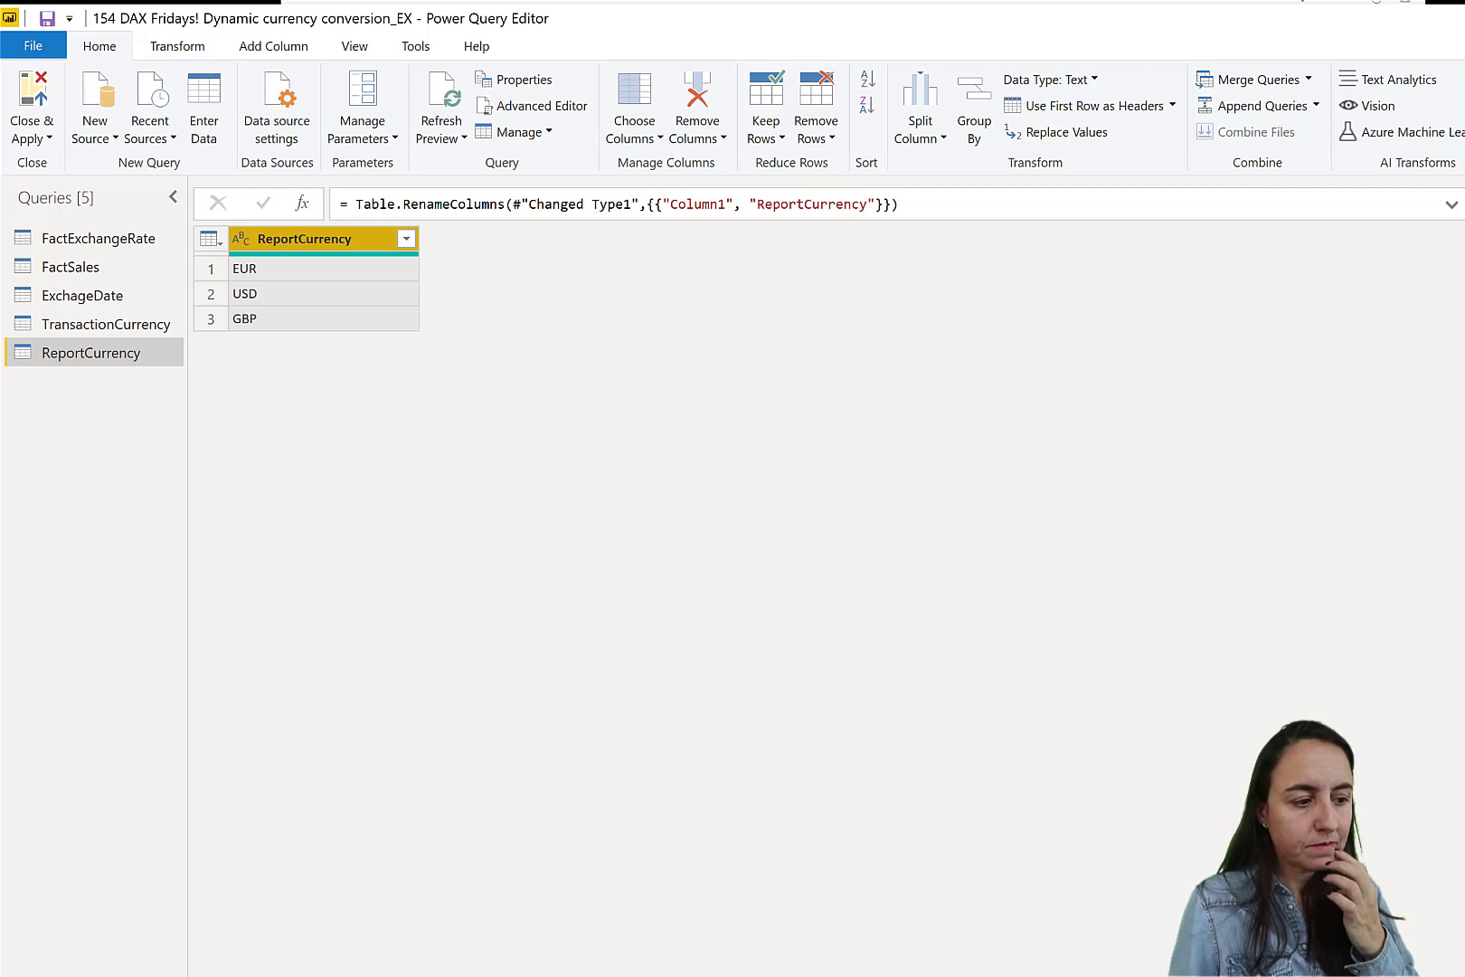
pyautogui.click(52, 97)
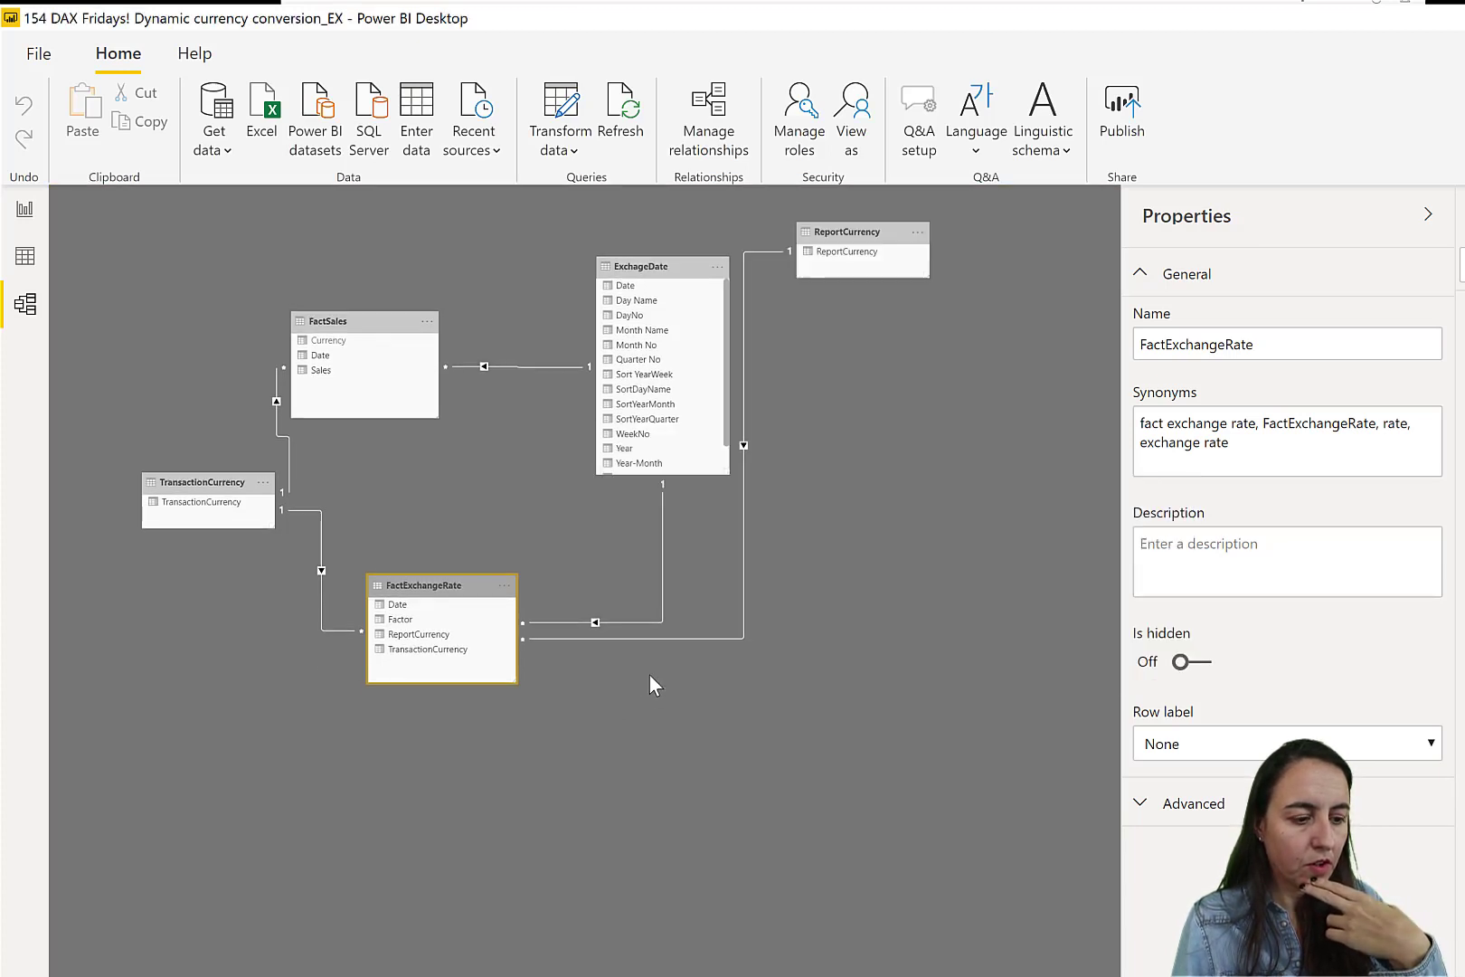
# Drag the ReportCurrency card from the top right to below FactExchangeRate
pyautogui.moveTo(869, 243); pyautogui.dragTo(710, 734)
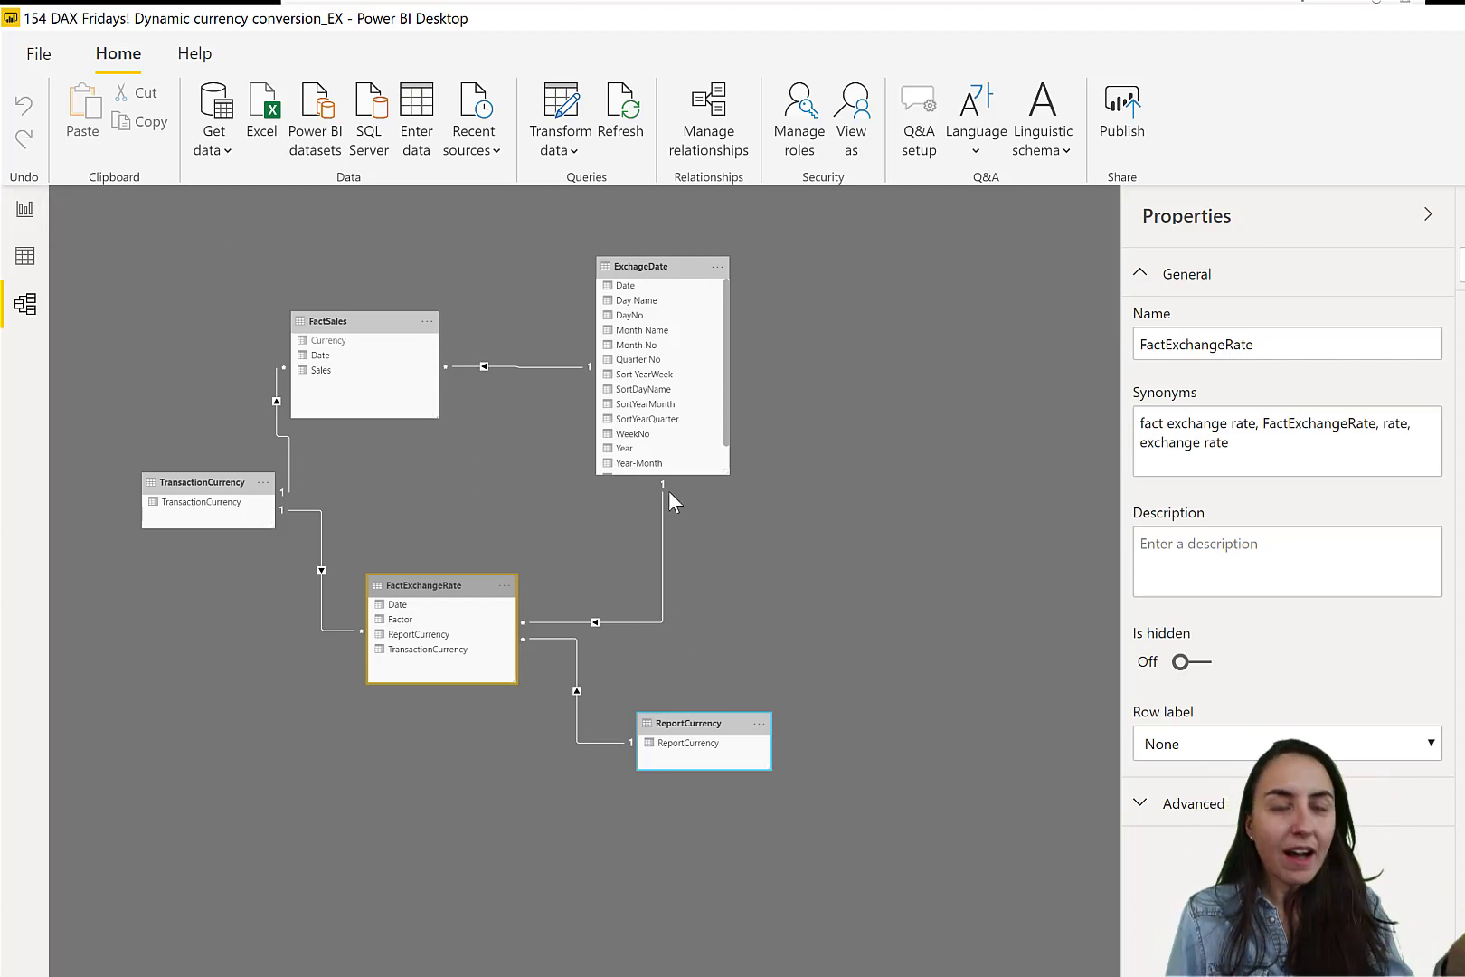
# Return to the report page, selecting and then deselecting the exchange rate table visual
pyautogui.click(25, 208)
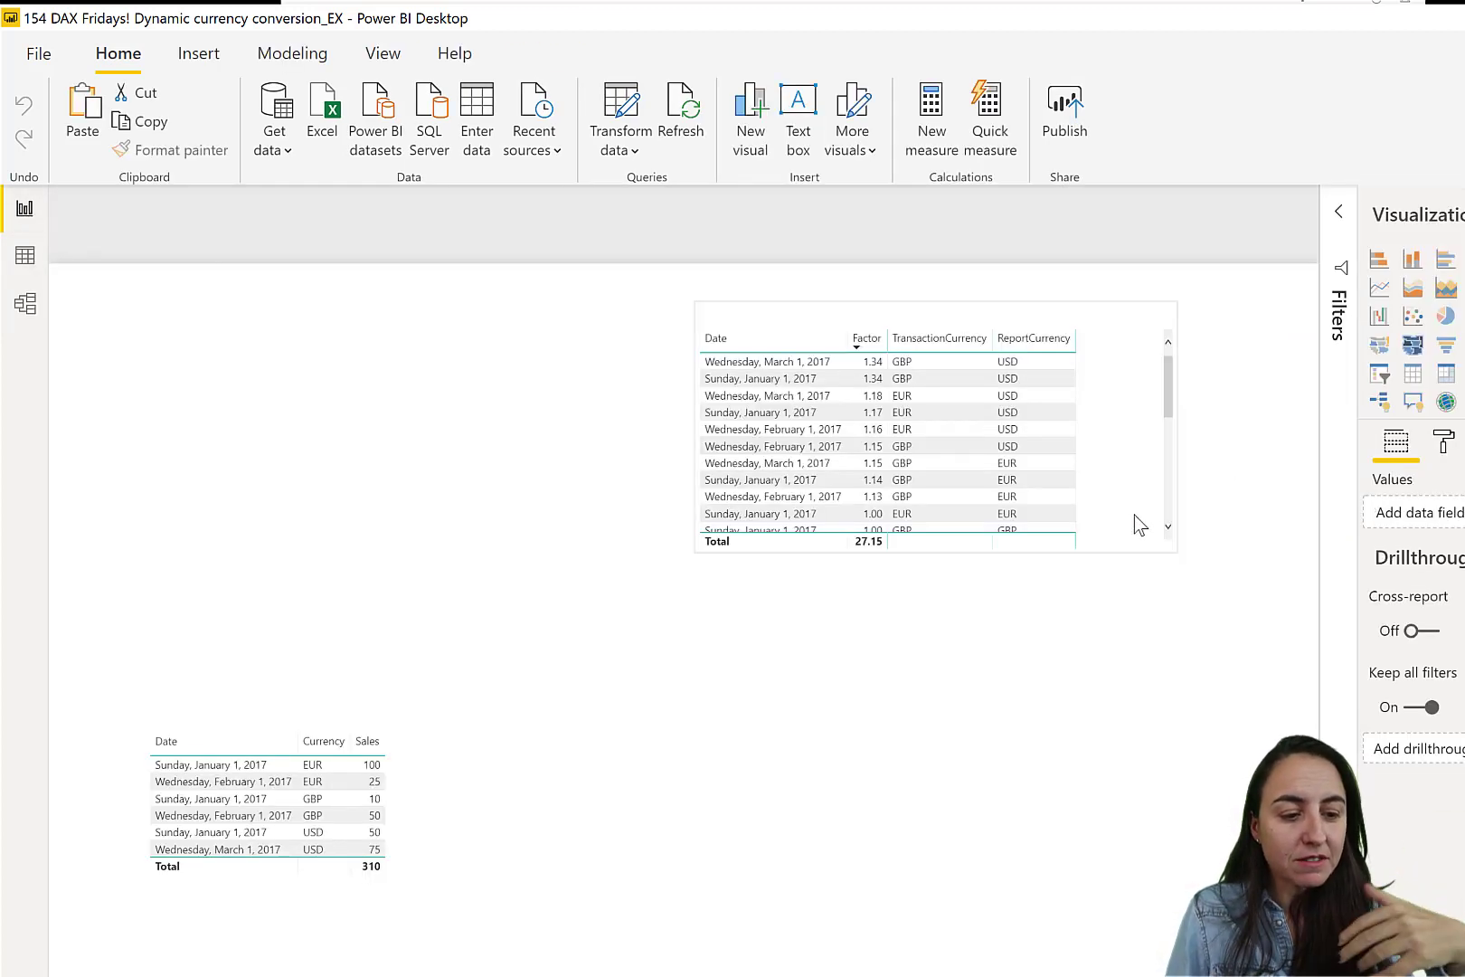
pyautogui.click(1168, 548)
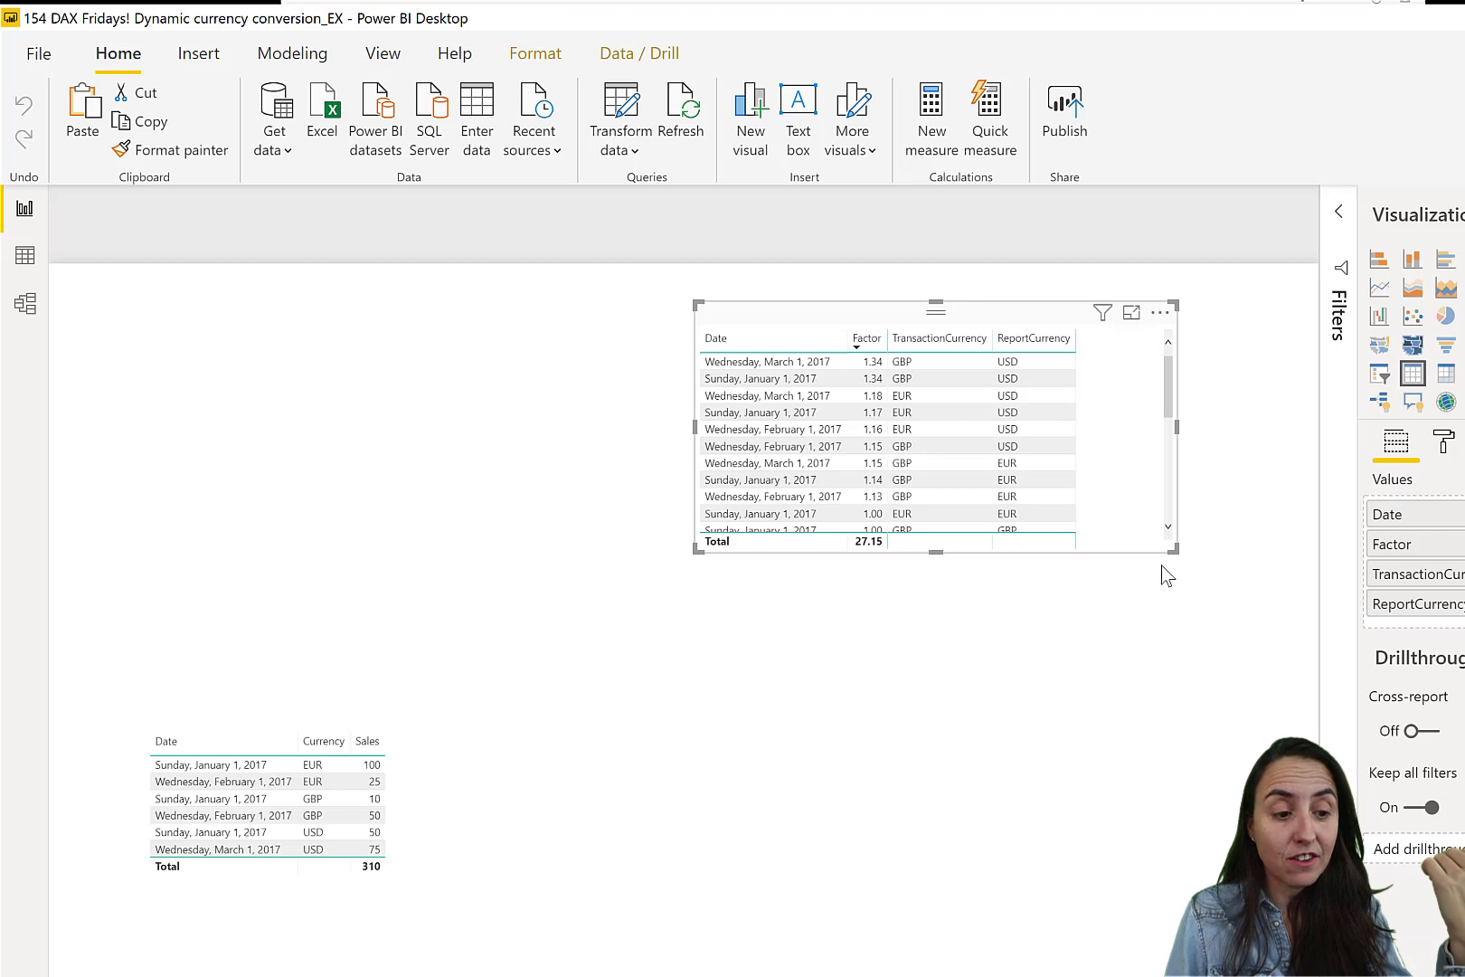
pyautogui.click(1131, 577)
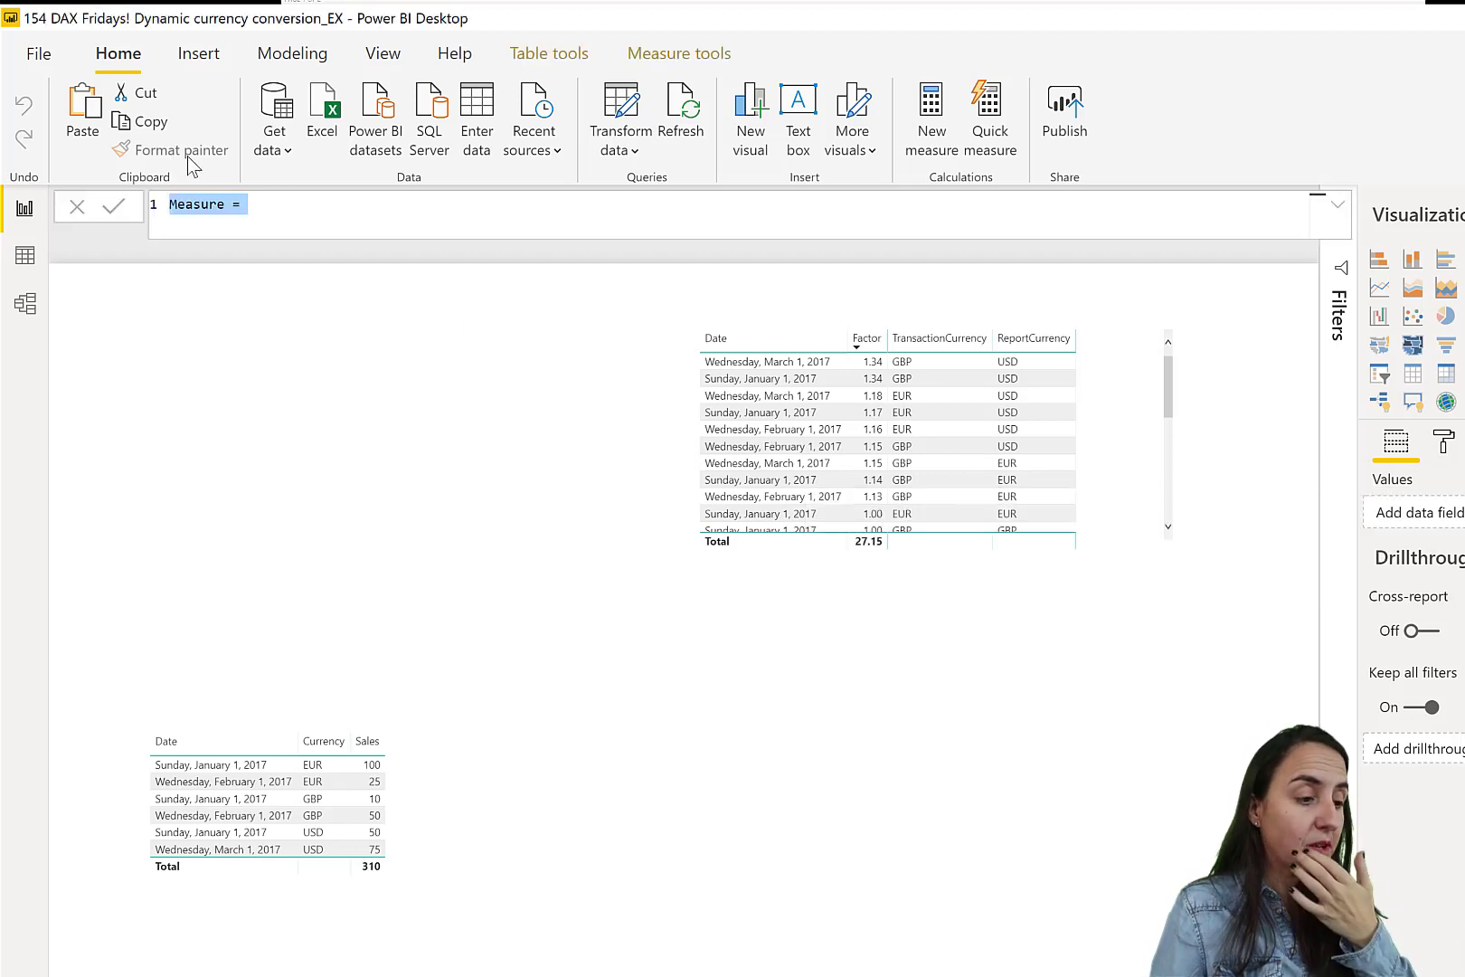
# Define the measure TrnExchangeRate = MIN(FactExchangeRate[Factor]) and commit it
pyautogui.write('TrnExchangeRate]')
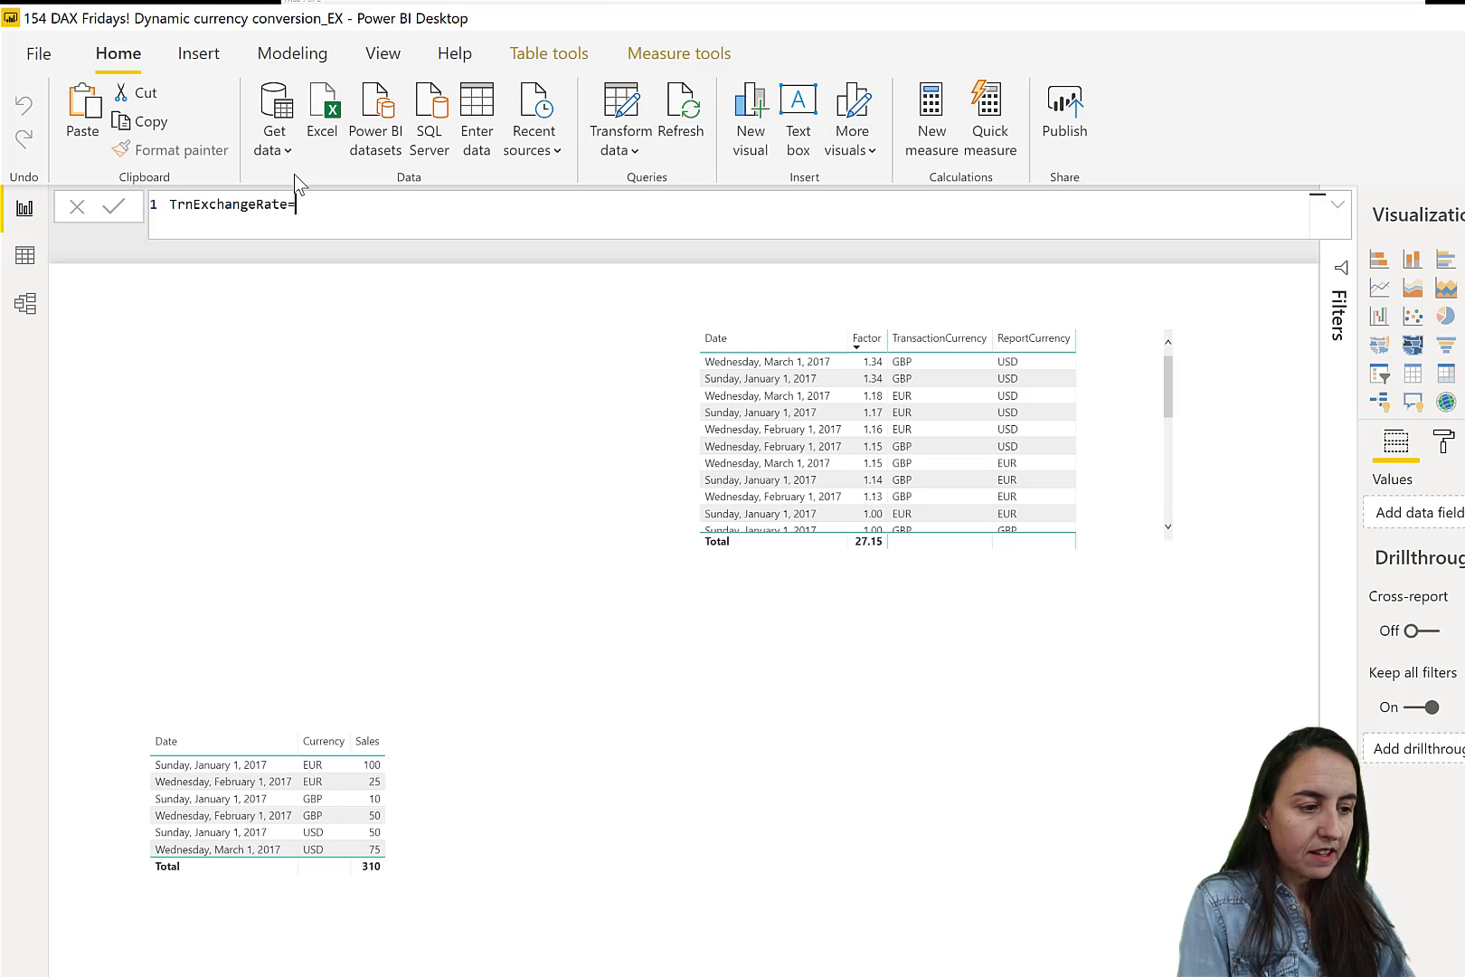
pyautogui.write('MIN(')
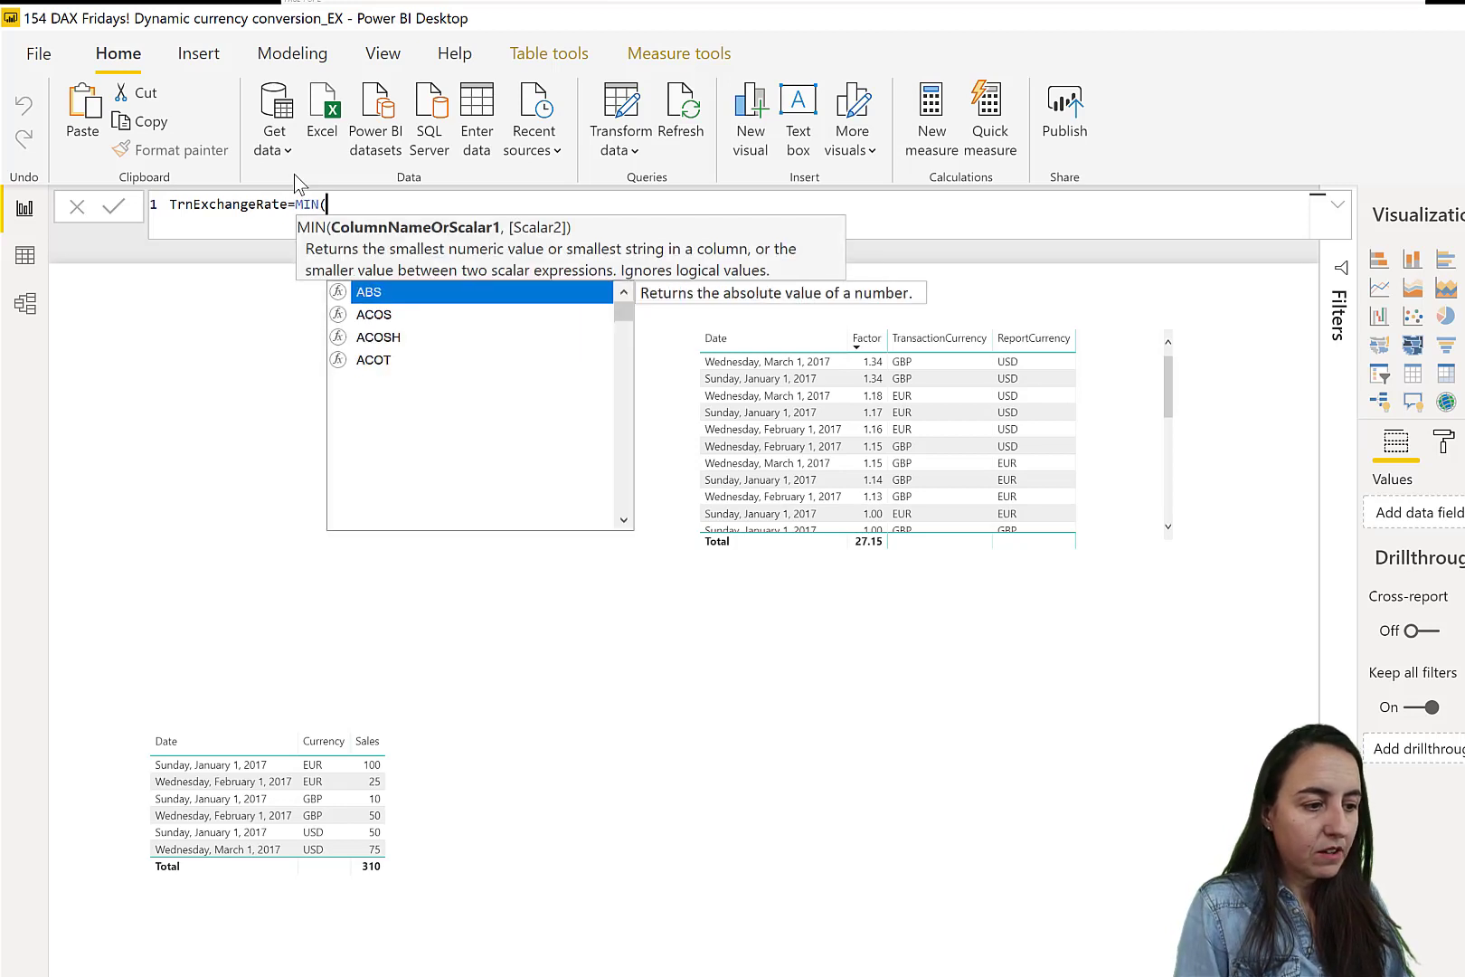
pyautogui.write('fac')
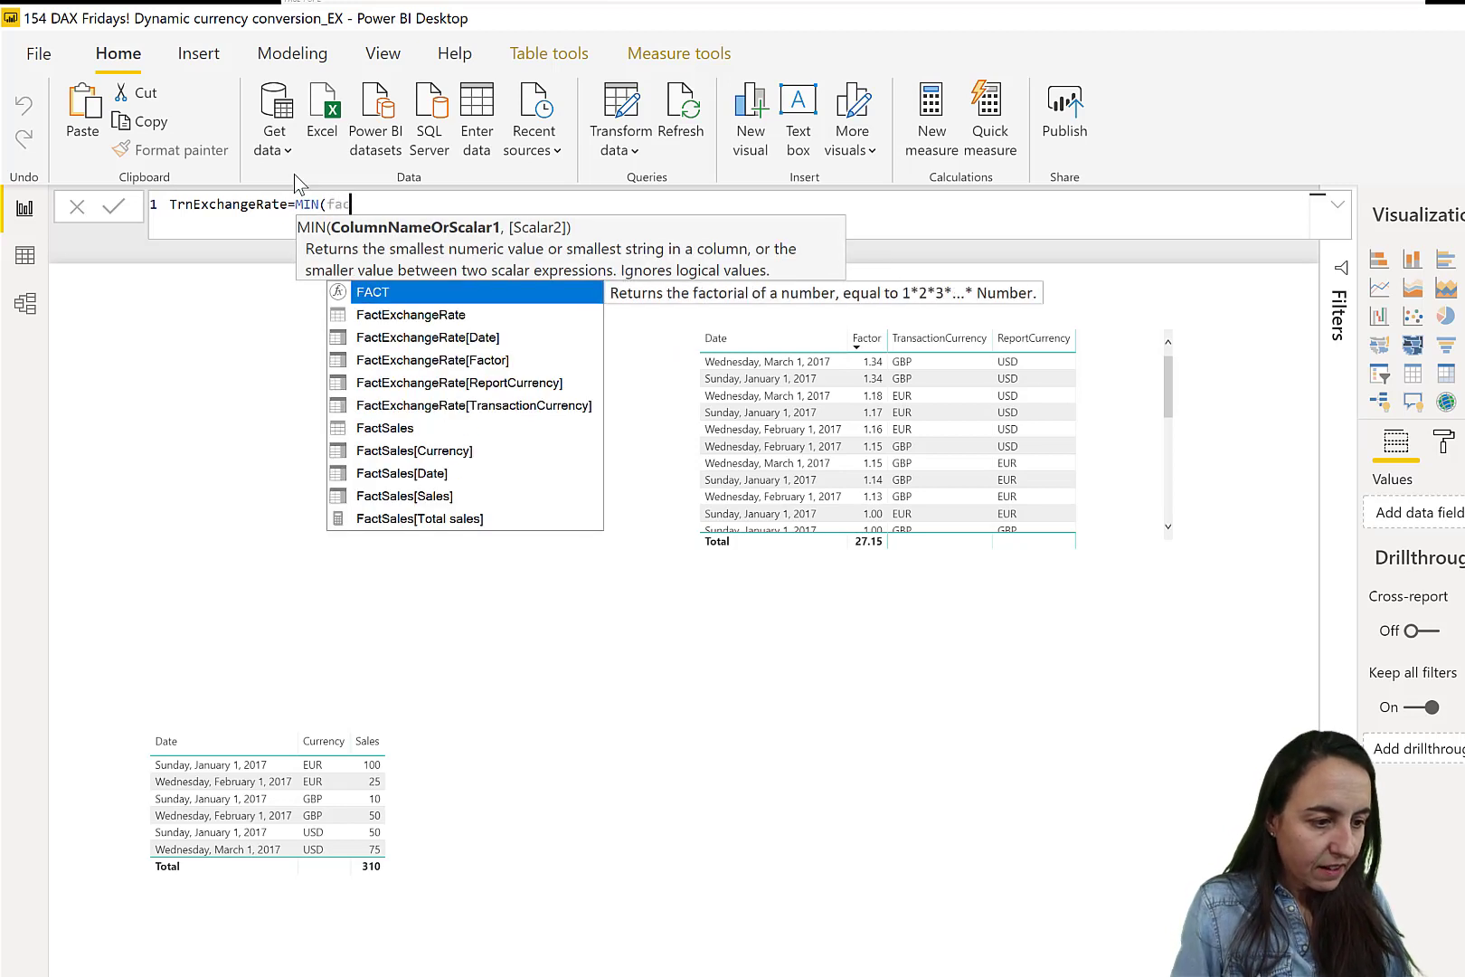
pyautogui.press('Down')
pyautogui.press('Down')
pyautogui.press('Down')
pyautogui.press('Tab')
pyautogui.write(')')
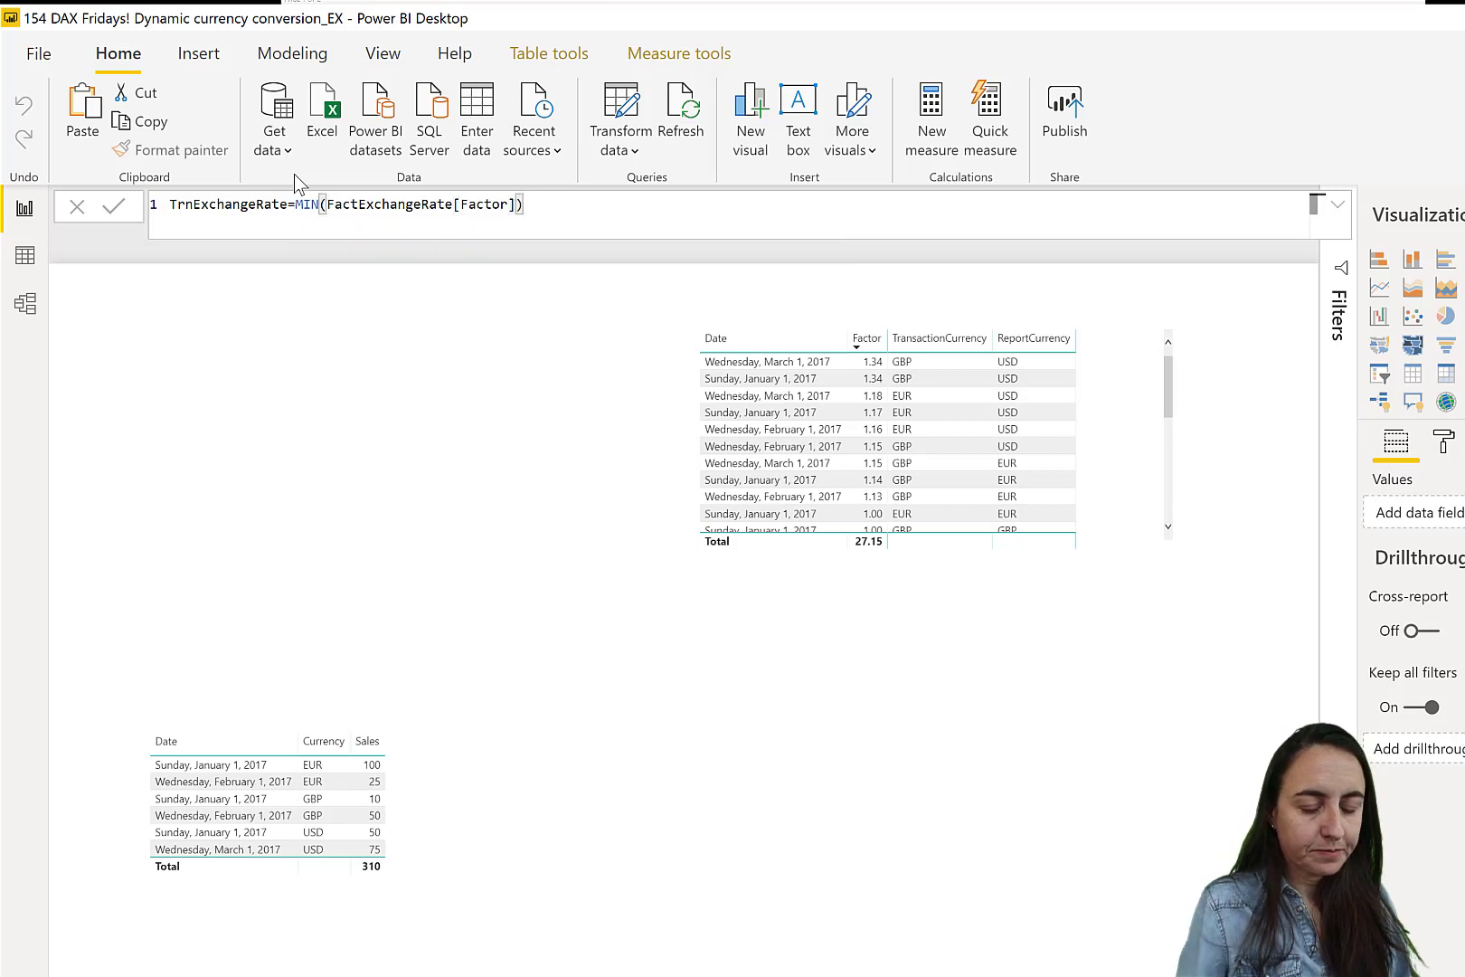
pyautogui.press('Return')
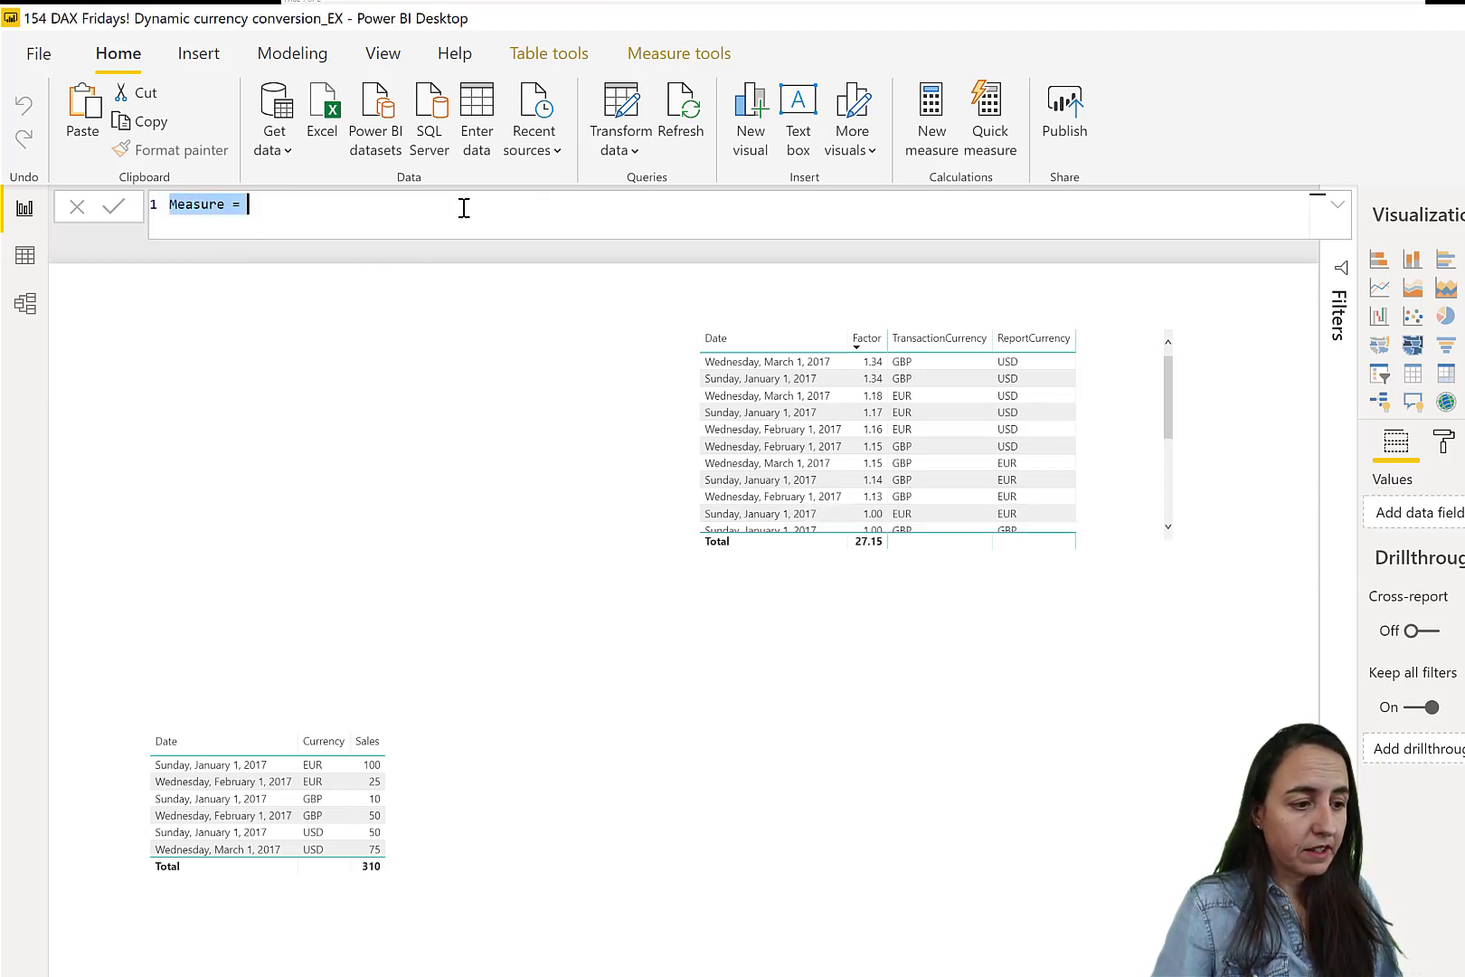
# Begin the formula with IF(HASONEVALUE(ReportCurrency[ReportCurrency]), replacing a wrongly picked FactExchangeRate column
pyautogui.write('R')
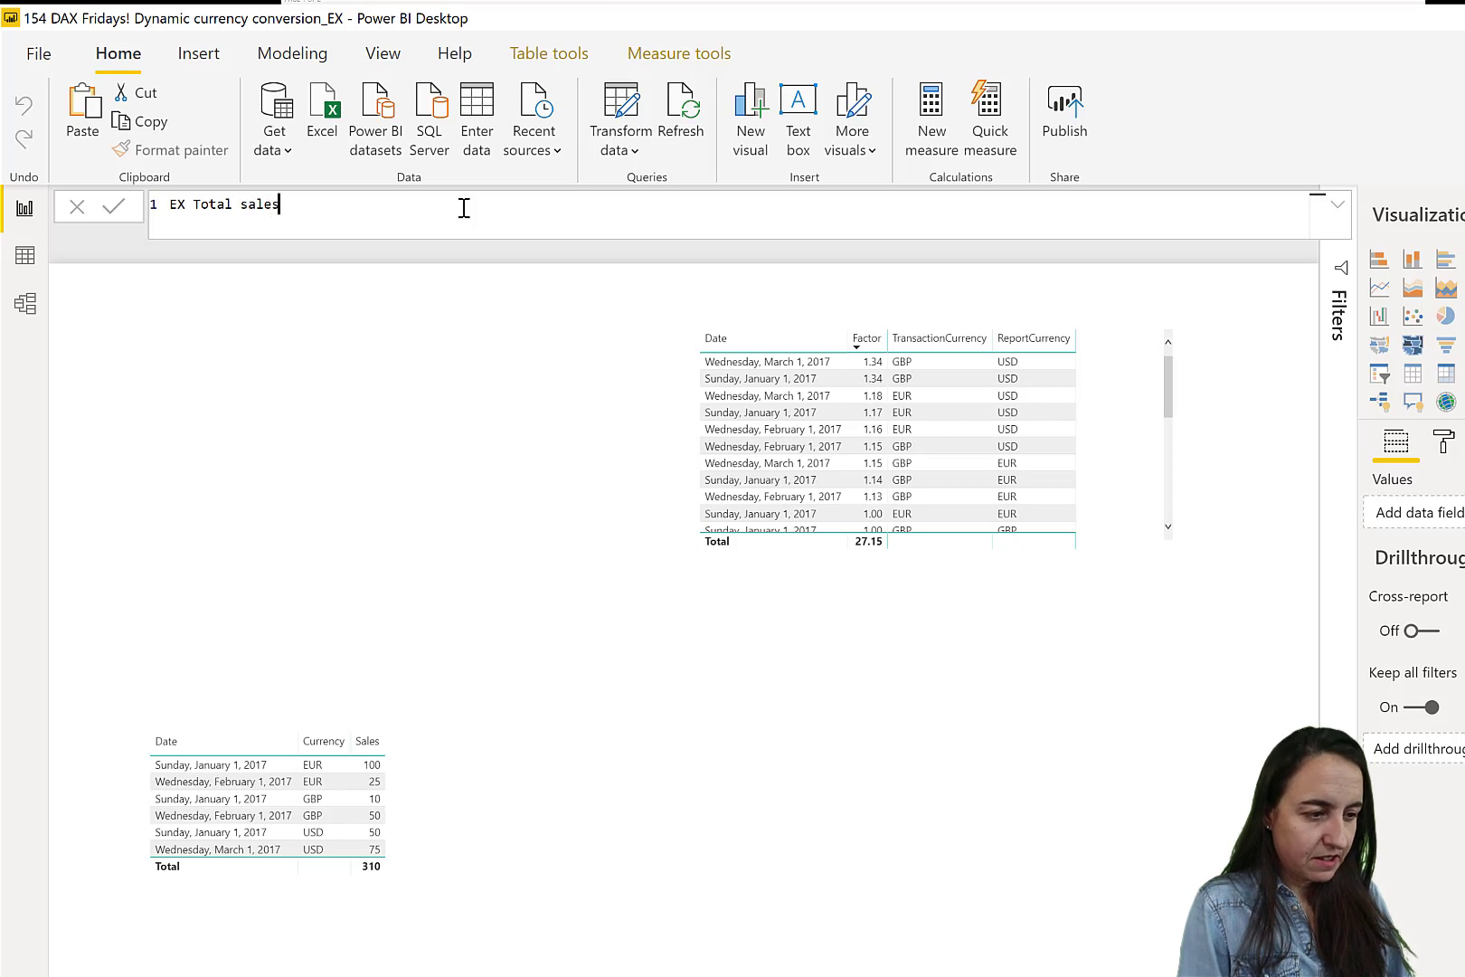
pyautogui.write('f')
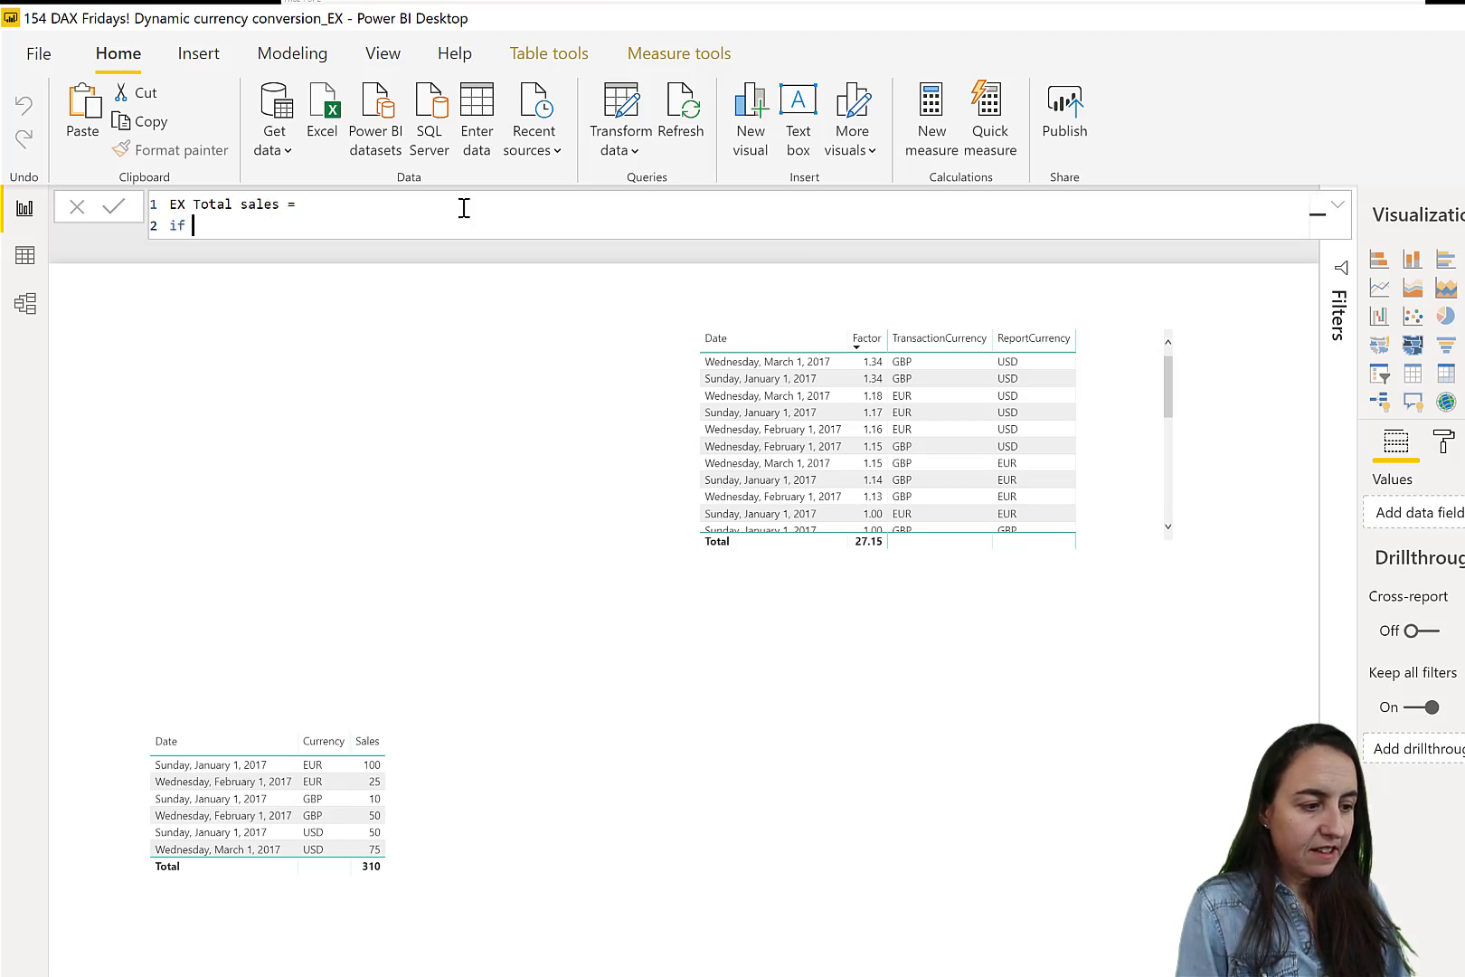
pyautogui.press('BackSpace')
pyautogui.write('(has')
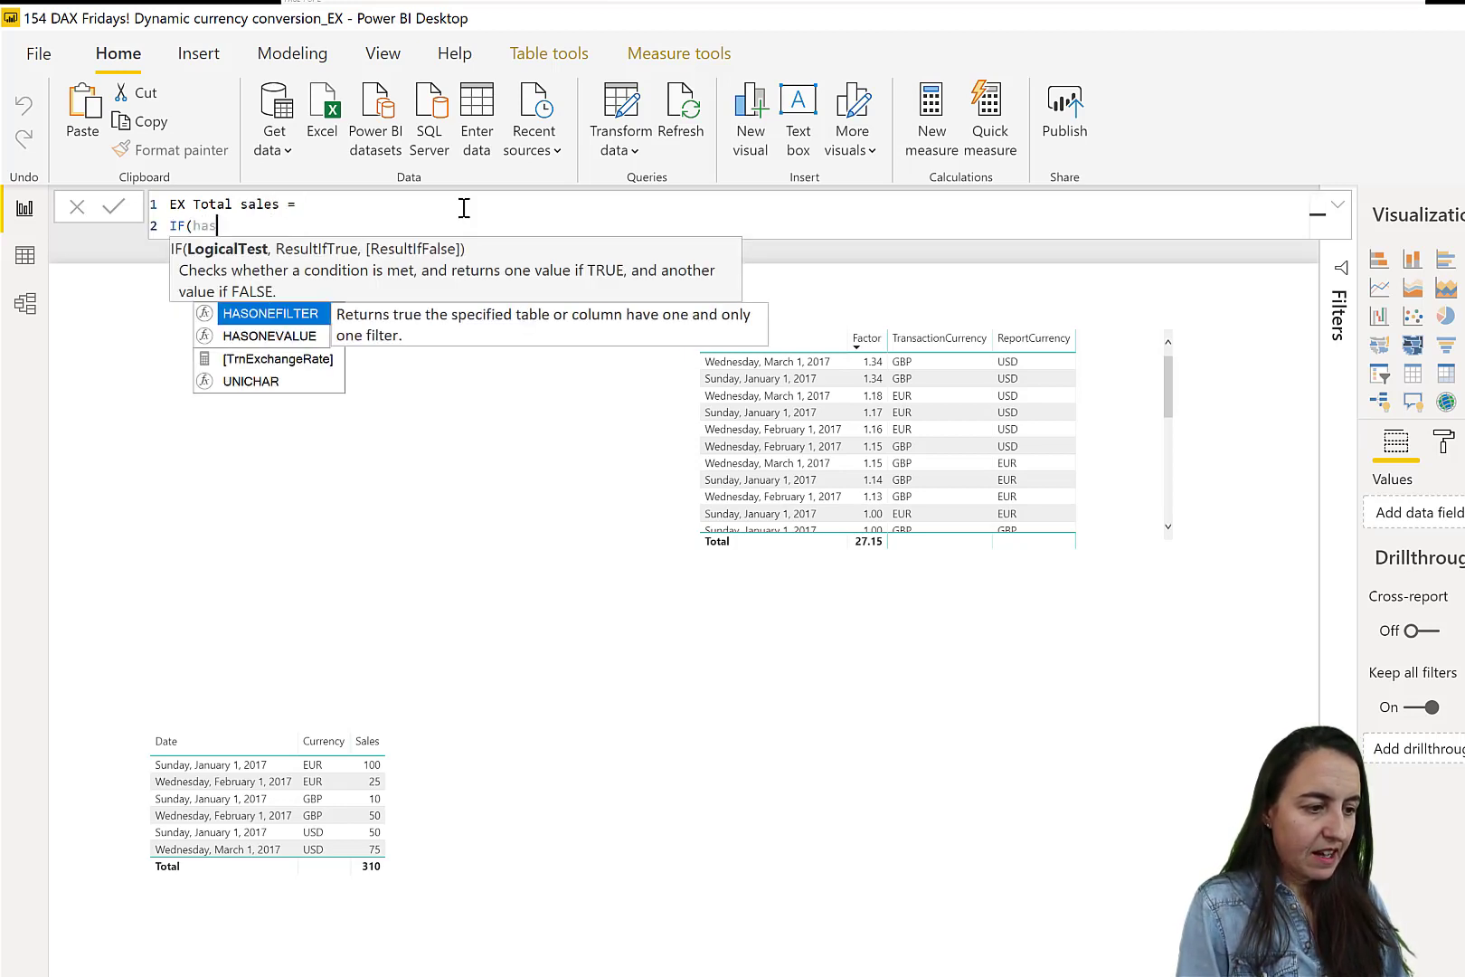
pyautogui.press('Down')
pyautogui.press('Tab')
pyautogui.write('repo')
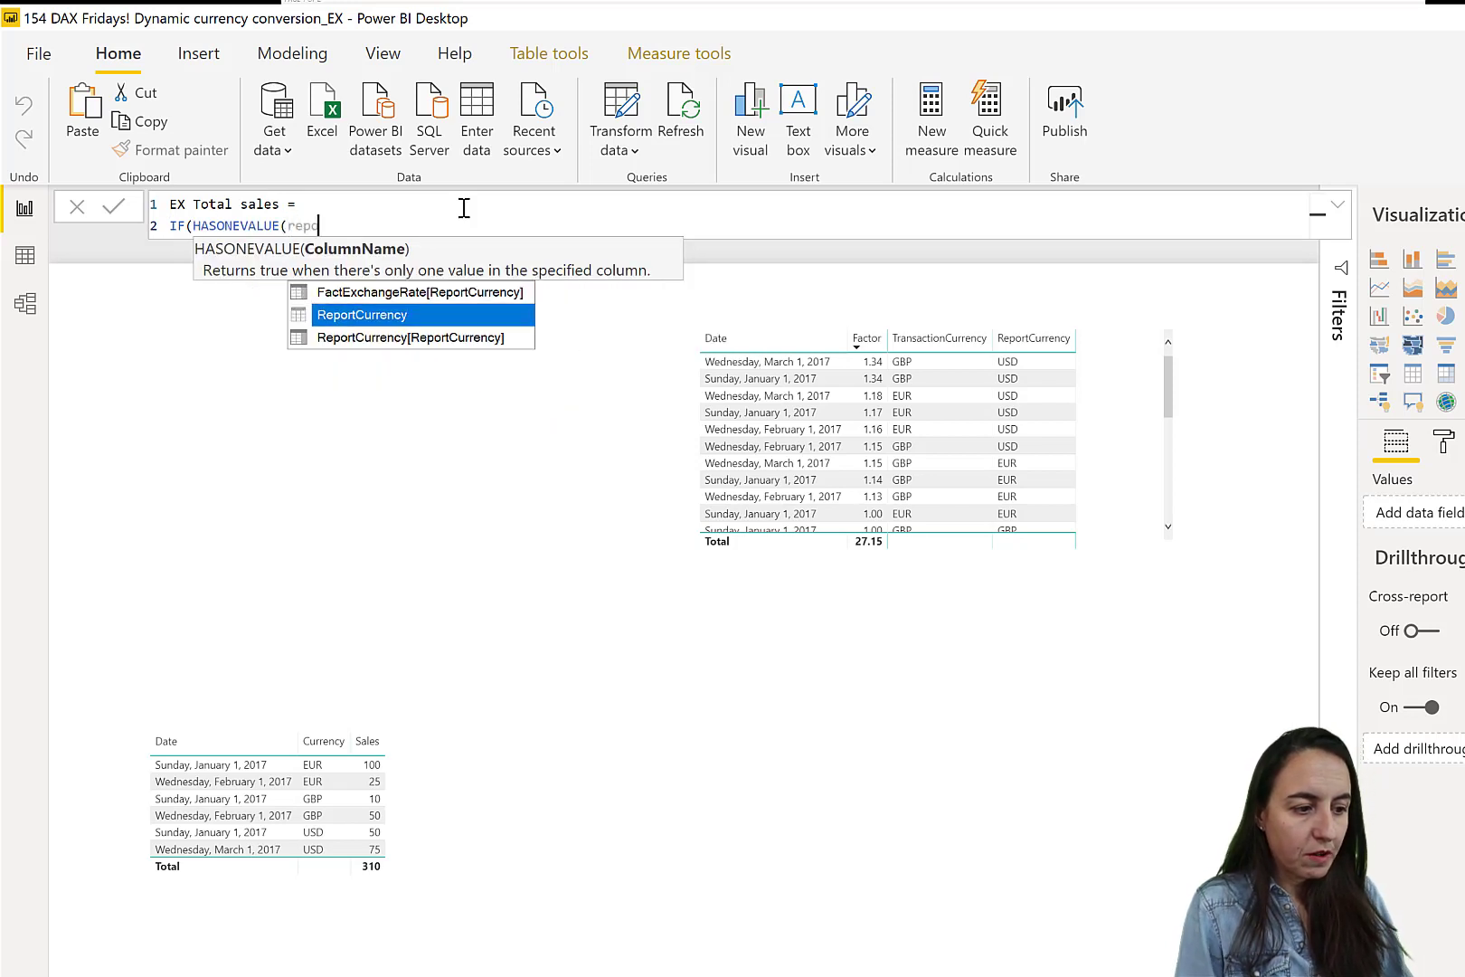
pyautogui.click(452, 296)
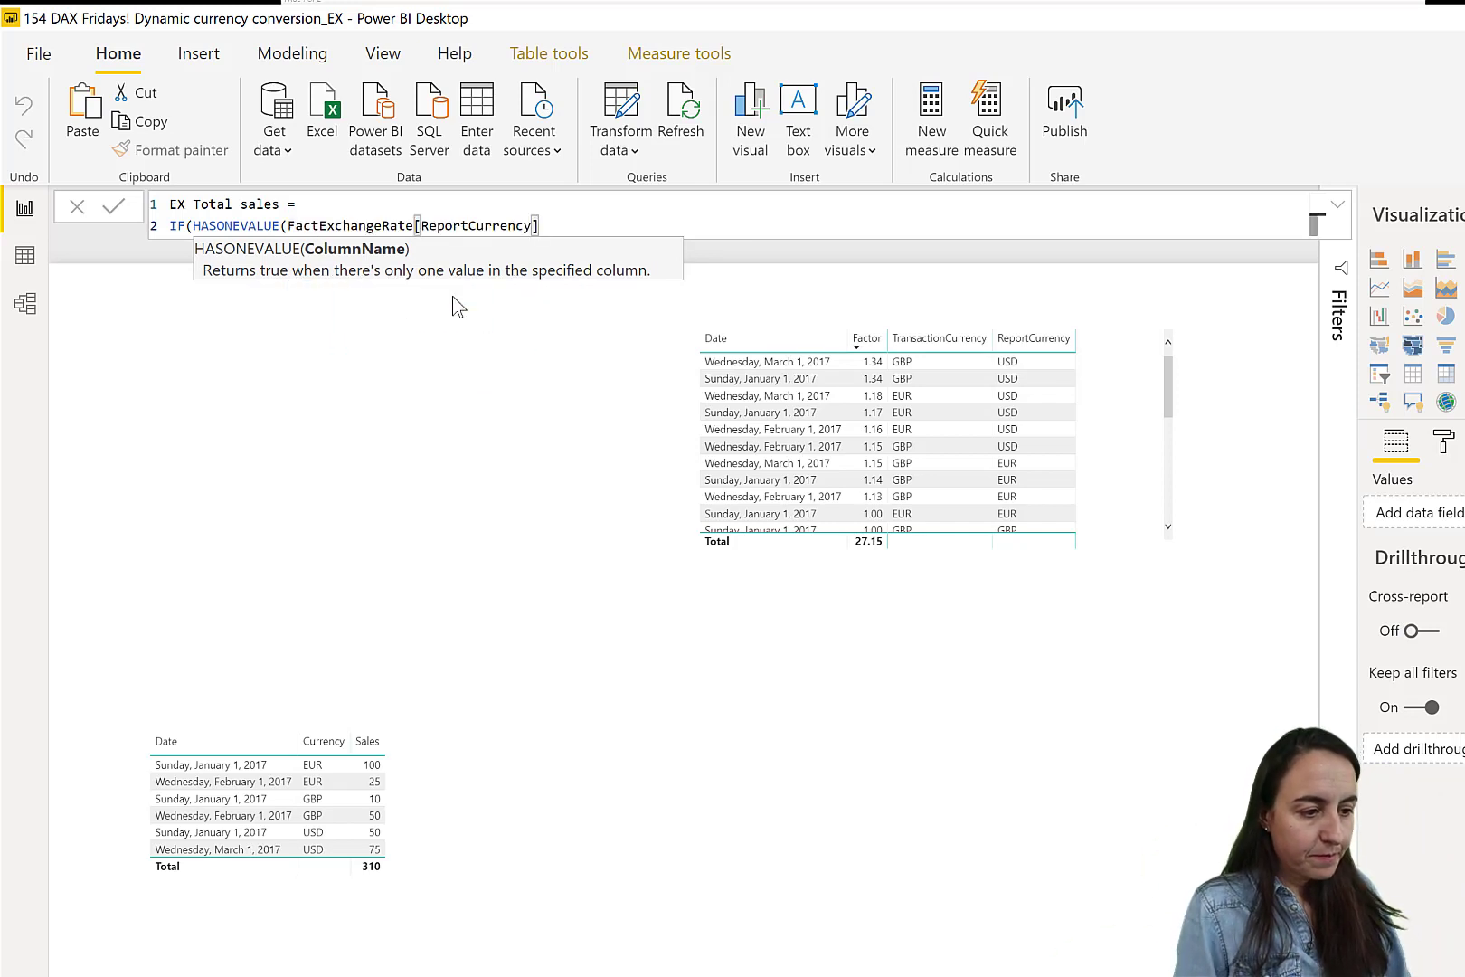
pyautogui.press('BackSpace')
pyautogui.press('BackSpace')
pyautogui.press('BackSpace')
pyautogui.press('BackSpace')
pyautogui.press('BackSpace')
pyautogui.press('BackSpace')
pyautogui.press('BackSpace')
pyautogui.press('BackSpace')
pyautogui.press('BackSpace')
pyautogui.press('BackSpace')
pyautogui.press('BackSpace')
pyautogui.press('BackSpace')
pyautogui.press('BackSpace')
pyautogui.press('BackSpace')
pyautogui.press('BackSpace')
pyautogui.press('BackSpace')
pyautogui.press('BackSpace')
pyautogui.press('BackSpace')
pyautogui.press('BackSpace')
pyautogui.press('BackSpace')
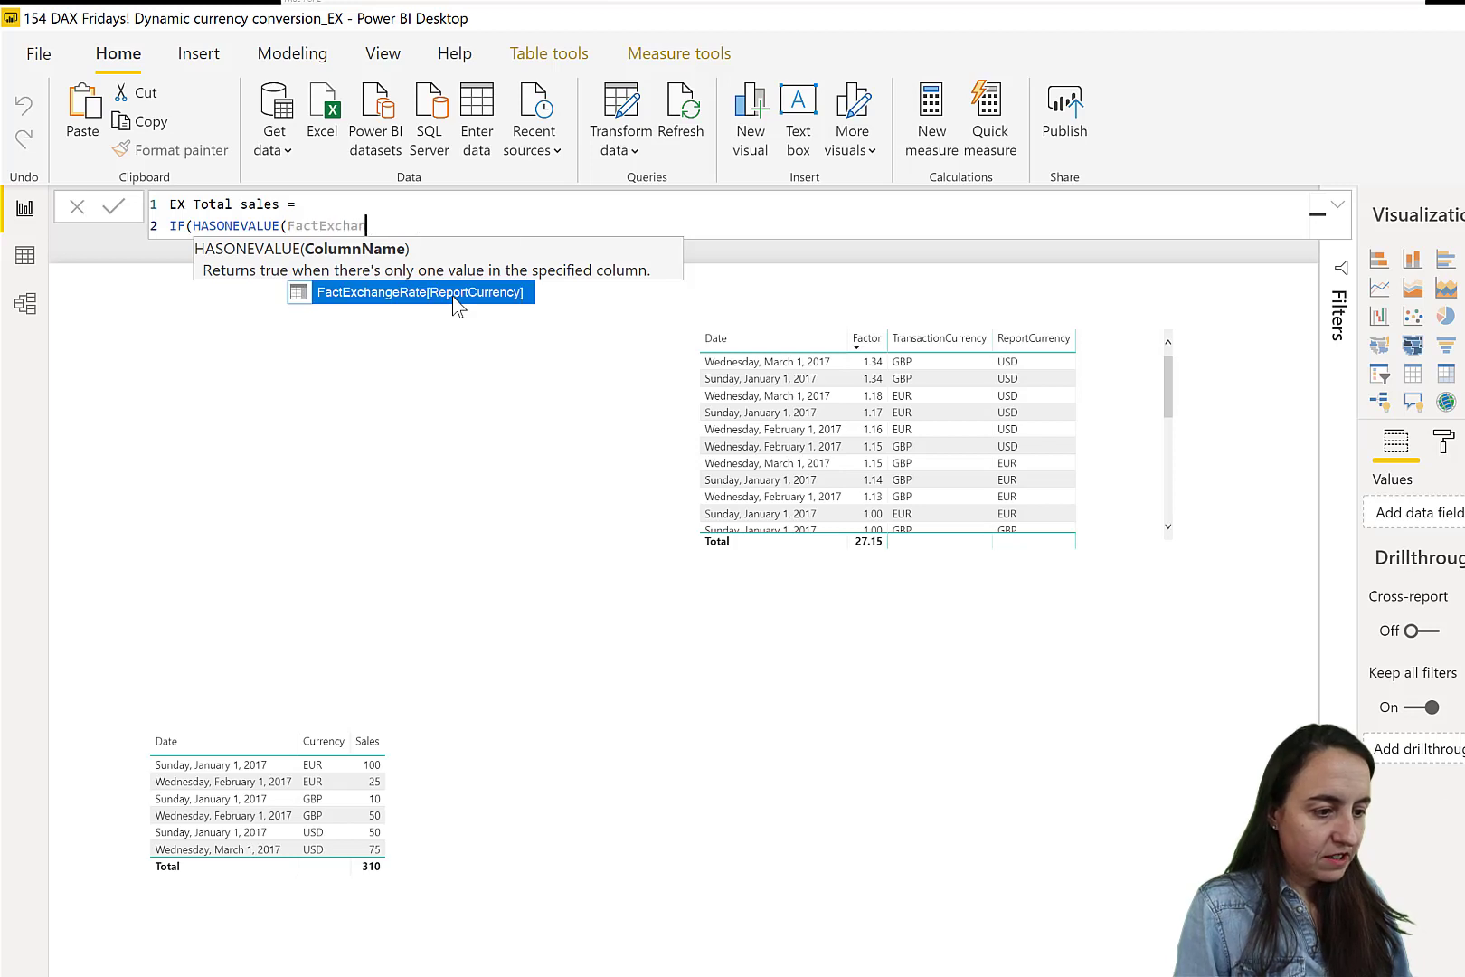
pyautogui.press('BackSpace')
pyautogui.press('BackSpace')
pyautogui.press('BackSpace')
pyautogui.press('BackSpace')
pyautogui.press('BackSpace')
pyautogui.press('BackSpace')
pyautogui.press('BackSpace')
pyautogui.press('BackSpace')
pyautogui.write('re')
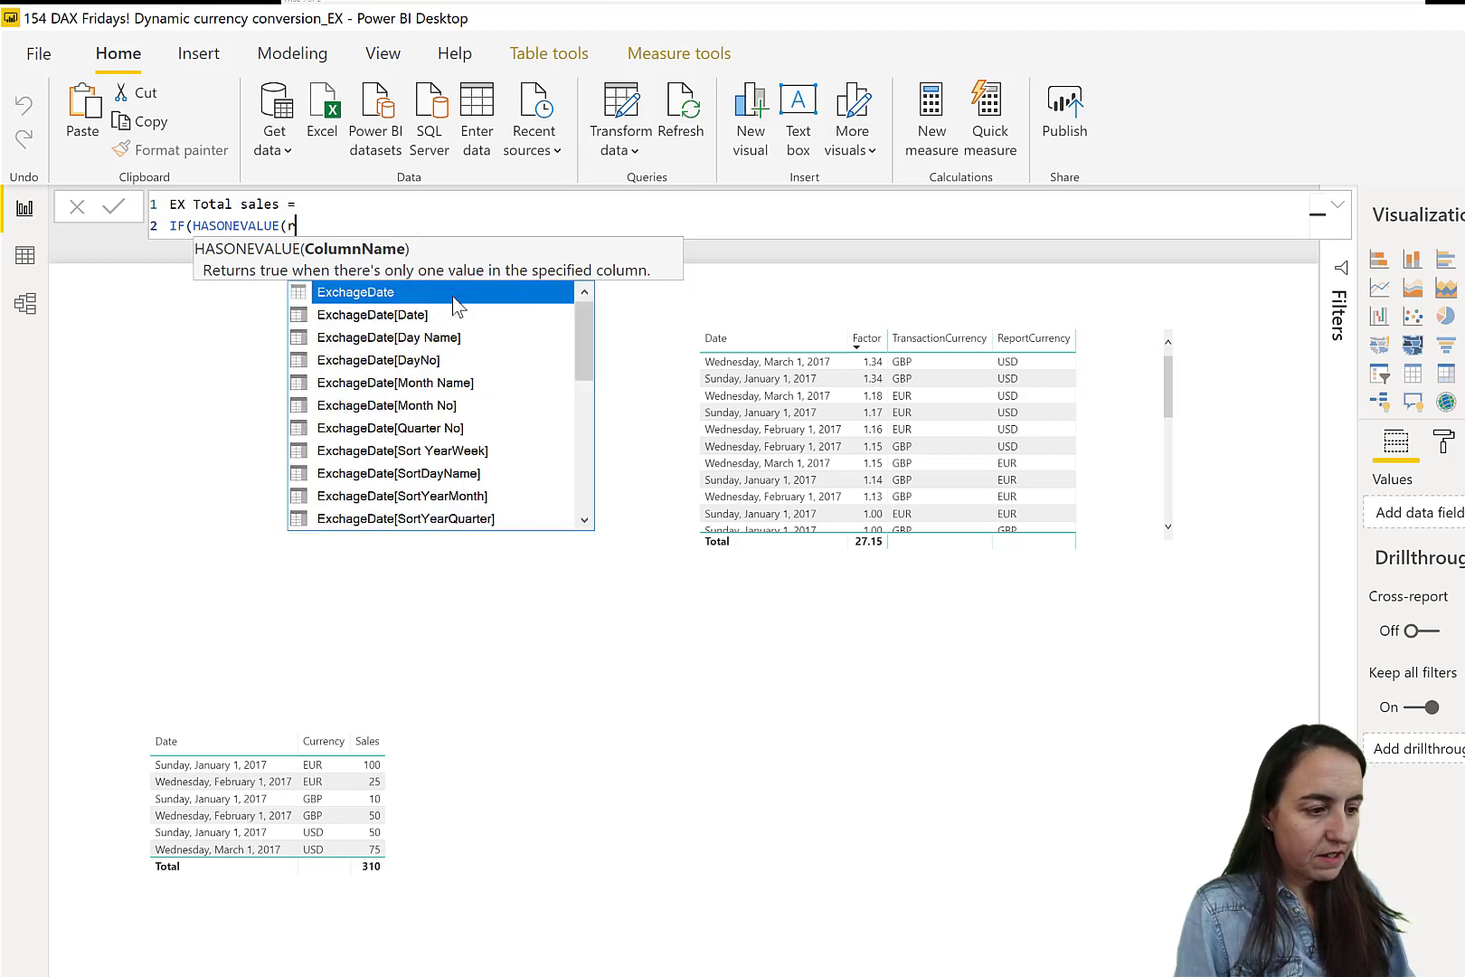
pyautogui.press('Down')
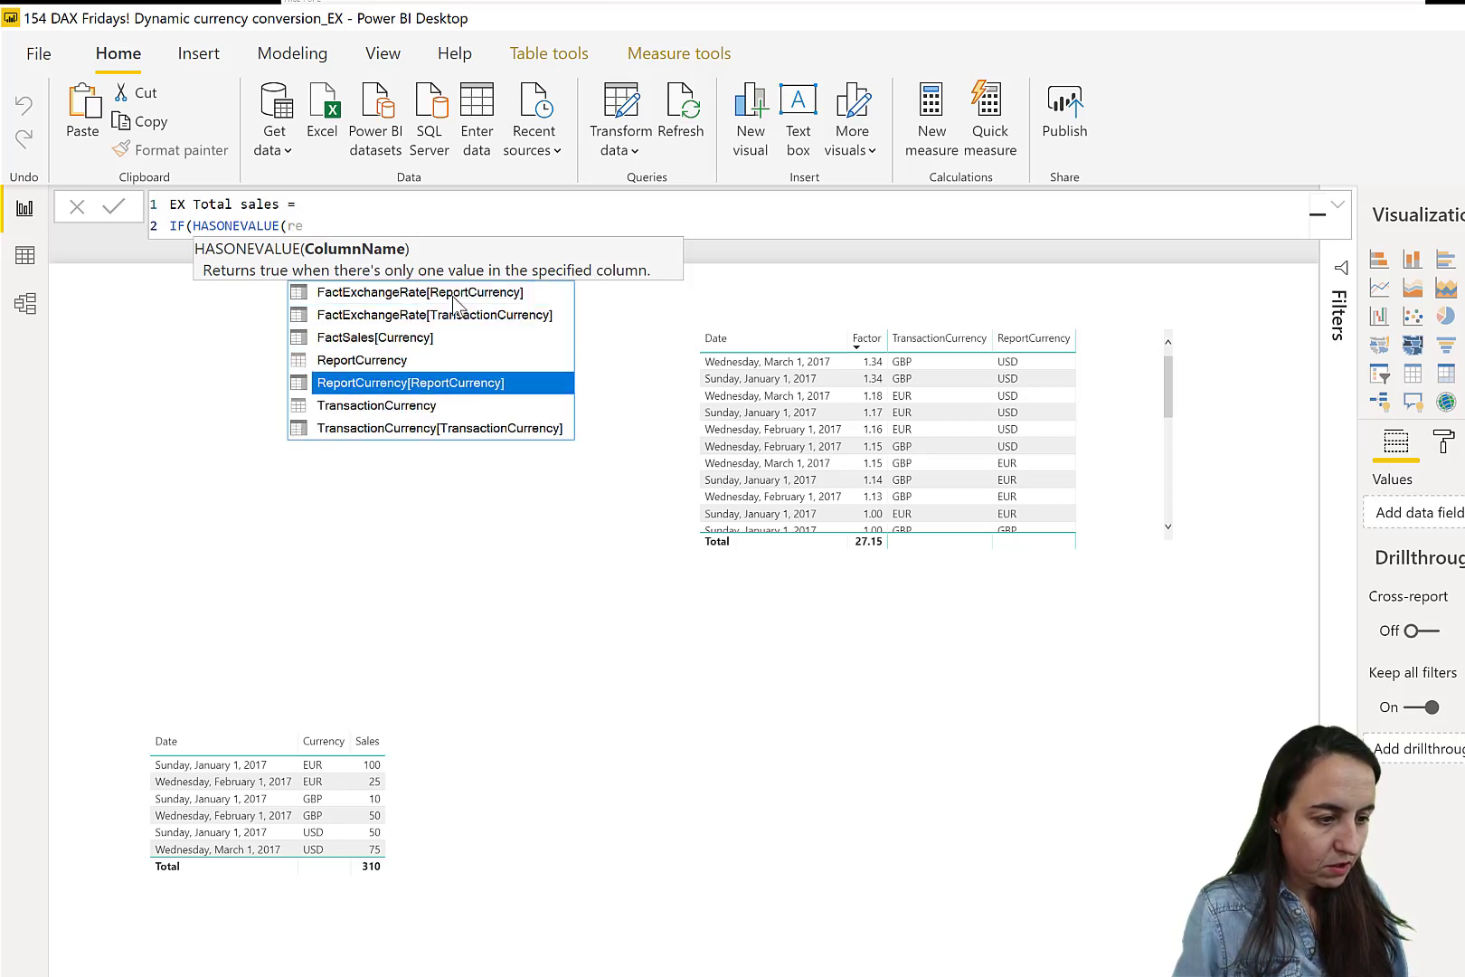
pyautogui.press('Tab')
# Add SUMX(FactSales, [Total sales]*[TrnExchangeRate]) as the IF result and close the parentheses
pyautogui.write('), ')
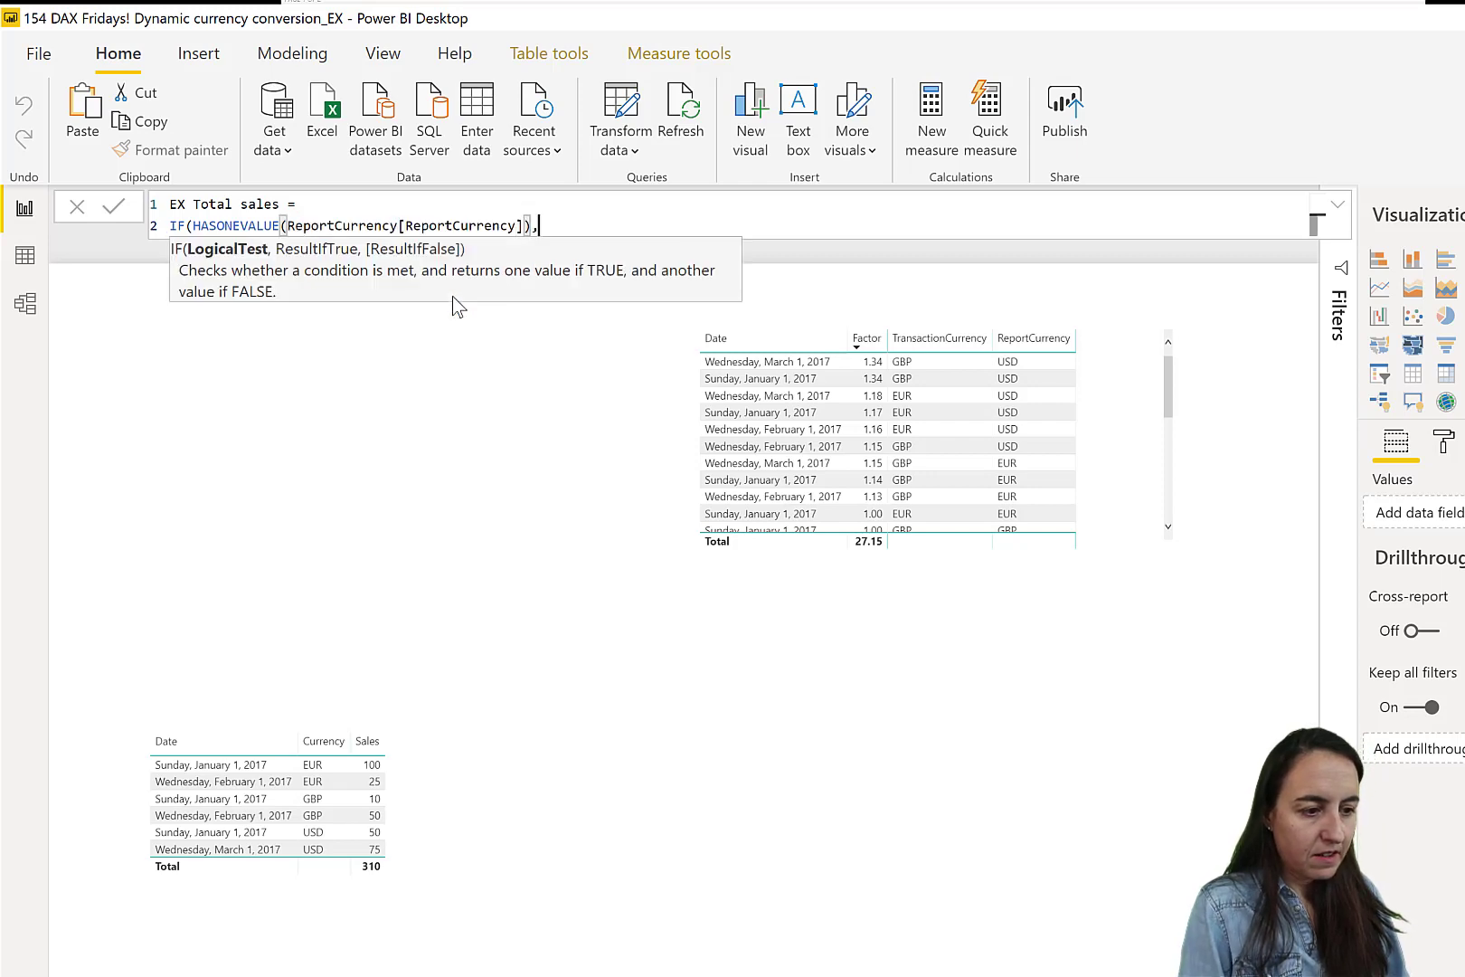
pyautogui.write('sum')
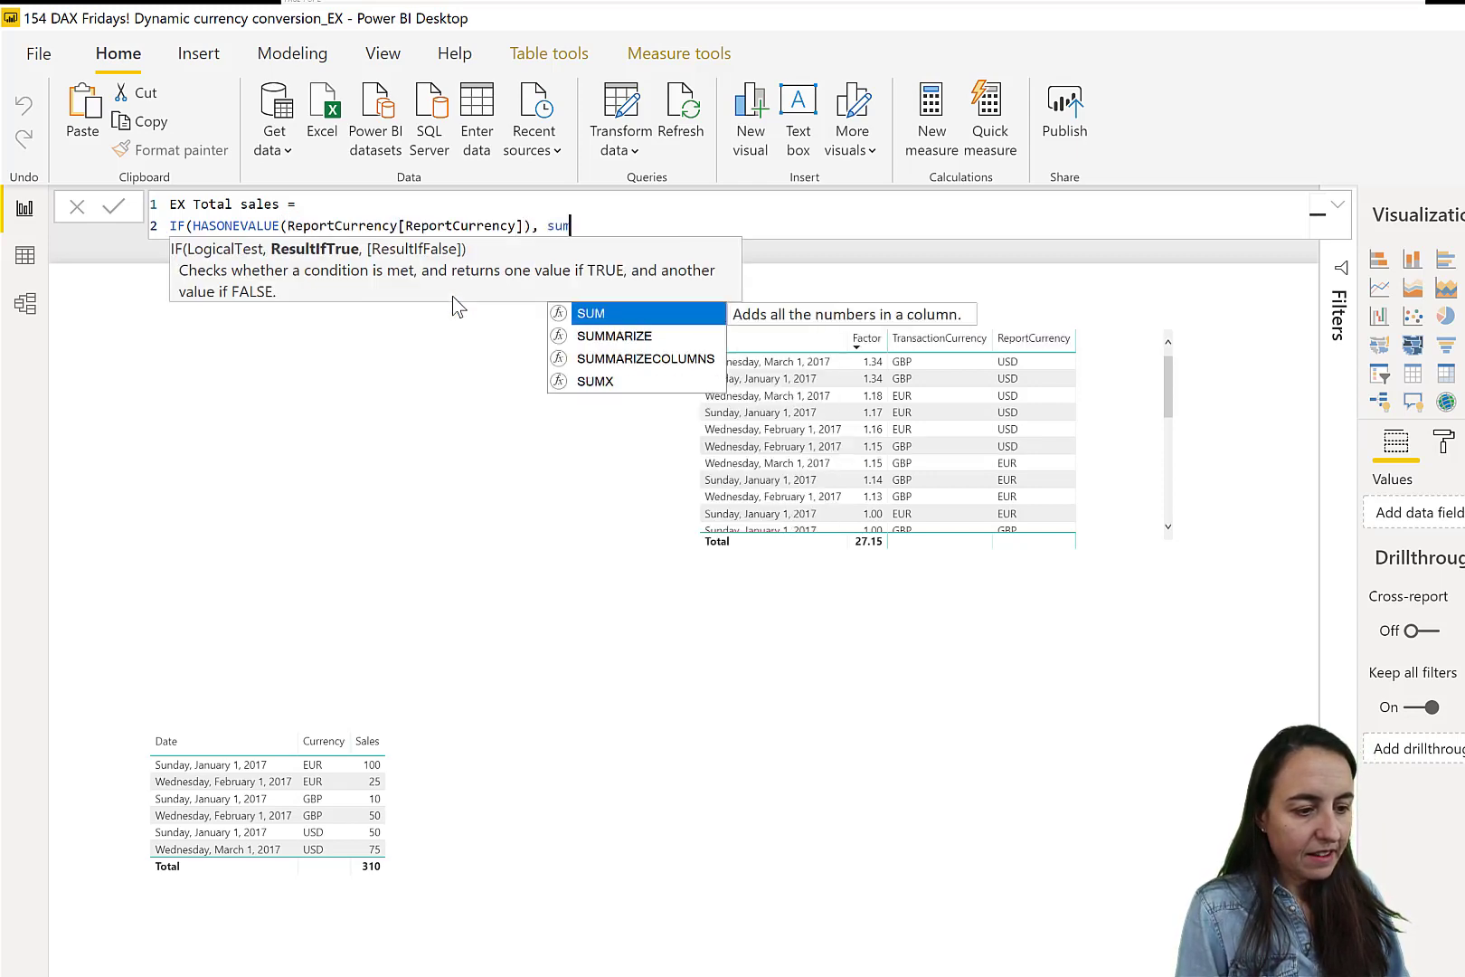
pyautogui.press('Down')
pyautogui.press('Down')
pyautogui.press('Down')
pyautogui.press('Tab')
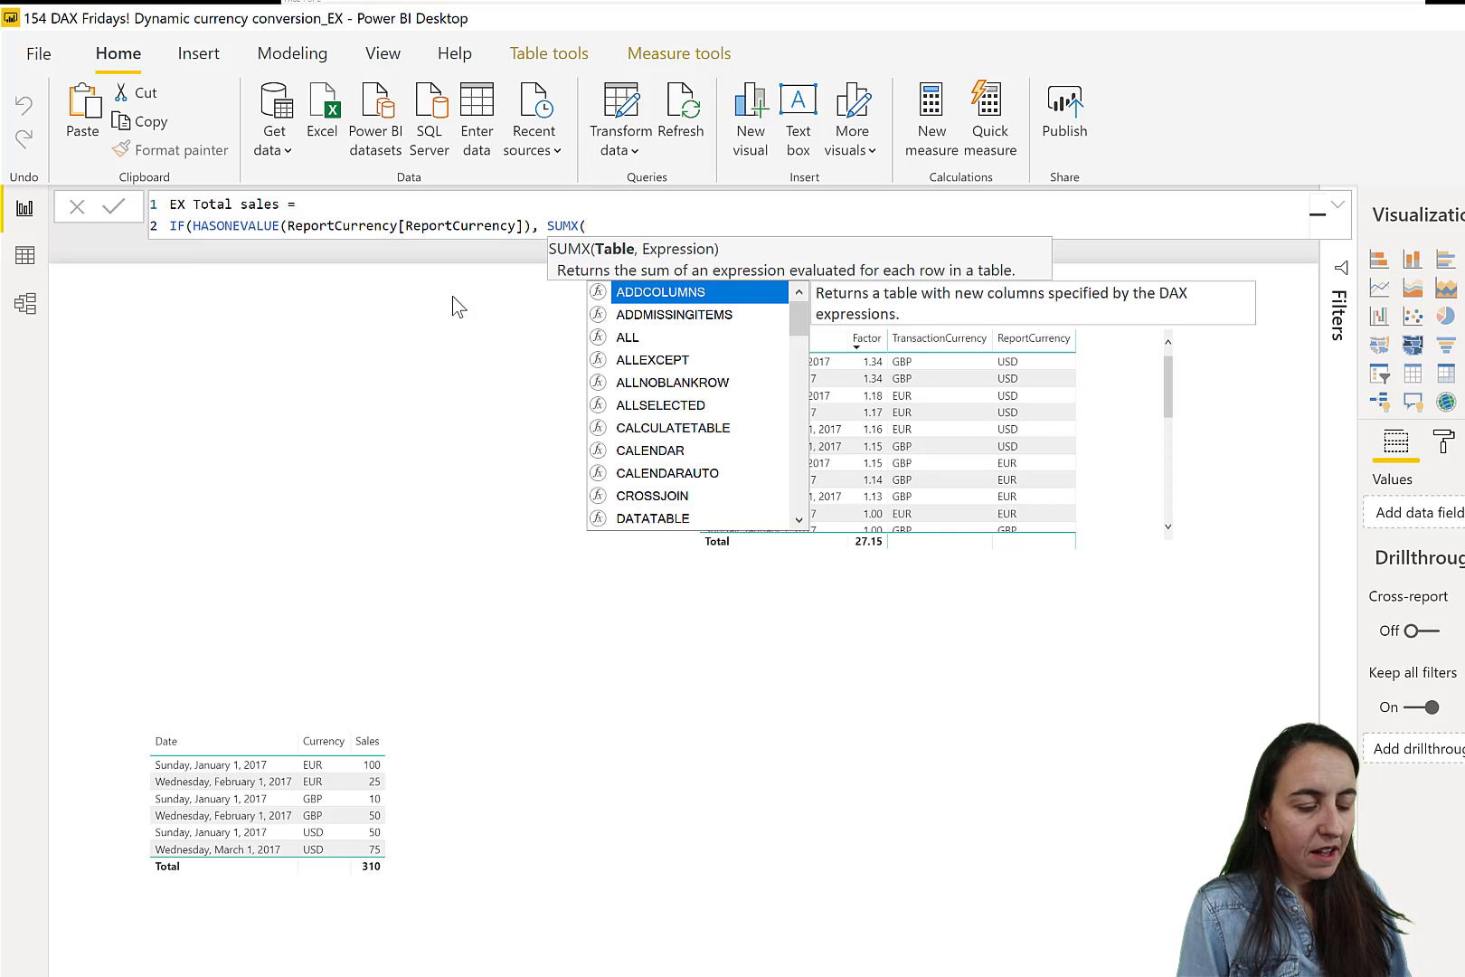
pyautogui.write('fact')
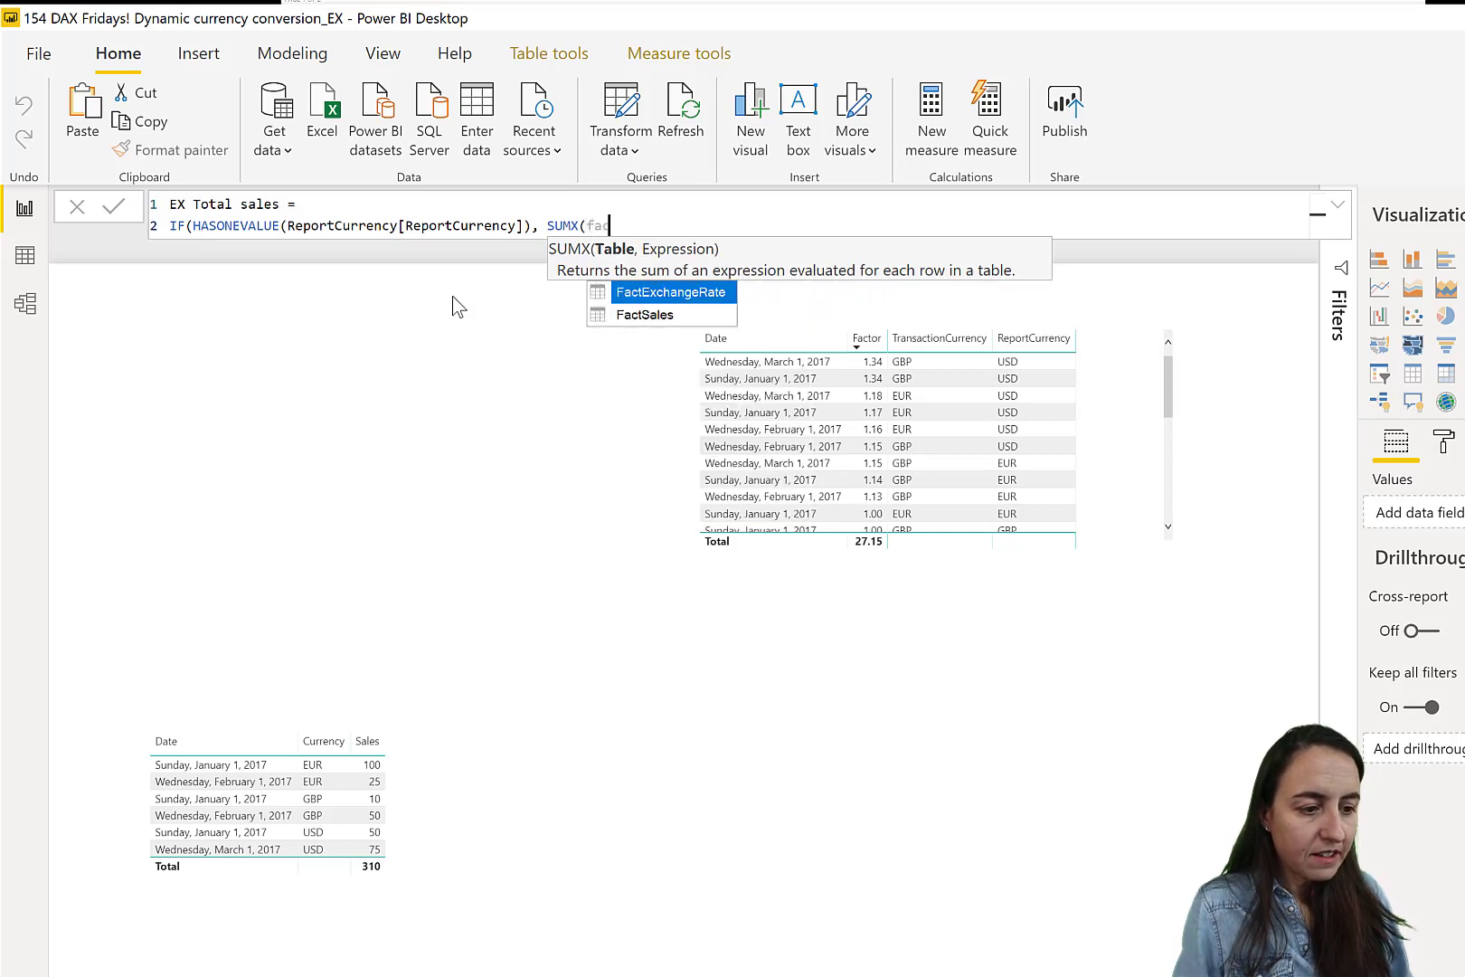
pyautogui.press('Down')
pyautogui.press('Tab')
pyautogui.write(', ')
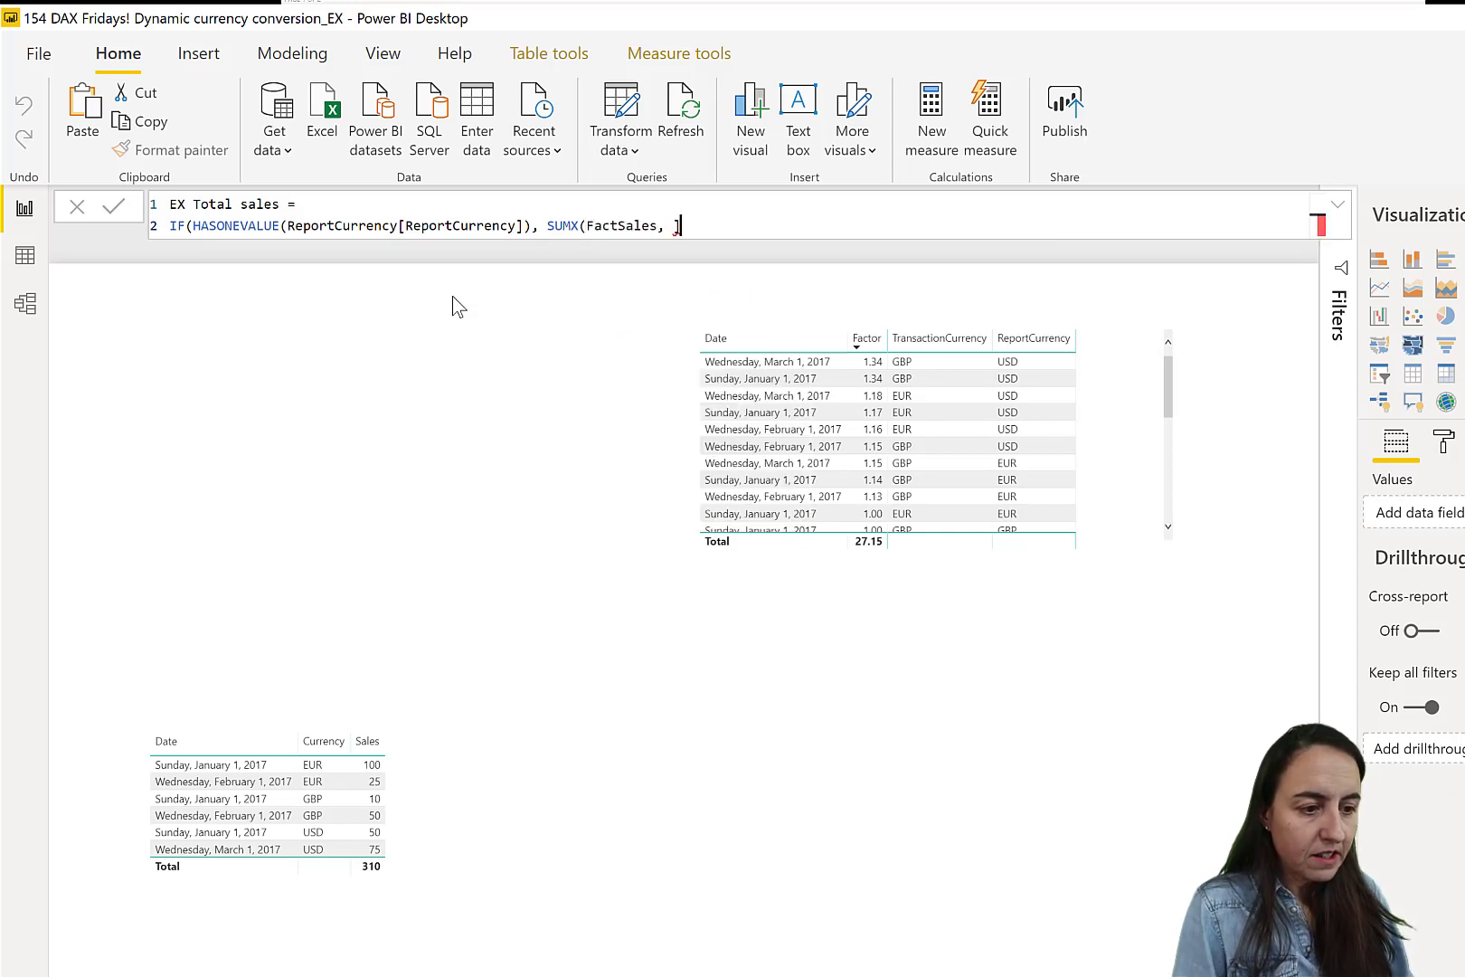
pyautogui.write('[to')
pyautogui.press('Tab')
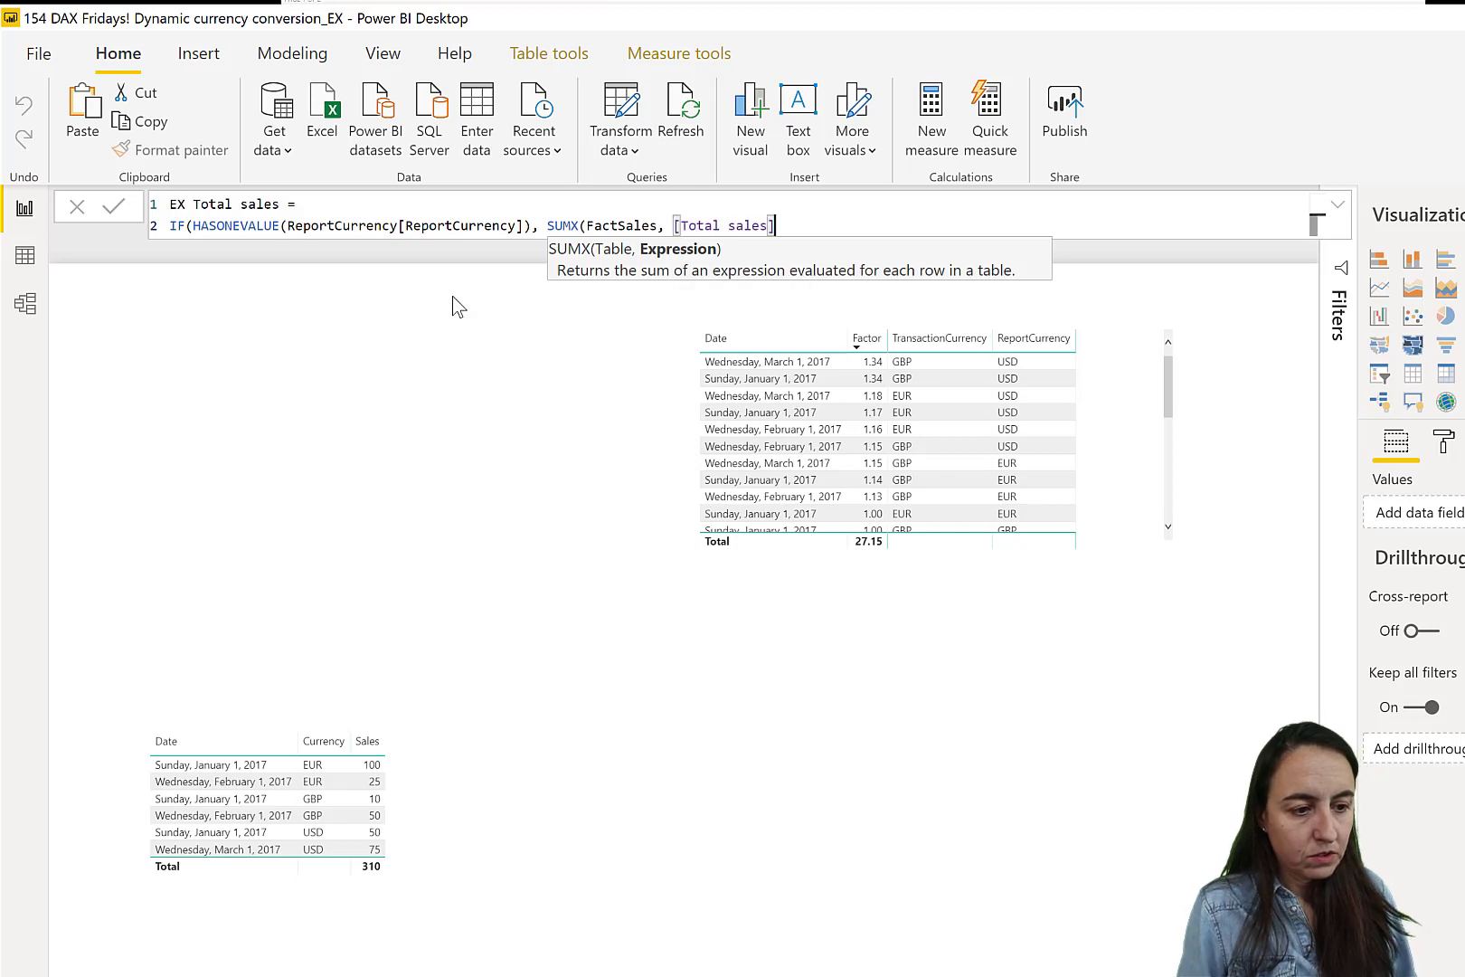
pyautogui.write('*[')
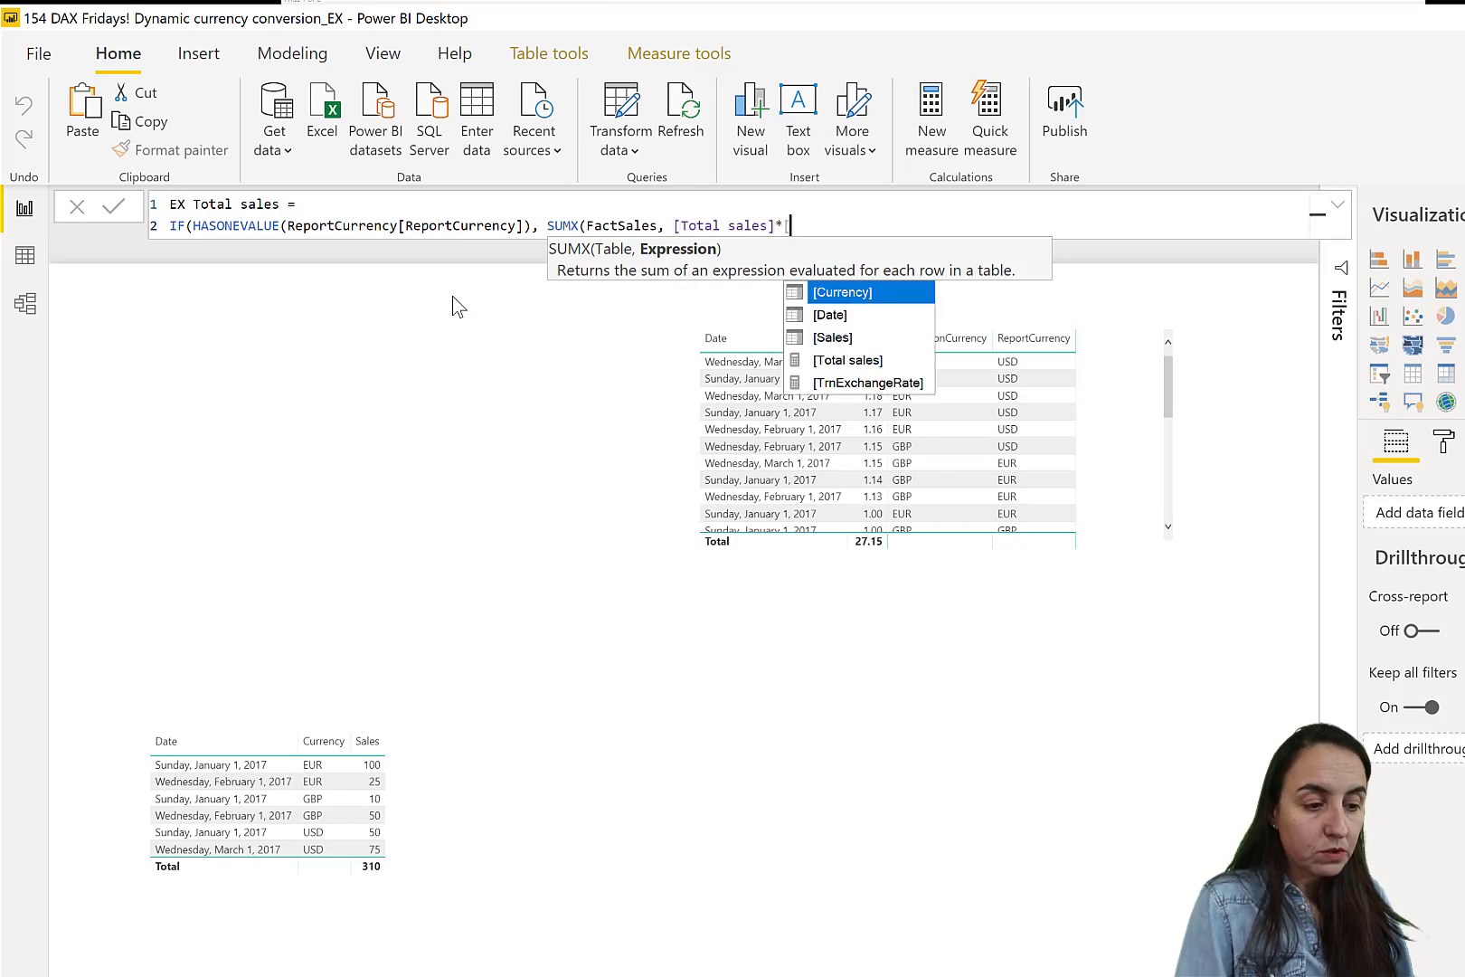
pyautogui.press('Down')
pyautogui.press('Down')
pyautogui.press('Down')
pyautogui.press('Down')
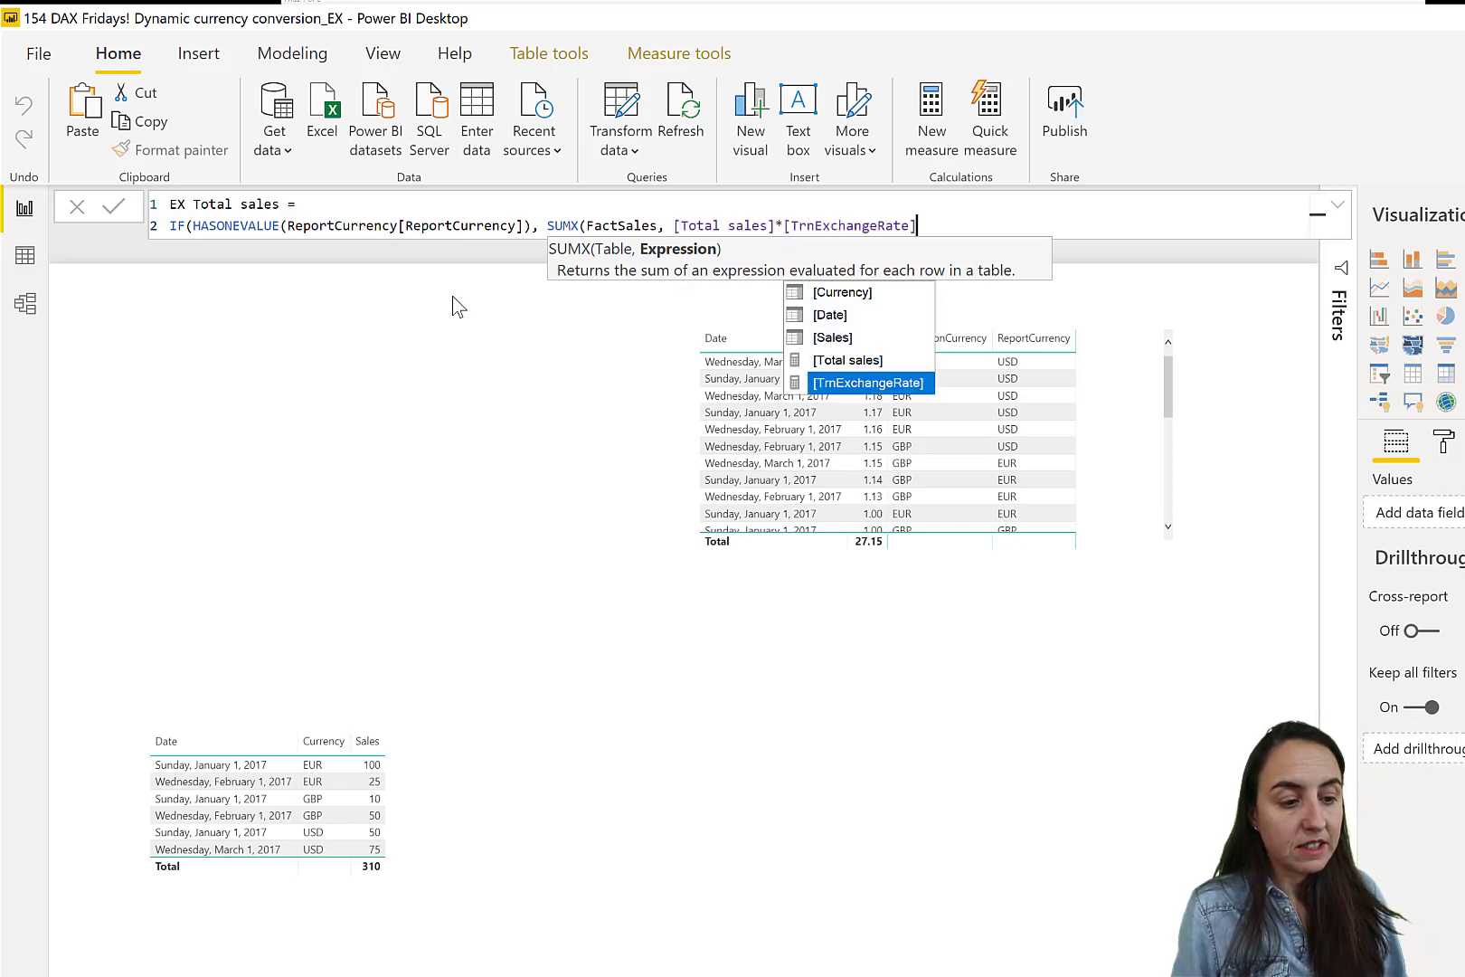
pyautogui.press('Tab')
pyautogui.write(')')
pyautogui.press('Return')
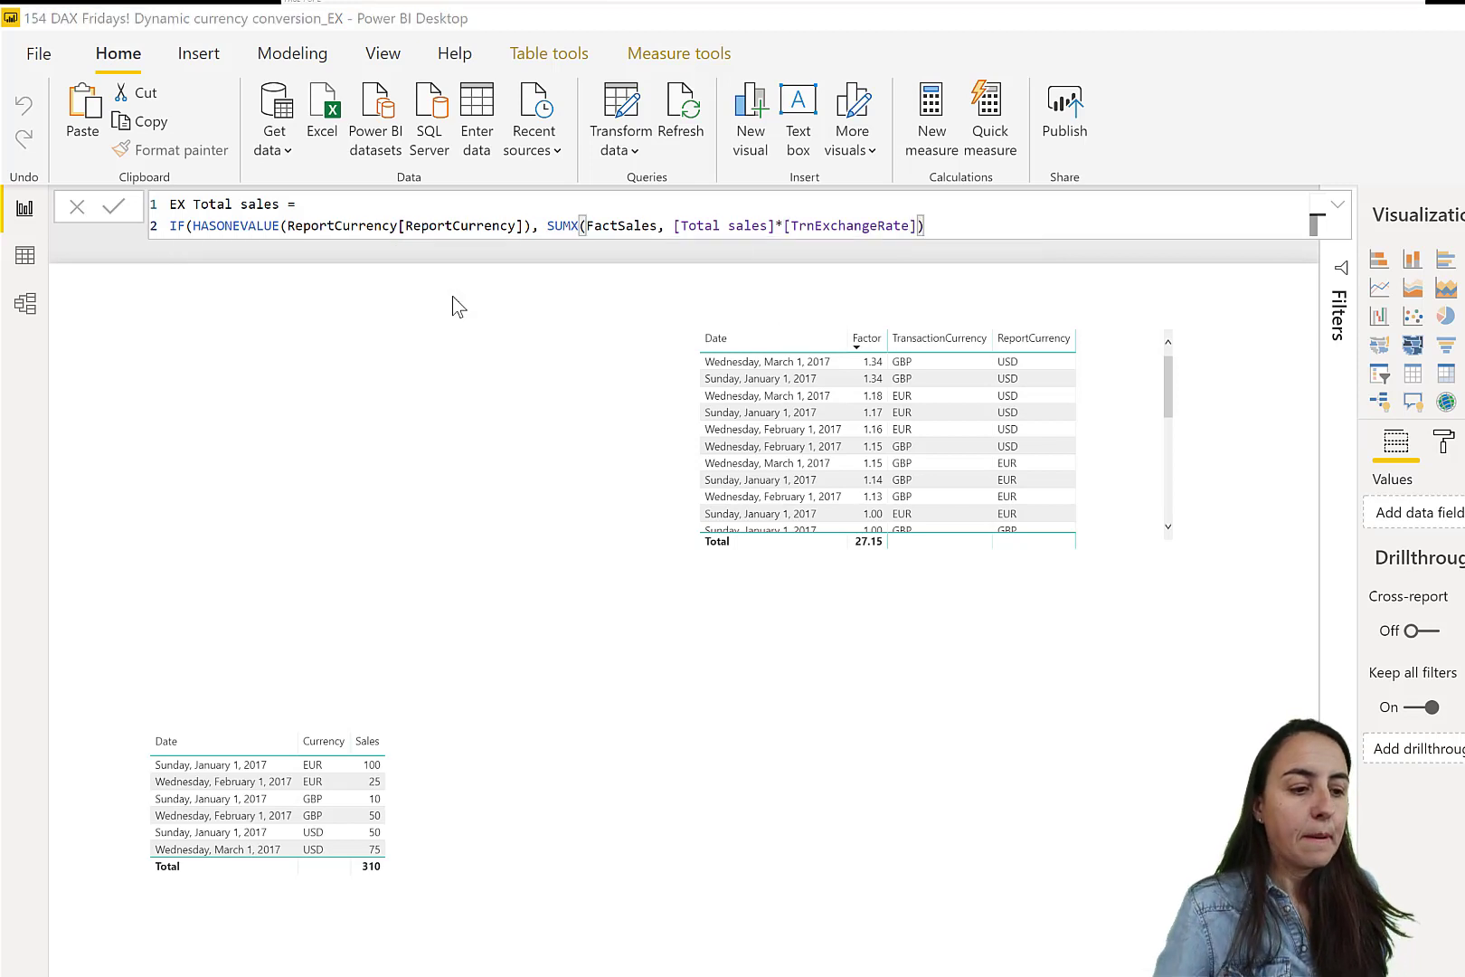
pyautogui.write(')')
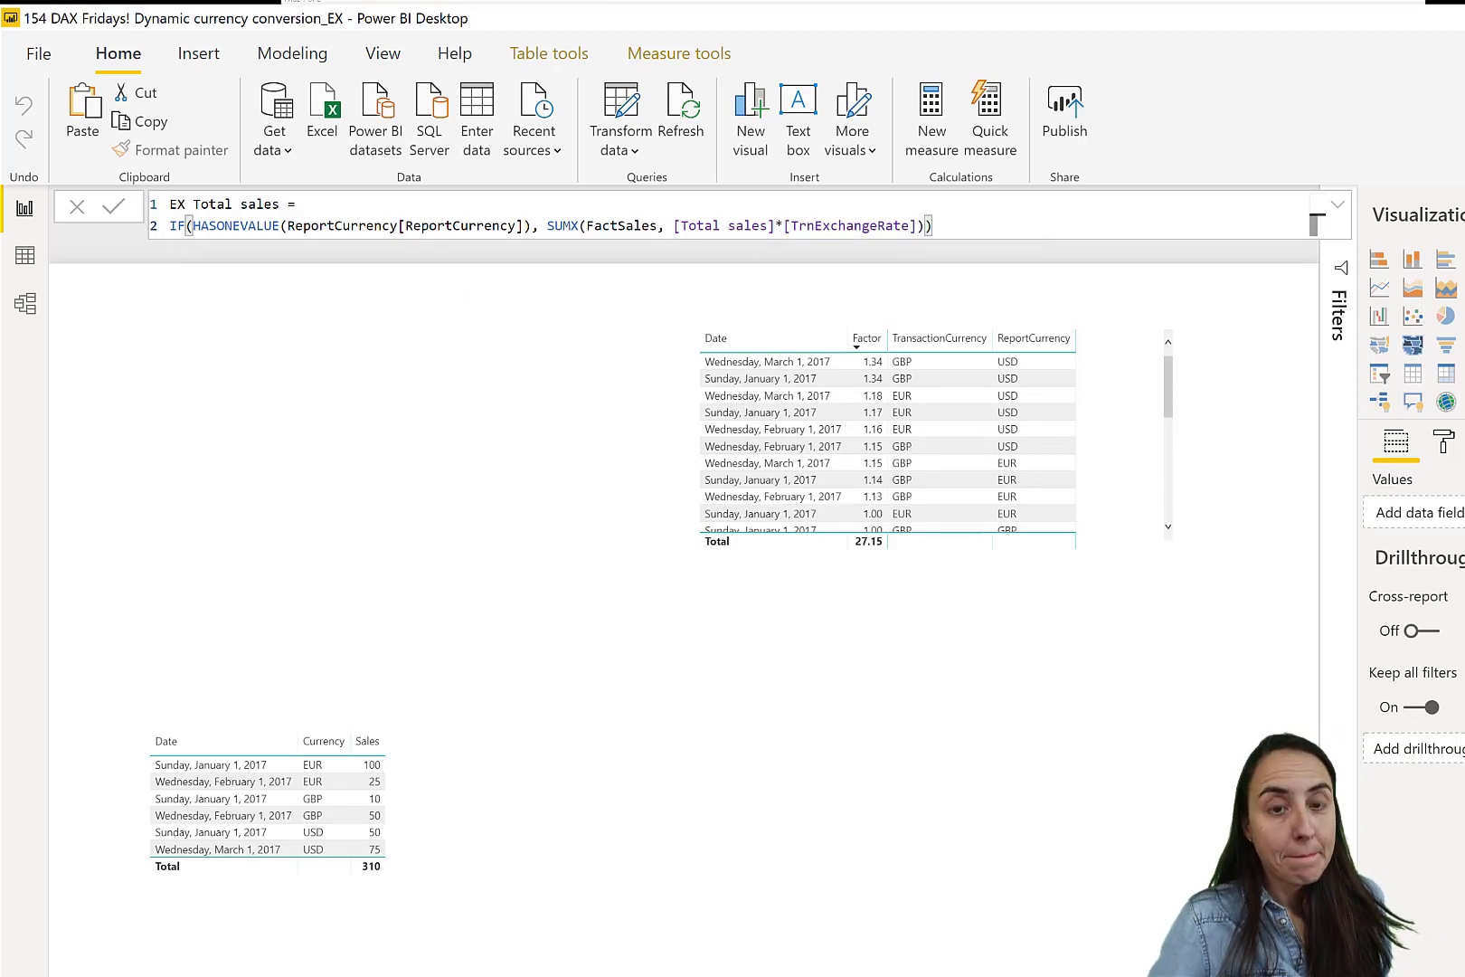
# Add a resized ReportCurrency slicer and put EX Total sales as a column in the sales table
pyautogui.click(1189, 723)
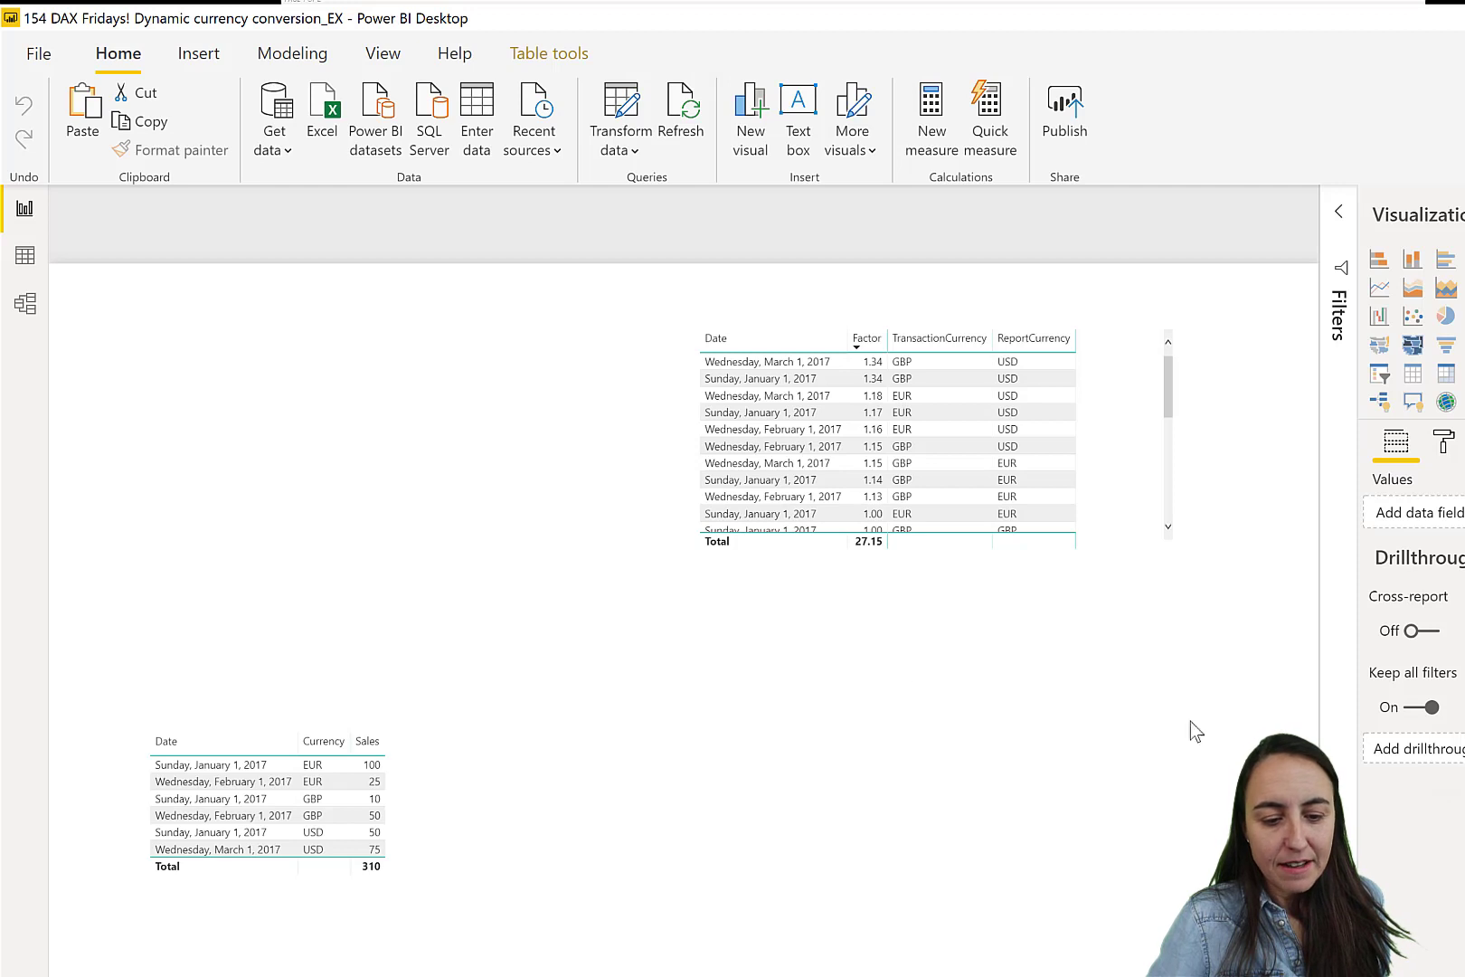
pyautogui.moveTo(319, 398); pyautogui.dragTo(403, 442)
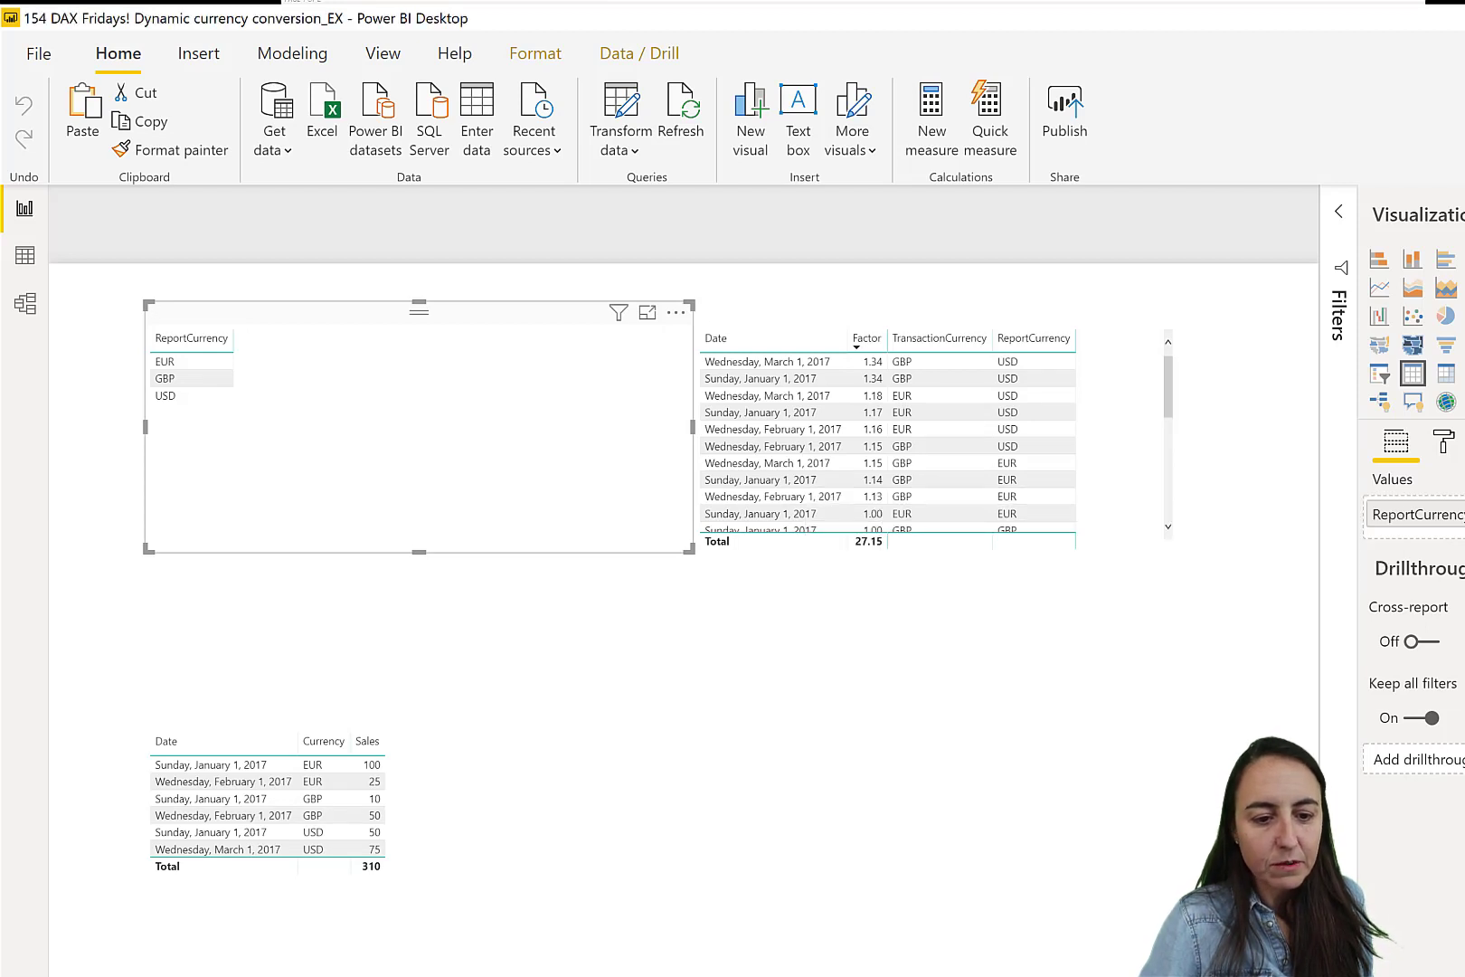
pyautogui.click(1381, 379)
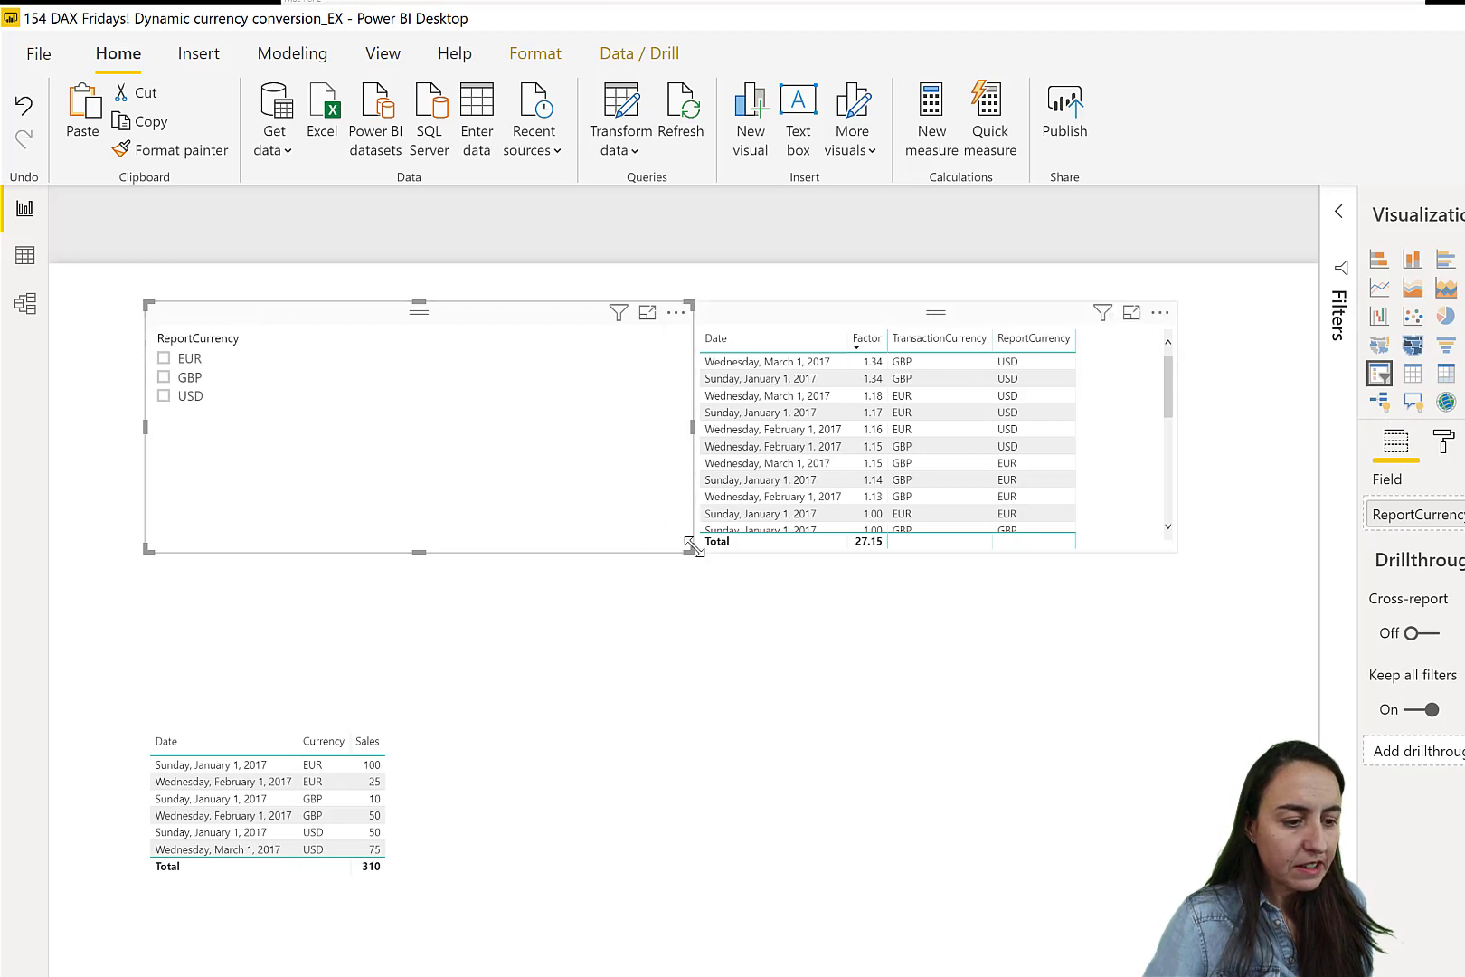
pyautogui.moveTo(692, 547); pyautogui.dragTo(458, 514)
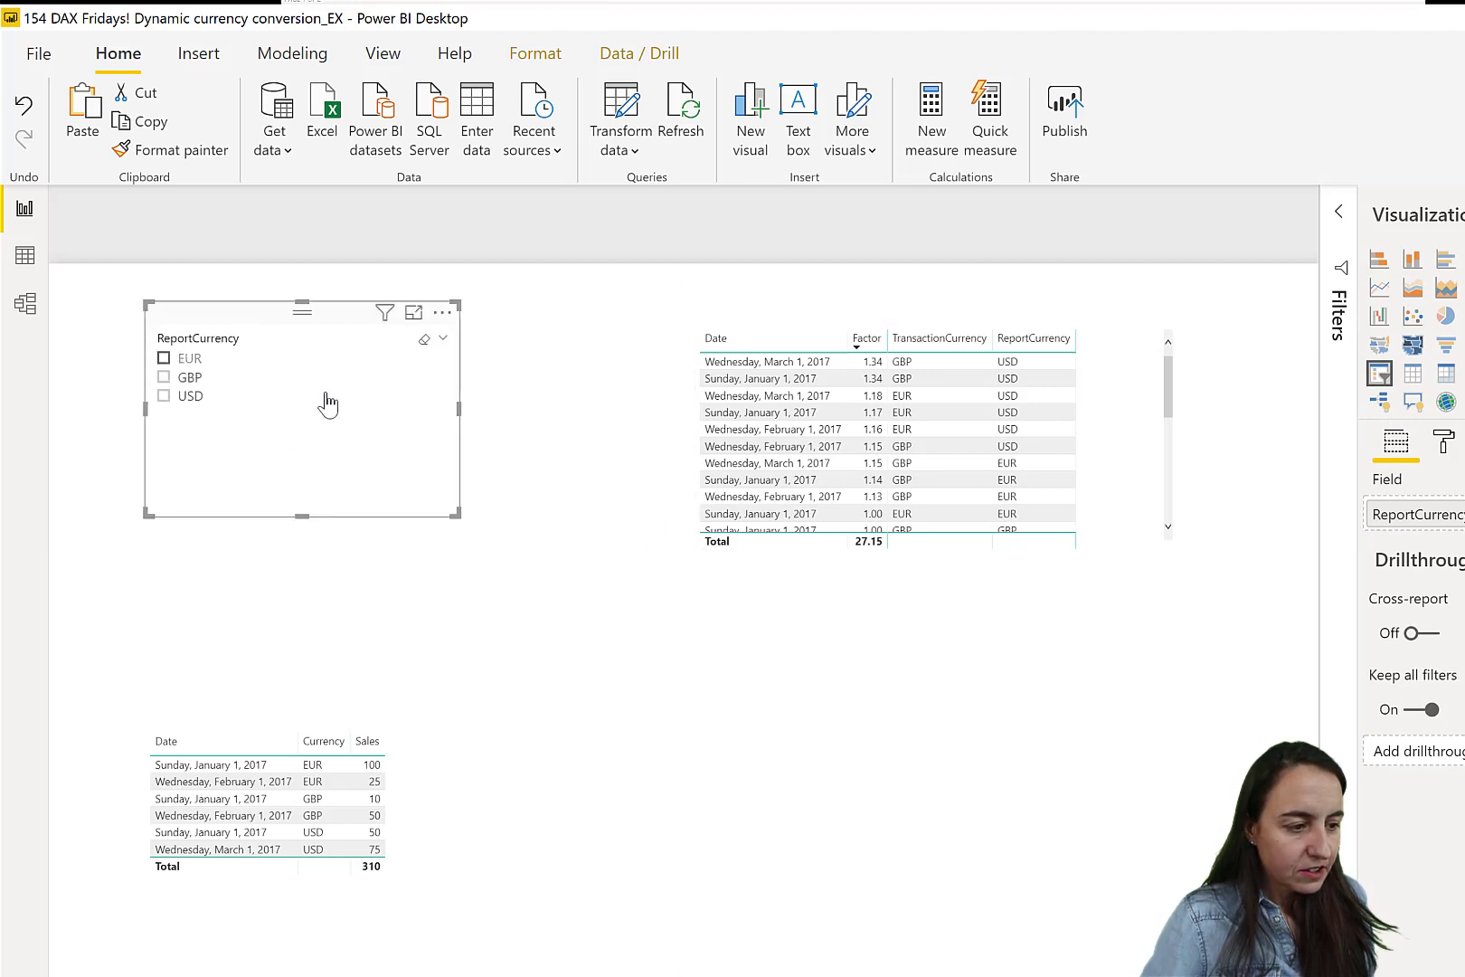
pyautogui.moveTo(1460, 542); pyautogui.dragTo(474, 801)
pyautogui.moveTo(633, 714); pyautogui.dragTo(1325, 594)
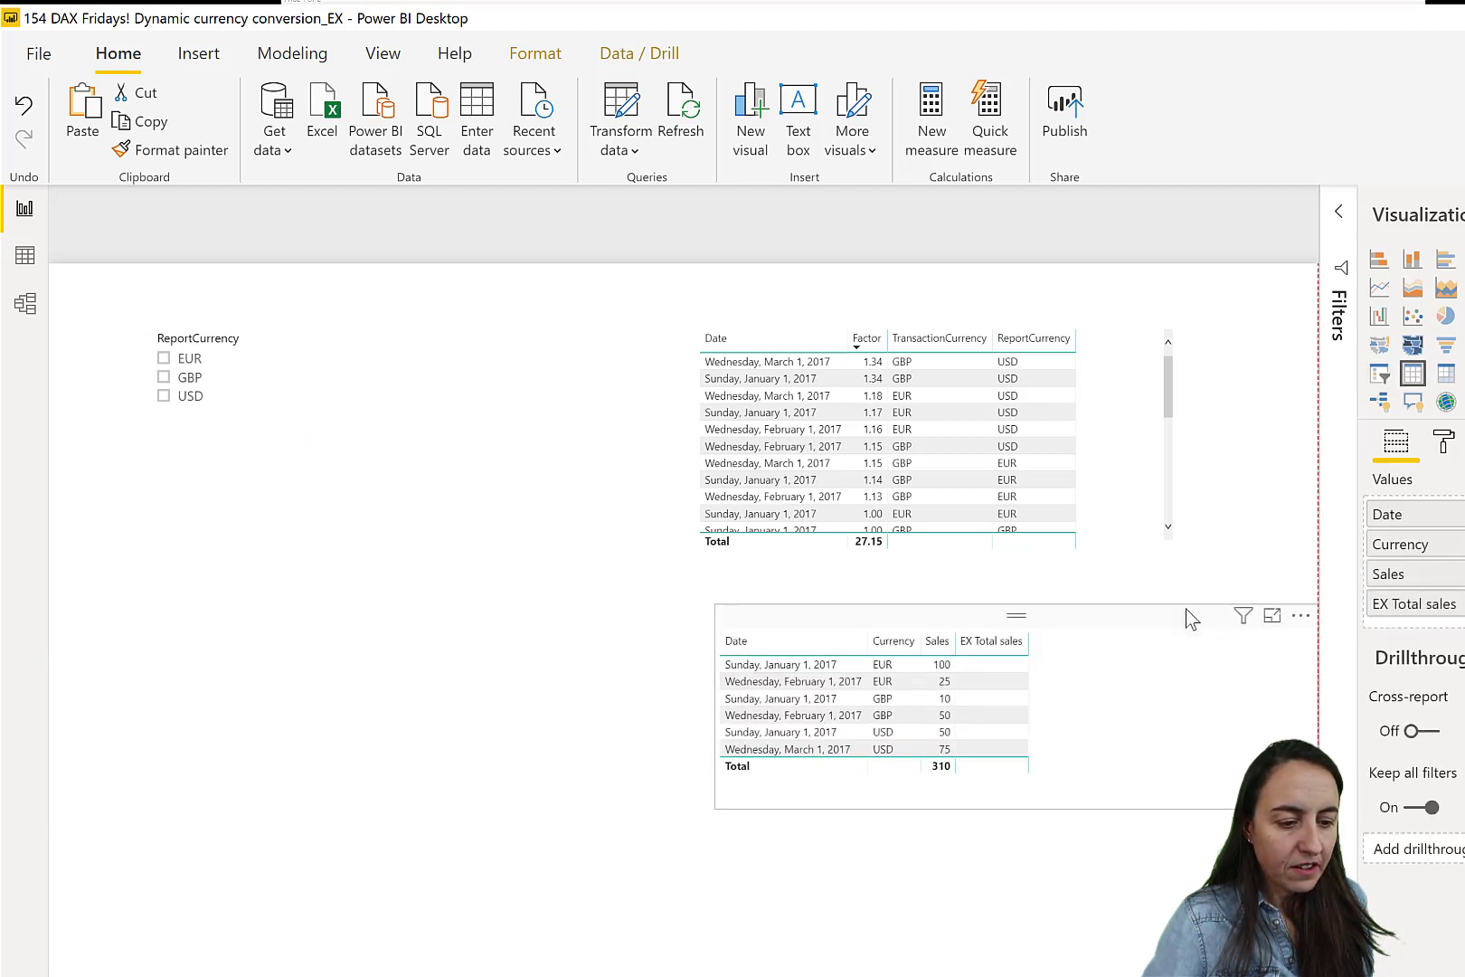
# Filter the ReportCurrency slicer to EUR, try GBP, then switch back to EUR
pyautogui.click(188, 366)
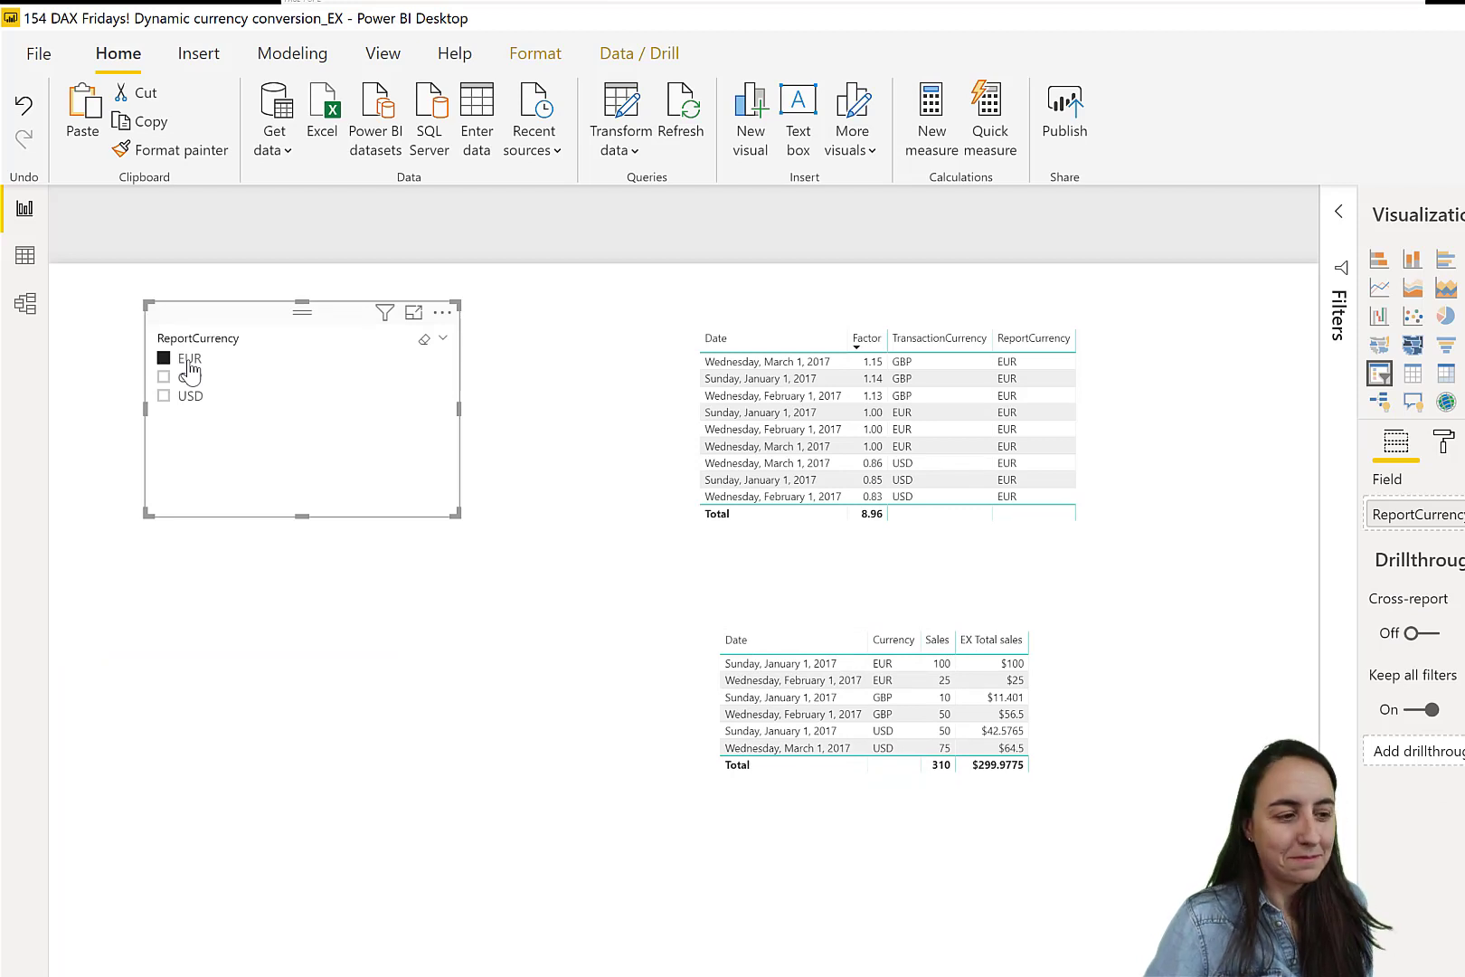
pyautogui.click(189, 376)
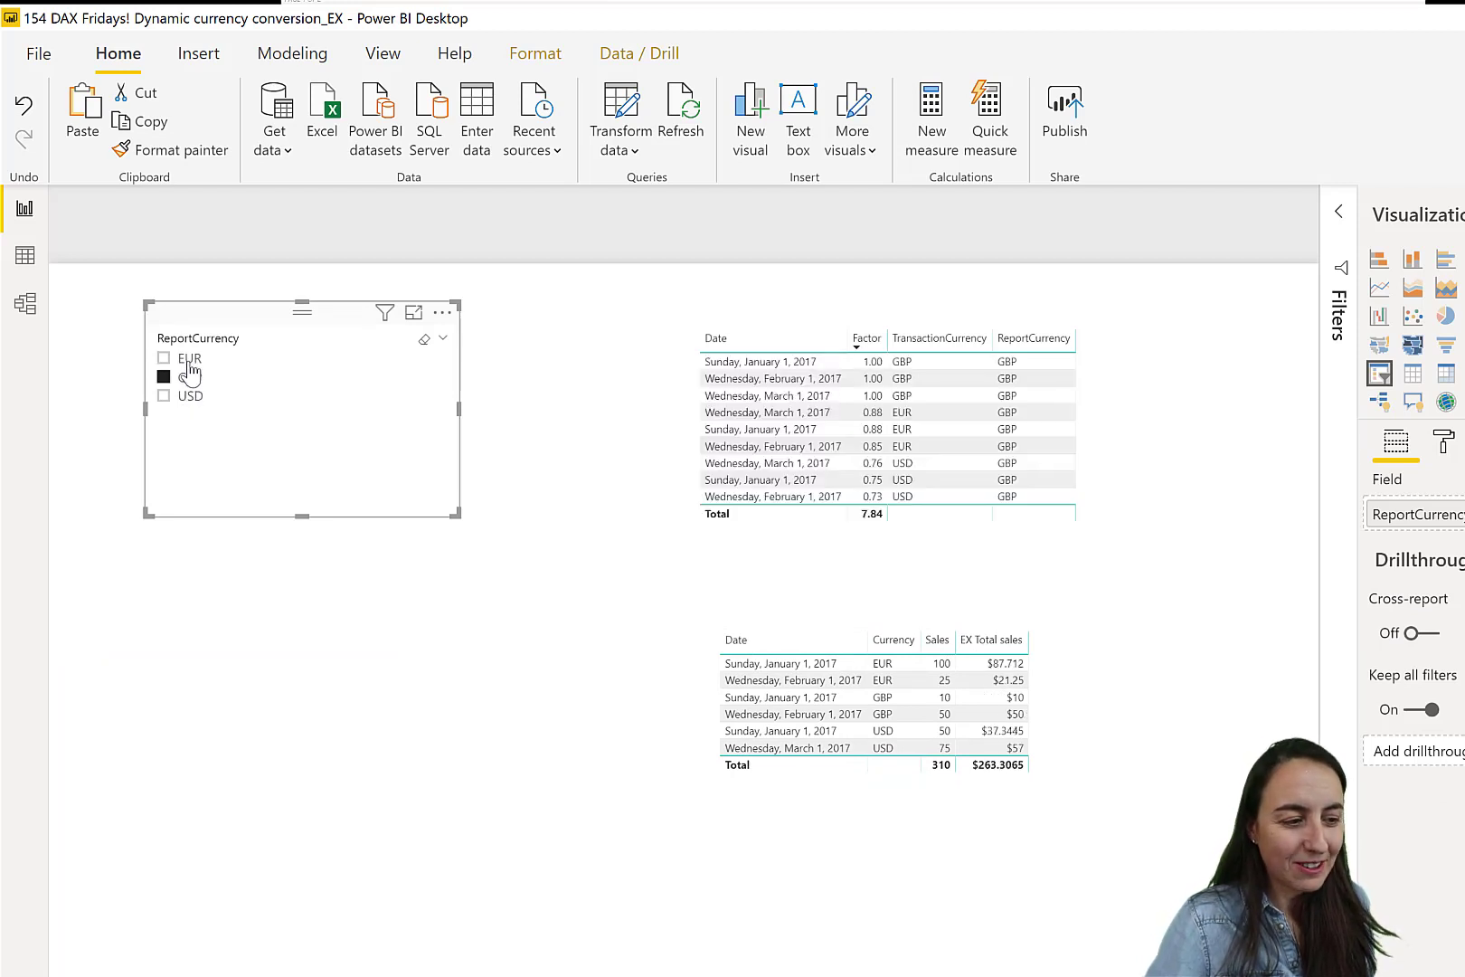
pyautogui.click(187, 359)
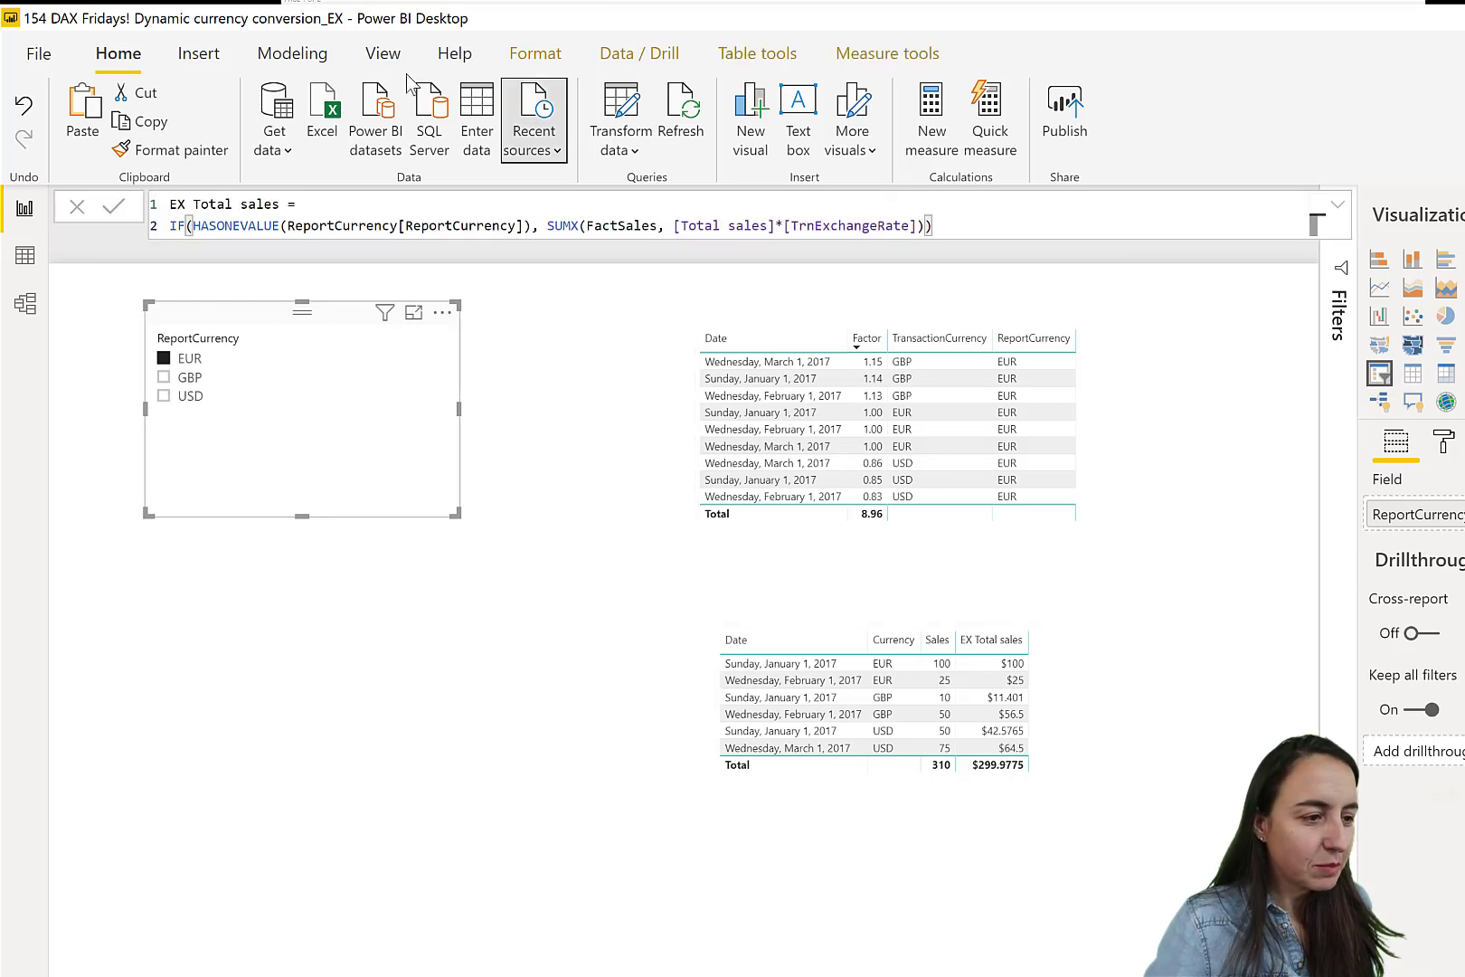
# Change the EX Total sales measure format from Currency to Decimal number
pyautogui.click(292, 54)
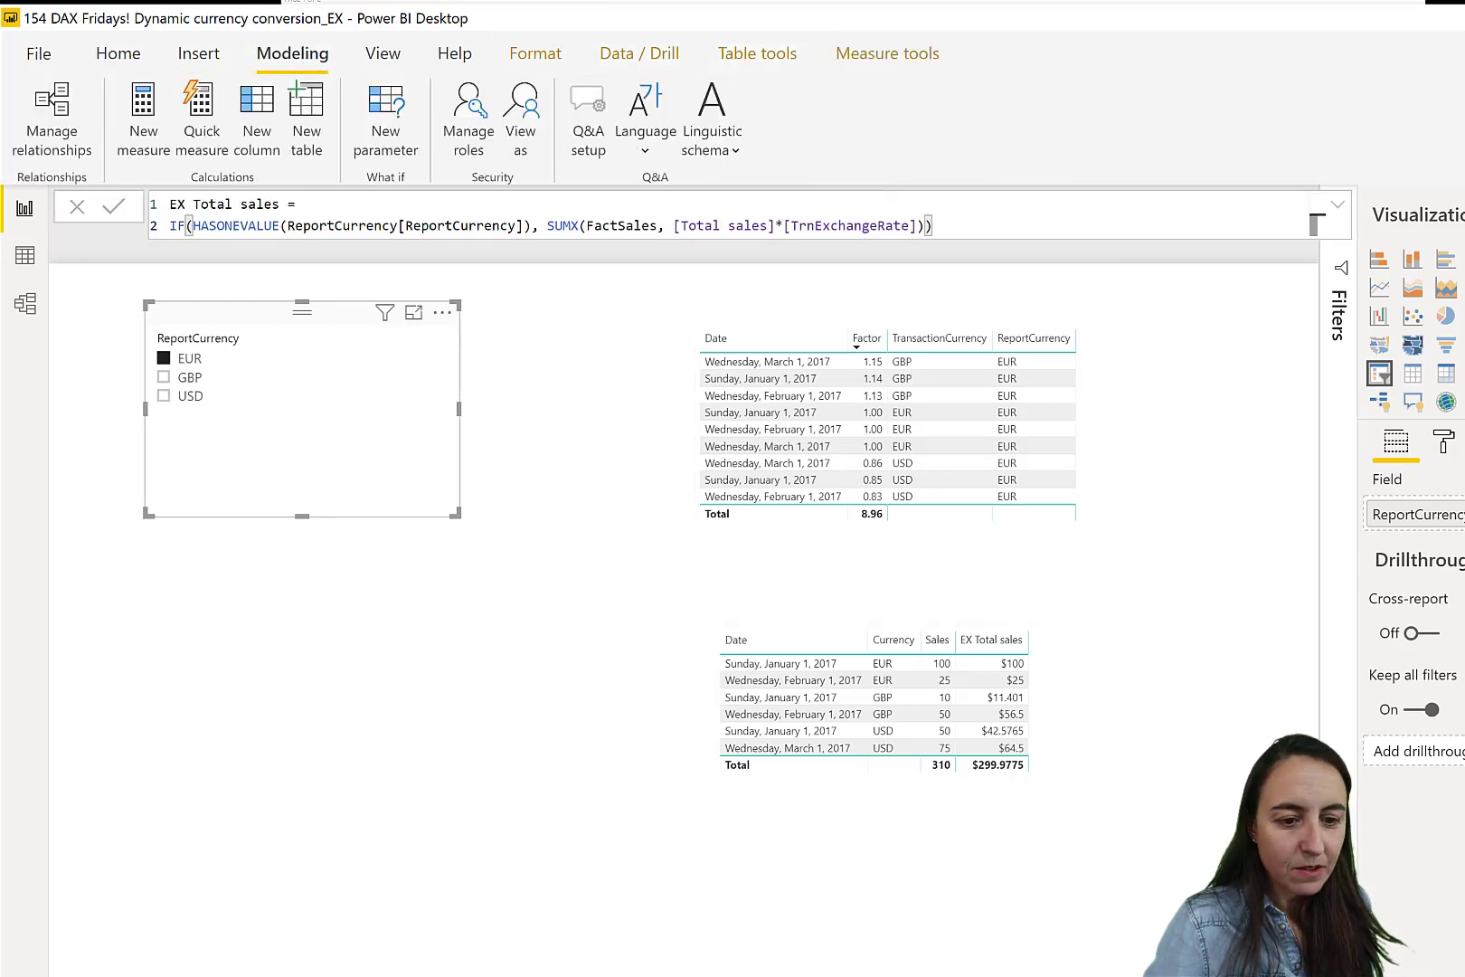
pyautogui.click(861, 57)
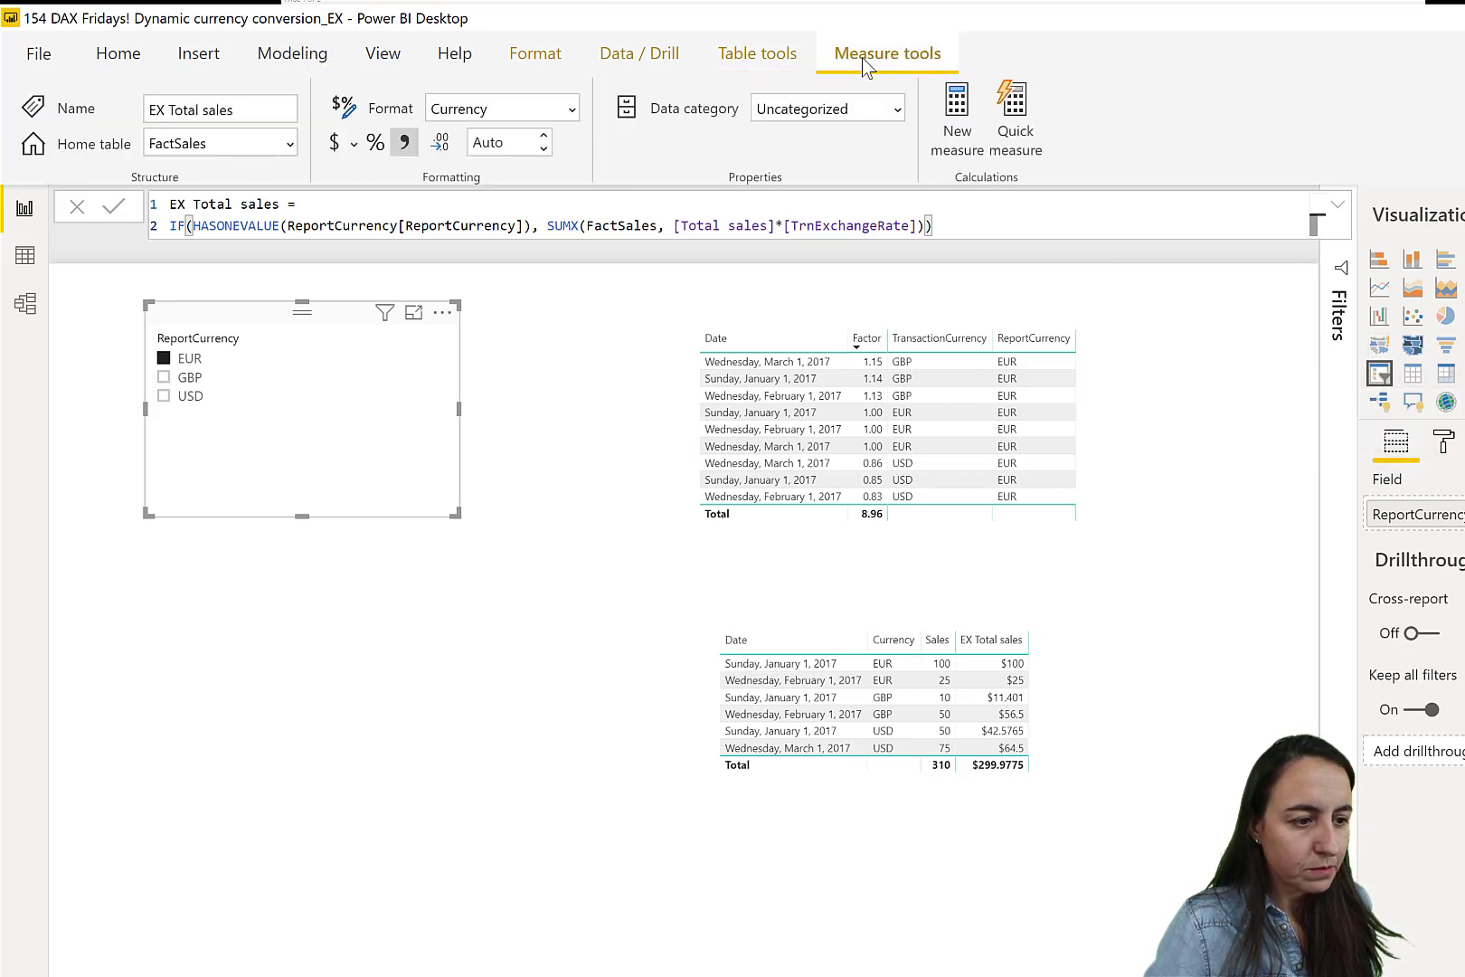
pyautogui.click(569, 108)
pyautogui.click(496, 143)
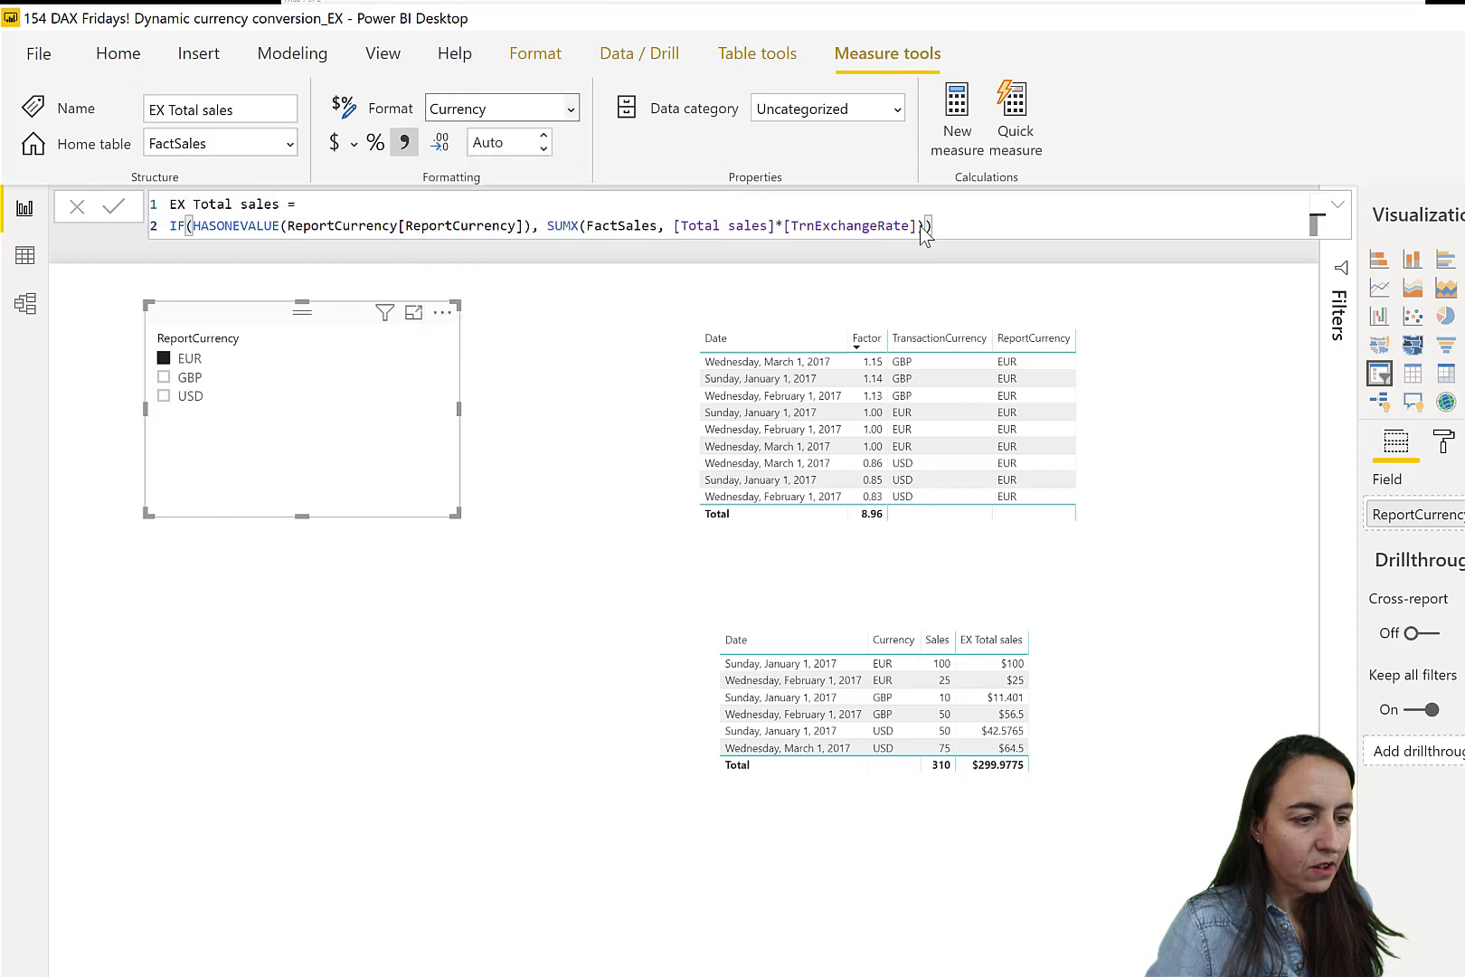
pyautogui.click(572, 108)
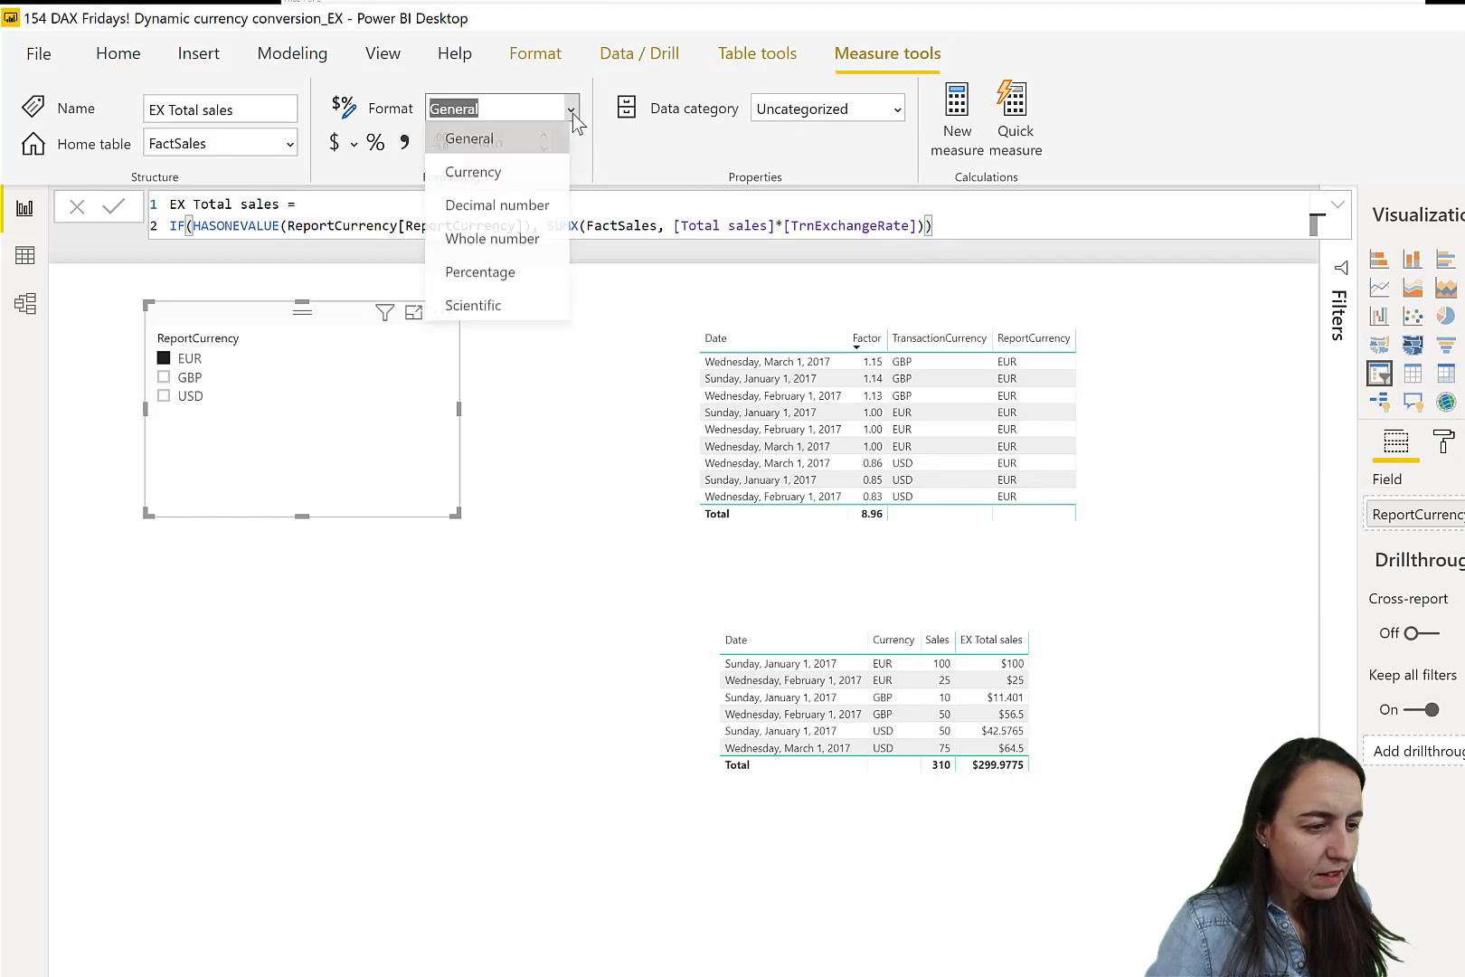
pyautogui.press('Escape')
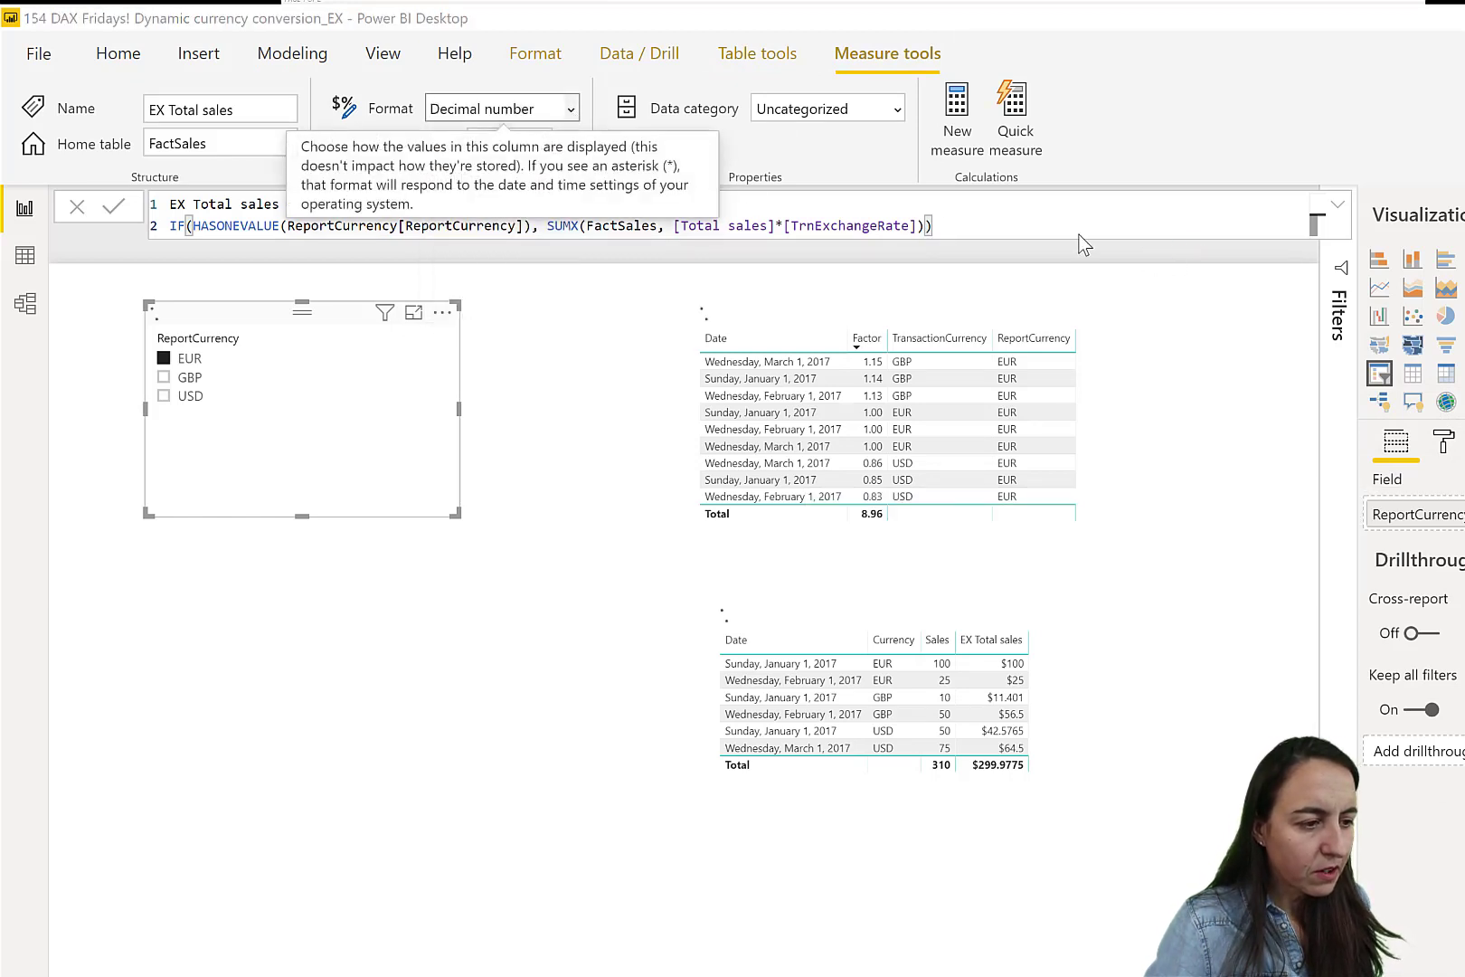
pyautogui.click(1093, 770)
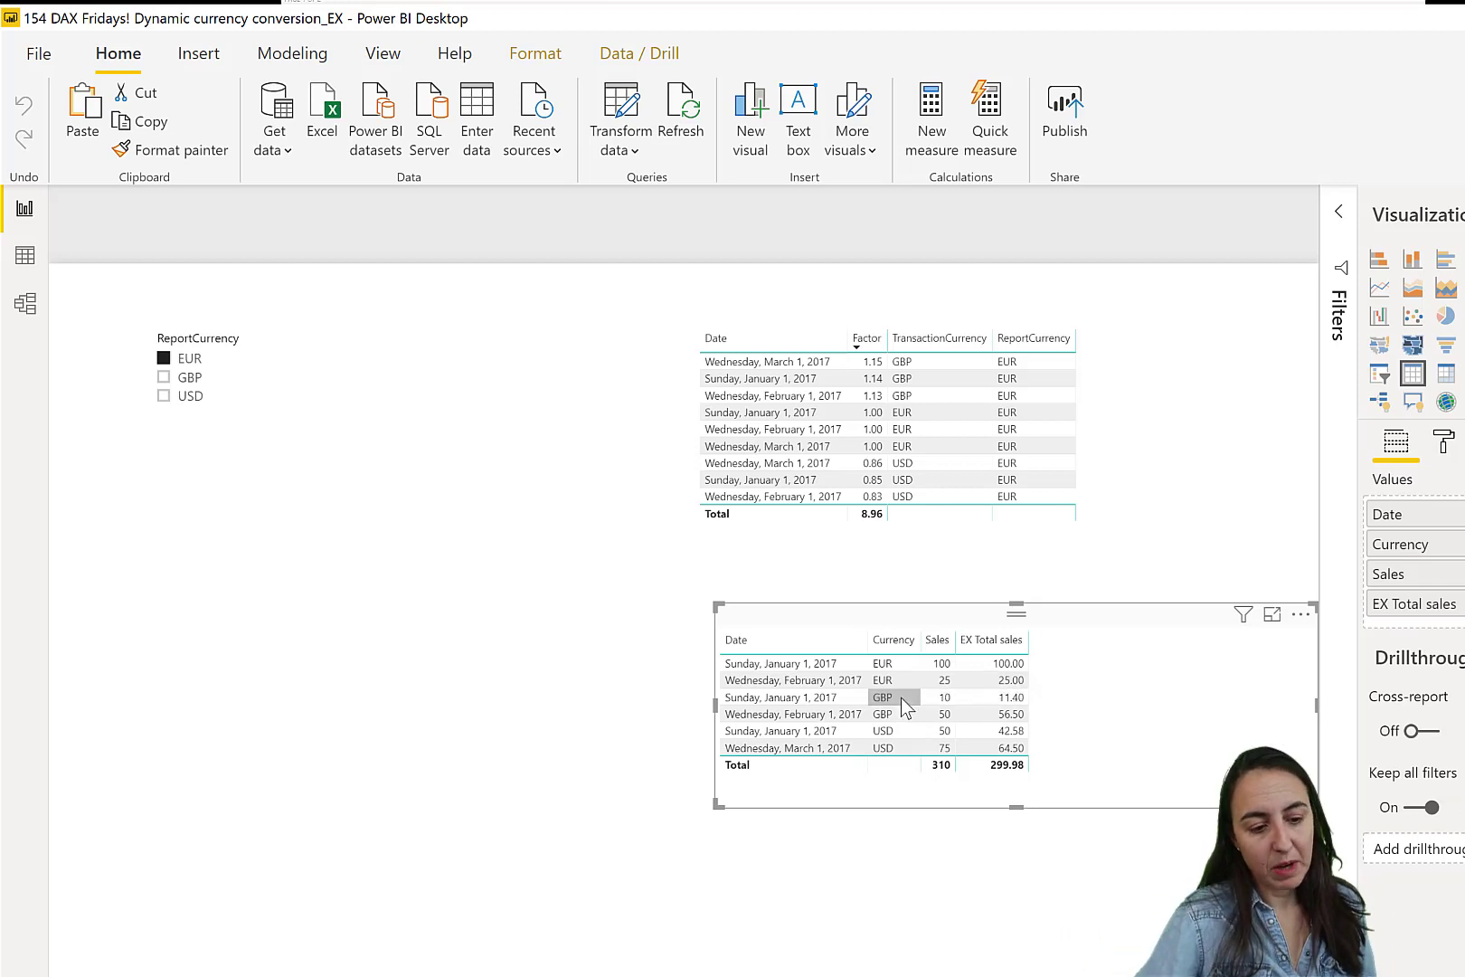
# Select GBP, then USD in the ReportCurrency slicer, then deselect USD
pyautogui.click(190, 380)
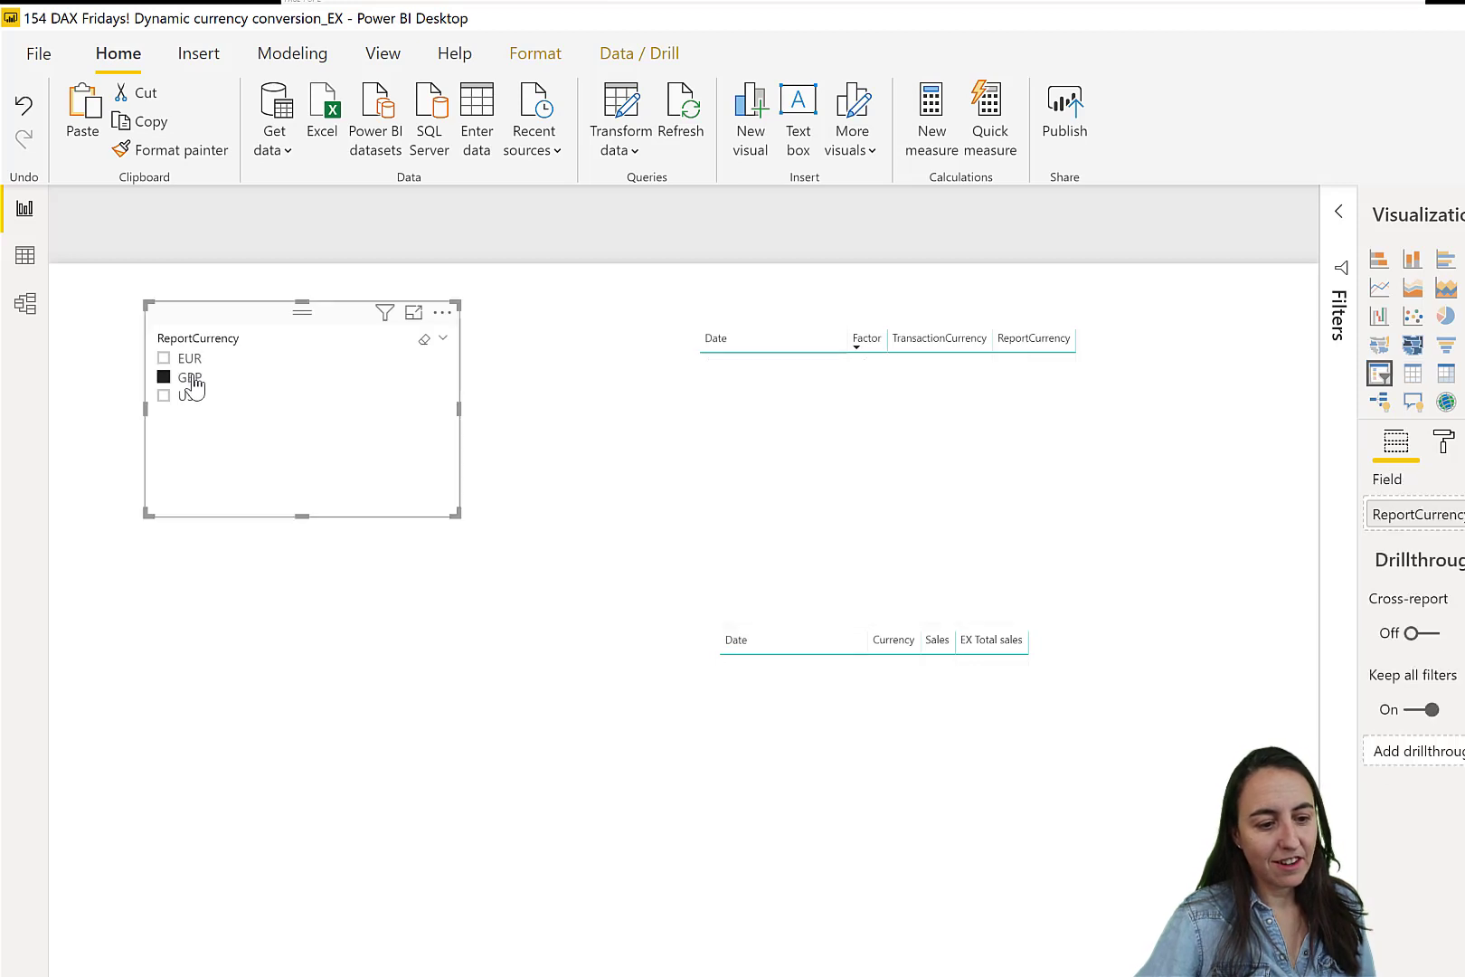
pyautogui.click(192, 398)
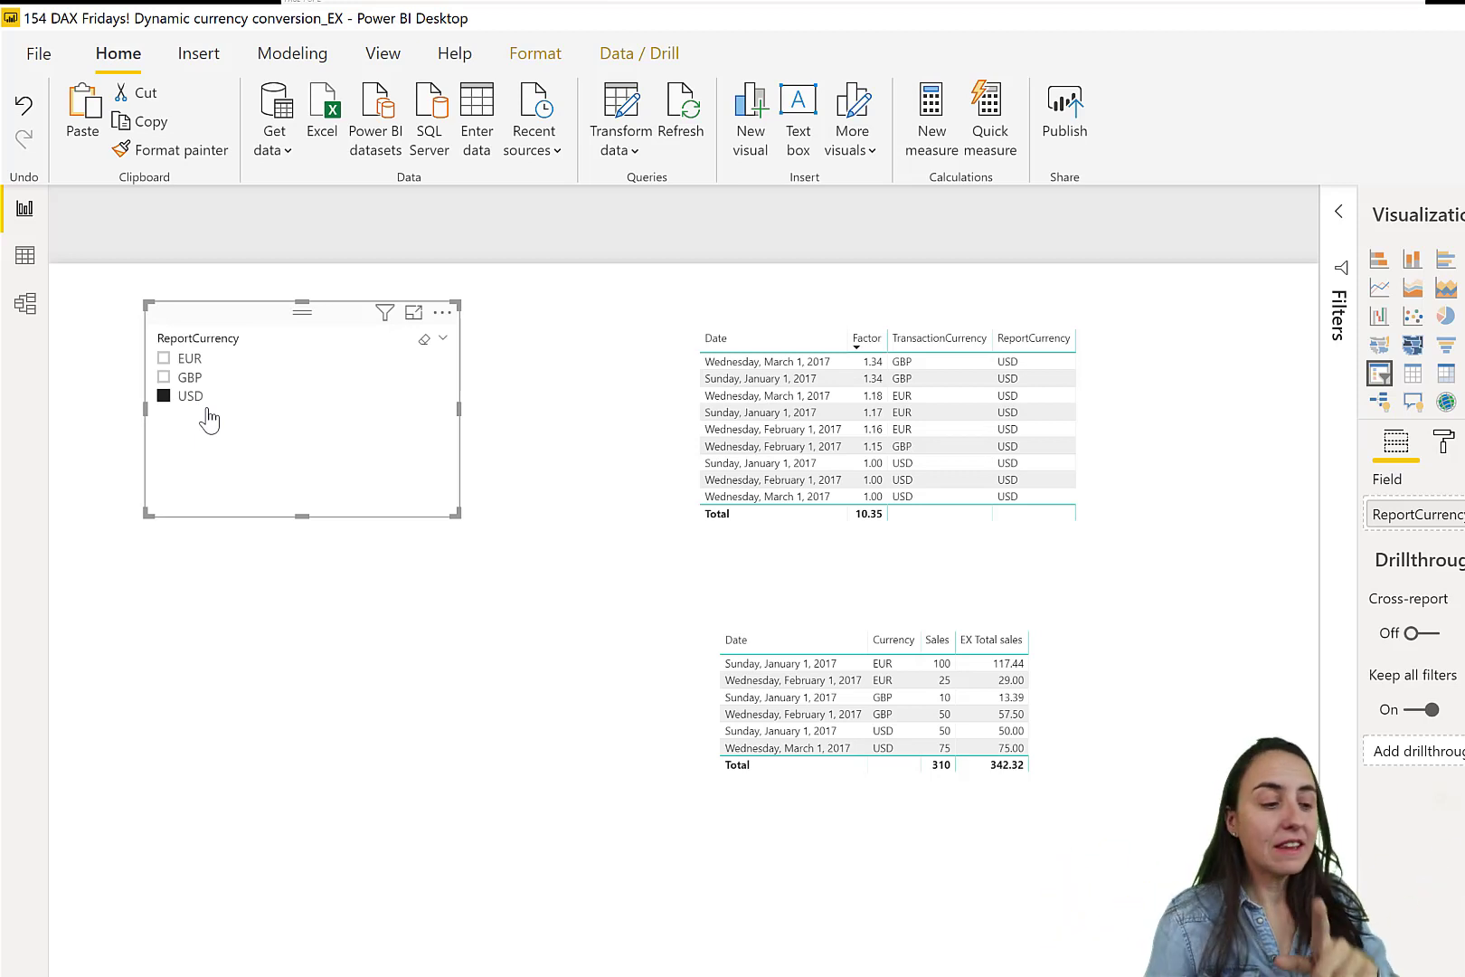
pyautogui.click(201, 403)
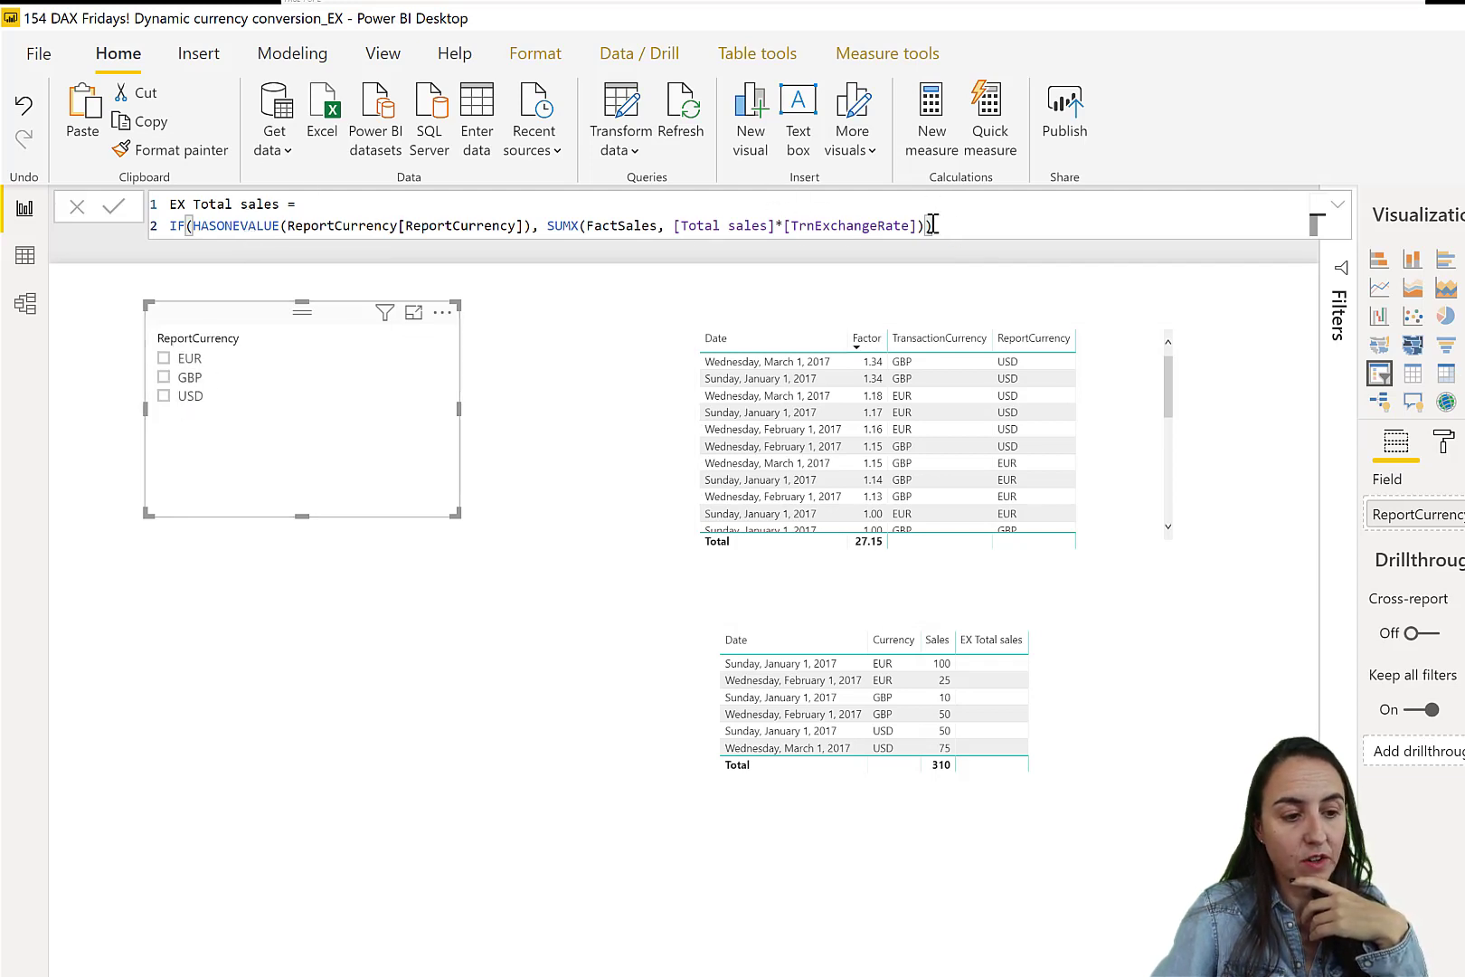
# Give the measure's IF a "select currency" third argument, then filter the slicer to USD
pyautogui.write(', "select currency')
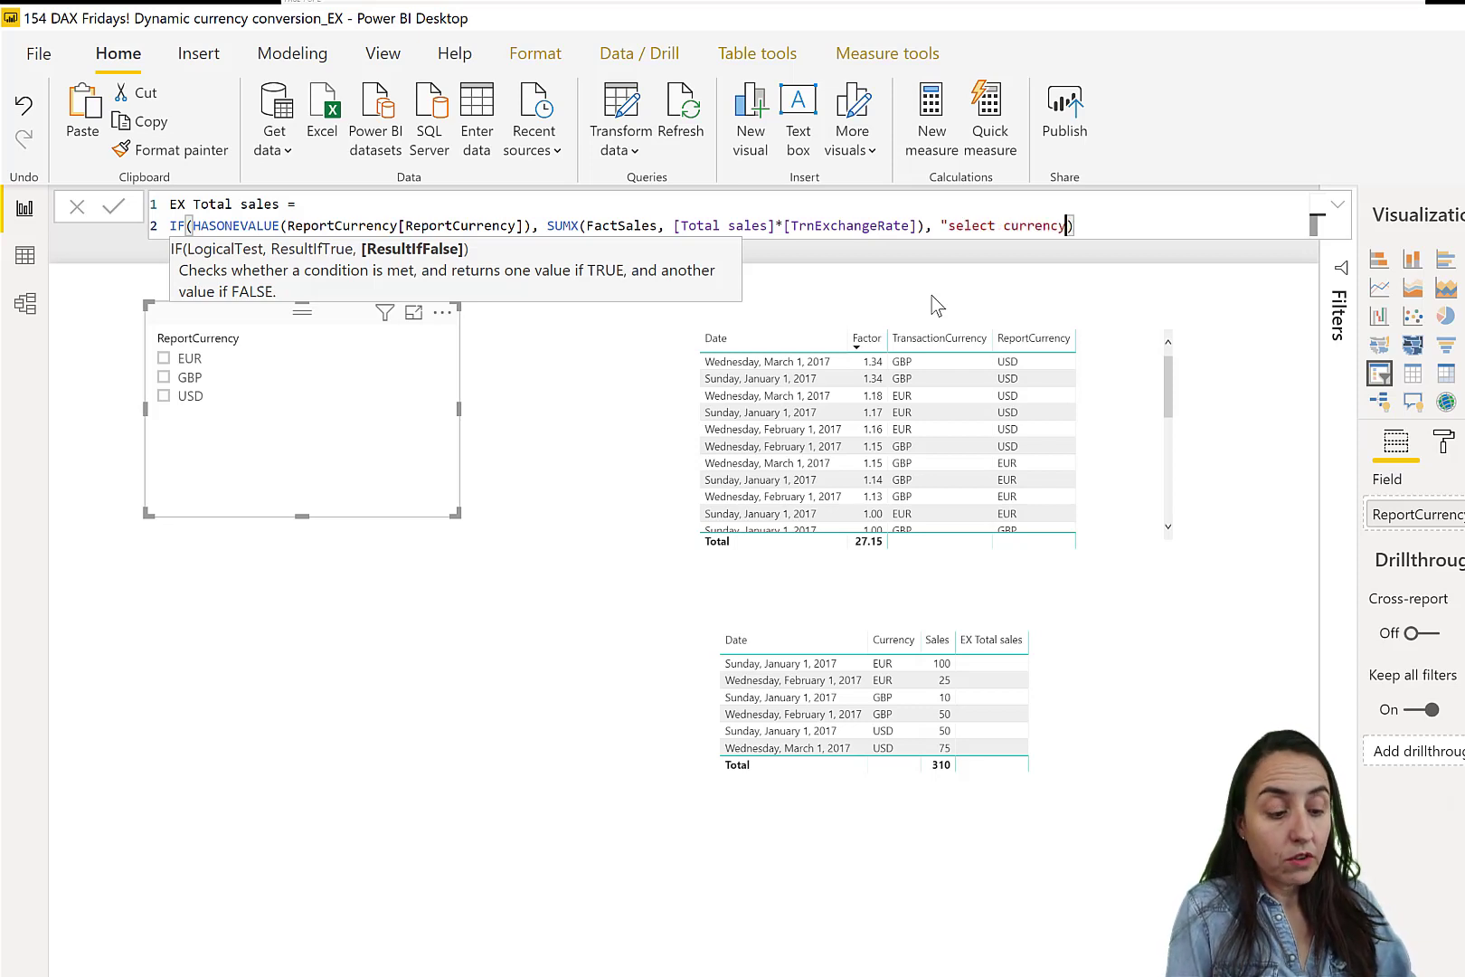
pyautogui.press('Return')
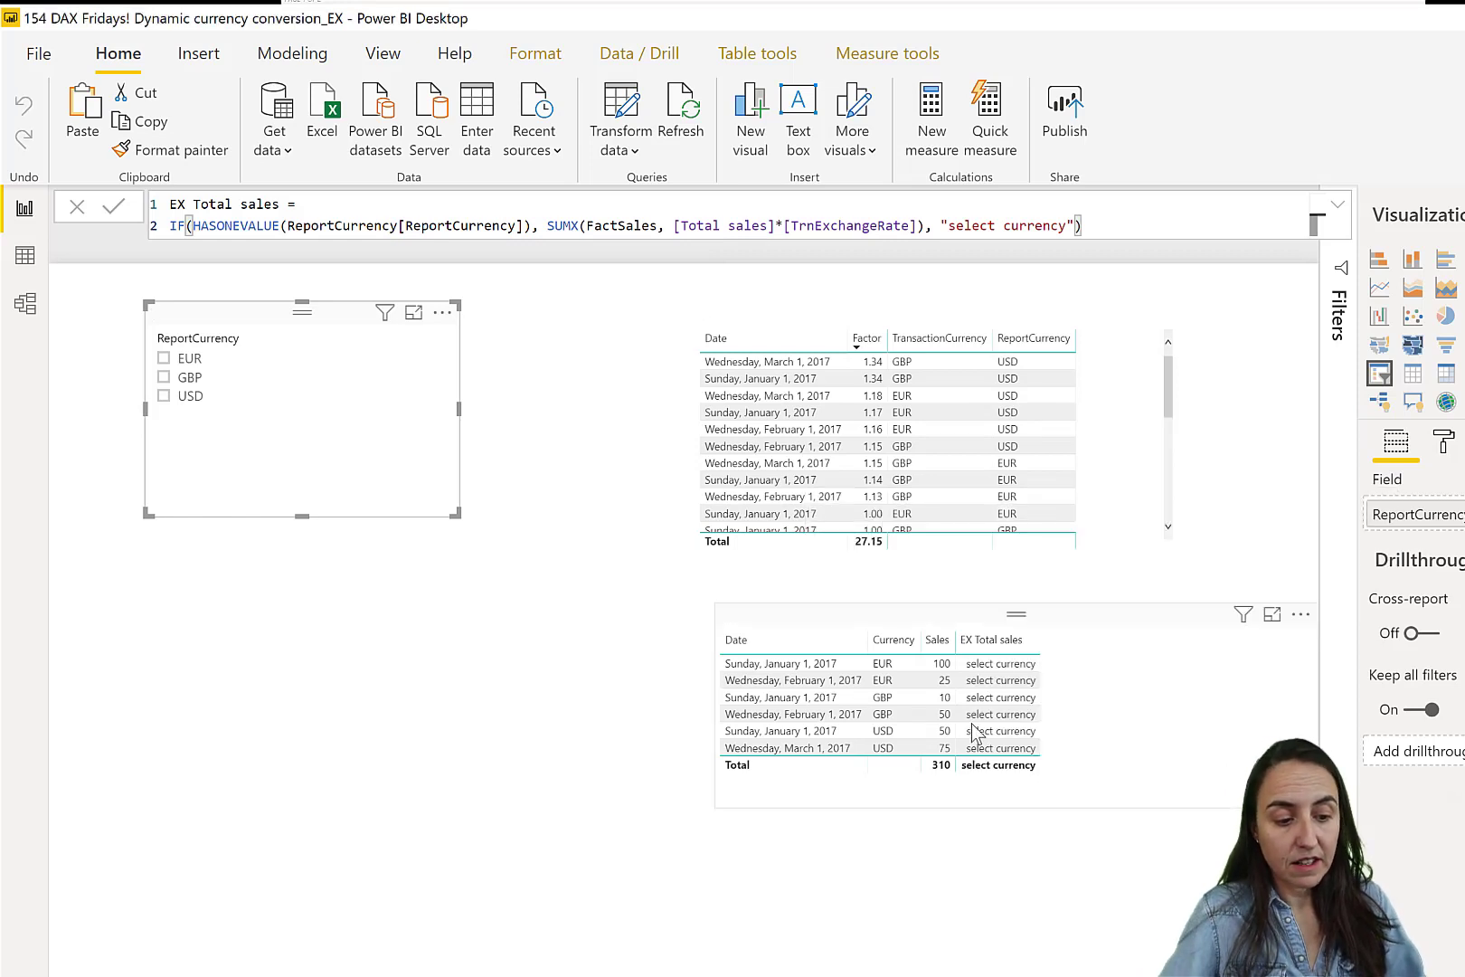
pyautogui.click(186, 397)
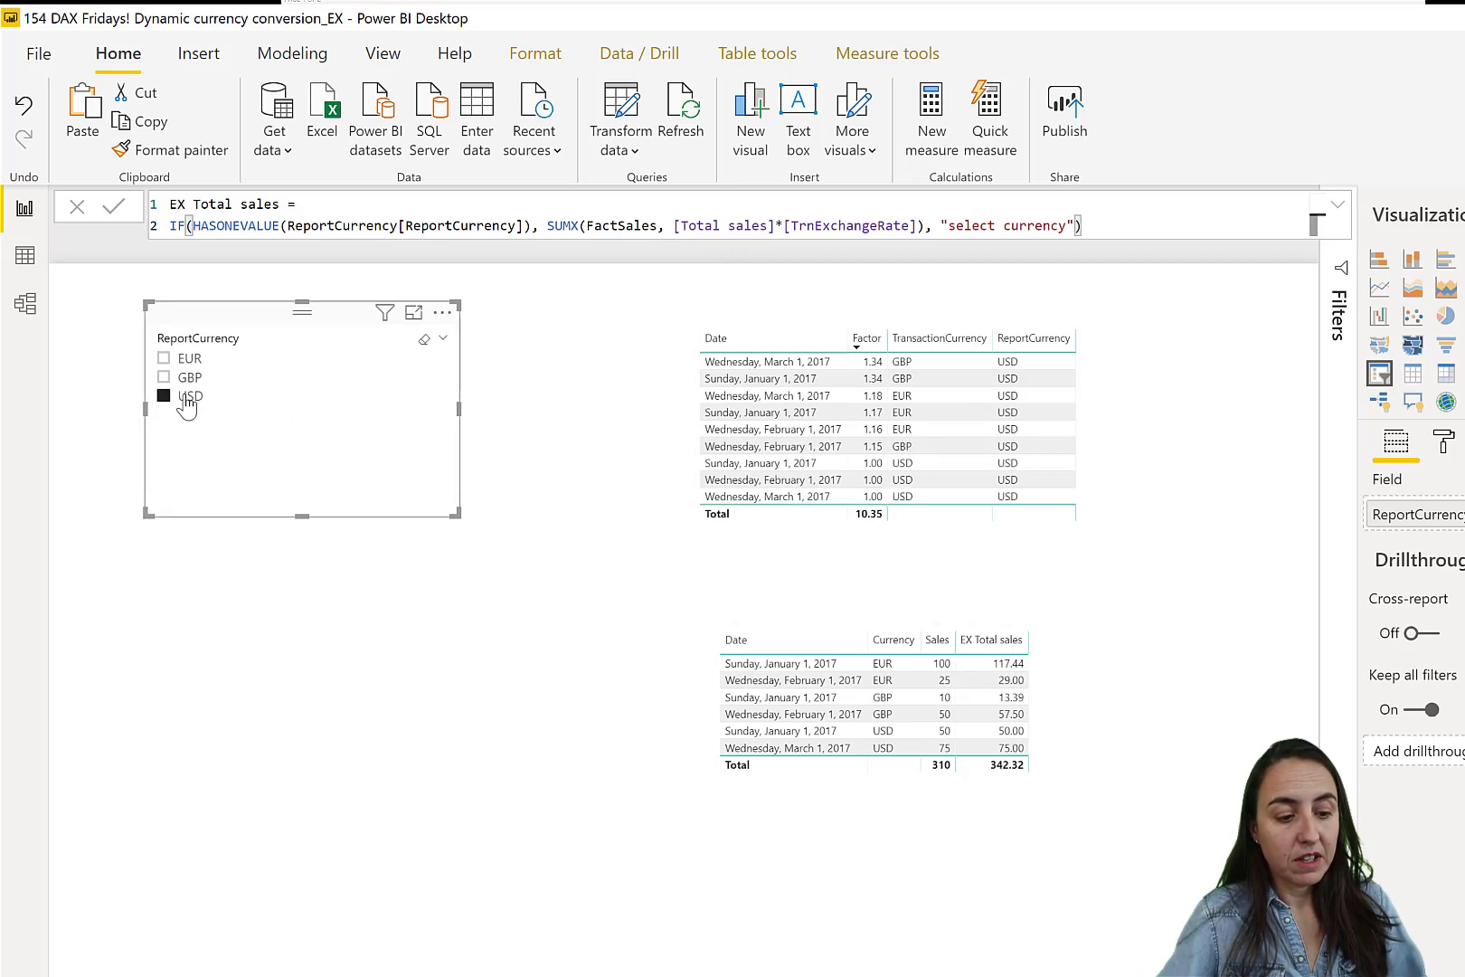